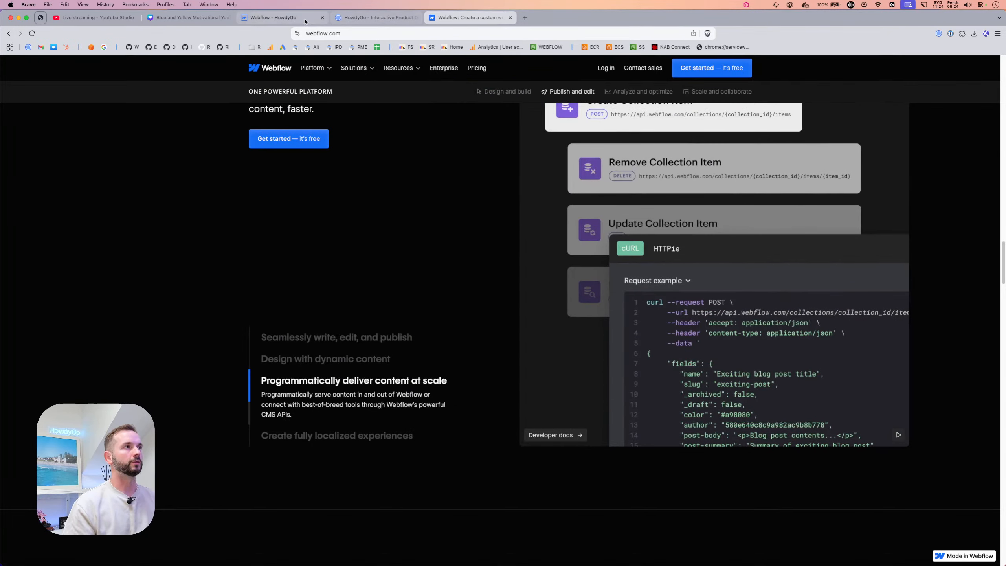
Switch to the Webflow project and review the Skodel case study post in the designer, from its header to the embedded demo and video.
{"action": "left_click", "coordinate": [278, 18]}
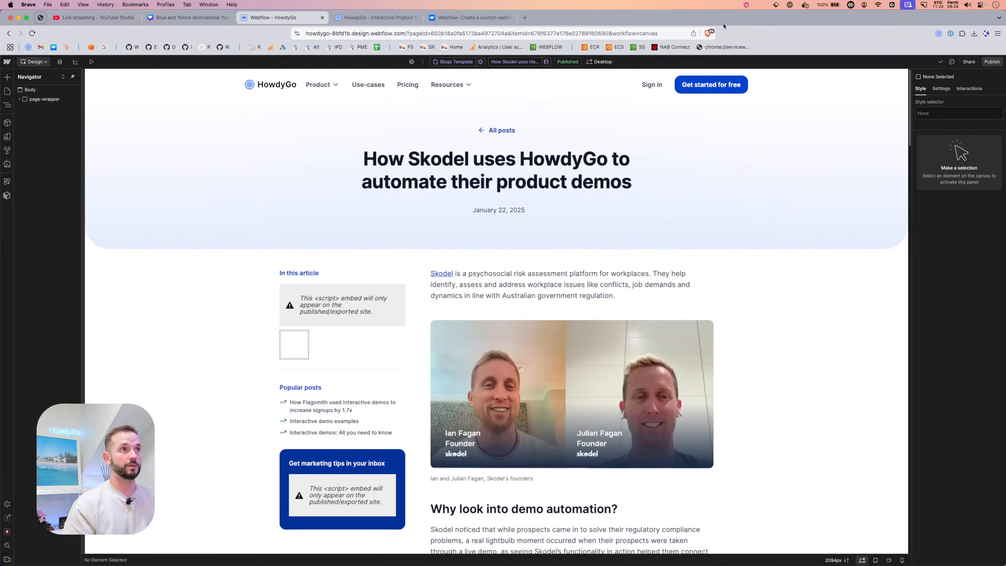
{"action": "left_click", "coordinate": [241, 172]}
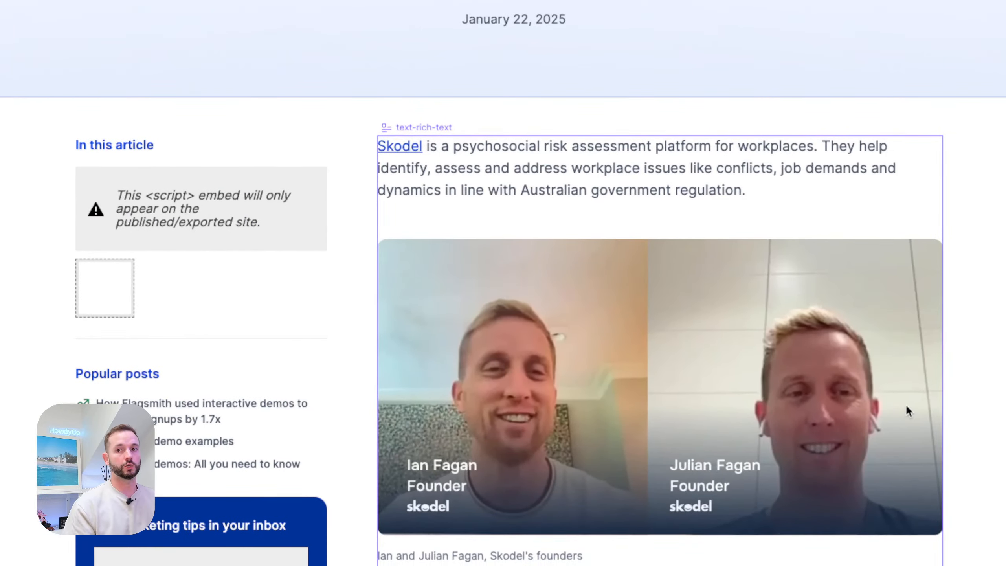
{"action": "scroll", "coordinate": [906, 408], "scroll_direction": "down", "scroll_amount": 15}
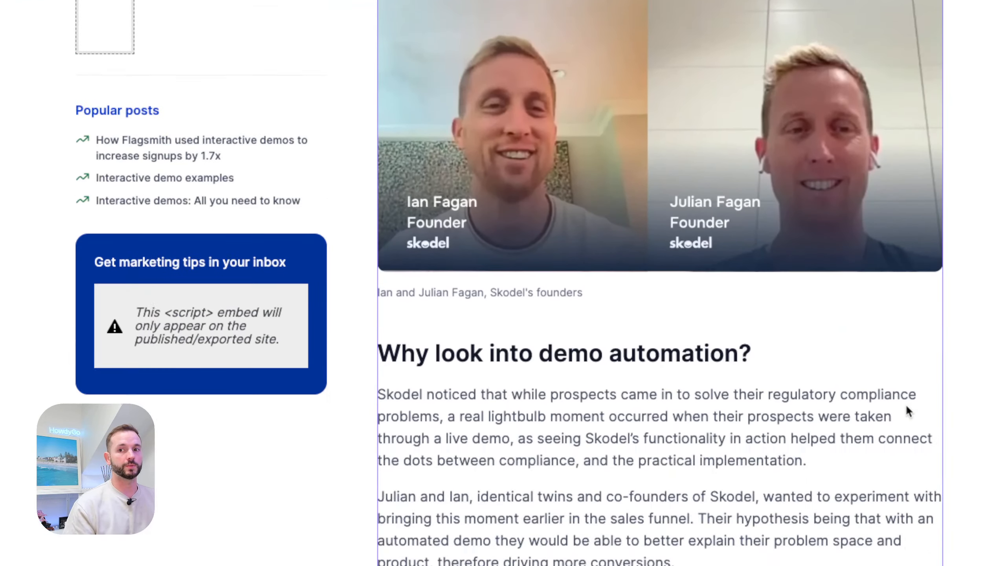
{"action": "scroll", "coordinate": [906, 408], "scroll_direction": "down", "scroll_amount": 5}
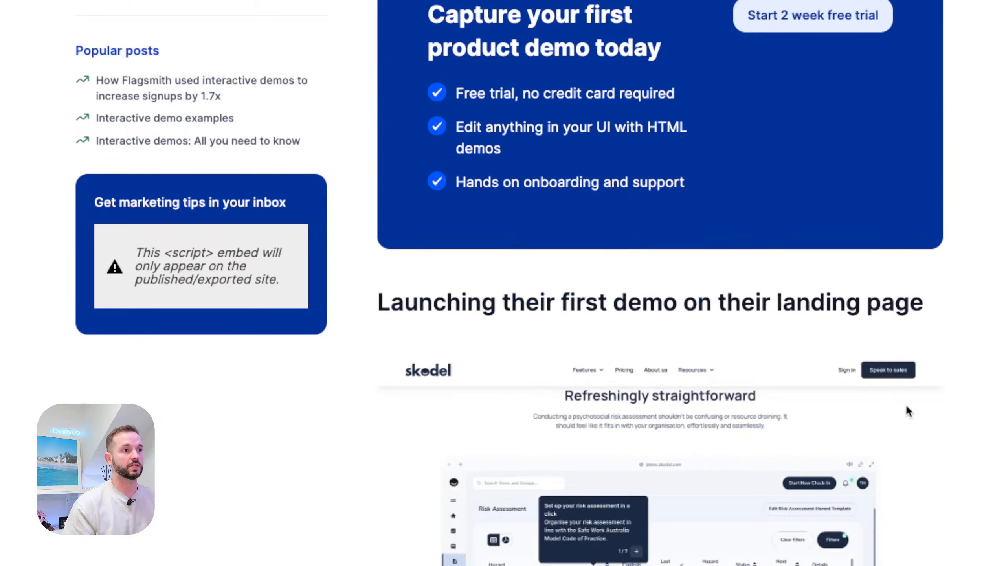
{"action": "scroll", "coordinate": [905, 404], "scroll_direction": "down", "scroll_amount": 5}
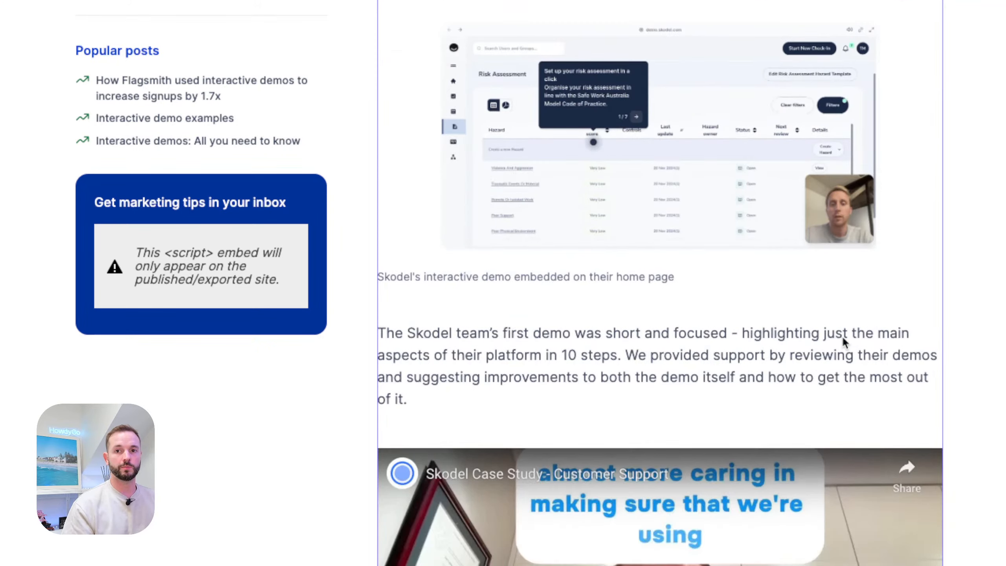
{"action": "scroll", "coordinate": [842, 336], "scroll_direction": "up", "scroll_amount": 15}
{"action": "scroll", "coordinate": [841, 334], "scroll_direction": "up", "scroll_amount": 12}
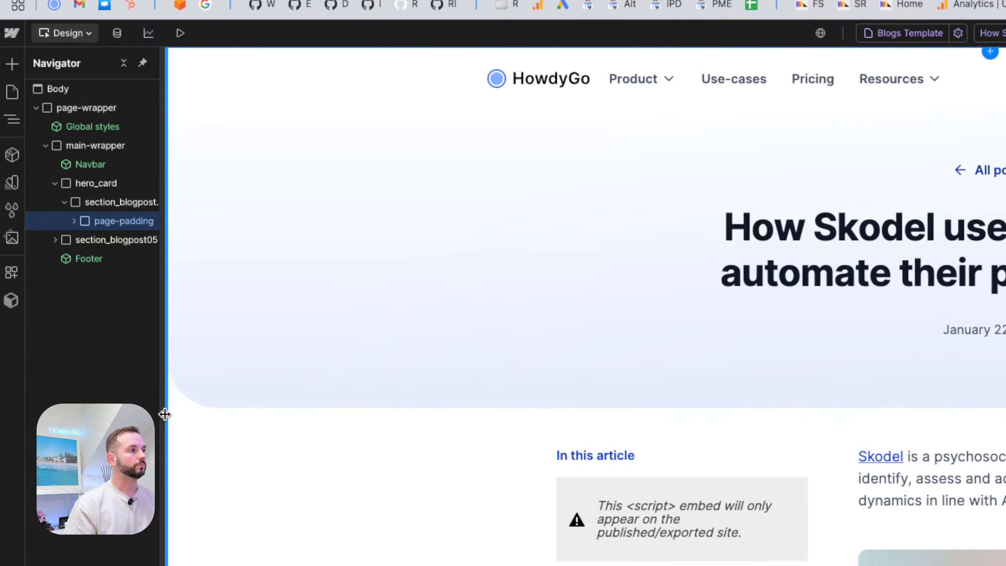
Widen the Navigator and expand page-padding, container-large and padding-vertical to reveal the blogpost_header element.
{"action": "left_click_drag", "start_coordinate": [166, 413], "coordinate": [215, 421]}
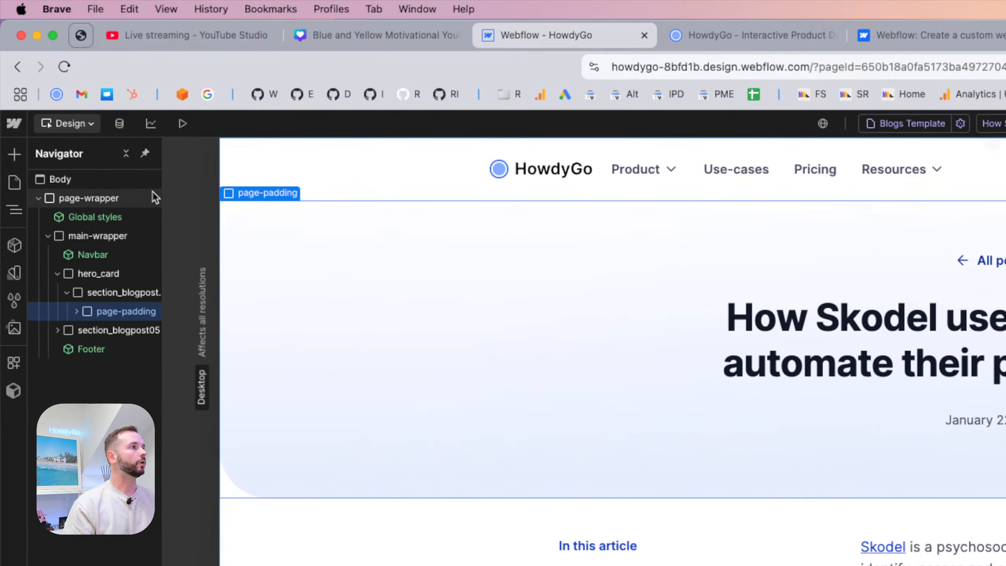
{"action": "left_click_drag", "start_coordinate": [155, 135], "coordinate": [214, 137]}
{"action": "left_click_drag", "start_coordinate": [219, 193], "coordinate": [288, 198]}
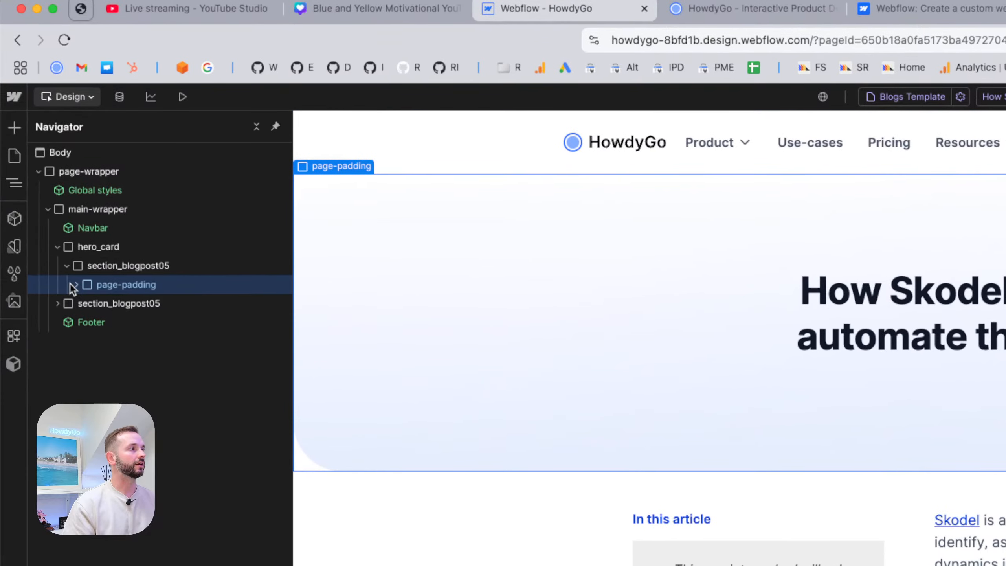
{"action": "left_click", "coordinate": [73, 284]}
{"action": "left_click", "coordinate": [85, 302]}
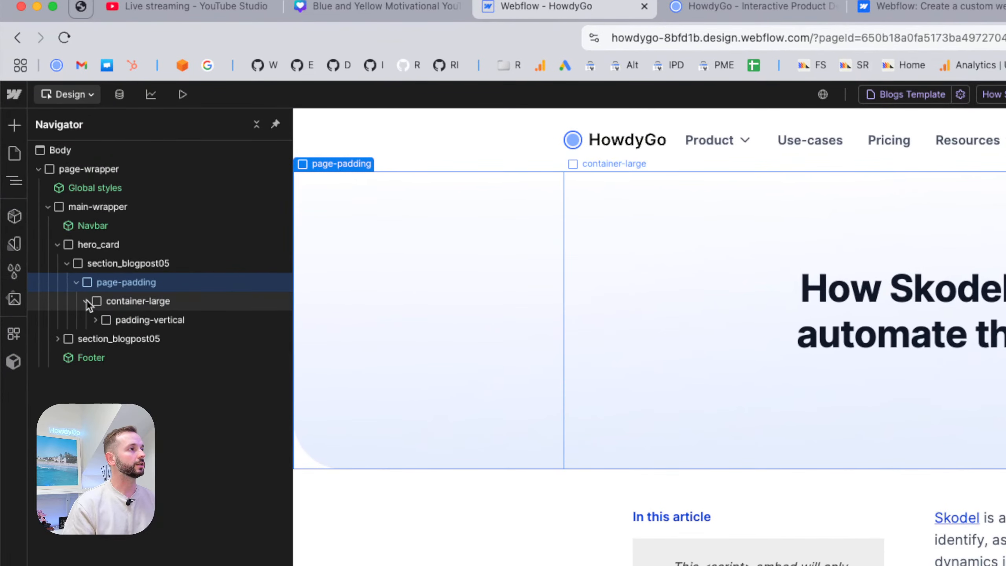
{"action": "left_click", "coordinate": [95, 322]}
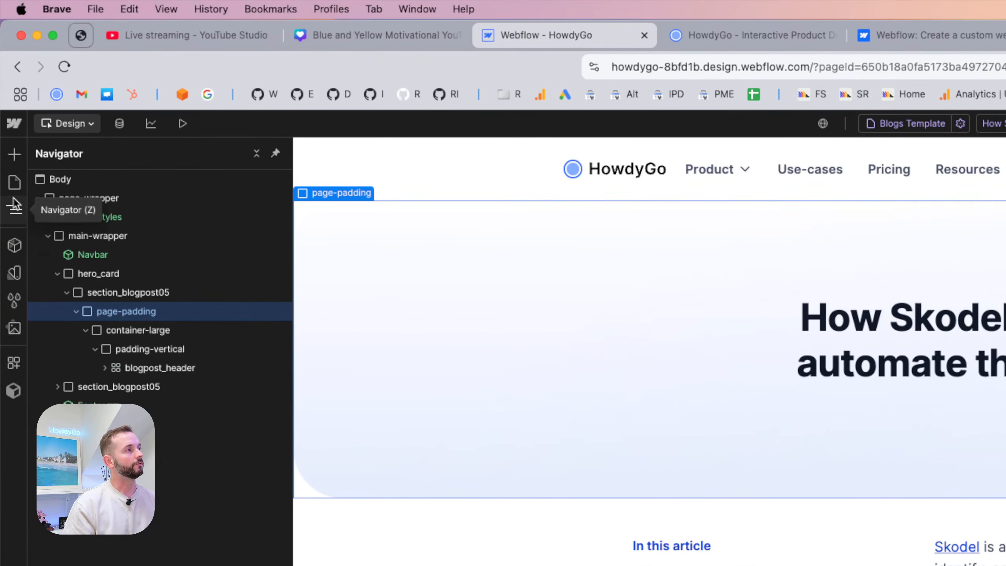
Bring up the site's pages and collapse the Compare, Legal, Company, Product, Use Cases, Free Tools and Components folders.
{"action": "left_click", "coordinate": [14, 173]}
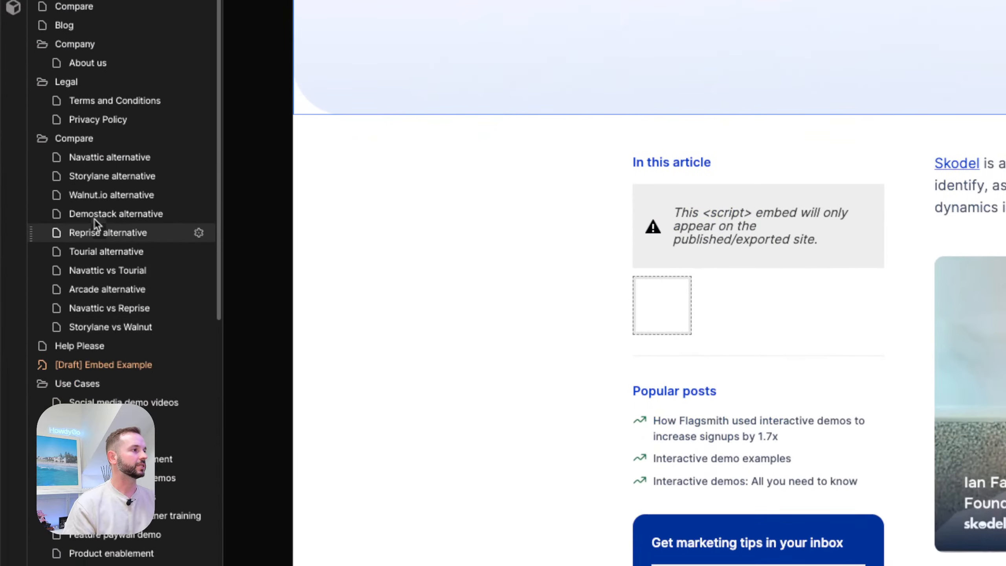
{"action": "left_click", "coordinate": [39, 283]}
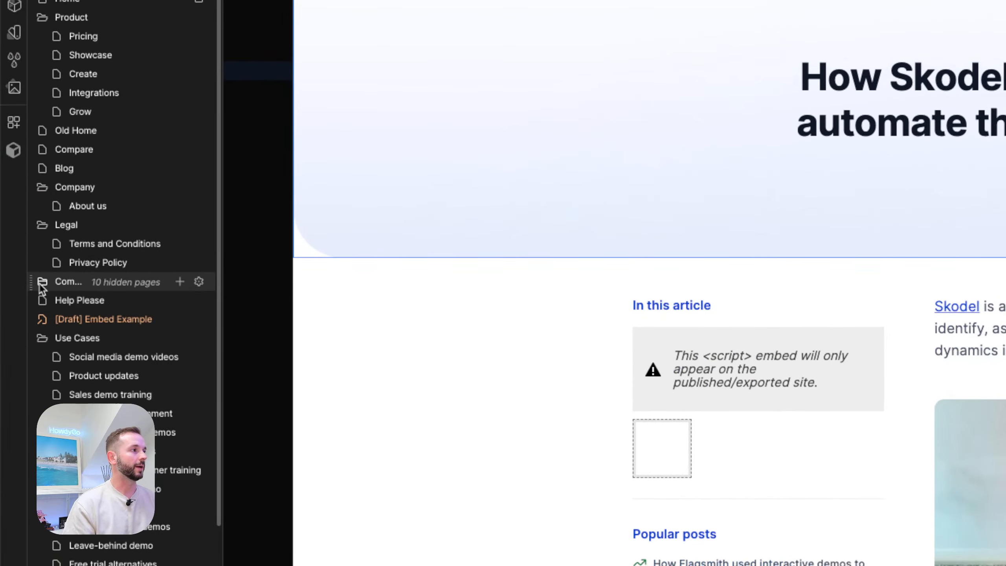
{"action": "left_click", "coordinate": [42, 225]}
{"action": "left_click", "coordinate": [38, 276]}
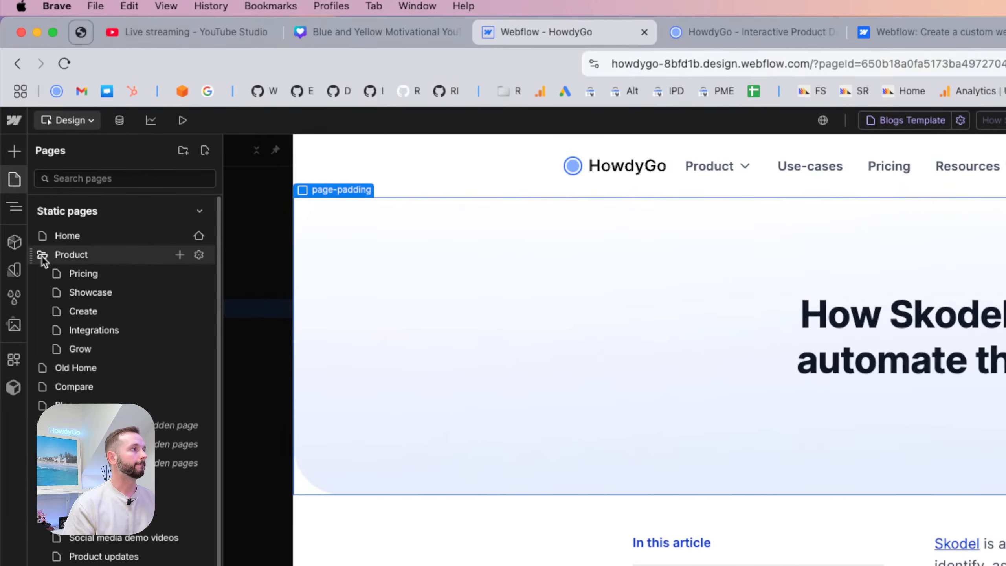
{"action": "left_click", "coordinate": [42, 100]}
{"action": "left_click", "coordinate": [41, 336]}
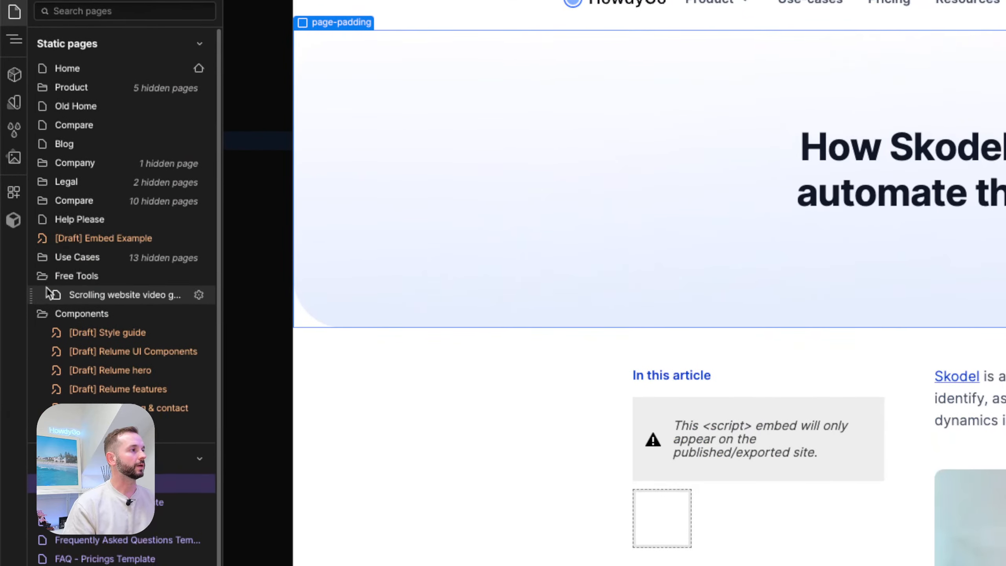
{"action": "left_click", "coordinate": [40, 278]}
{"action": "left_click", "coordinate": [42, 283]}
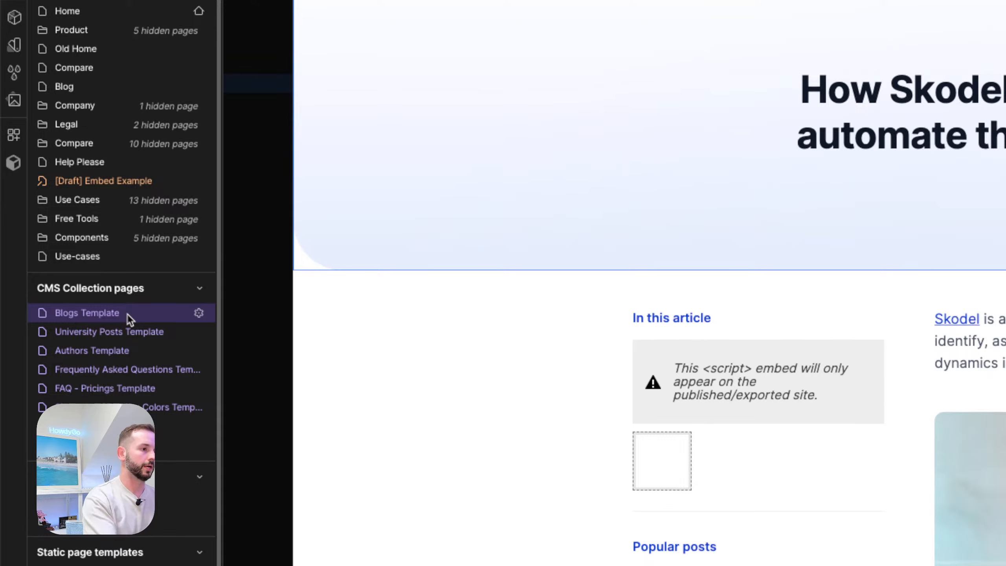
Review the blog template's element structure and the site's pages, and bring up the whiteboard notes in Reflector 4.
{"action": "key", "text": "super+Tab"}
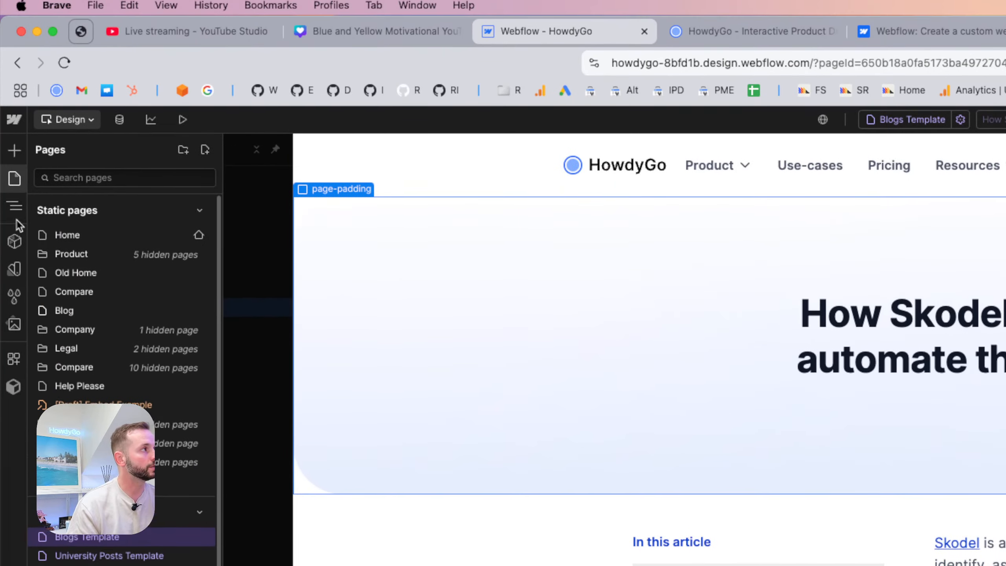
{"action": "left_click", "coordinate": [14, 206]}
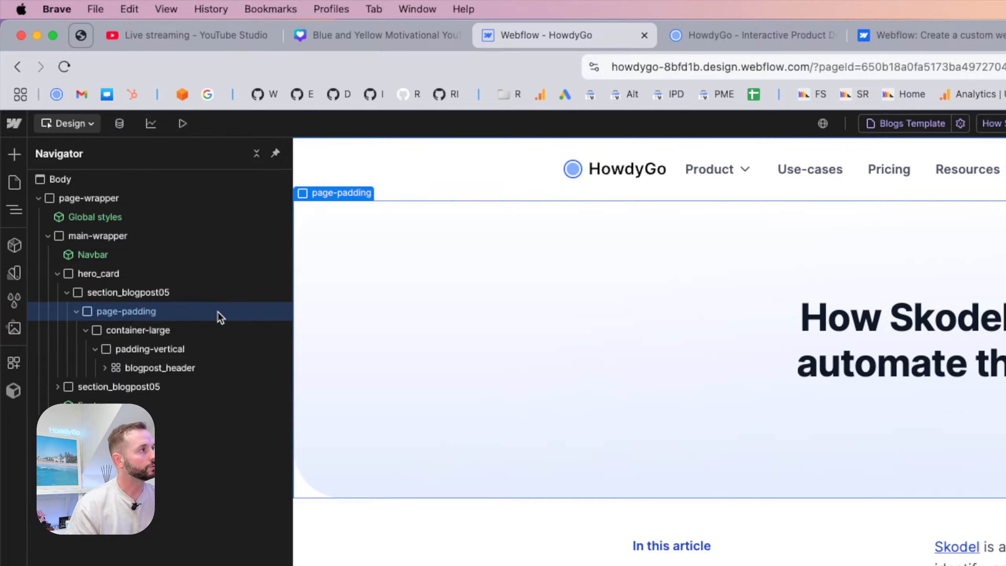
{"action": "left_click", "coordinate": [15, 186]}
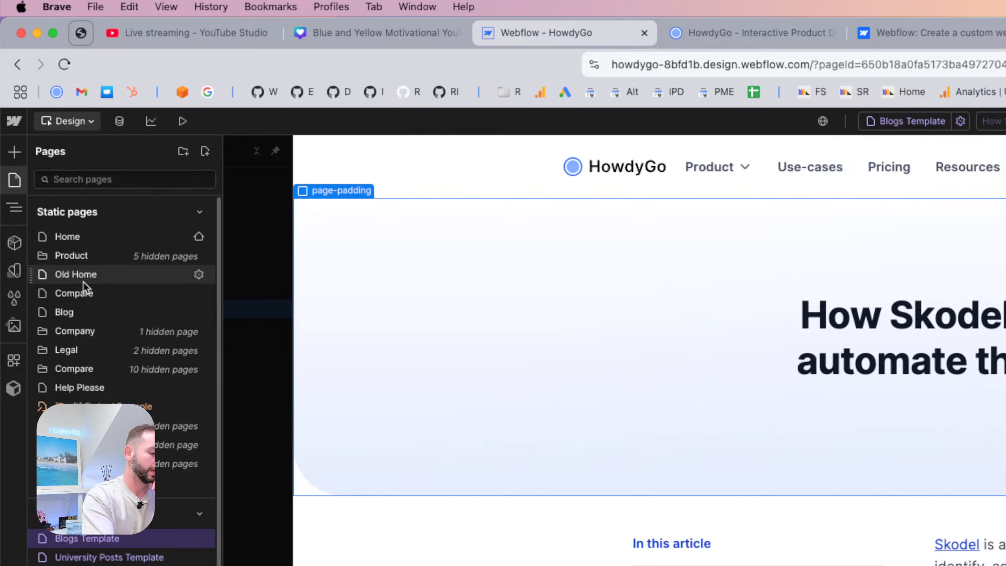
{"action": "key", "text": "super+Tab"}
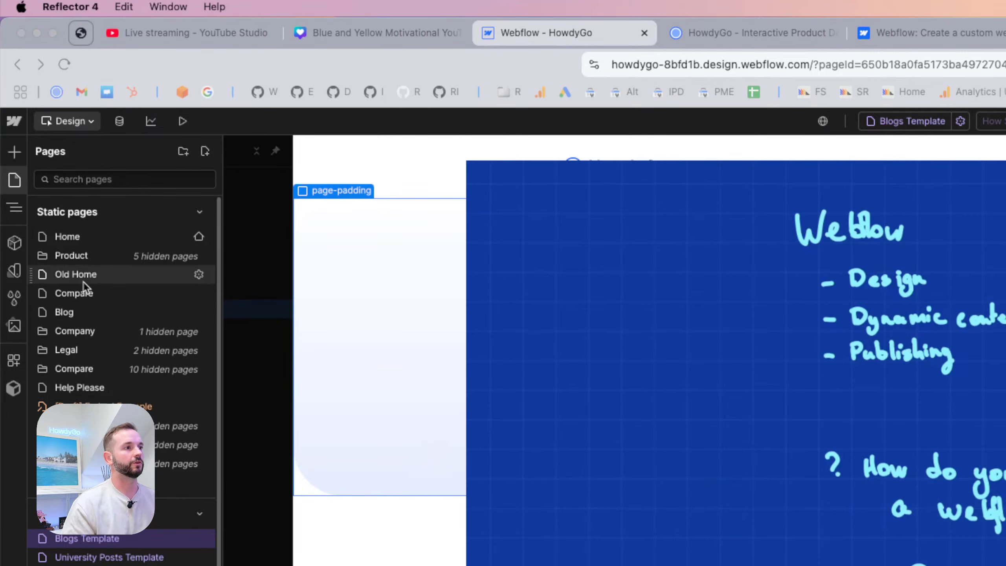
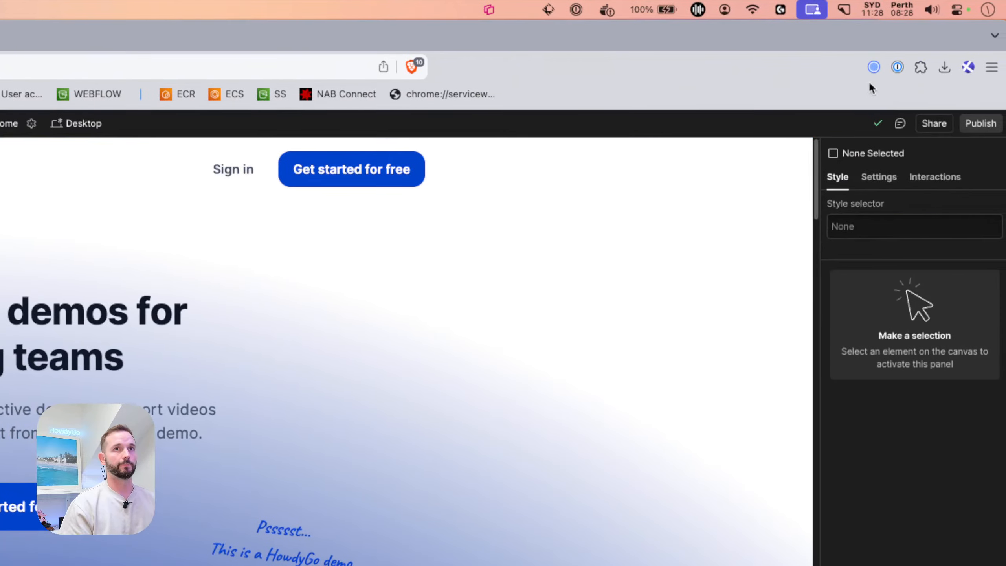
Resize the browser window to 1400 × 700 with the HowdyGo extension and start recording the demo.
{"action": "left_click", "coordinate": [872, 67]}
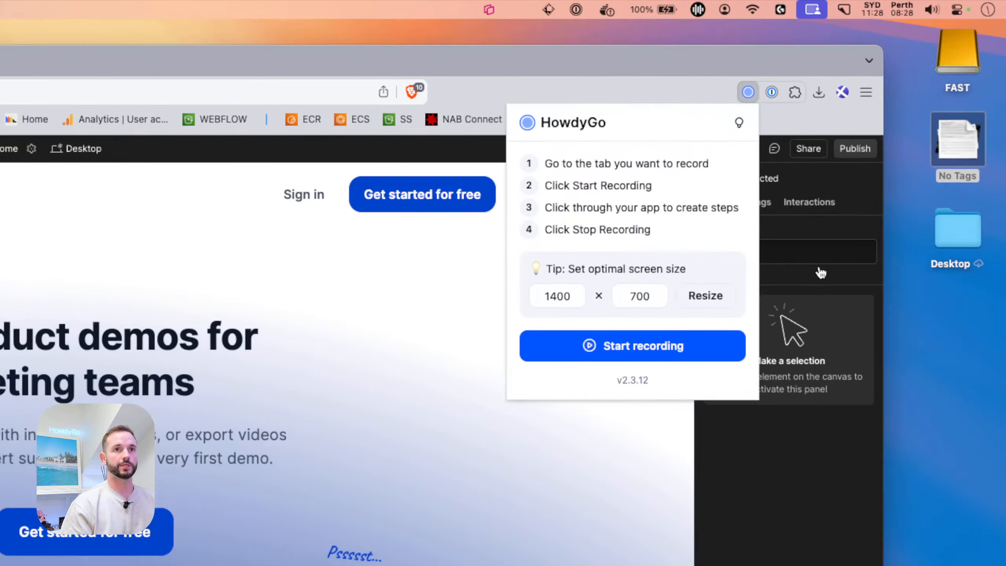
{"action": "left_click", "coordinate": [820, 277]}
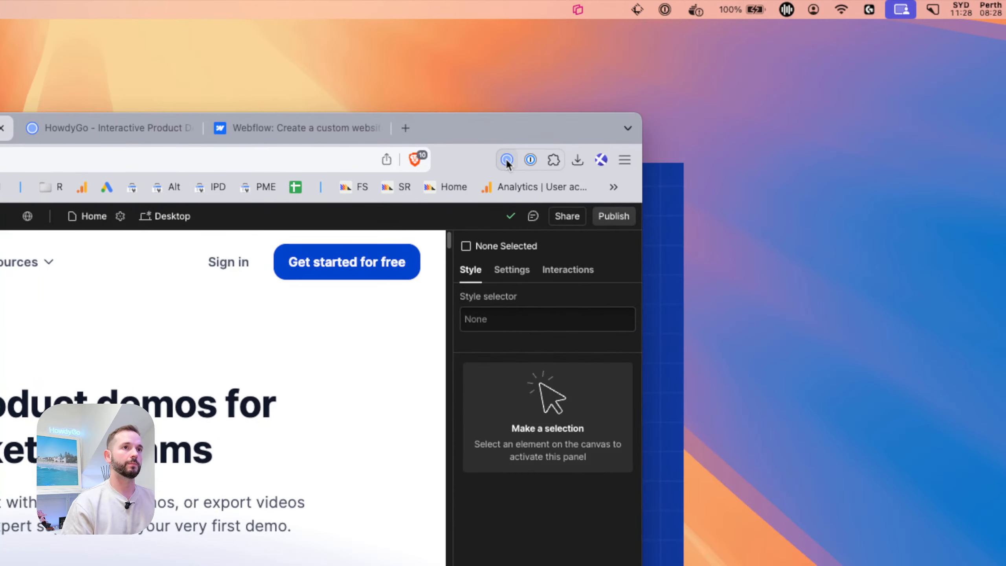
{"action": "left_click", "coordinate": [506, 160]}
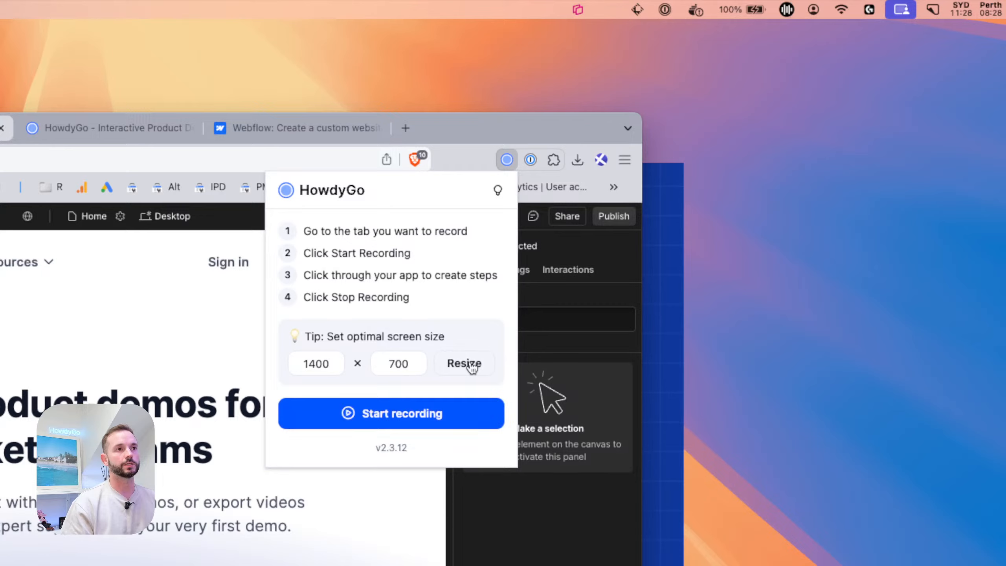
{"action": "left_click", "coordinate": [373, 419]}
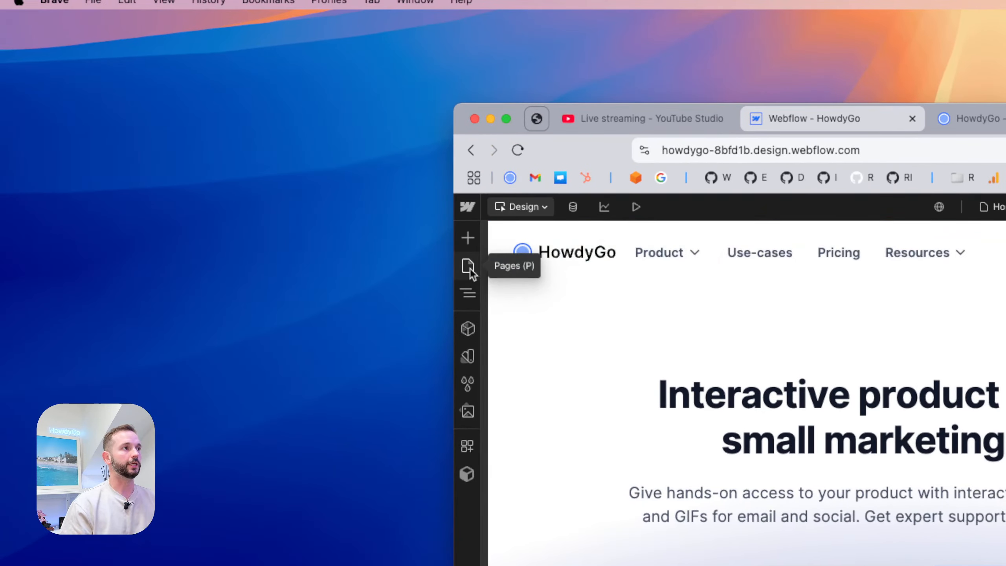
While recording, show the pages list with the Company, Legal, Compare, Use Cases, Free Tools, Components and Product folders collapsed.
{"action": "left_click", "coordinate": [470, 269]}
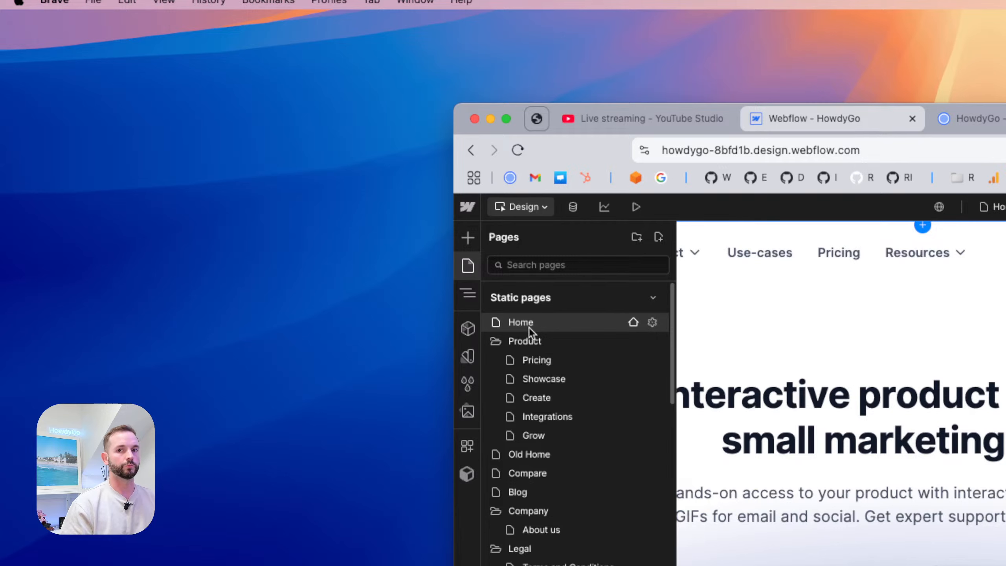
{"action": "left_click", "coordinate": [495, 512]}
{"action": "left_click", "coordinate": [501, 289]}
{"action": "left_click", "coordinate": [501, 310]}
{"action": "scroll", "coordinate": [499, 317], "scroll_direction": "down", "scroll_amount": 1}
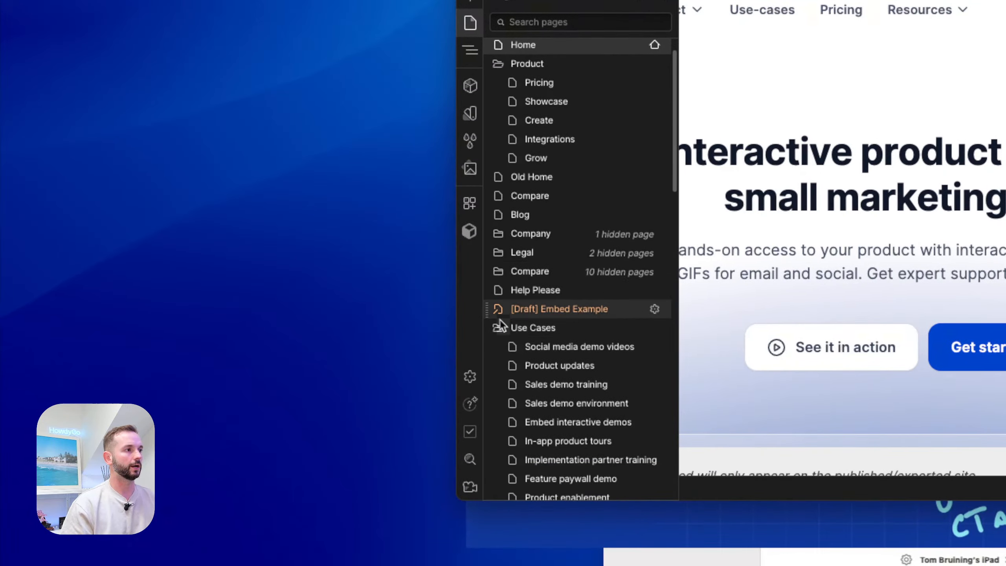
{"action": "left_click", "coordinate": [499, 328]}
{"action": "scroll", "coordinate": [499, 330], "scroll_direction": "down", "scroll_amount": 4}
{"action": "left_click", "coordinate": [499, 216]}
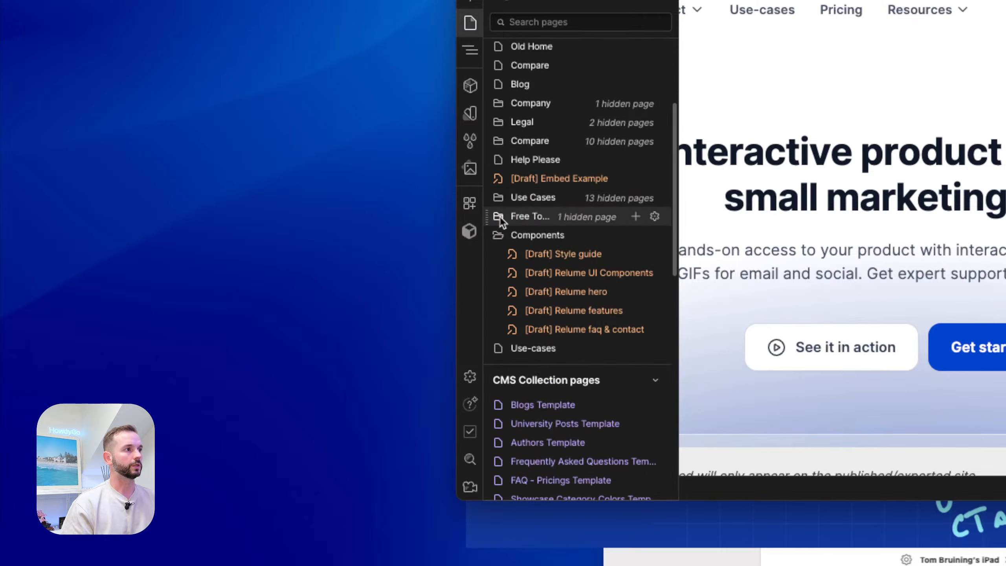
{"action": "left_click", "coordinate": [498, 236]}
{"action": "scroll", "coordinate": [549, 128], "scroll_direction": "up", "scroll_amount": 5}
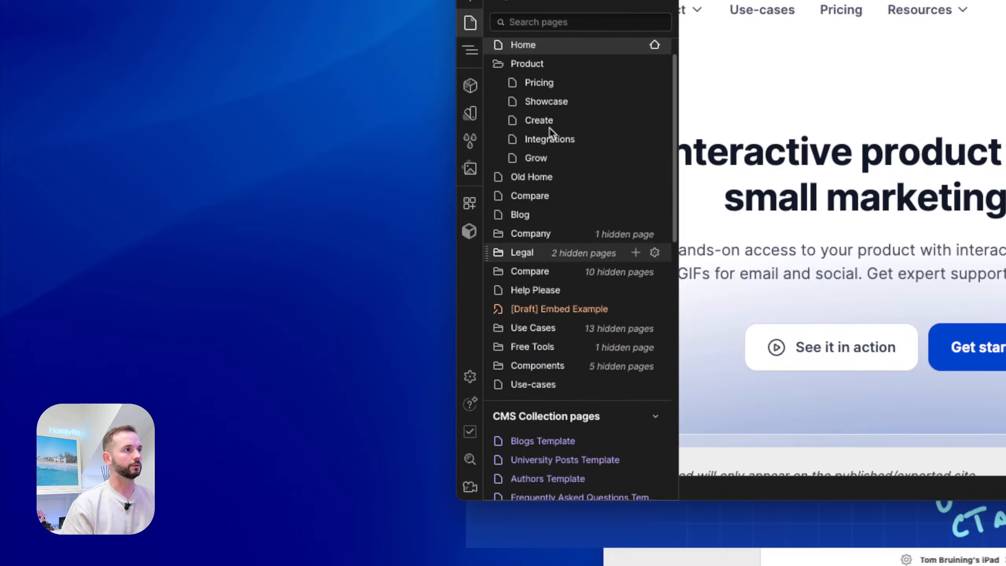
{"action": "left_click", "coordinate": [498, 98]}
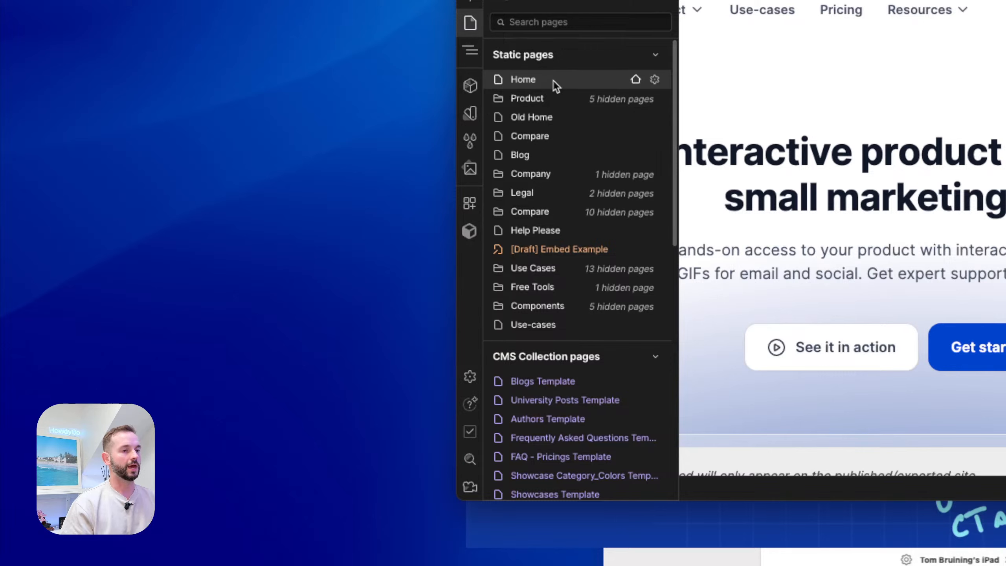
Open the Blogs Template from the CMS collection pages.
{"action": "scroll", "coordinate": [564, 330], "scroll_direction": "down", "scroll_amount": 4}
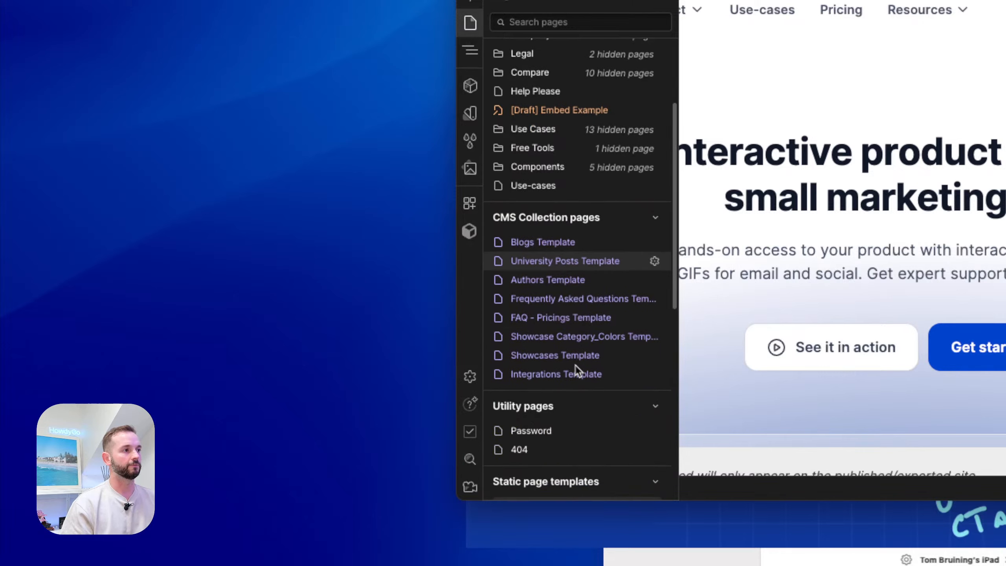
{"action": "scroll", "coordinate": [557, 280], "scroll_direction": "down", "scroll_amount": 1}
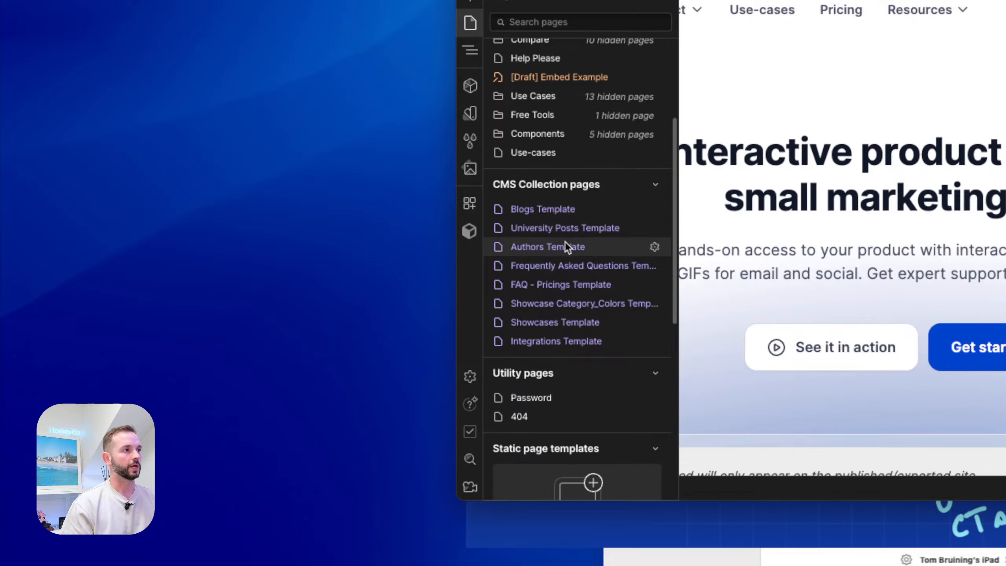
{"action": "left_click", "coordinate": [551, 209]}
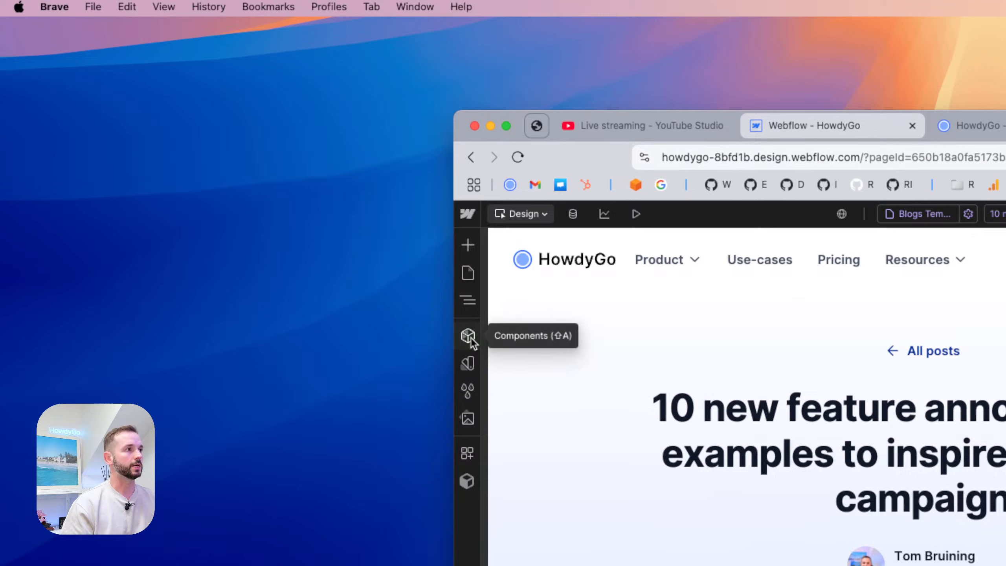
While recording, show the components list, and expand page-wrapper, main-wrapper, hero_card and section_blogpost05 in the template's element structure.
{"action": "left_click", "coordinate": [468, 336]}
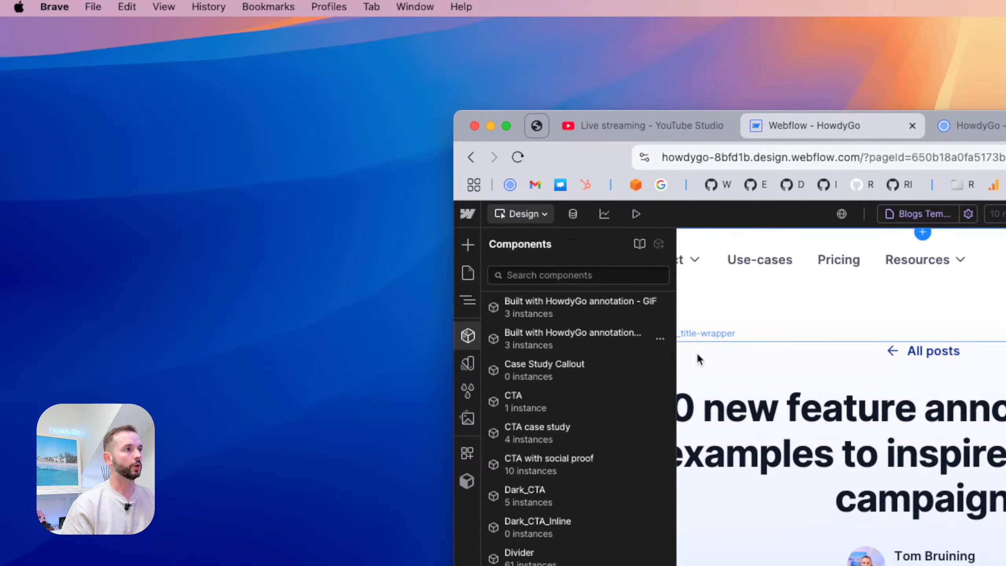
{"action": "left_click", "coordinate": [468, 336]}
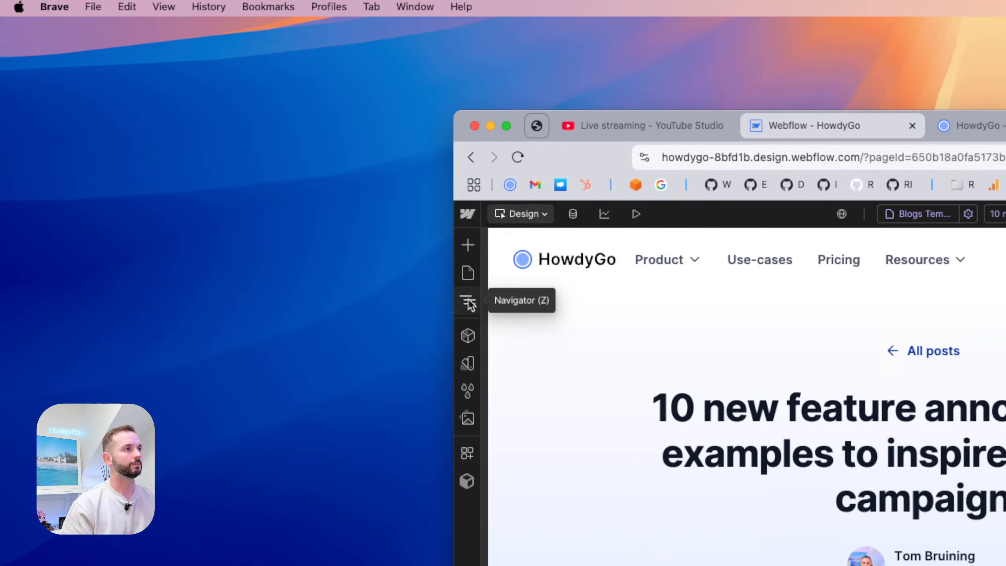
{"action": "left_click", "coordinate": [468, 301]}
{"action": "left_click", "coordinate": [492, 288]}
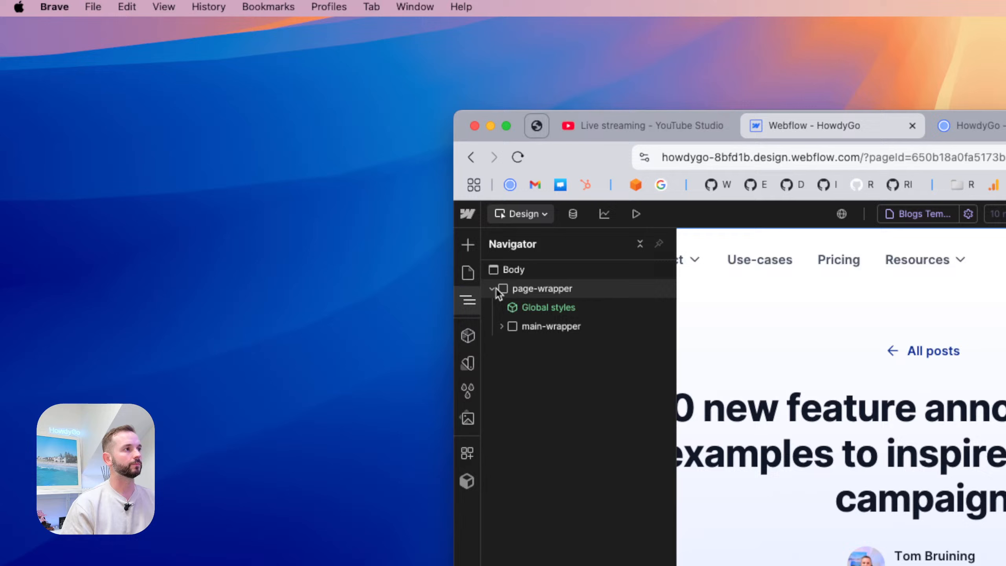
{"action": "left_click", "coordinate": [501, 326]}
{"action": "left_click", "coordinate": [511, 364]}
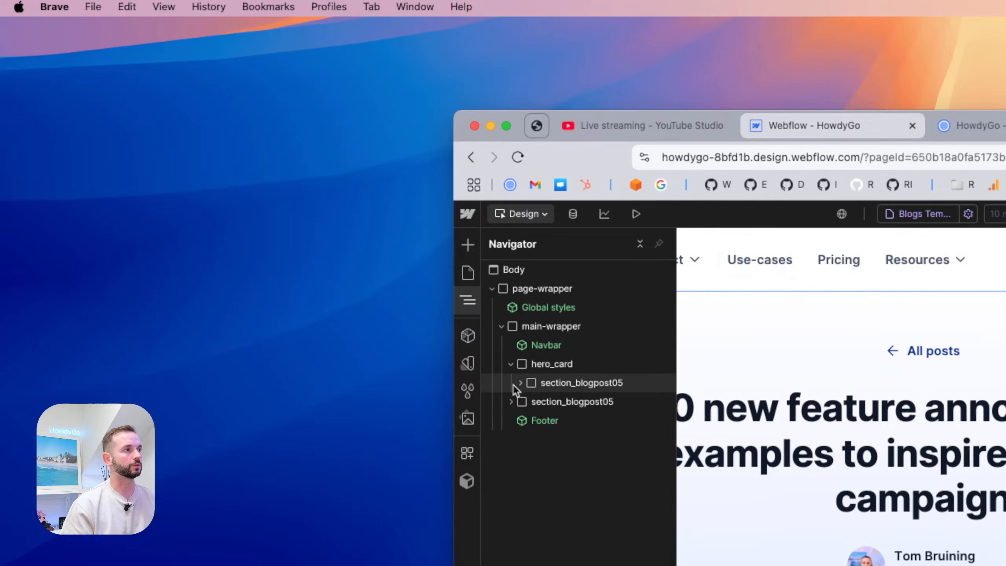
{"action": "left_click", "coordinate": [512, 401]}
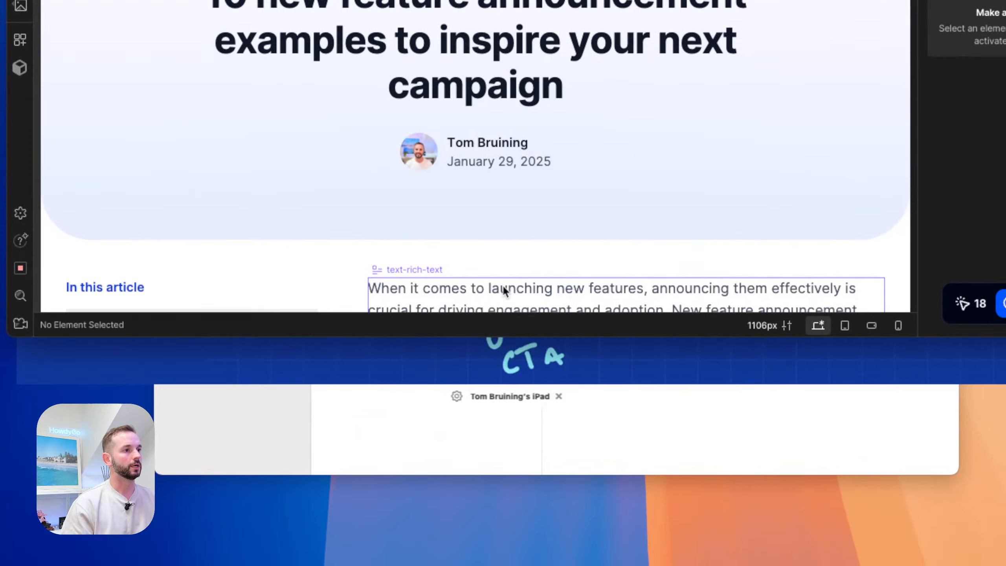
Select the article's main text-rich-text block and show where it sits in the element structure.
{"action": "left_click", "coordinate": [468, 291]}
{"action": "scroll", "coordinate": [468, 291], "scroll_direction": "down", "scroll_amount": 3}
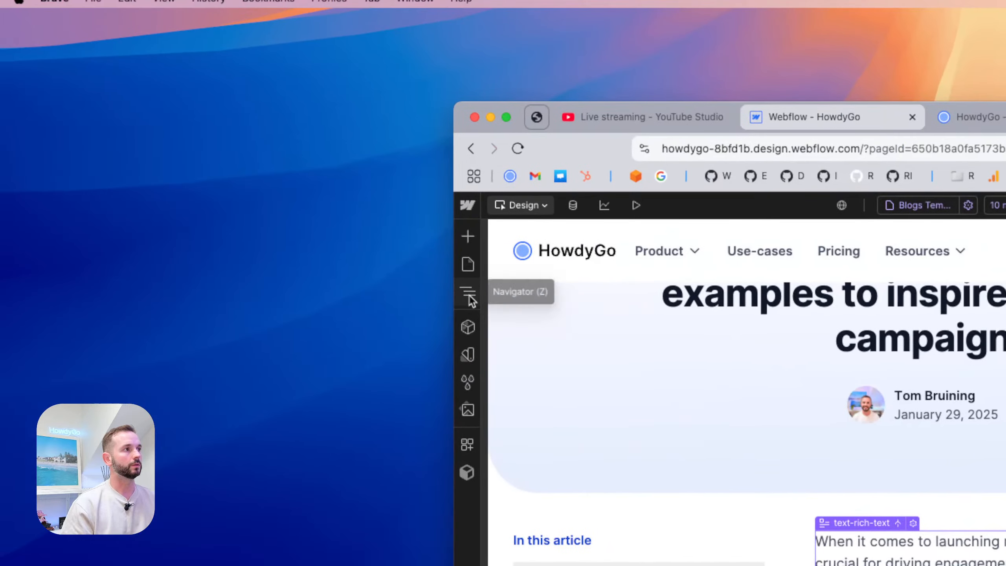
{"action": "left_click", "coordinate": [470, 298]}
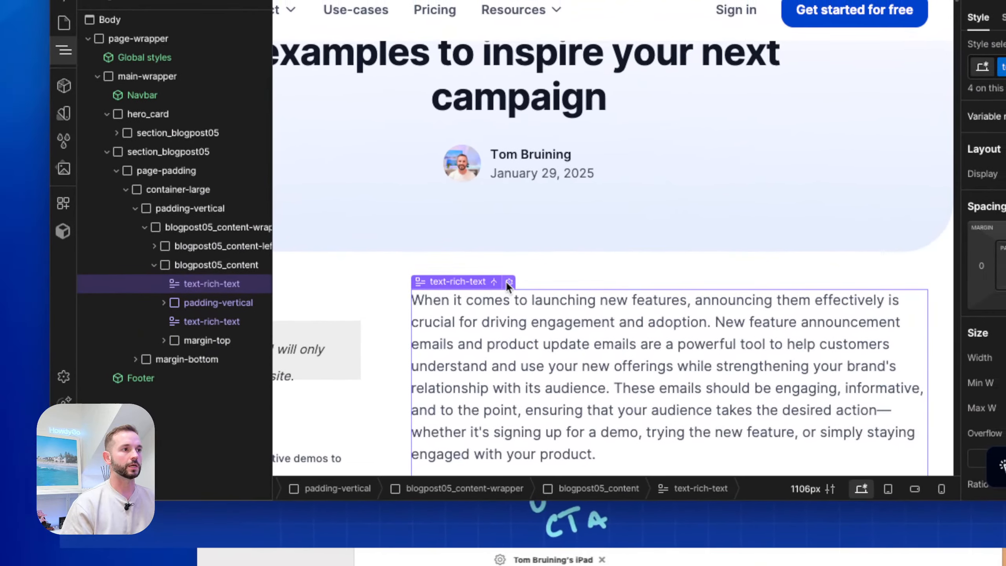
In the rich text block's settings, show the data connections and choose the Content field of Blogs.
{"action": "left_click", "coordinate": [506, 282]}
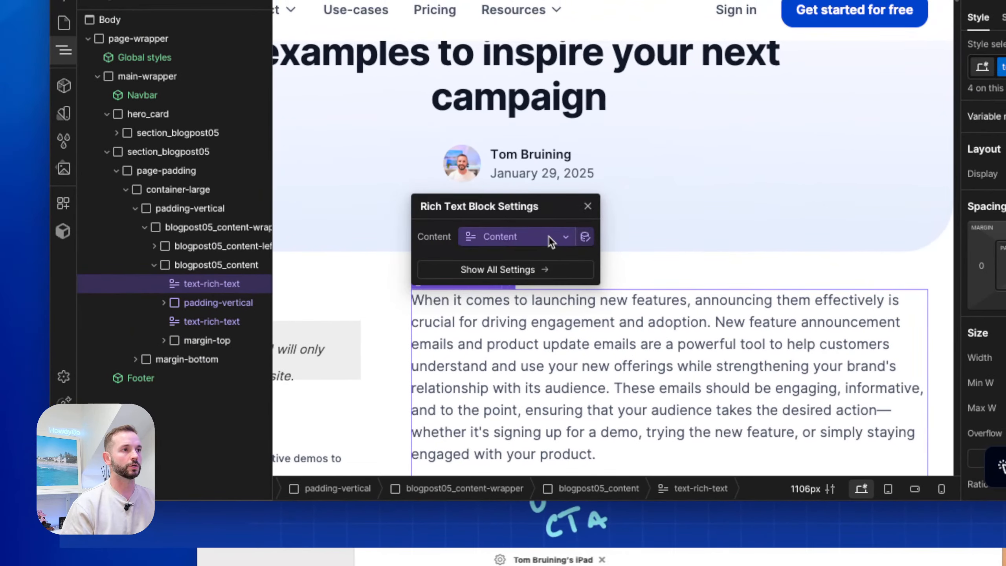
{"action": "left_click", "coordinate": [569, 238]}
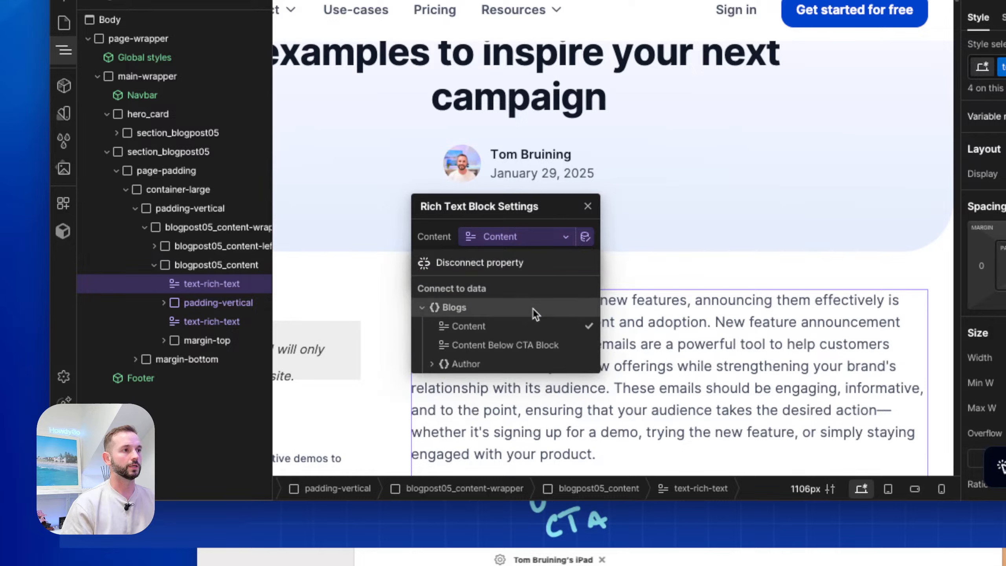
{"action": "left_click", "coordinate": [504, 325]}
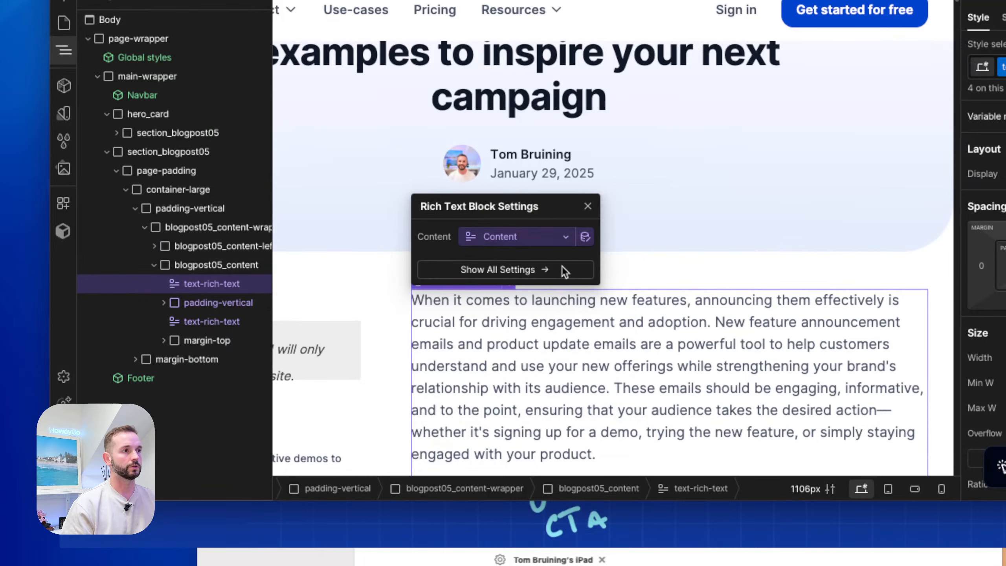
Open the connected CMS item and show its Content field down to the FAQs and back.
{"action": "left_click", "coordinate": [586, 237]}
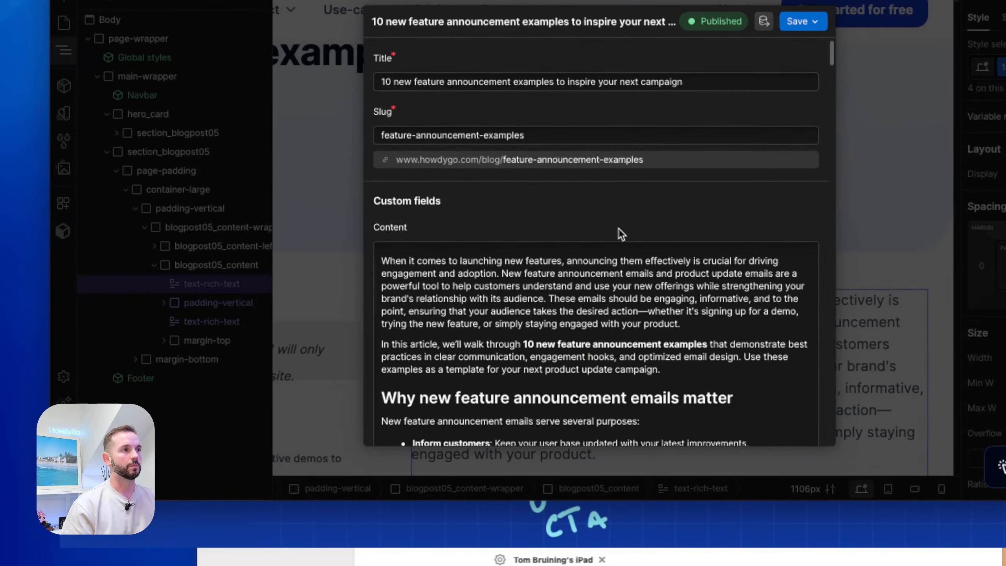
{"action": "scroll", "coordinate": [605, 211], "scroll_direction": "down", "scroll_amount": 20}
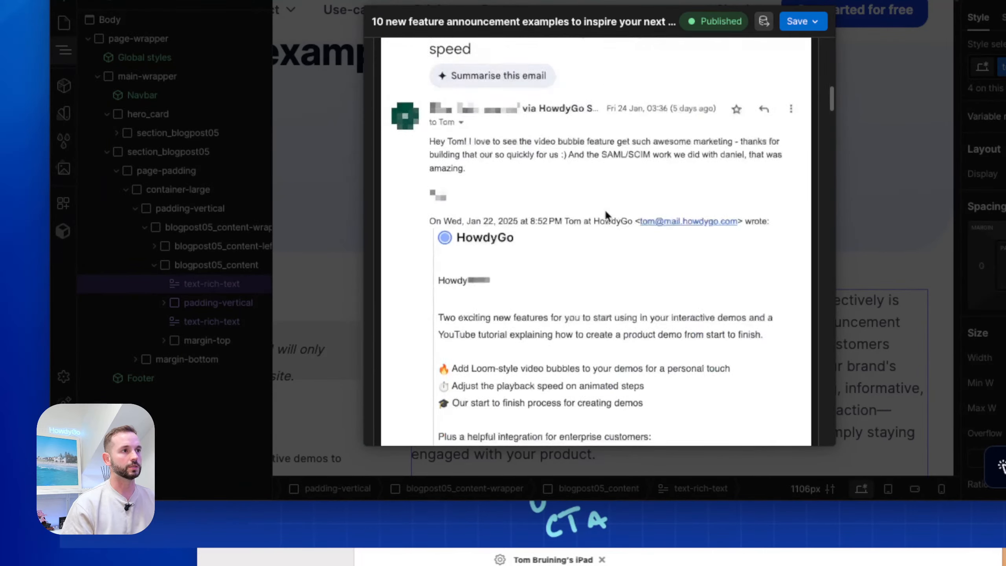
{"action": "scroll", "coordinate": [605, 210], "scroll_direction": "down", "scroll_amount": 20}
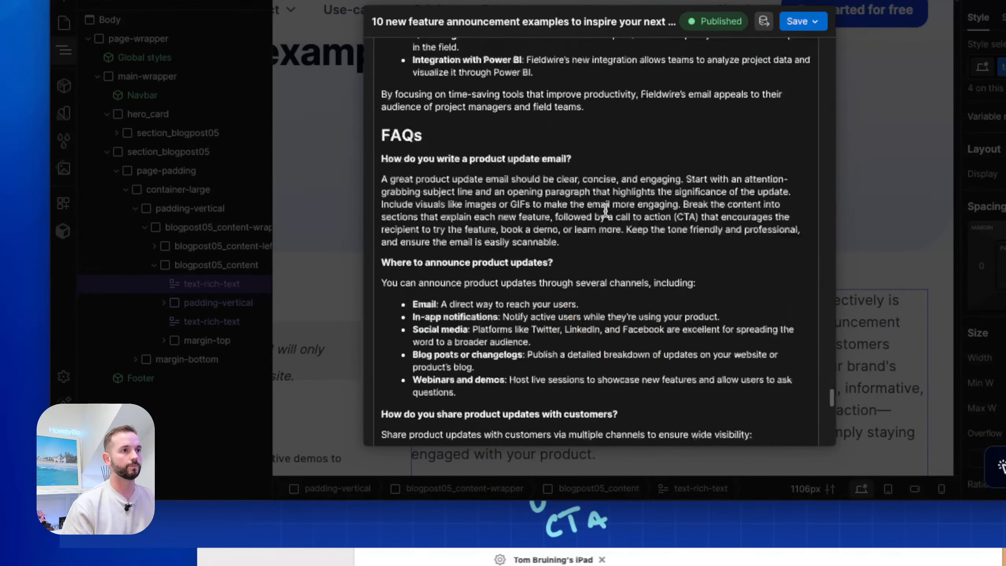
{"action": "scroll", "coordinate": [554, 161], "scroll_direction": "up", "scroll_amount": 20}
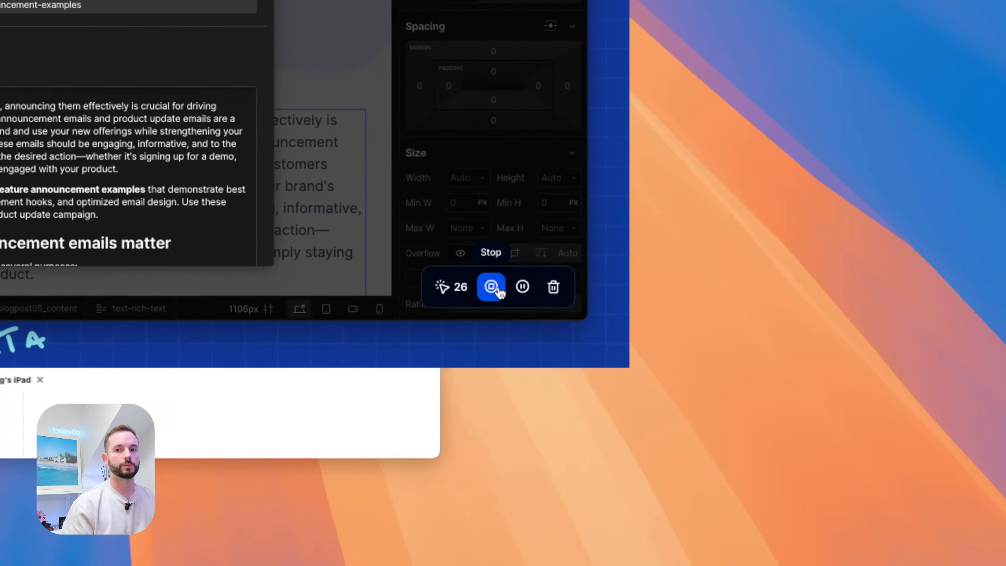
Stop the recording, and open the captured Webflow demo in the HowdyGo editor to look over its steps.
{"action": "left_click", "coordinate": [498, 289]}
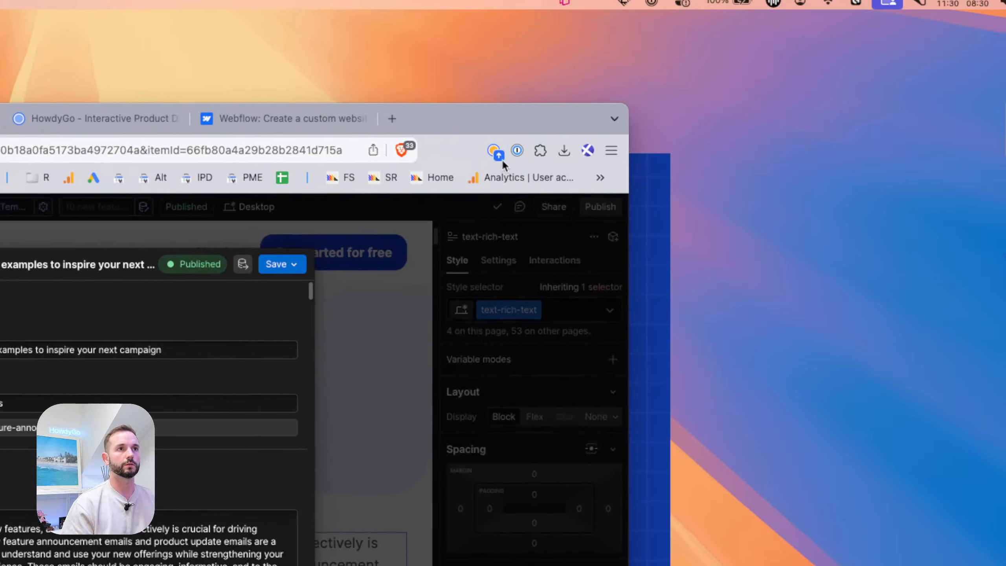
{"action": "left_click", "coordinate": [499, 157]}
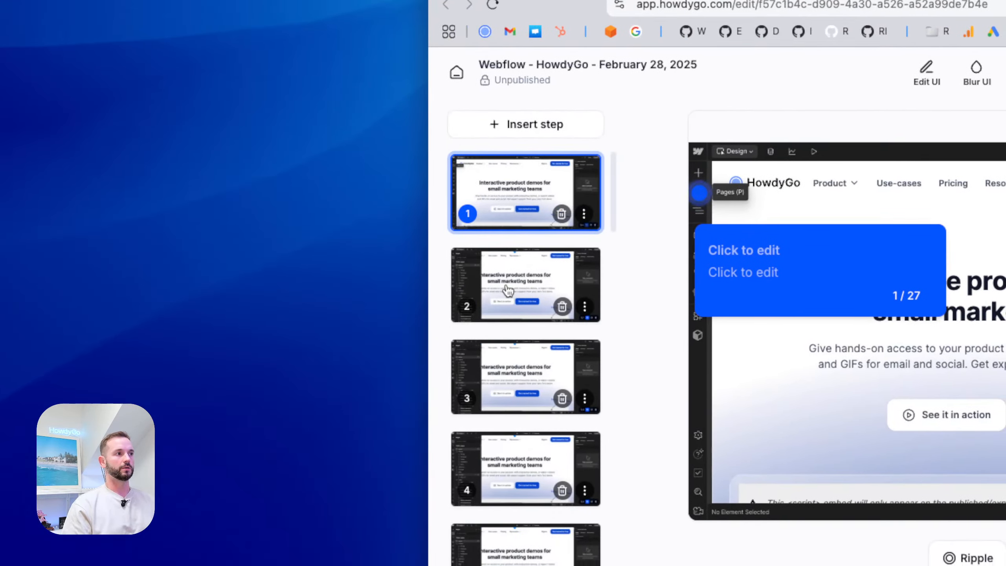
{"action": "scroll", "coordinate": [505, 291], "scroll_direction": "down", "scroll_amount": 15}
{"action": "scroll", "coordinate": [505, 292], "scroll_direction": "down", "scroll_amount": 6}
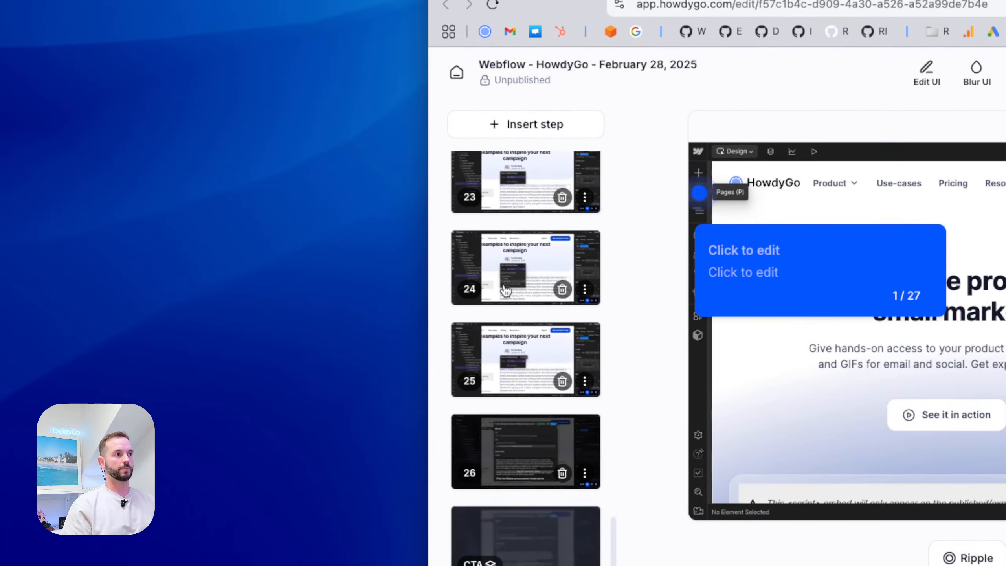
{"action": "scroll", "coordinate": [505, 292], "scroll_direction": "up", "scroll_amount": 20}
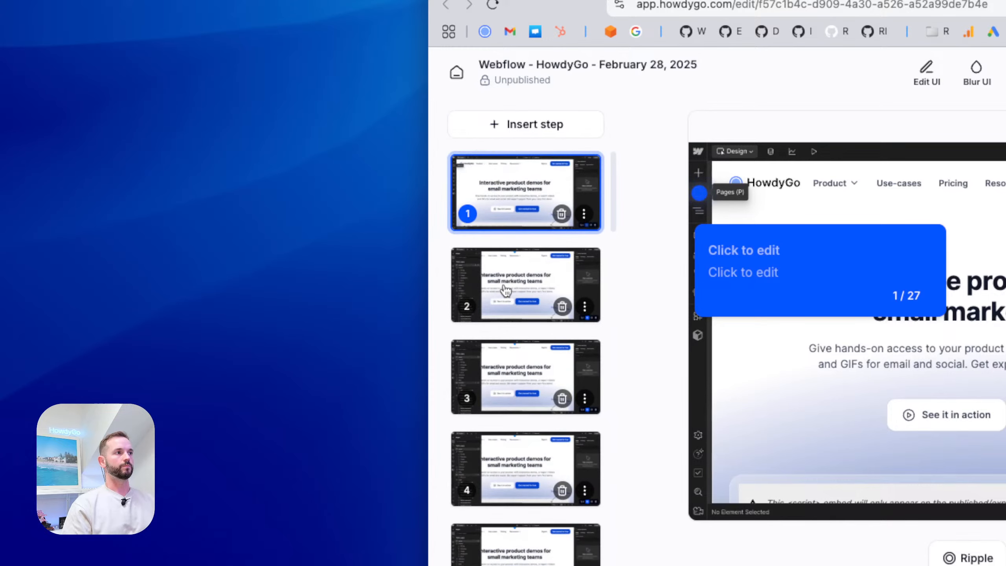
Rename the demo as "Webflow Product Demo - How to create a blog".
{"action": "left_click", "coordinate": [626, 58]}
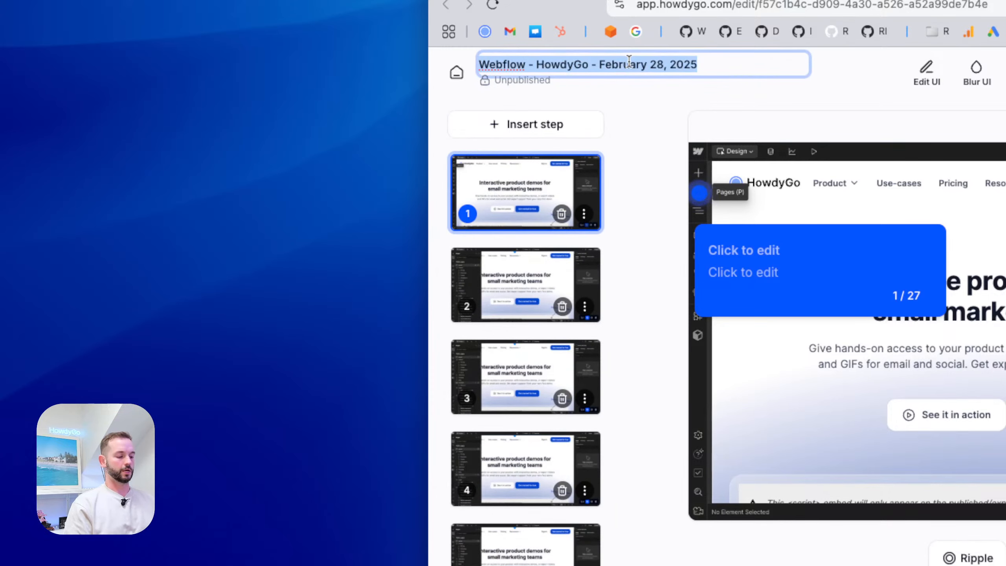
{"action": "type", "text": "Webflow Pro"}
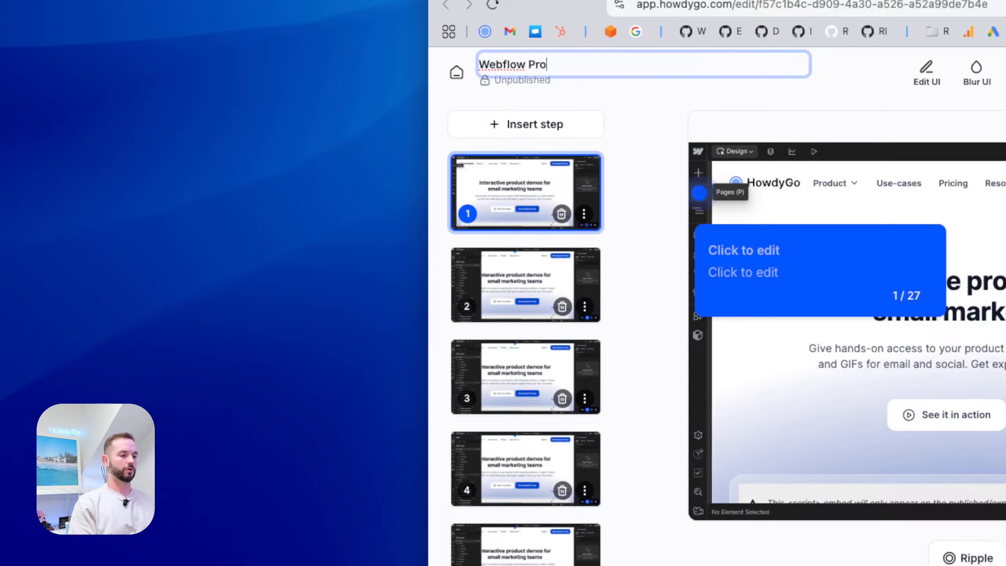
{"action": "type", "text": "xu"}
{"action": "key", "text": "BackSpace"}
{"action": "key", "text": "BackSpace"}
{"action": "type", "text": "du"}
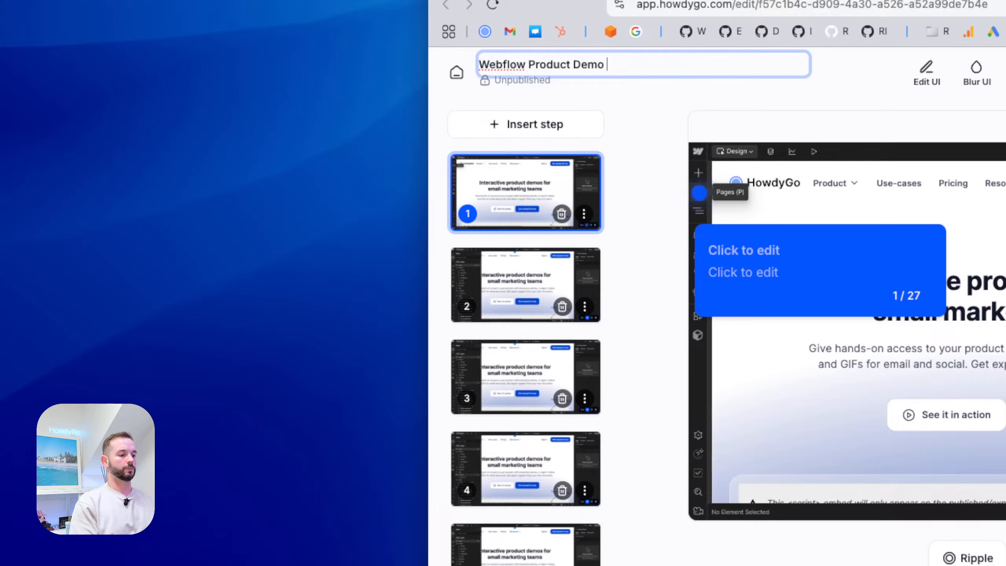
{"action": "type", "text": "ct Demo. - How to c"}
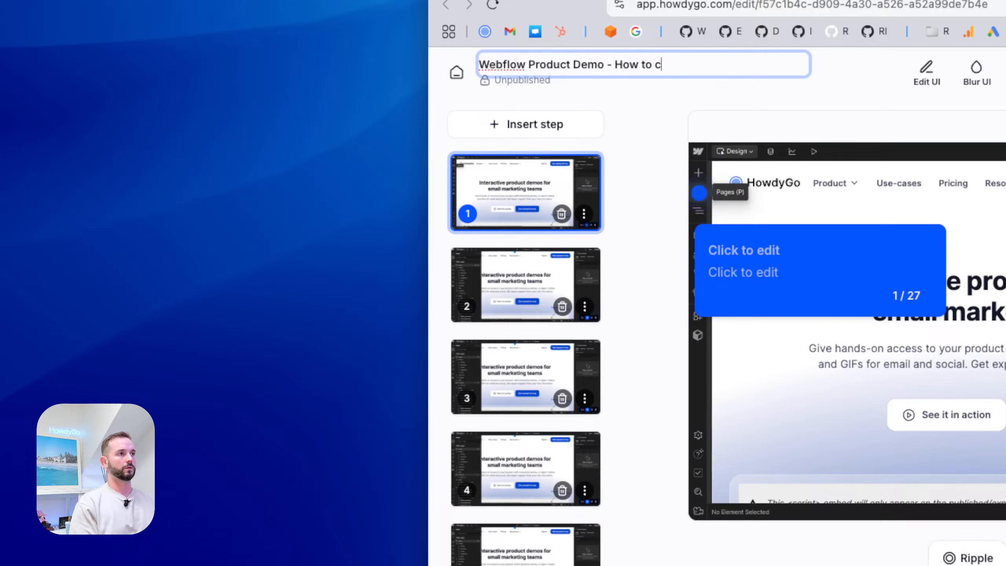
{"action": "type", "text": "reate a blog"}
{"action": "key", "text": "Return"}
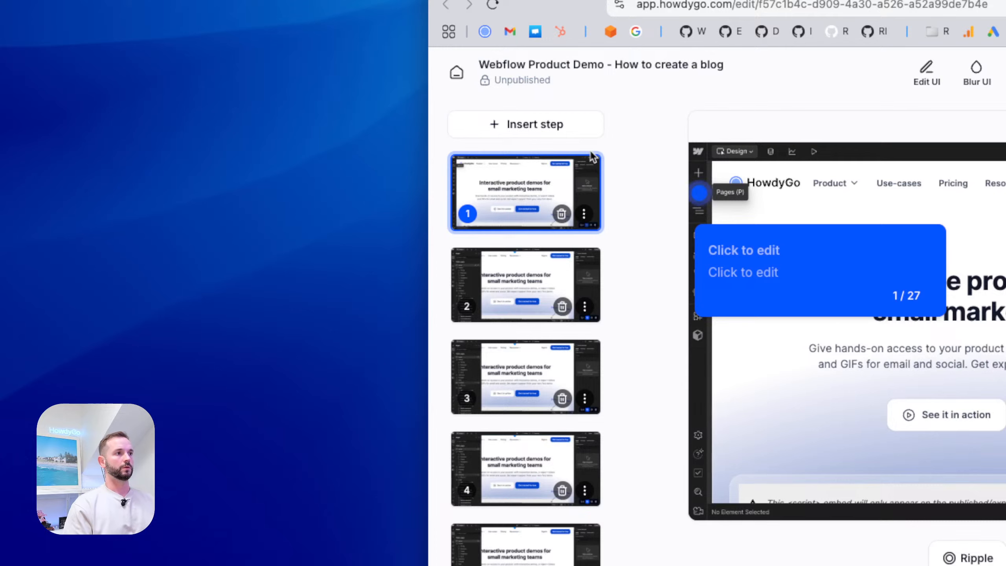
Check the opening steps and delete the first nine, so the demo starts on the pages list with all folders collapsed.
{"action": "left_click", "coordinate": [540, 281]}
{"action": "left_click", "coordinate": [524, 378]}
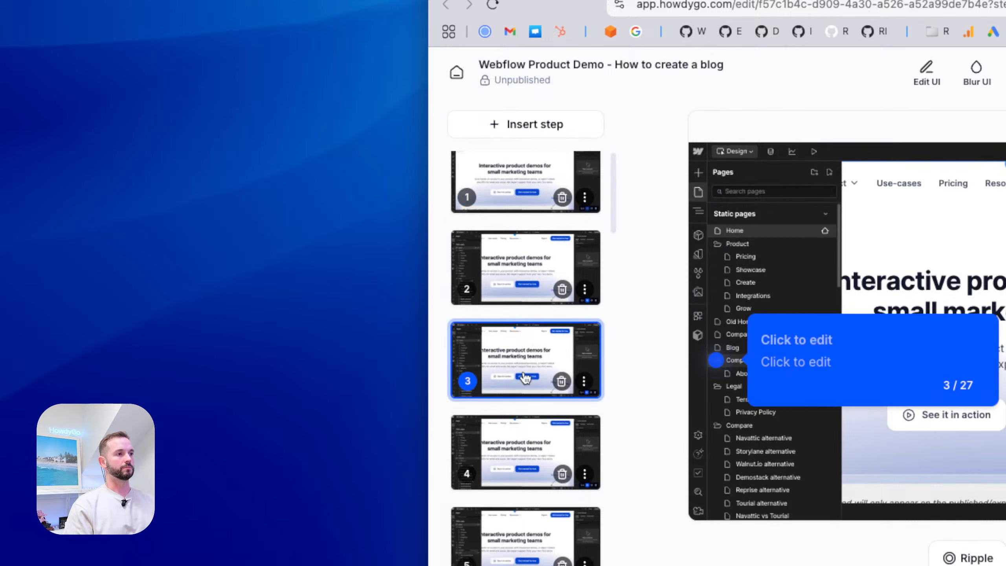
{"action": "scroll", "coordinate": [524, 379], "scroll_direction": "down", "scroll_amount": 15}
{"action": "scroll", "coordinate": [524, 378], "scroll_direction": "up", "scroll_amount": 5}
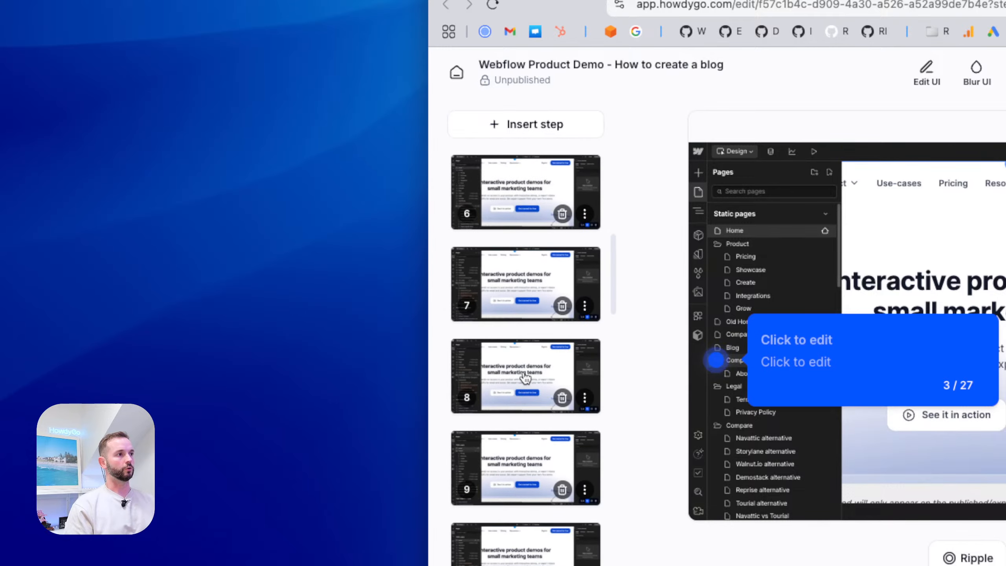
{"action": "scroll", "coordinate": [525, 378], "scroll_direction": "up", "scroll_amount": 10}
{"action": "left_click", "coordinate": [498, 195]}
{"action": "left_click", "coordinate": [562, 214]}
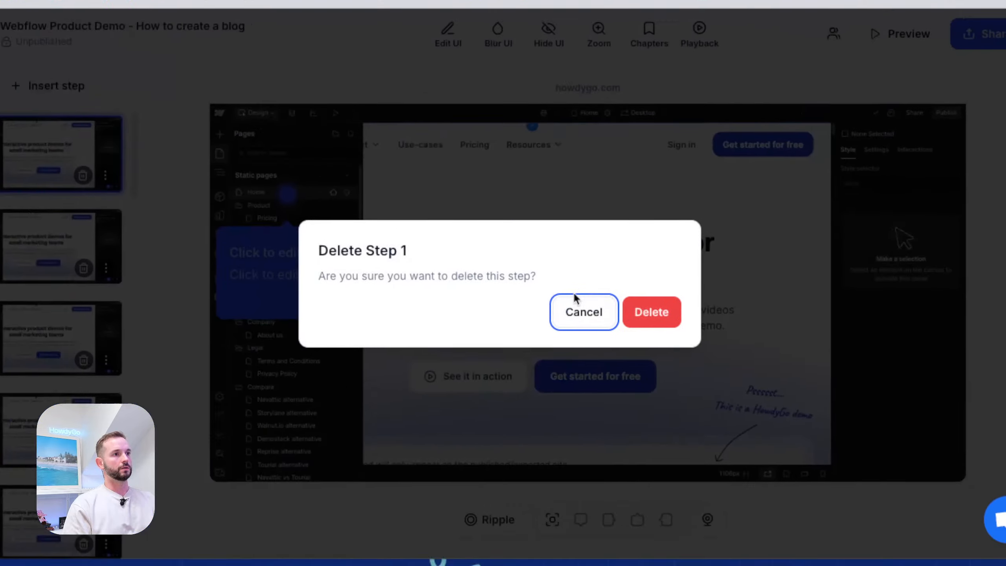
{"action": "left_click", "coordinate": [477, 274]}
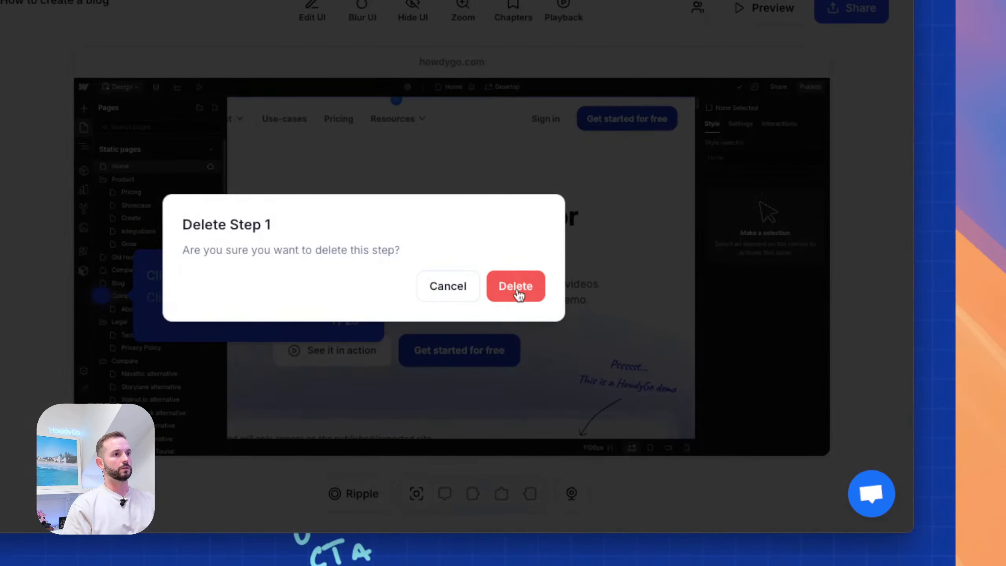
{"action": "left_click", "coordinate": [510, 288]}
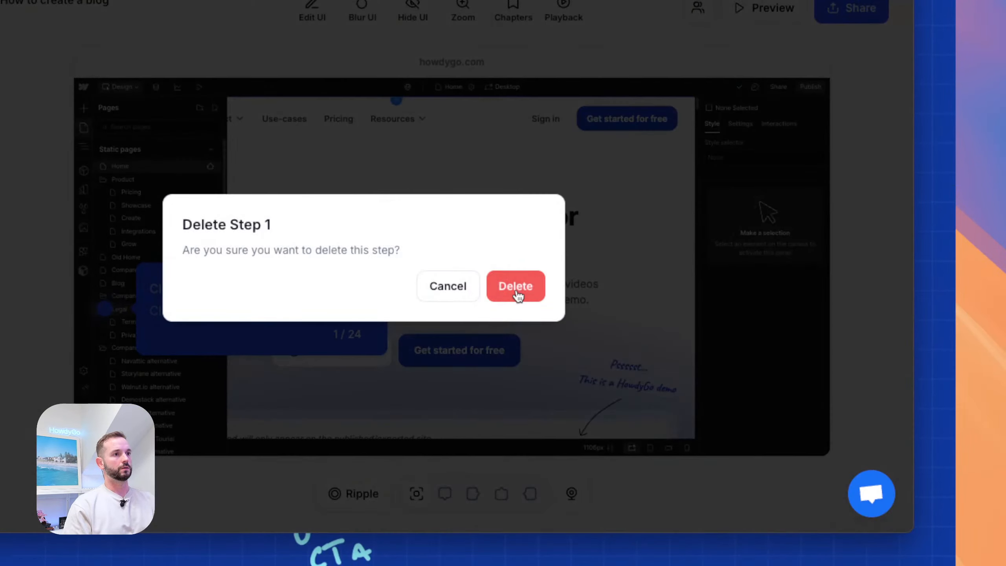
{"action": "left_click", "coordinate": [515, 291]}
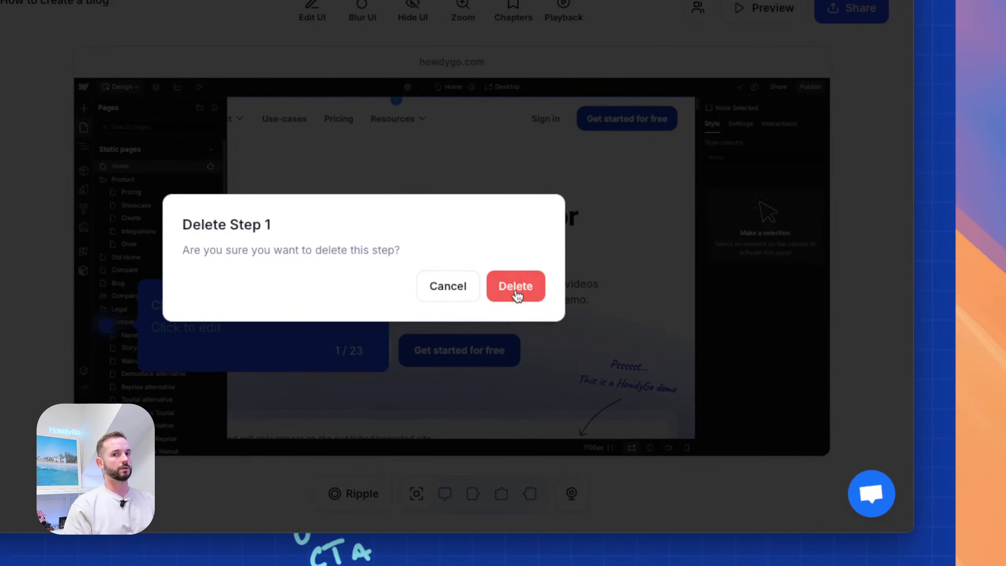
{"action": "left_click", "coordinate": [515, 291]}
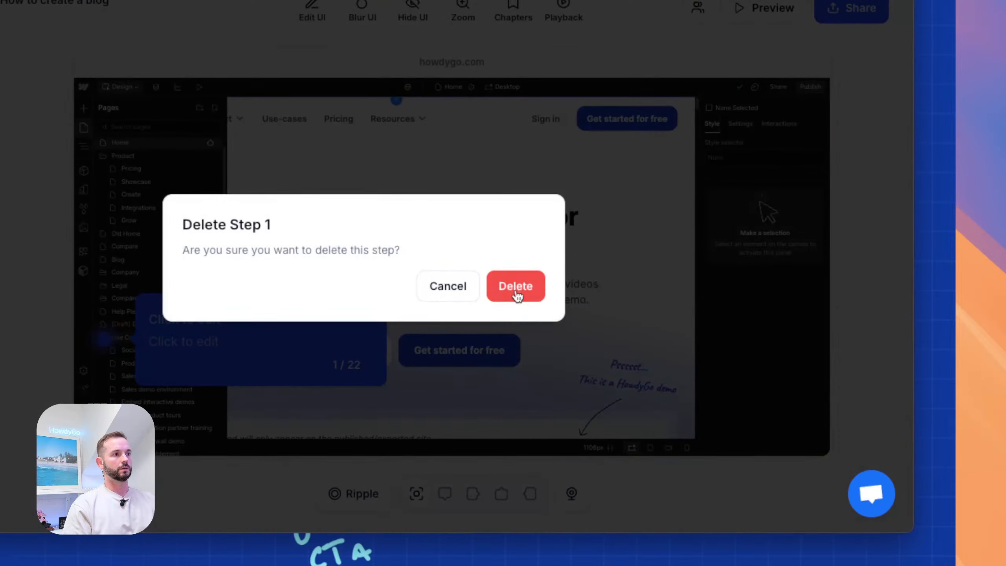
{"action": "left_click", "coordinate": [514, 287]}
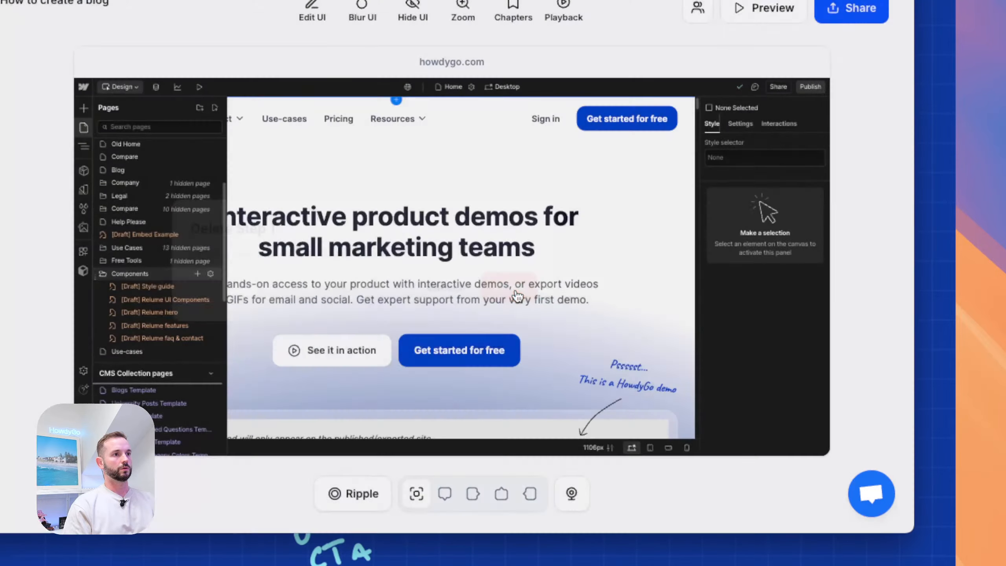
{"action": "left_click", "coordinate": [514, 289]}
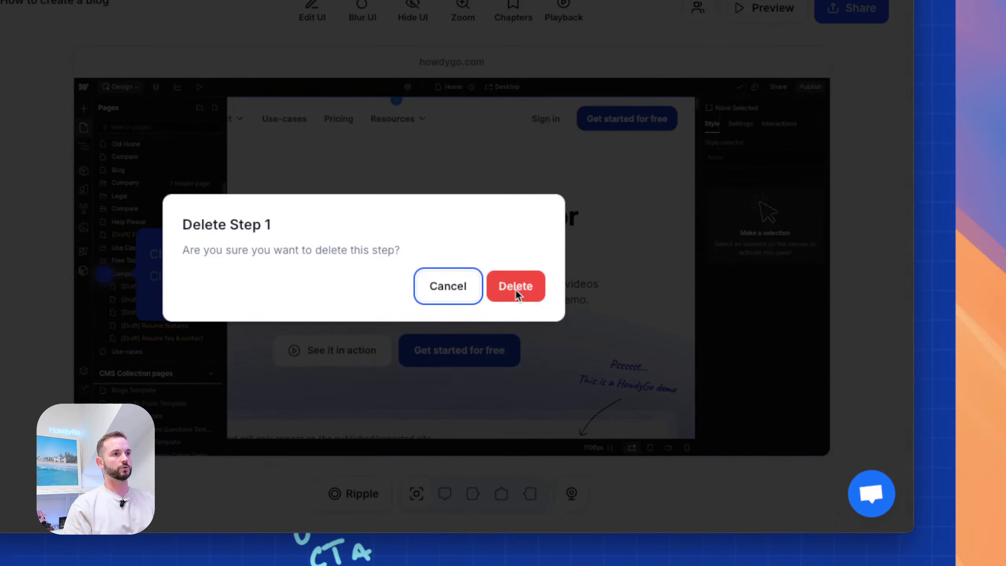
{"action": "left_click", "coordinate": [515, 289]}
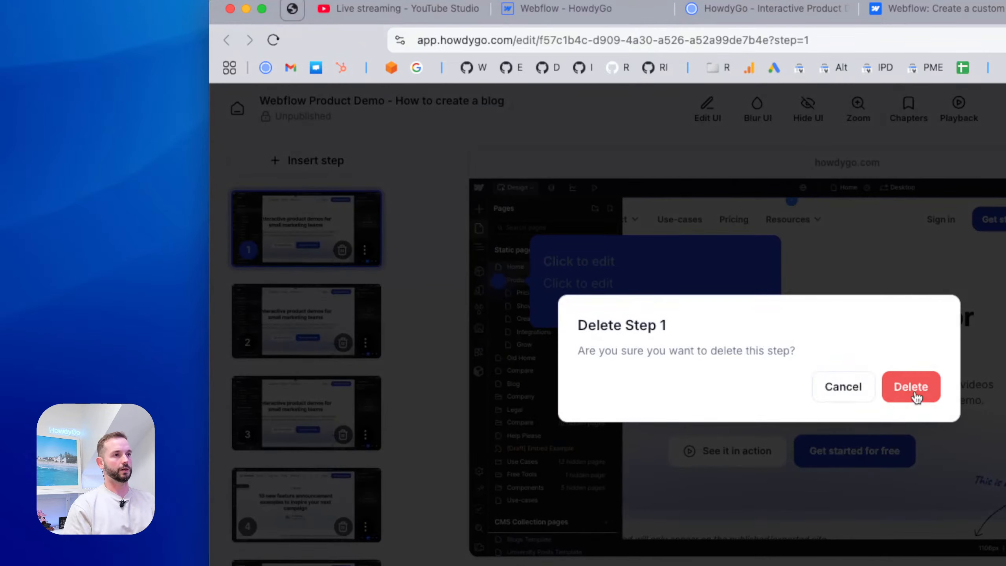
{"action": "left_click", "coordinate": [624, 310]}
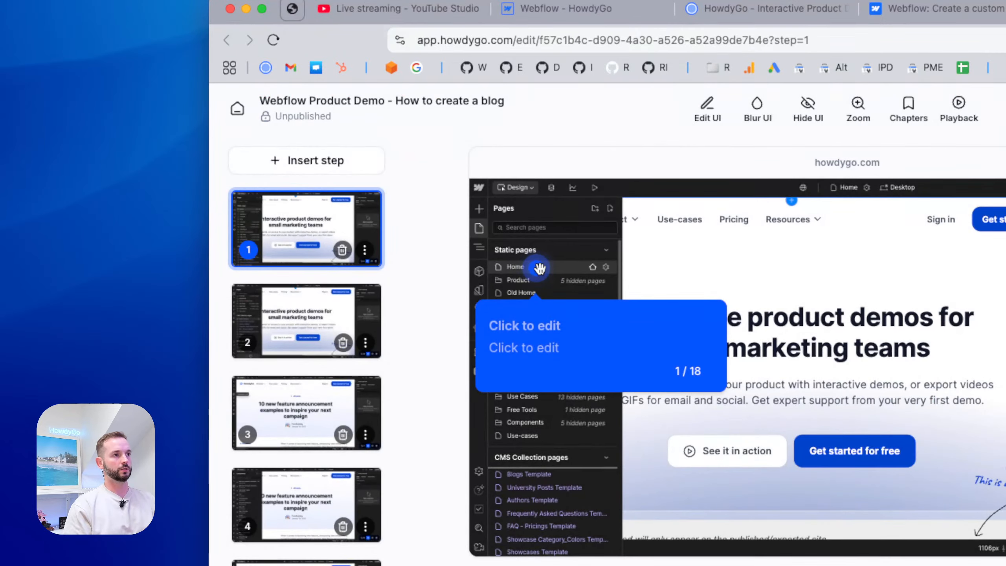
Move the first step's hotspot slightly to the right along the Home page row.
{"action": "left_click_drag", "start_coordinate": [539, 268], "coordinate": [550, 267]}
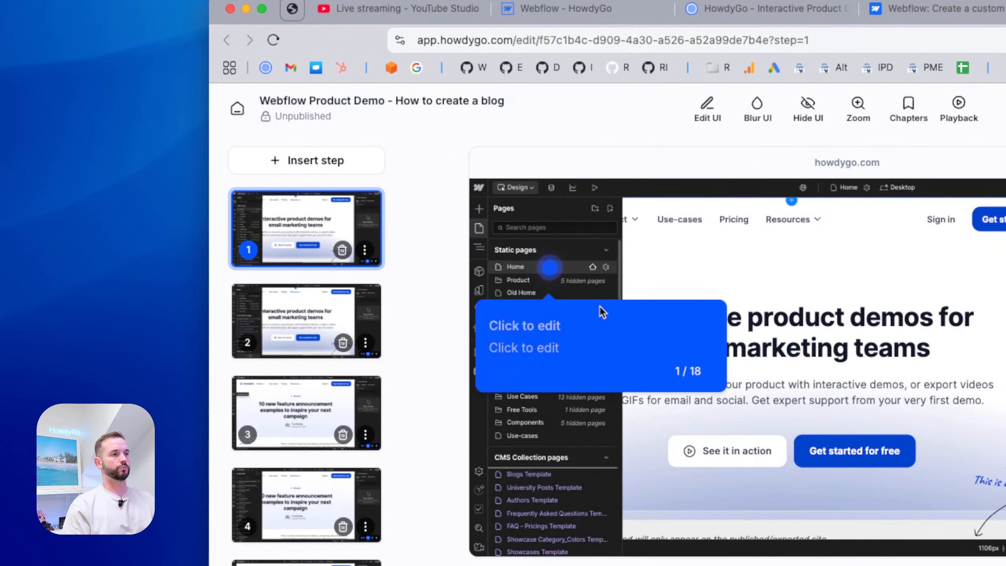
Check steps 2 to 4 and delete the two Components panel steps that follow the Blogs Template step.
{"action": "left_click", "coordinate": [296, 324]}
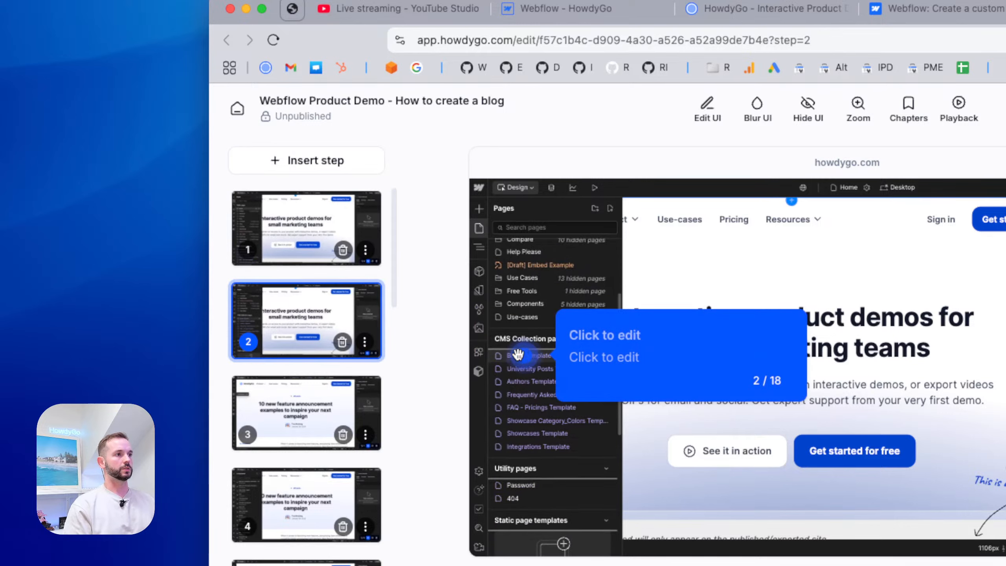
{"action": "left_click", "coordinate": [305, 395]}
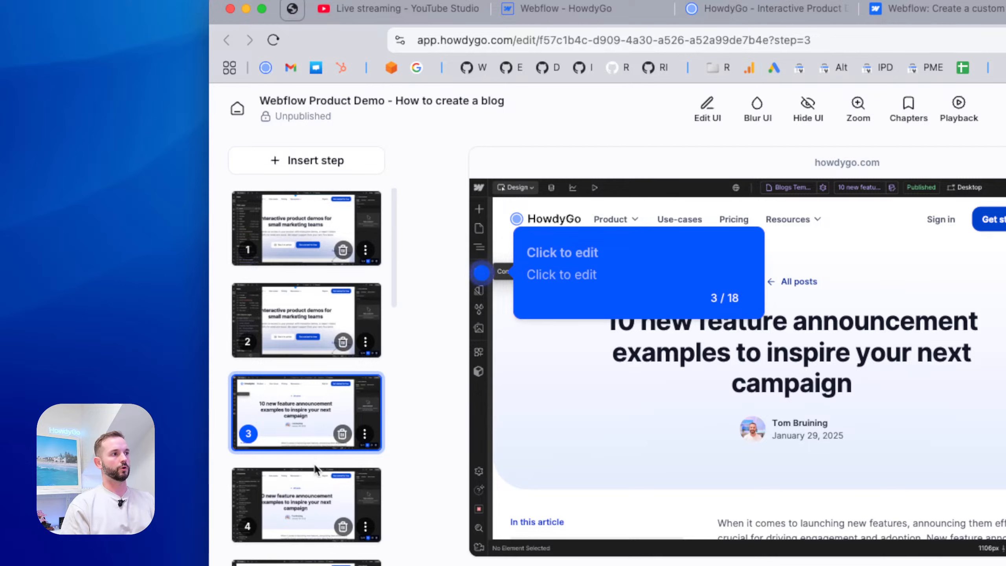
{"action": "left_click", "coordinate": [315, 491]}
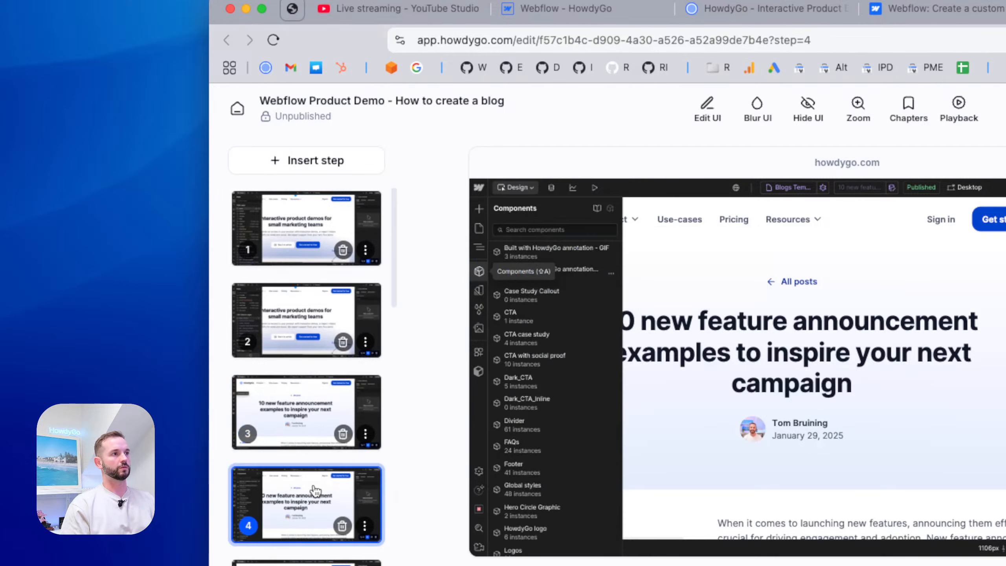
{"action": "left_click", "coordinate": [318, 419]}
{"action": "left_click", "coordinate": [343, 433]}
{"action": "left_click", "coordinate": [906, 384]}
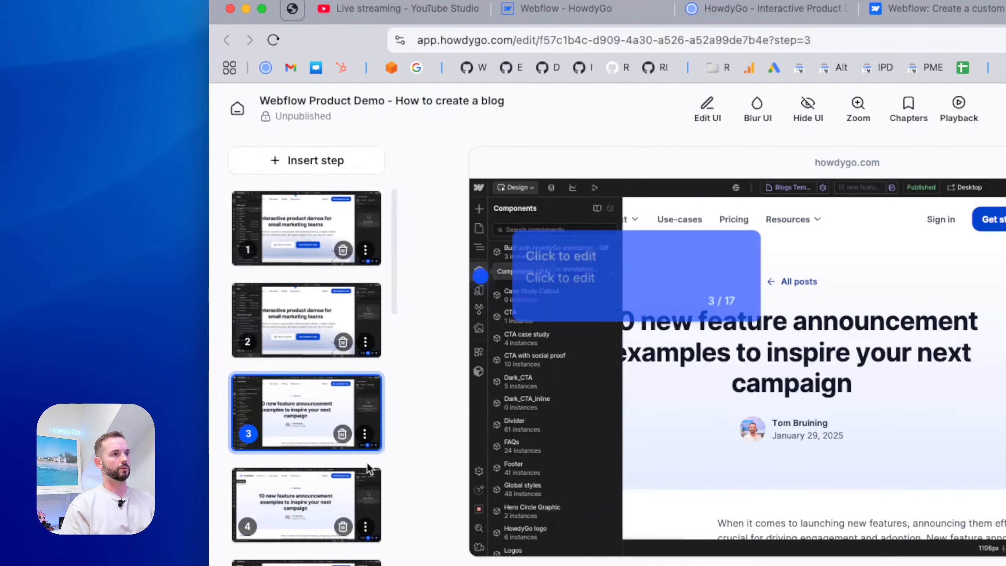
{"action": "left_click", "coordinate": [342, 433]}
{"action": "left_click", "coordinate": [909, 386]}
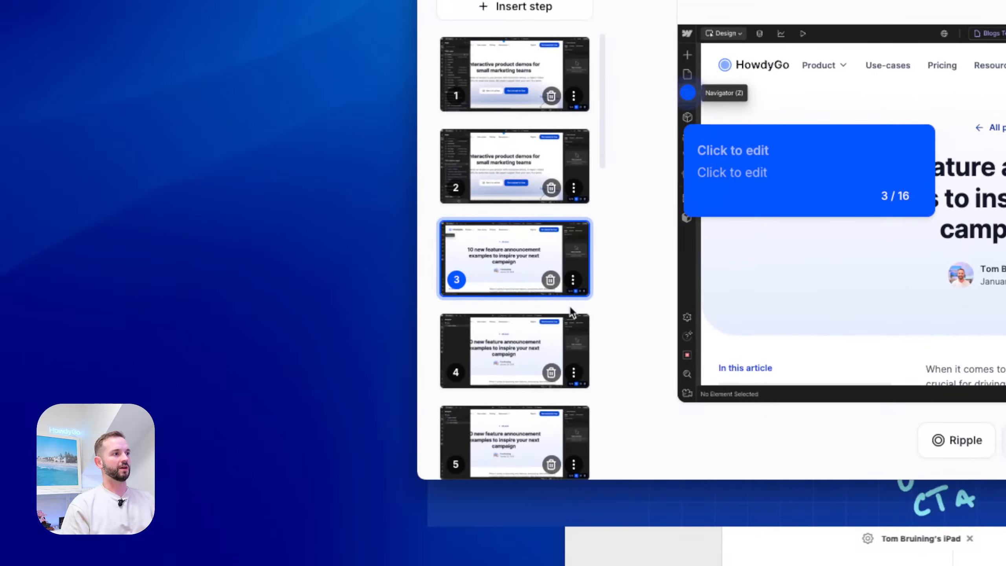
Delete the six Navigator browsing steps from step 3 onward, so step 3 shows the scrolled article with its rich text block selected.
{"action": "scroll", "coordinate": [520, 285], "scroll_direction": "down", "scroll_amount": 3}
{"action": "scroll", "coordinate": [534, 336], "scroll_direction": "down", "scroll_amount": 4}
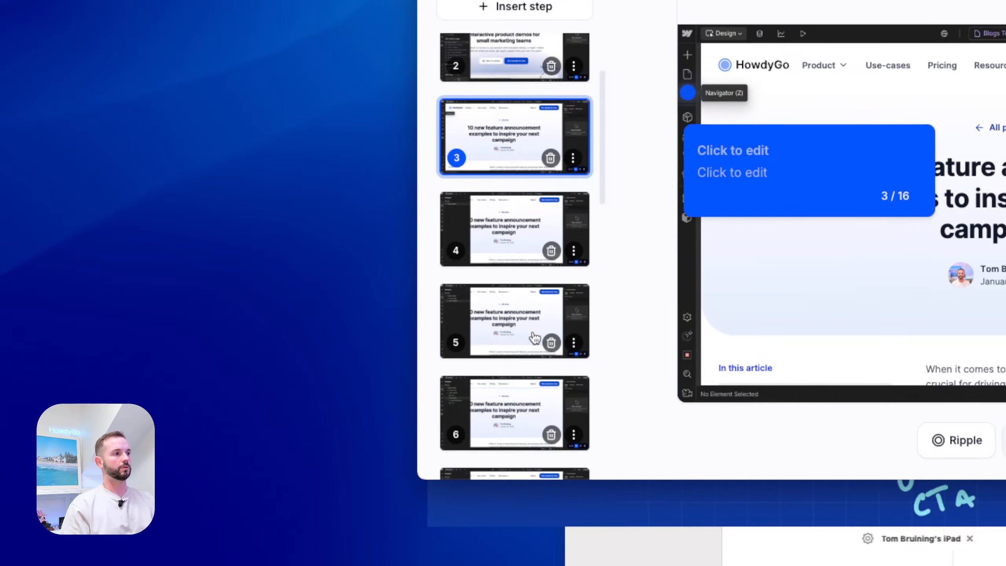
{"action": "scroll", "coordinate": [534, 336], "scroll_direction": "up", "scroll_amount": 7}
{"action": "left_click", "coordinate": [551, 280]}
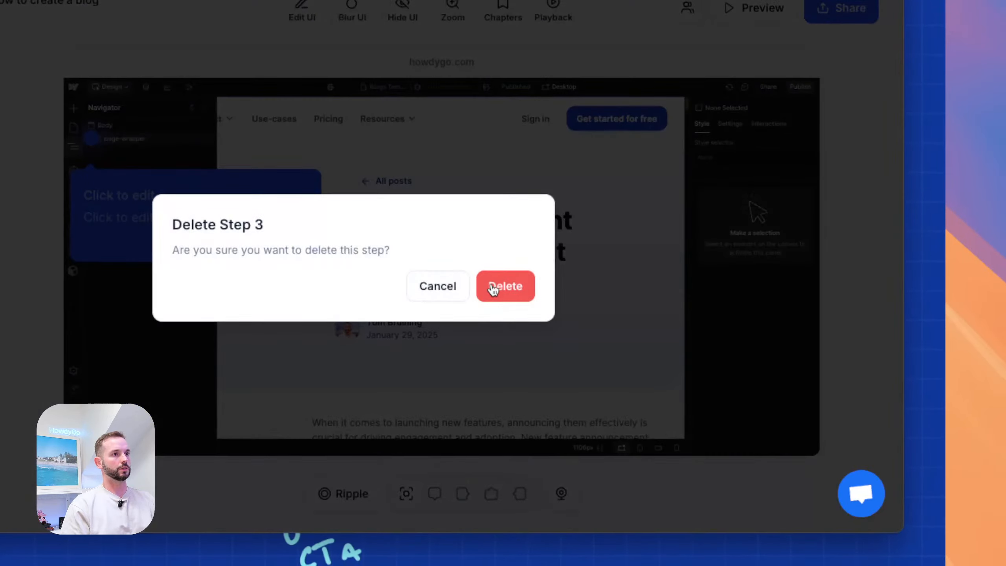
{"action": "left_click", "coordinate": [688, 287]}
{"action": "key", "text": "Delete"}
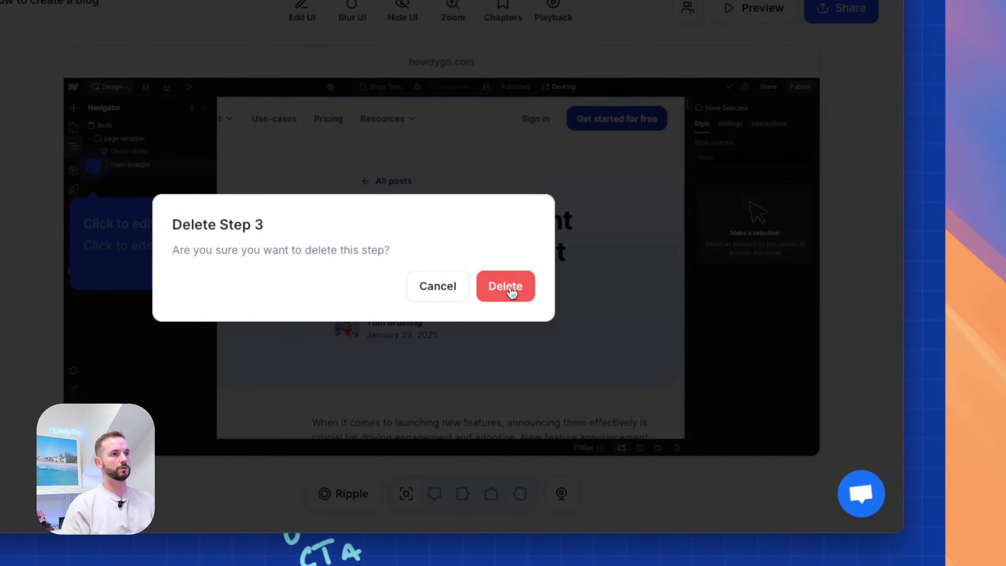
{"action": "left_click", "coordinate": [508, 291]}
{"action": "key", "text": "Delete"}
{"action": "left_click", "coordinate": [508, 293]}
{"action": "key", "text": "Delete"}
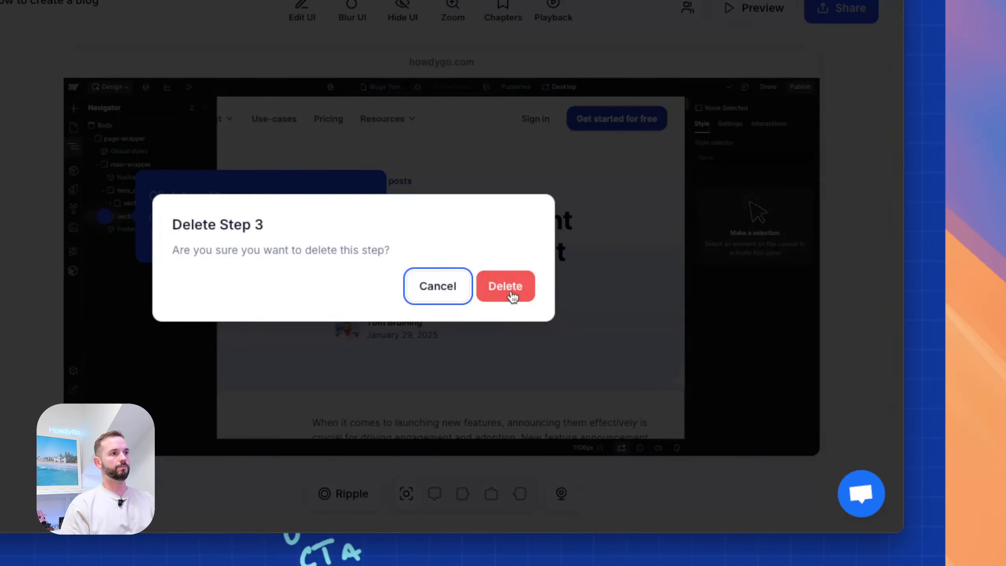
{"action": "left_click", "coordinate": [508, 292]}
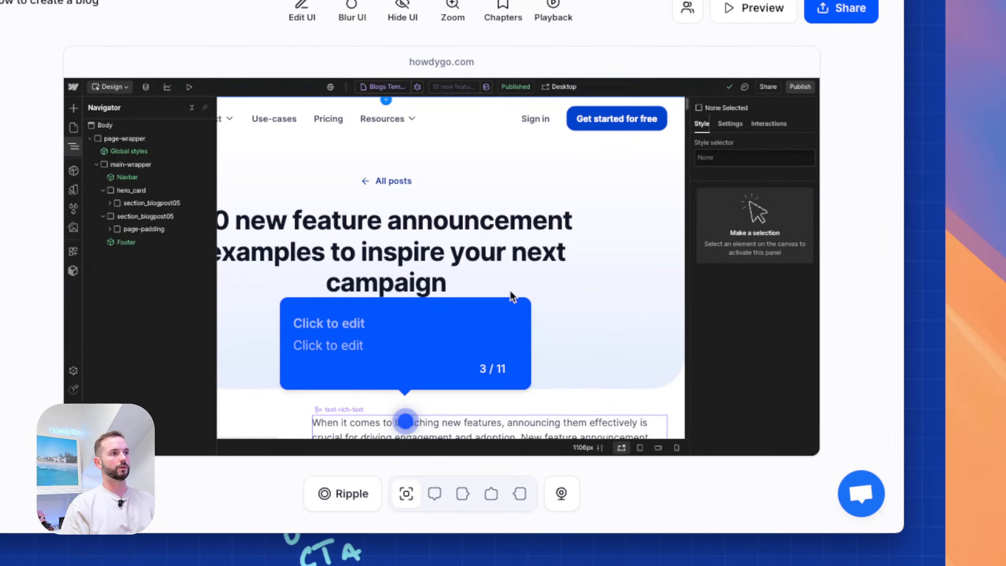
{"action": "key", "text": "Delete"}
{"action": "left_click", "coordinate": [511, 291]}
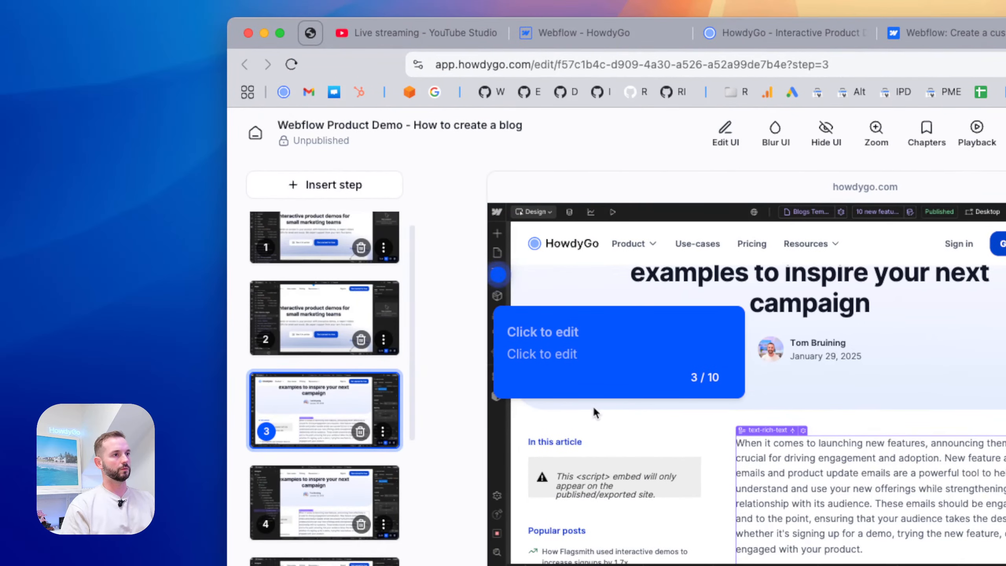
Check steps 2 and 3, and move step 4's hotspot slightly to the right along the highlighted text-rich-text row.
{"action": "left_click", "coordinate": [313, 339]}
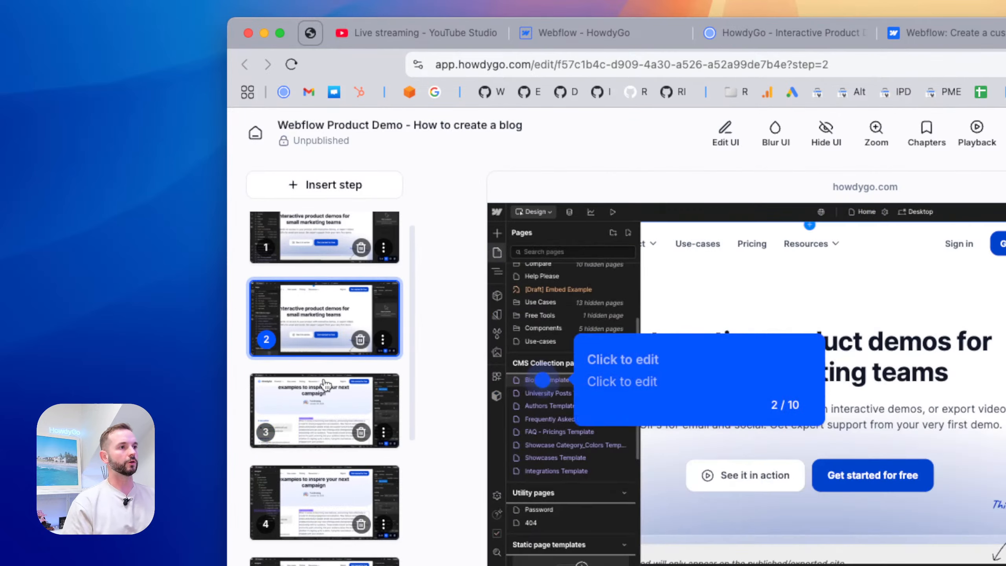
{"action": "left_click", "coordinate": [325, 384]}
{"action": "scroll", "coordinate": [323, 400], "scroll_direction": "down", "scroll_amount": 3}
{"action": "left_click", "coordinate": [325, 389]}
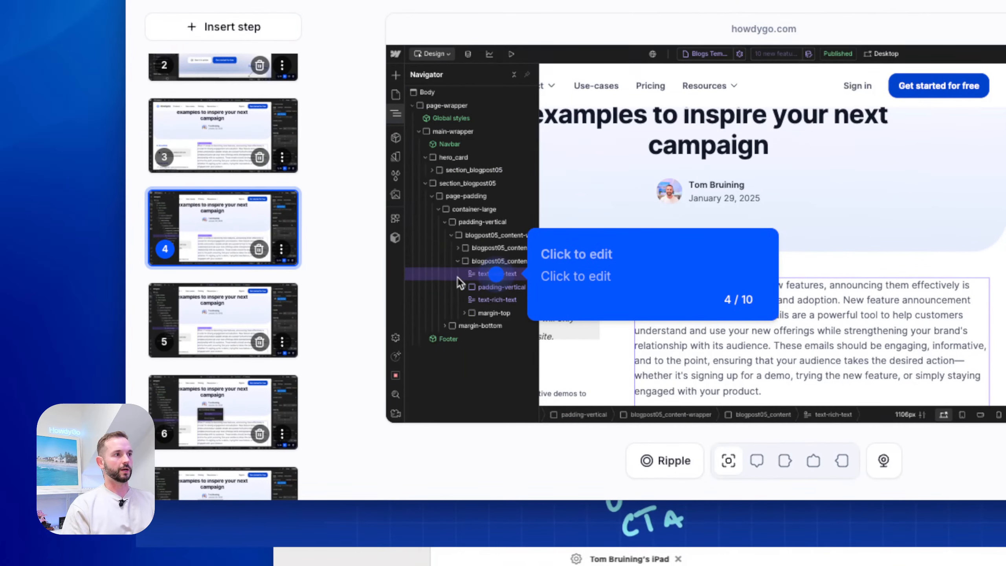
{"action": "left_click_drag", "start_coordinate": [492, 280], "coordinate": [519, 280]}
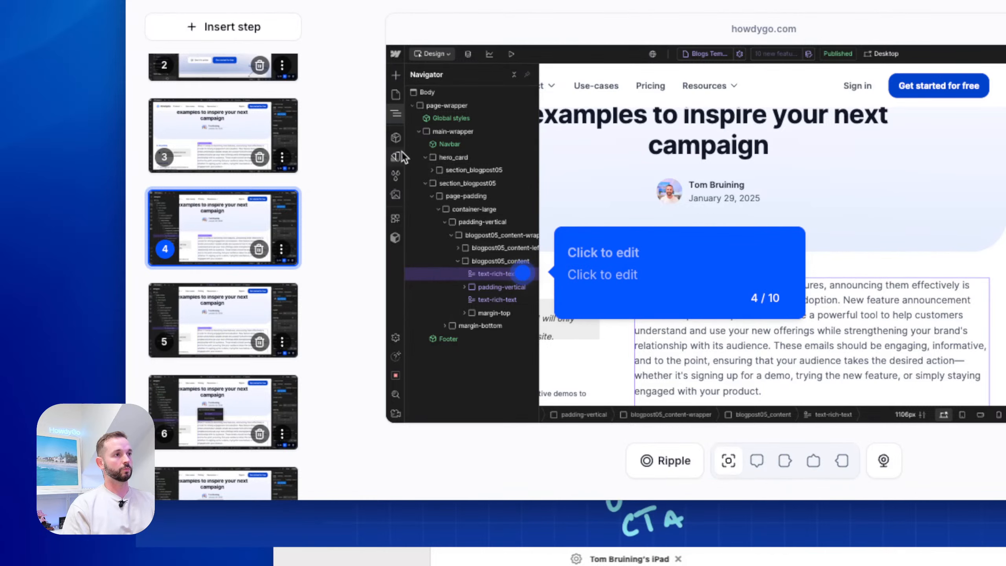
Check steps 5 to 7 and delete step 6, the one pointing at the Content field in Rich Text Block Settings.
{"action": "left_click", "coordinate": [217, 322]}
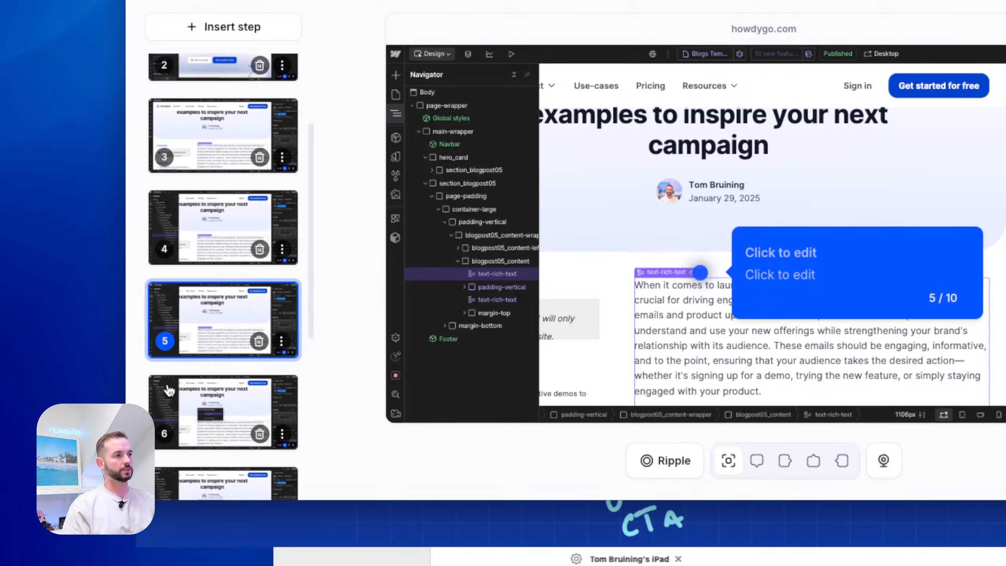
{"action": "left_click", "coordinate": [185, 396]}
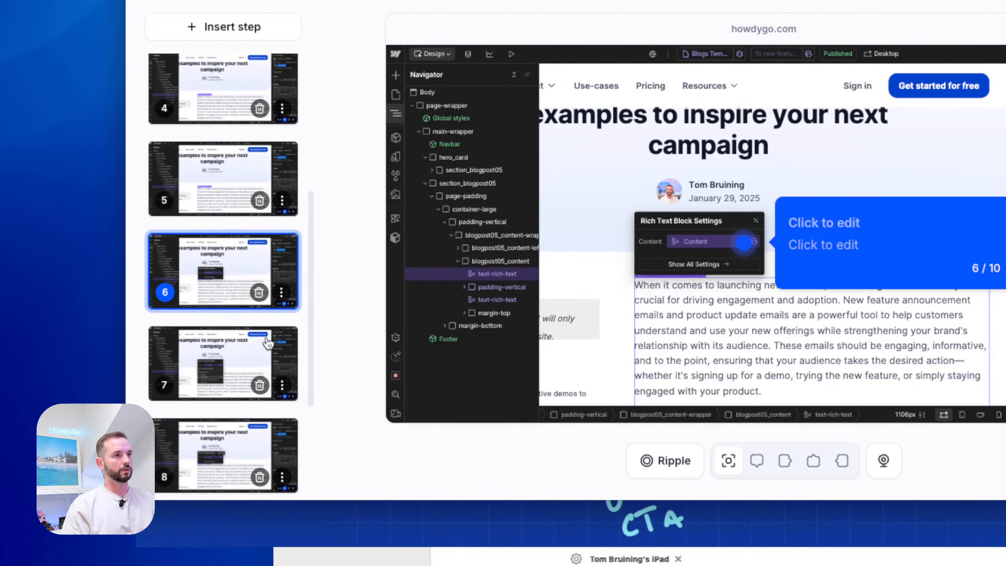
{"action": "left_click", "coordinate": [235, 366]}
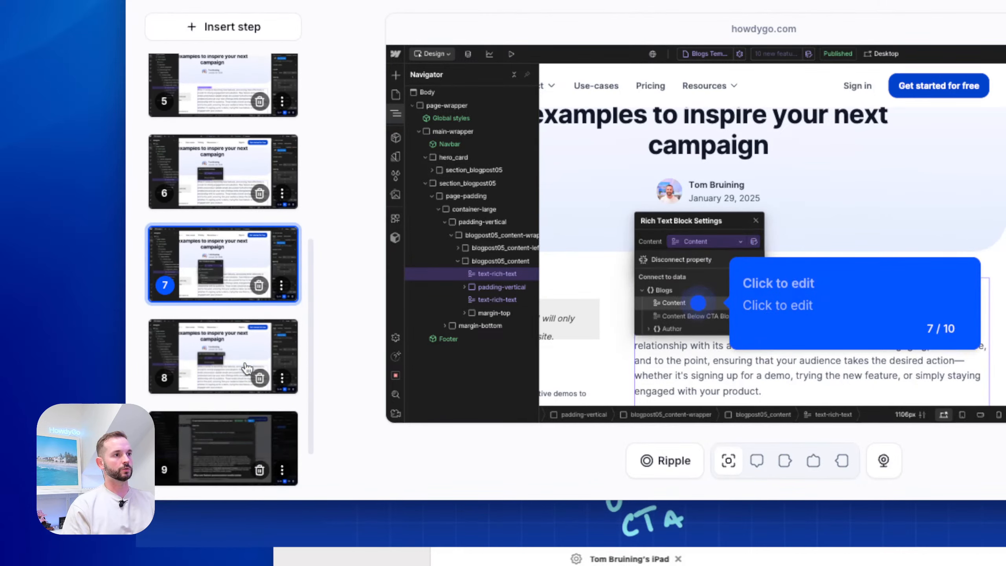
{"action": "left_click", "coordinate": [212, 190]}
{"action": "key", "text": "Delete"}
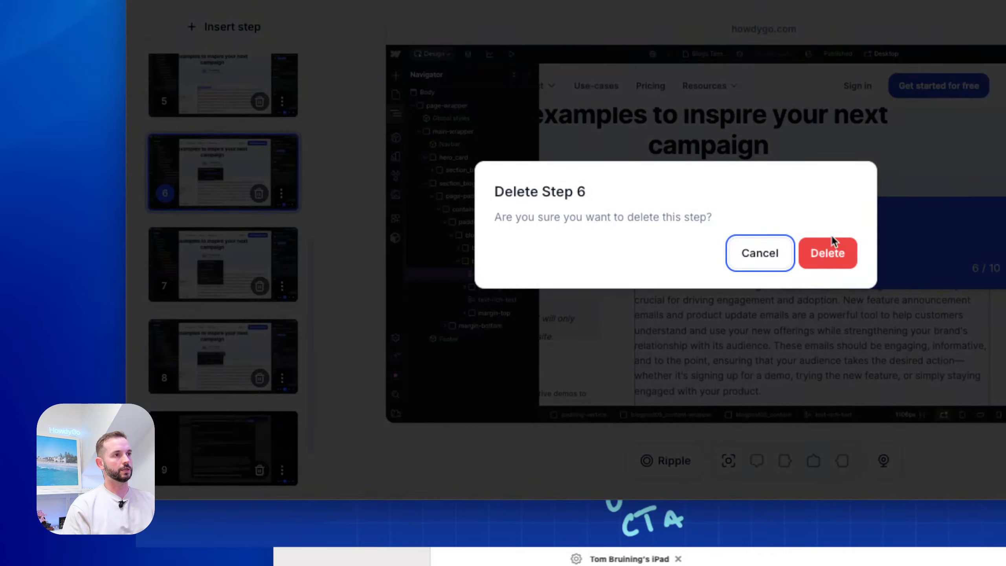
{"action": "left_click", "coordinate": [827, 252]}
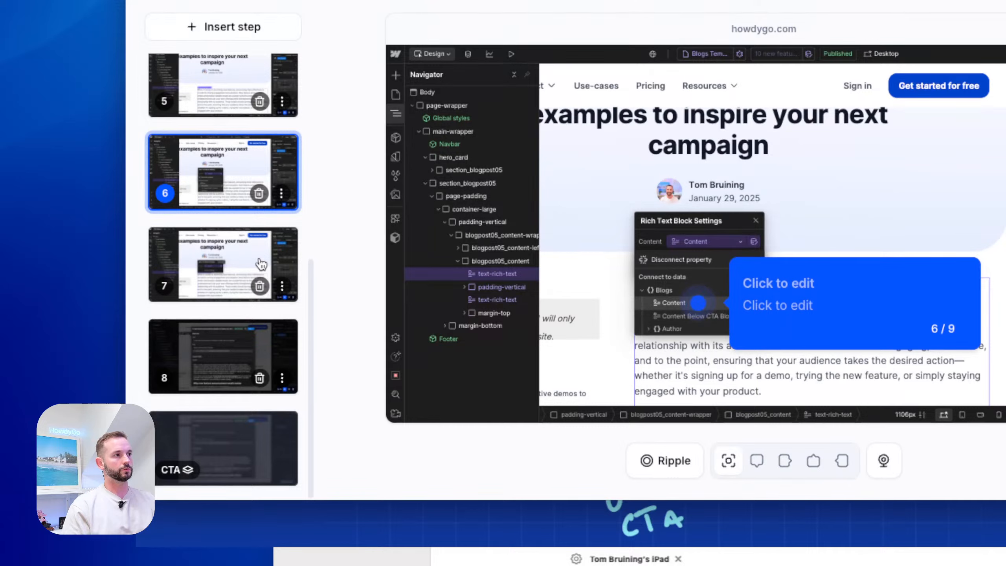
Look through the remaining steps 6 to 8 and the closing CTA to check the flow from content settings to the CMS item.
{"action": "left_click", "coordinate": [211, 260]}
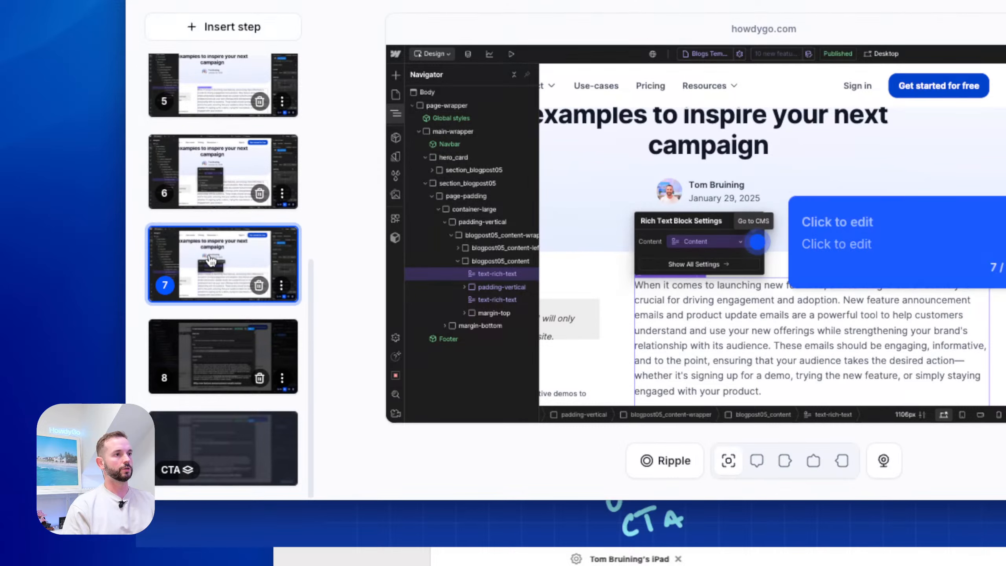
{"action": "left_click", "coordinate": [229, 184]}
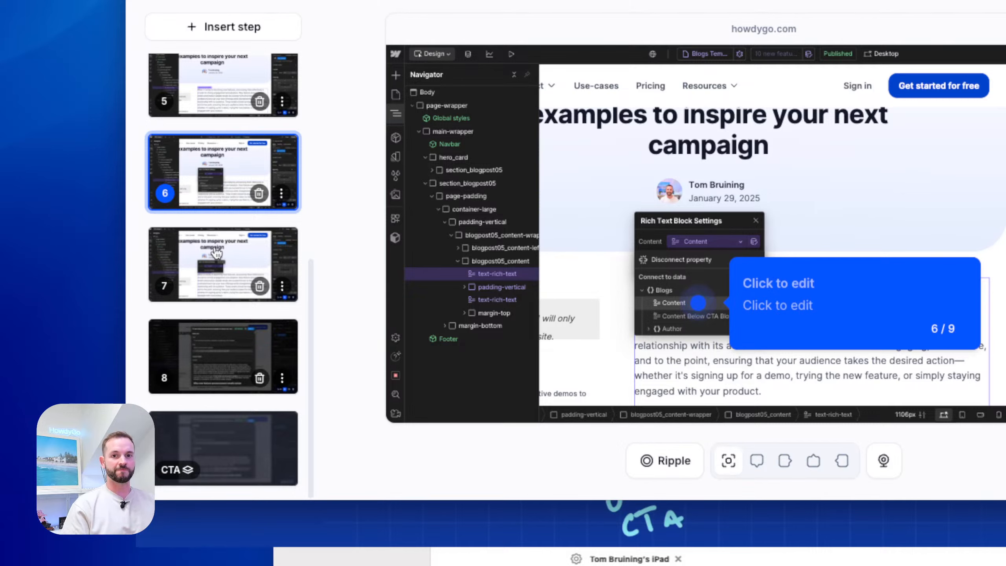
{"action": "left_click", "coordinate": [217, 252]}
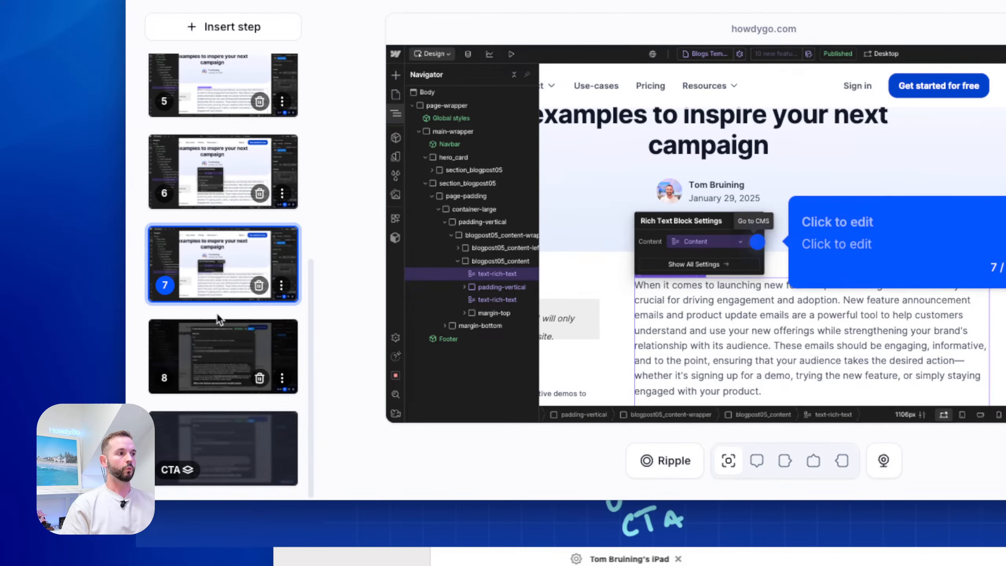
{"action": "left_click", "coordinate": [225, 373]}
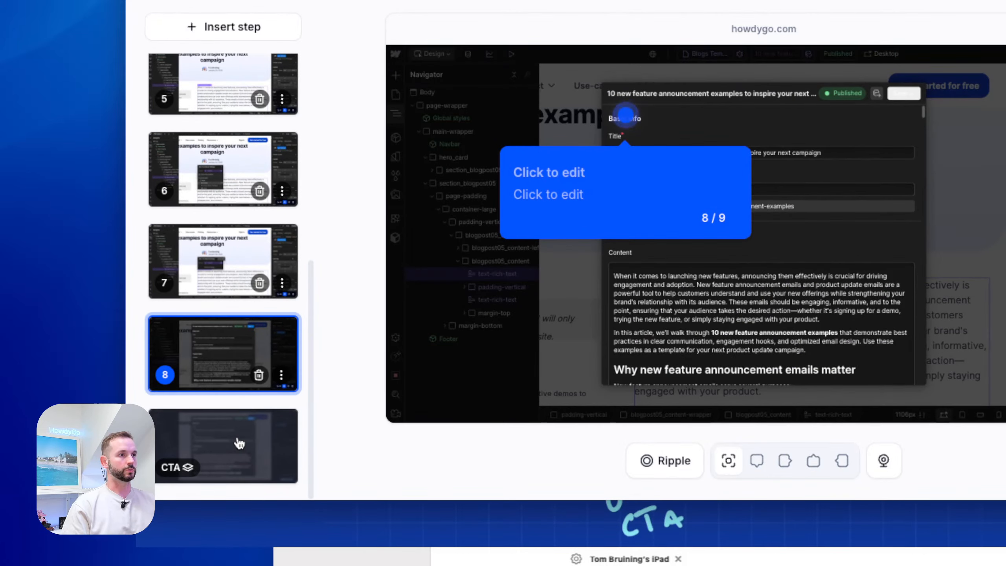
{"action": "left_click", "coordinate": [239, 442]}
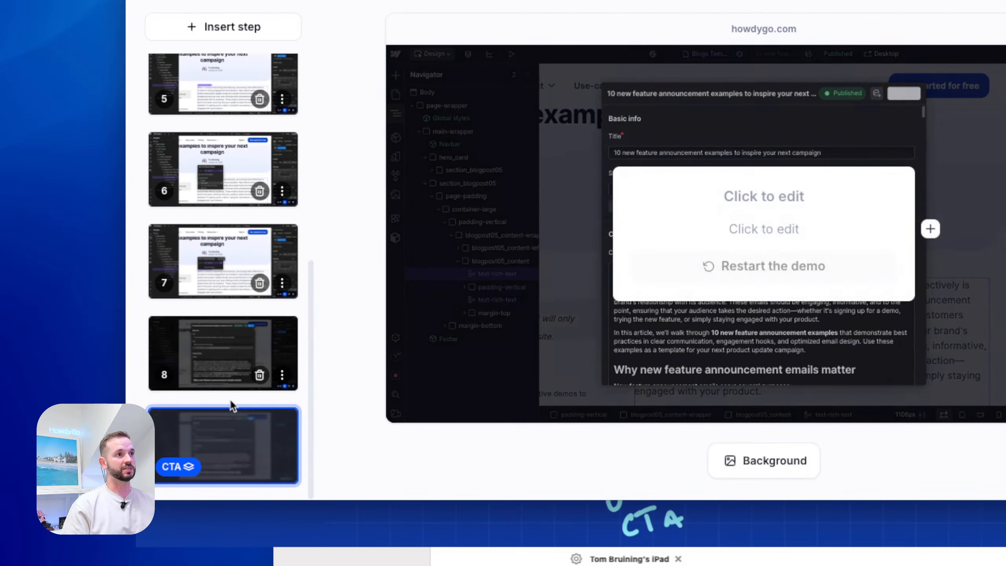
{"action": "left_click", "coordinate": [234, 363]}
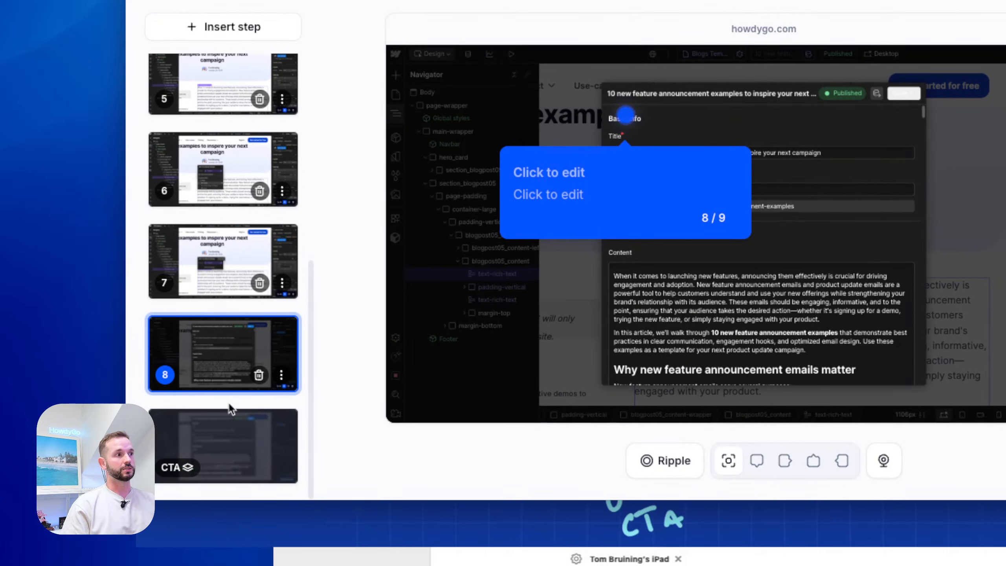
{"action": "left_click", "coordinate": [220, 281]}
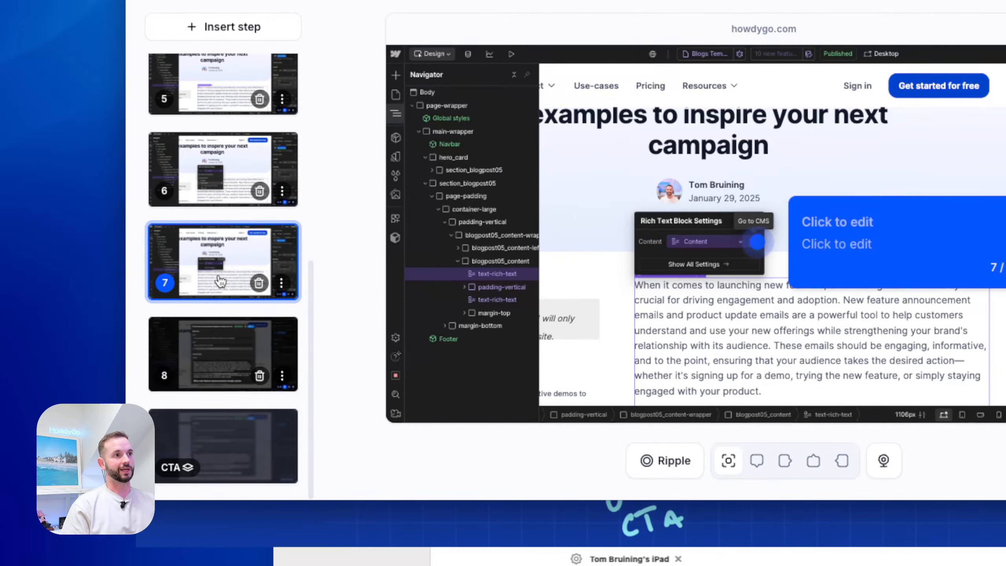
{"action": "scroll", "coordinate": [200, 209], "scroll_direction": "up", "scroll_amount": 5}
{"action": "scroll", "coordinate": [198, 270], "scroll_direction": "down", "scroll_amount": 5}
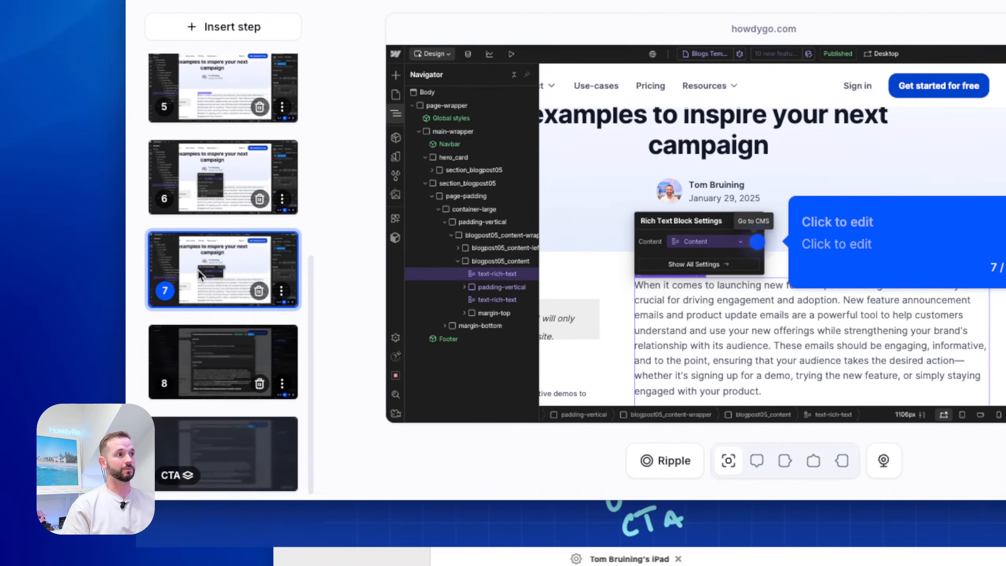
{"action": "scroll", "coordinate": [198, 271], "scroll_direction": "up", "scroll_amount": 8}
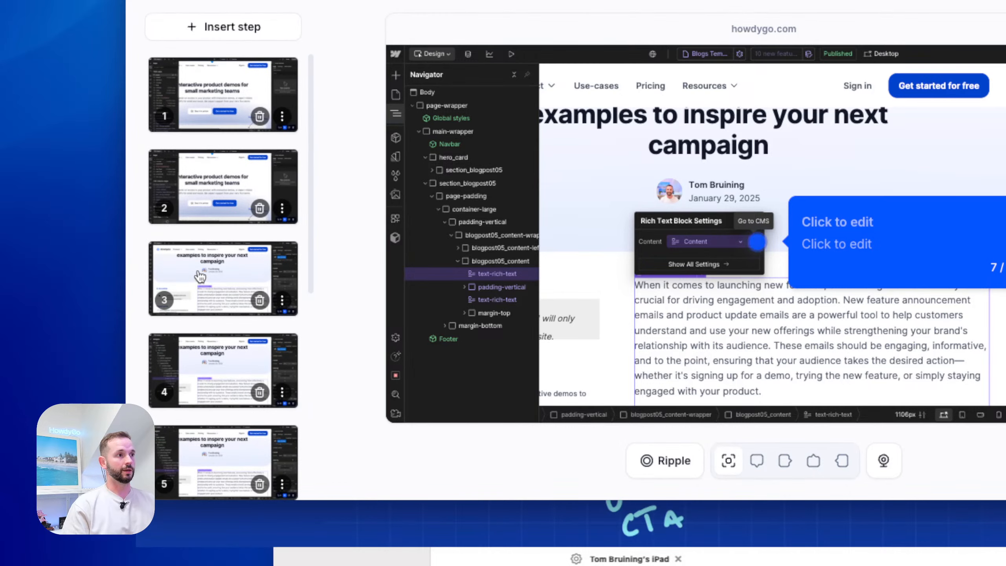
Zoom the first step to 133% on the upper-left part of the Webflow screen, including the pages list.
{"action": "left_click", "coordinate": [227, 84]}
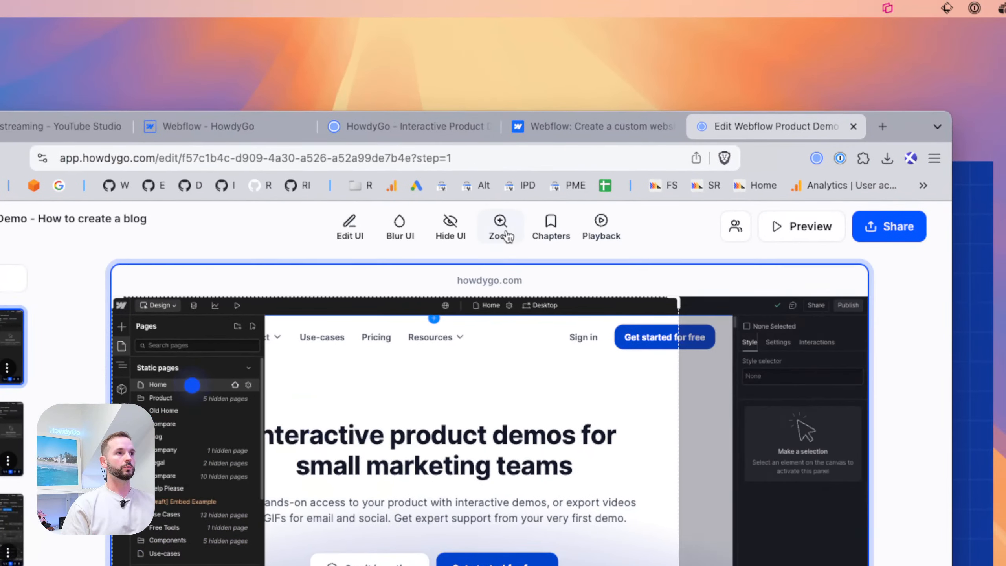
{"action": "left_click", "coordinate": [500, 226]}
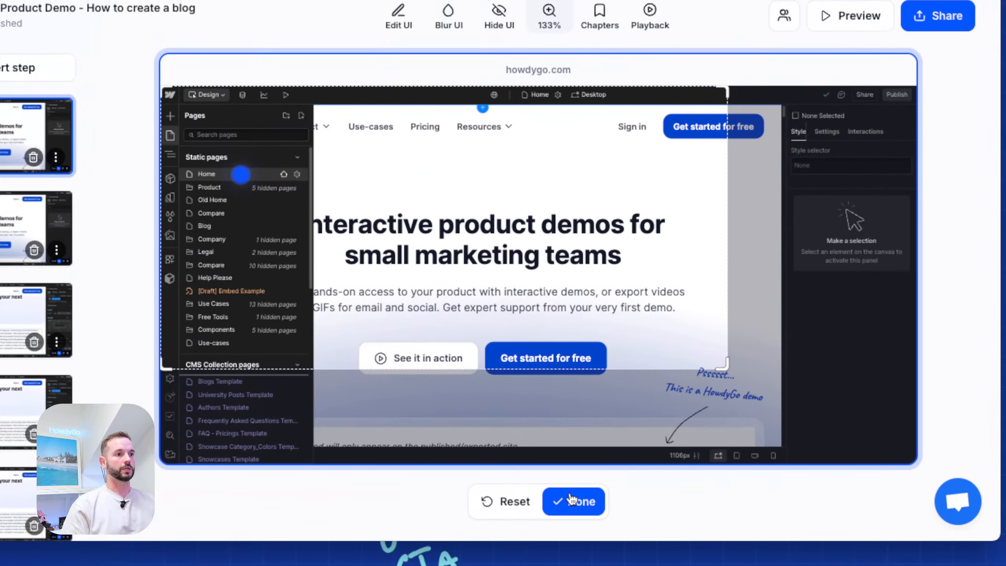
{"action": "left_click", "coordinate": [569, 499]}
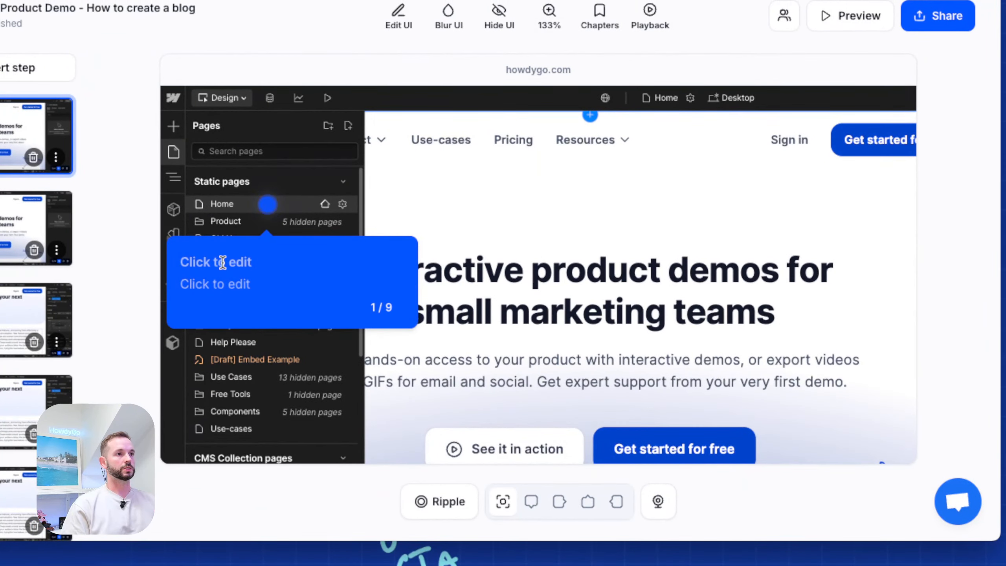
Place the first step's tooltip beside its target, pointing from the right, and change the annotation type to Ripple box.
{"action": "left_click", "coordinate": [615, 507]}
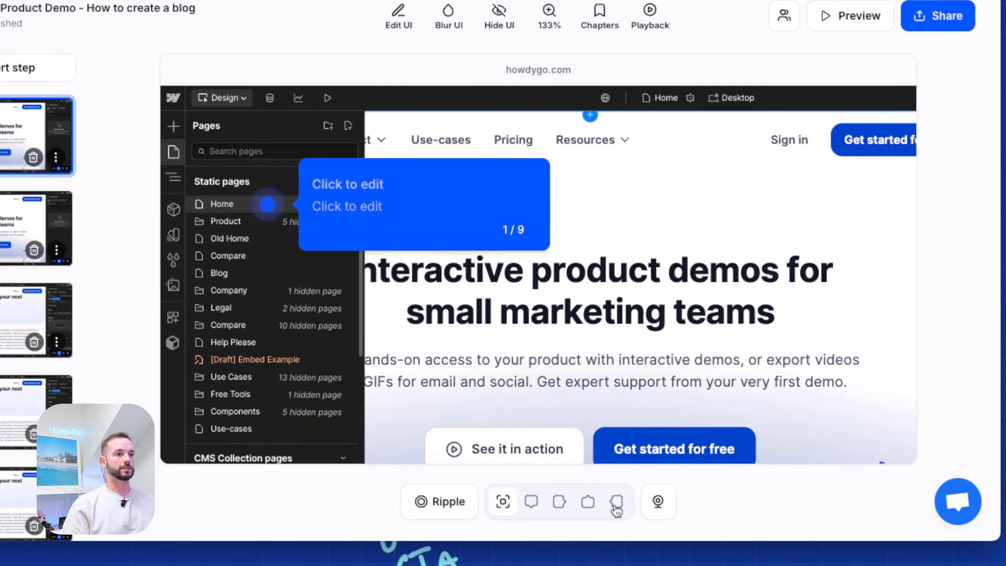
{"action": "left_click", "coordinate": [470, 511]}
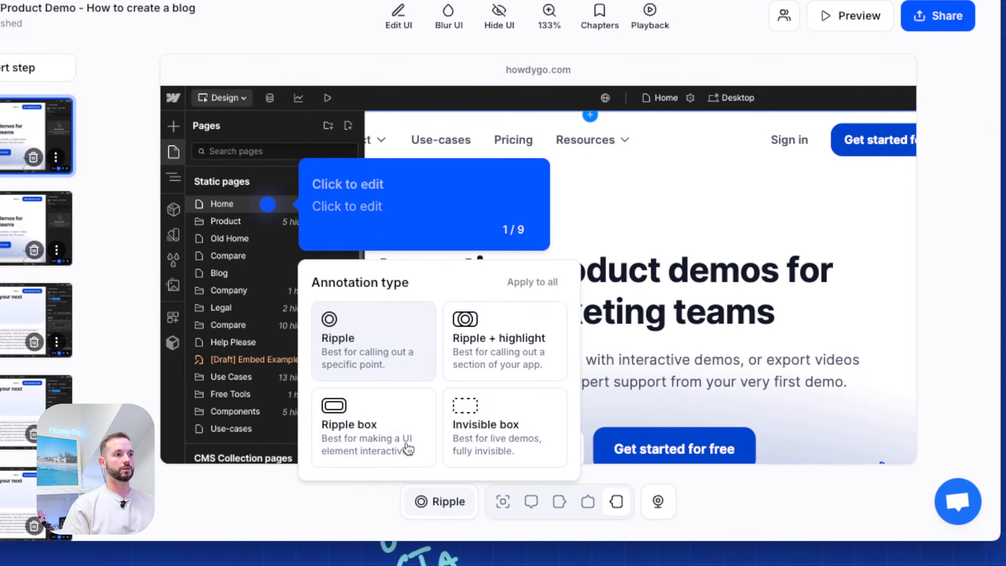
{"action": "left_click", "coordinate": [387, 438]}
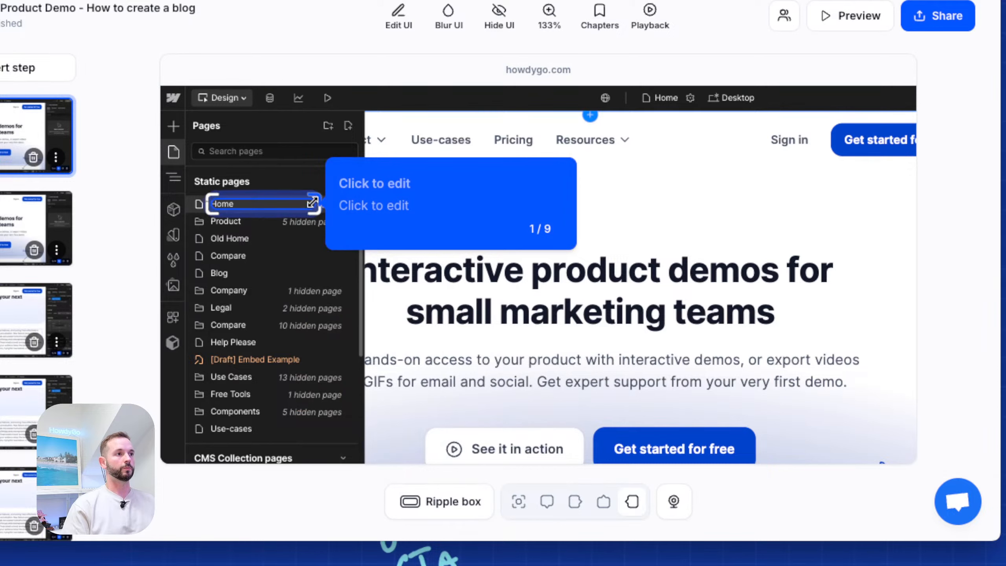
Resize the ripple box to frame the Pages panel from its header down to the Use-cases page.
{"action": "left_click_drag", "start_coordinate": [320, 194], "coordinate": [356, 192]}
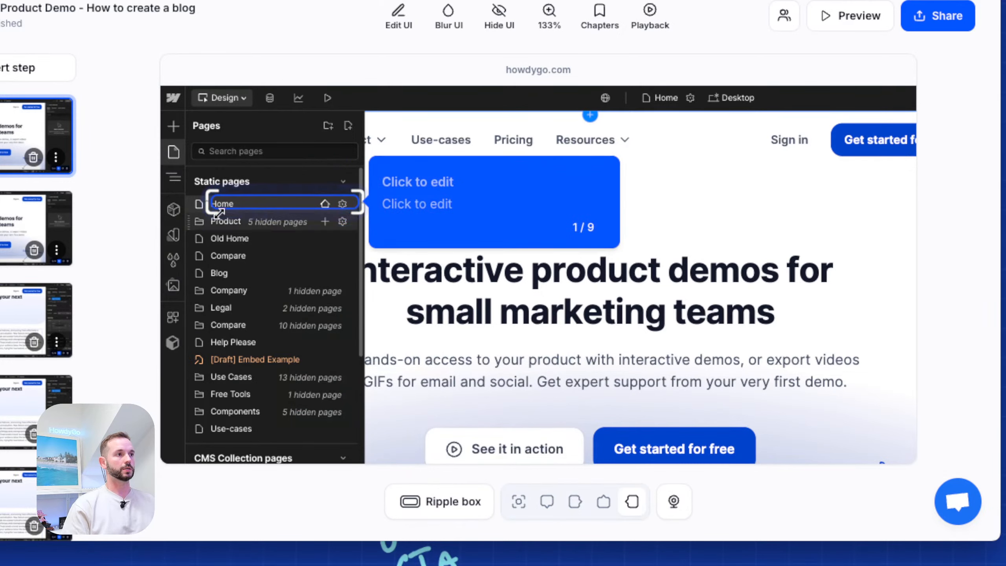
{"action": "left_click_drag", "start_coordinate": [207, 214], "coordinate": [189, 437]}
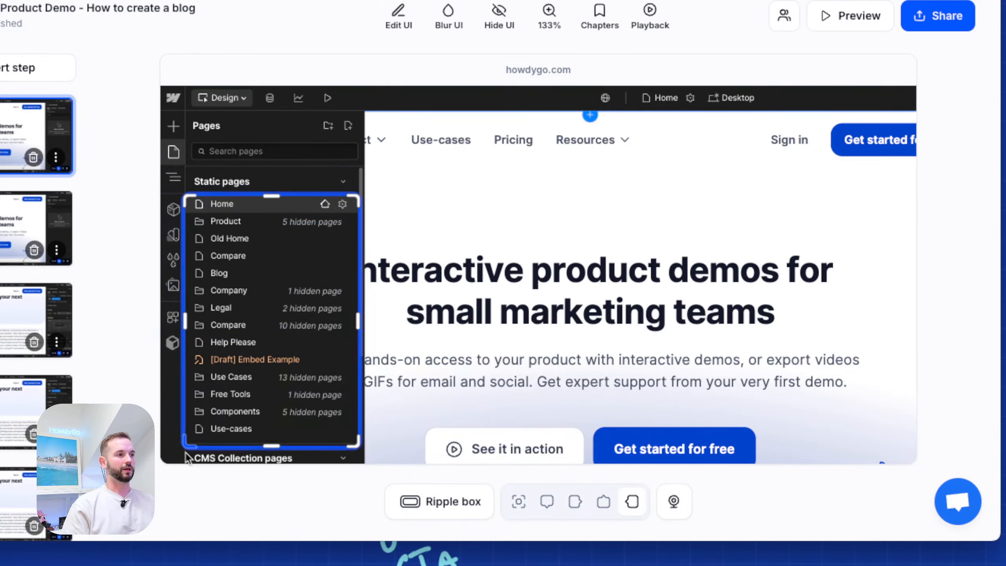
{"action": "left_click_drag", "start_coordinate": [278, 198], "coordinate": [273, 110]}
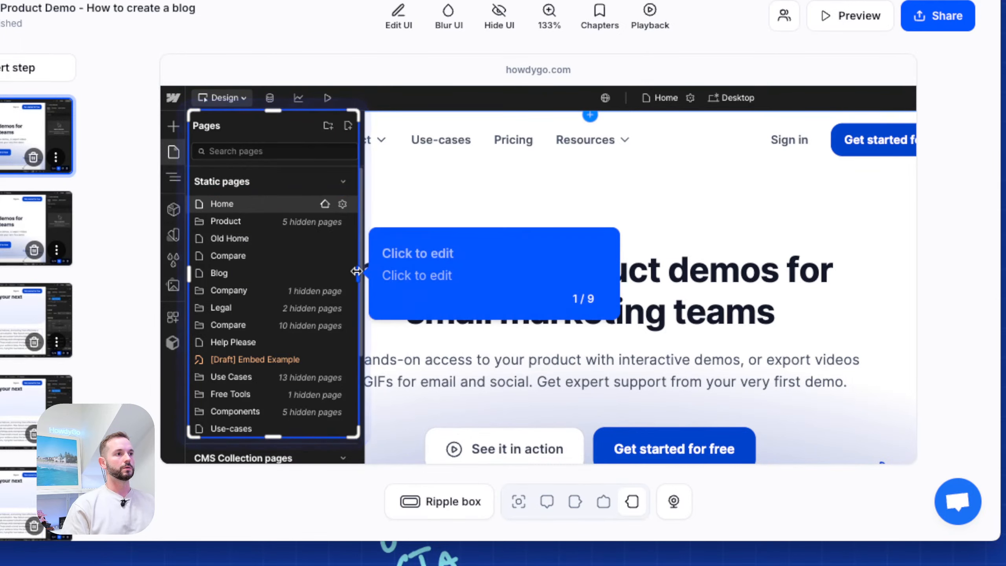
{"action": "left_click_drag", "start_coordinate": [357, 273], "coordinate": [364, 273]}
{"action": "left_click_drag", "start_coordinate": [188, 281], "coordinate": [184, 281]}
Title the first step's annotation "Welcome to Webflow!".
{"action": "left_click", "coordinate": [477, 253]}
{"action": "type", "text": "Welcom"}
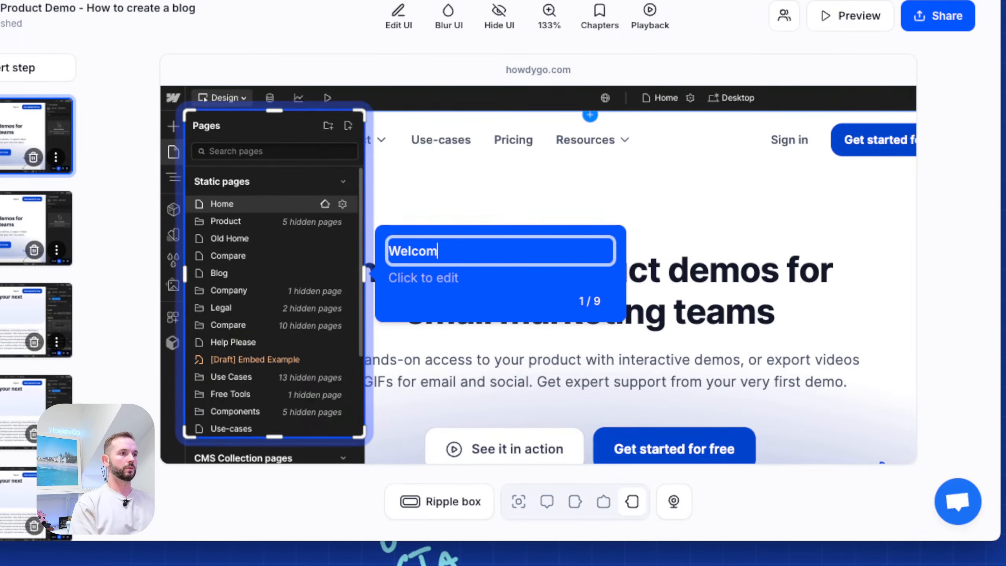
{"action": "type", "text": "e to webflow"}
{"action": "key", "text": "ctrl+BackSpace"}
{"action": "type", "text": "W"}
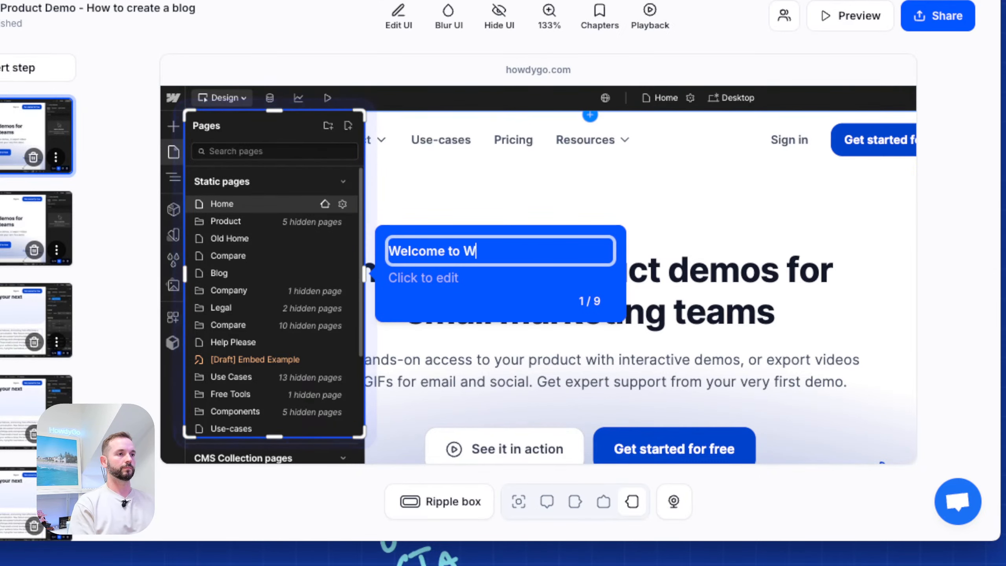
{"action": "type", "text": "ebflow!"}
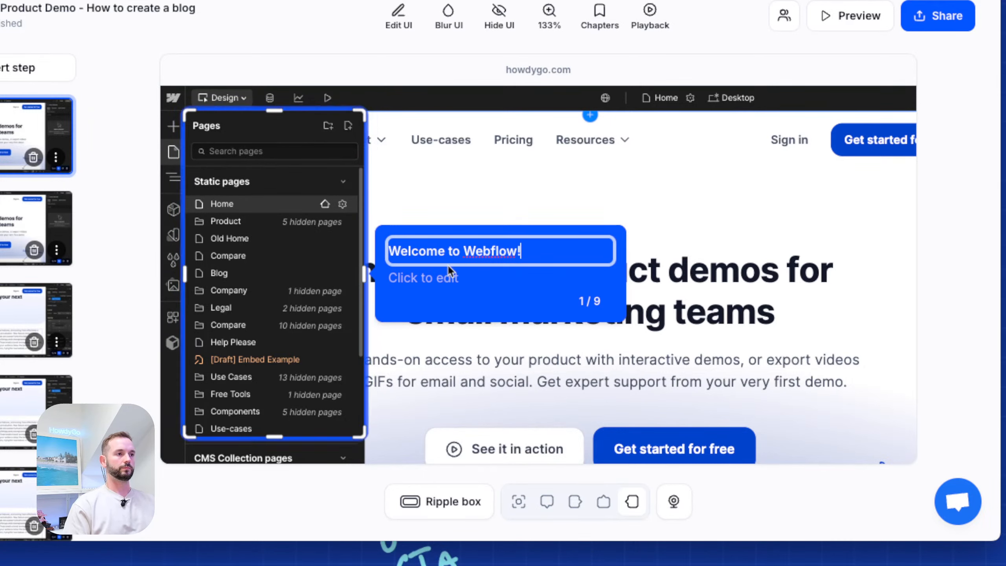
{"action": "key", "text": "Return"}
Set the annotation's description to "Take a tour with us and see how HowdyGo uses Webflow to create a dynamic CMS based blog.".
{"action": "left_click", "coordinate": [463, 273]}
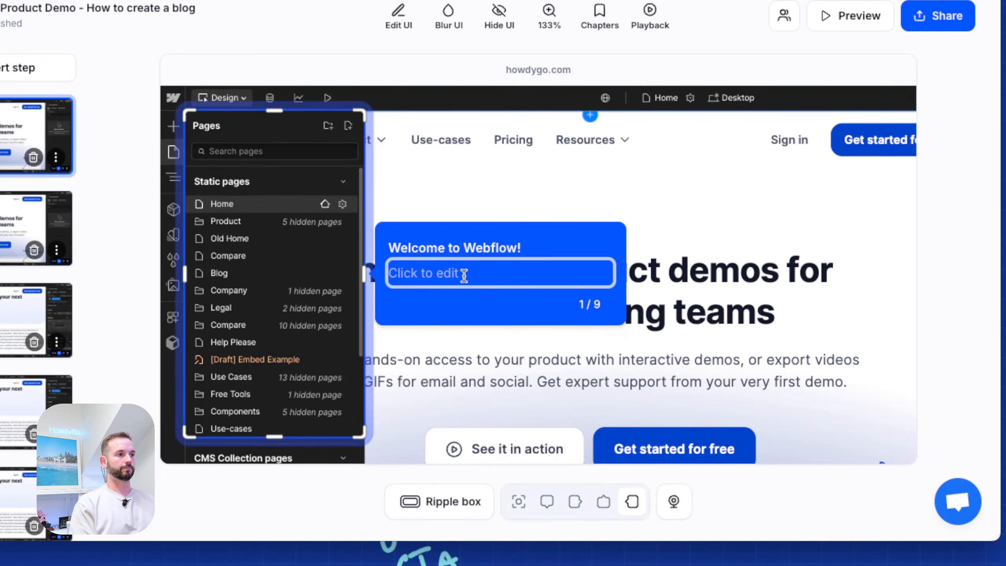
{"action": "type", "text": "Let's t"}
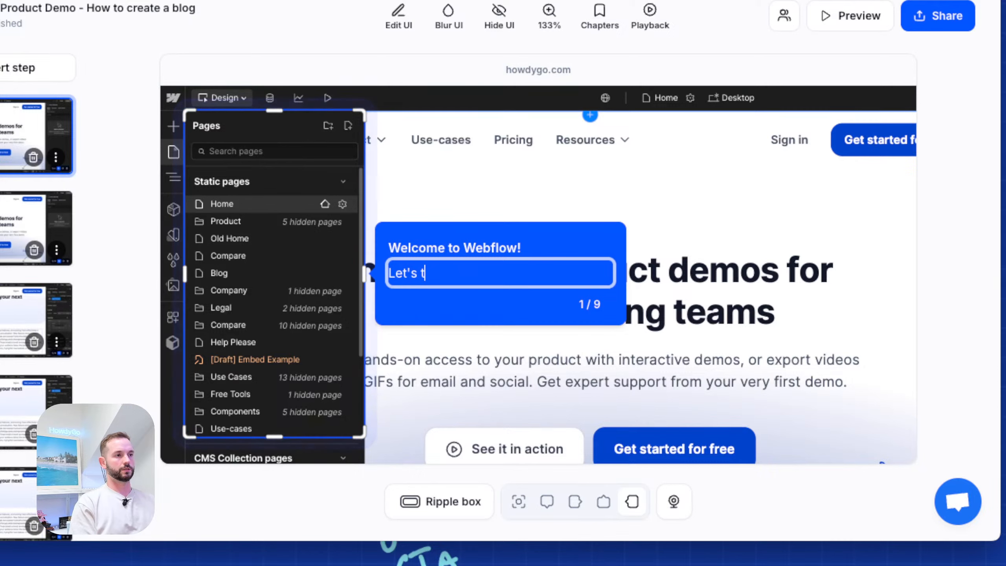
{"action": "key", "text": "ctrl+a"}
{"action": "type", "text": "Take a tour "}
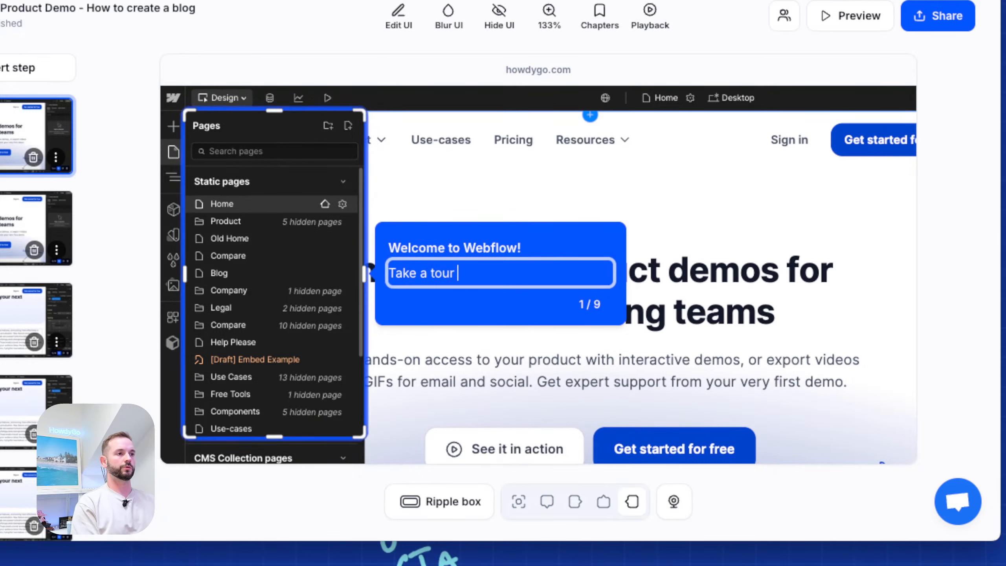
{"action": "type", "text": "weith "}
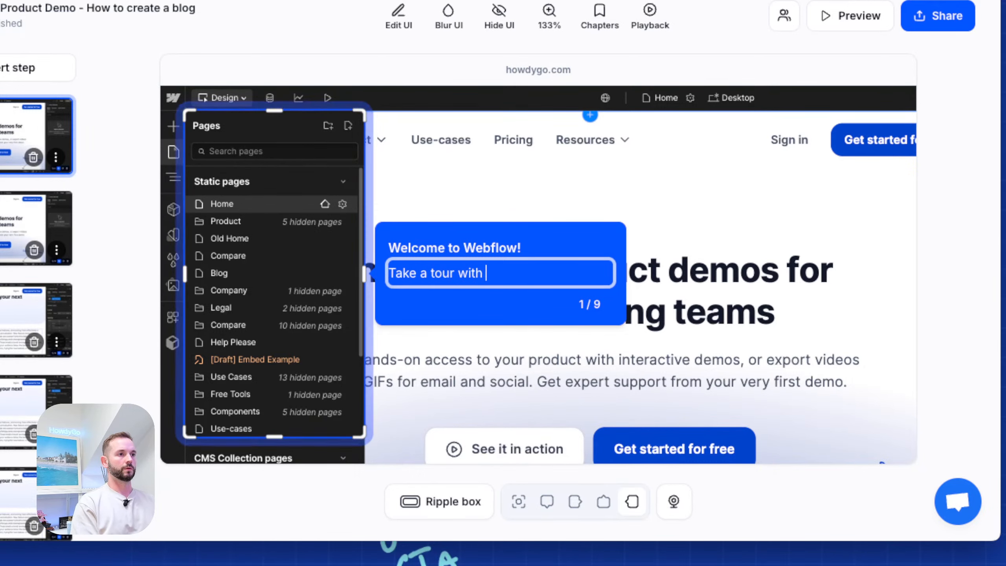
{"action": "type", "text": "us and see how"}
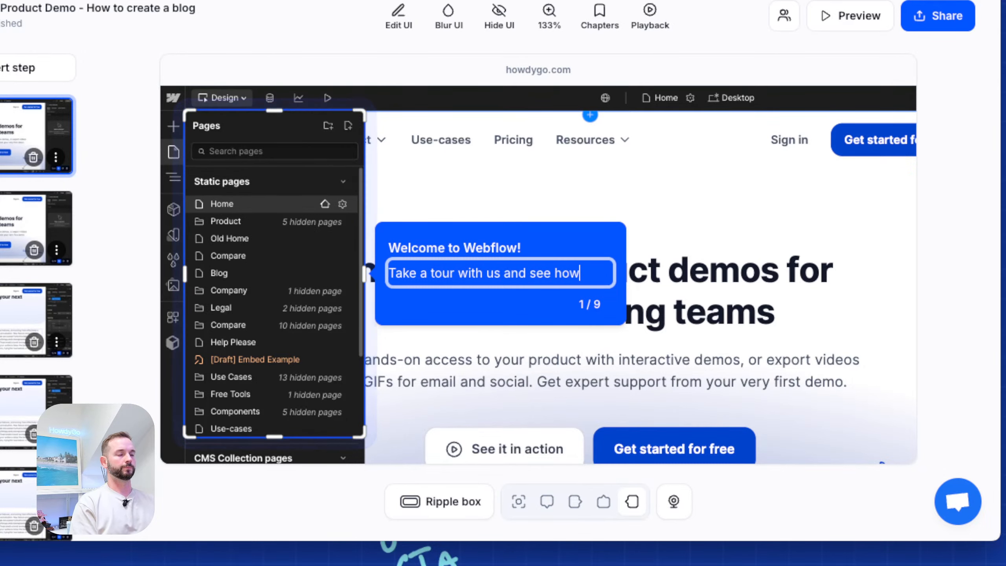
{"action": "type", "text": " HowdyGo u"}
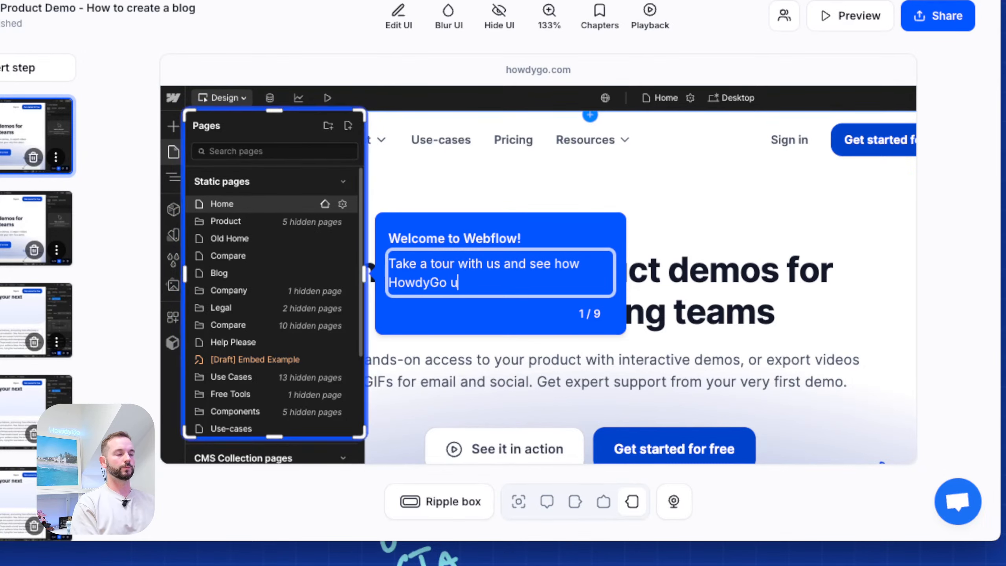
{"action": "type", "text": "ses Webflow to "}
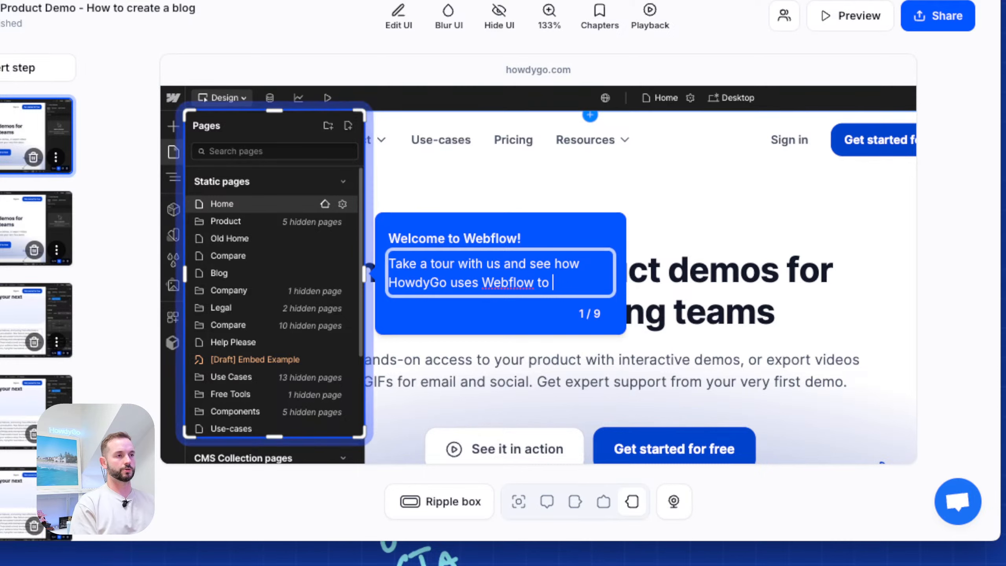
{"action": "type", "text": "cre"}
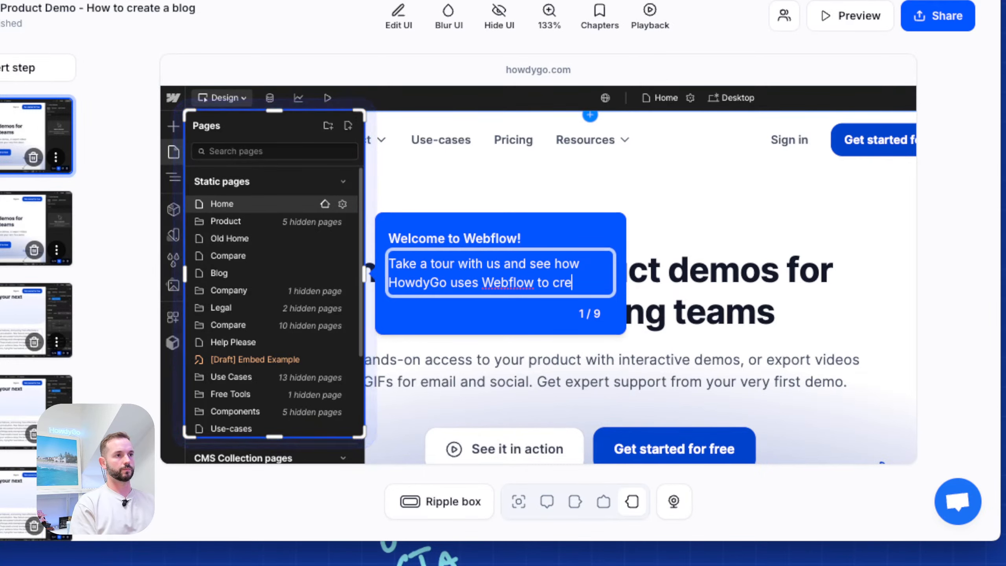
{"action": "type", "text": "ate a dynamic"}
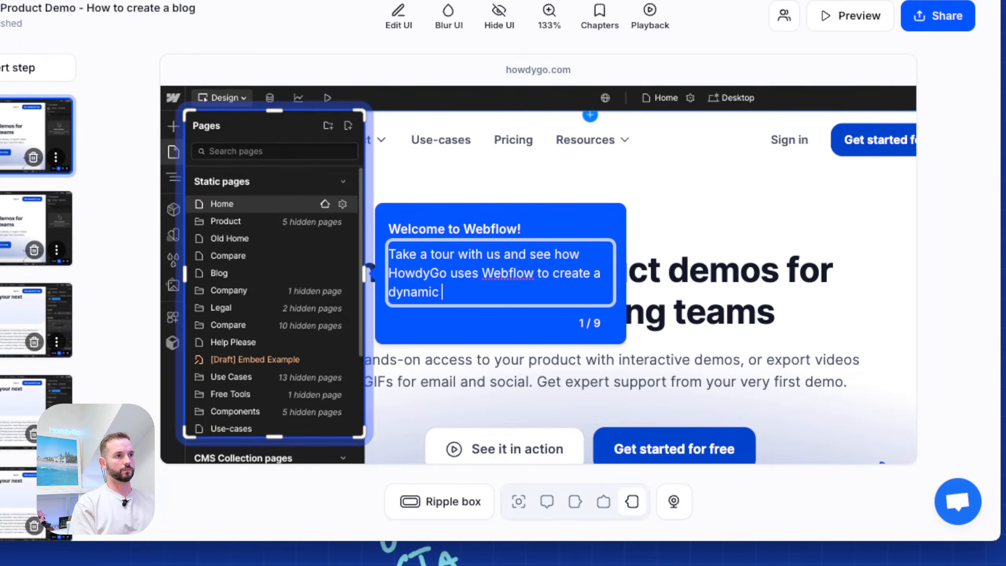
{"action": "type", "text": " CMD"}
{"action": "type", "text": " based"}
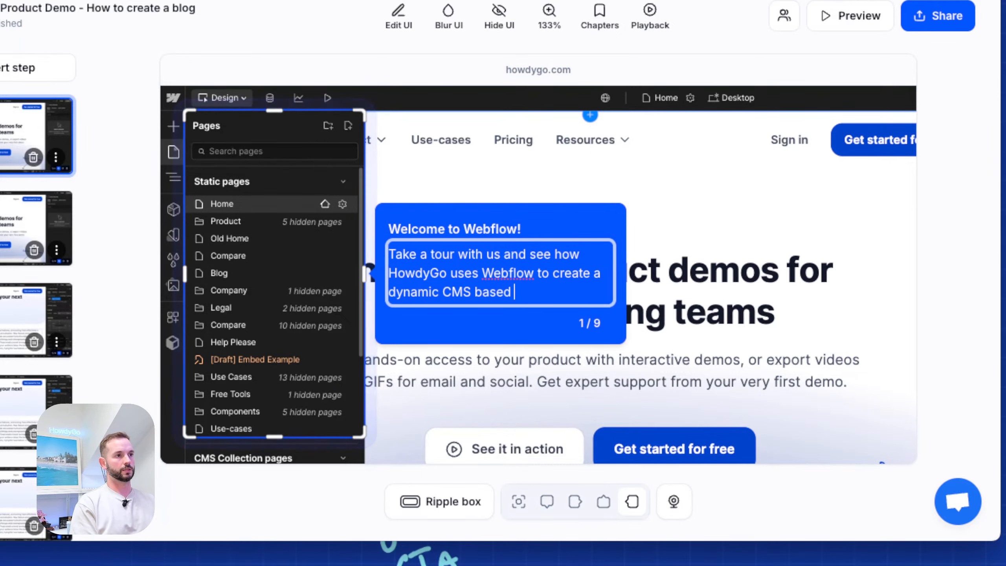
{"action": "type", "text": " blog."}
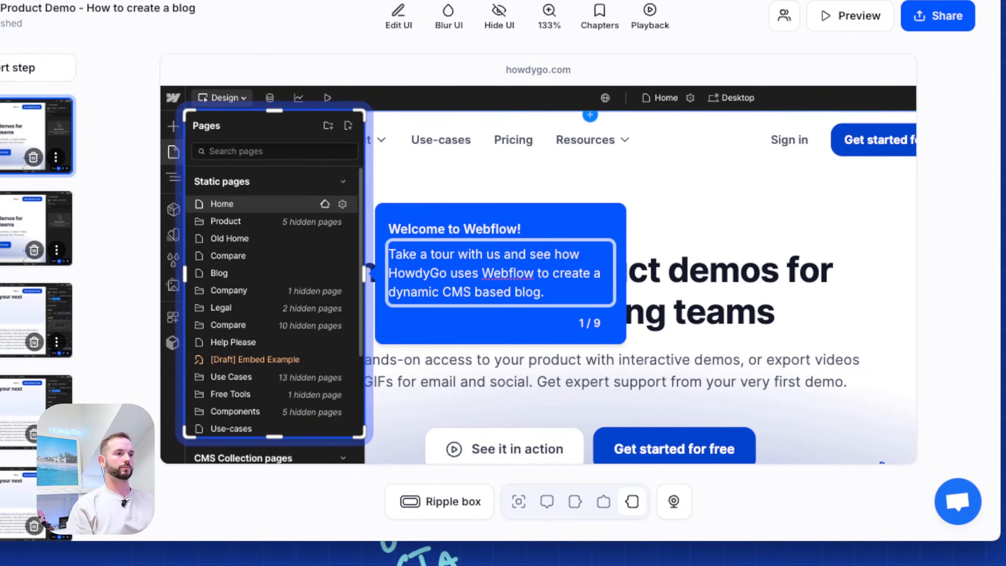
Add a second description paragraph: "Here we see the "Static pages" of HowdyGo's website. These are typically used for landing pages and your home page.".
{"action": "key", "text": "Return"}
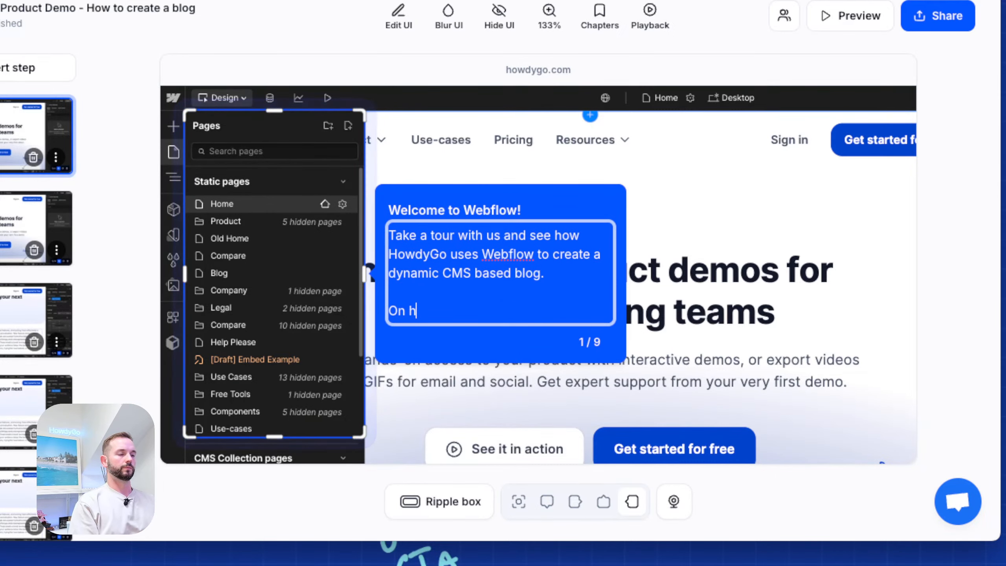
{"action": "type", "text": "Here we se"}
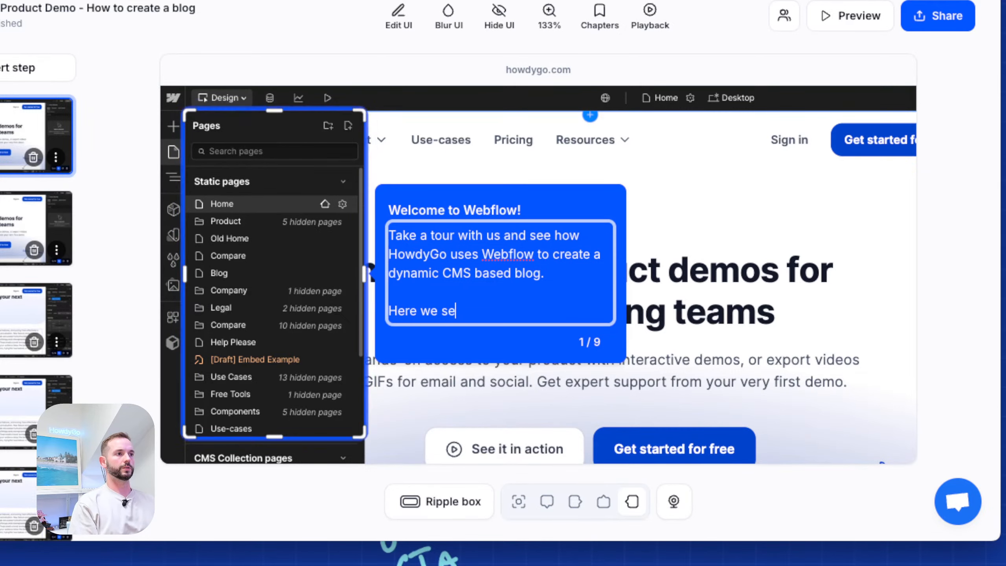
{"action": "type", "text": "e the Stati"}
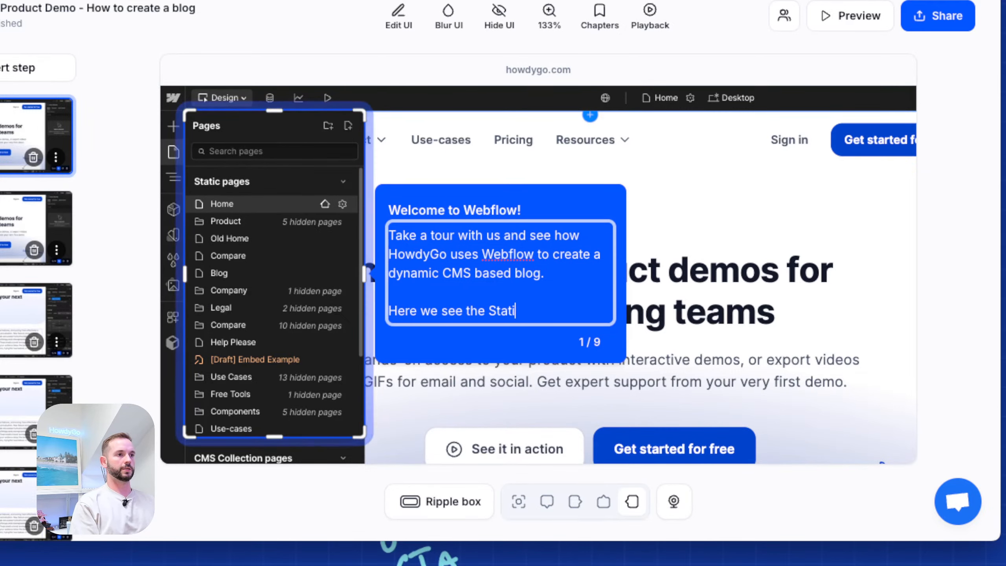
{"action": "type", "text": "c pages"}
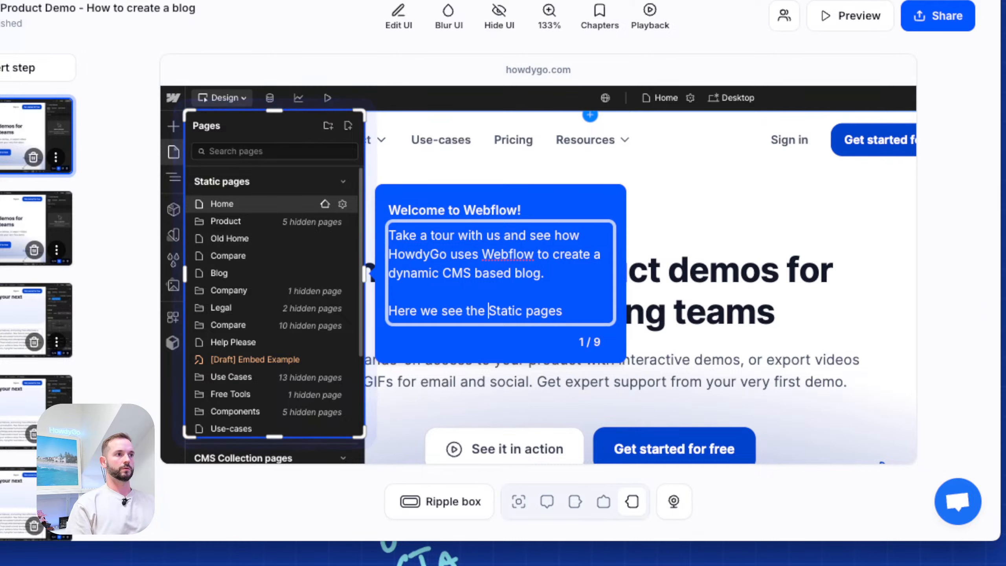
{"action": "type", "text": "\""}
{"action": "key", "text": "alt+Right"}
{"action": "type", "text": "\" "}
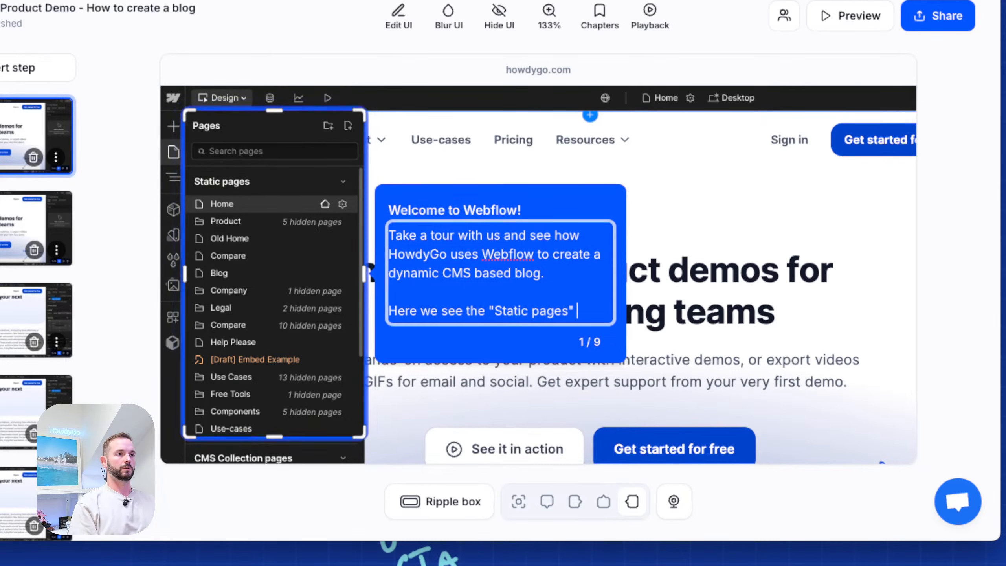
{"action": "type", "text": "of HowdyGo's website"}
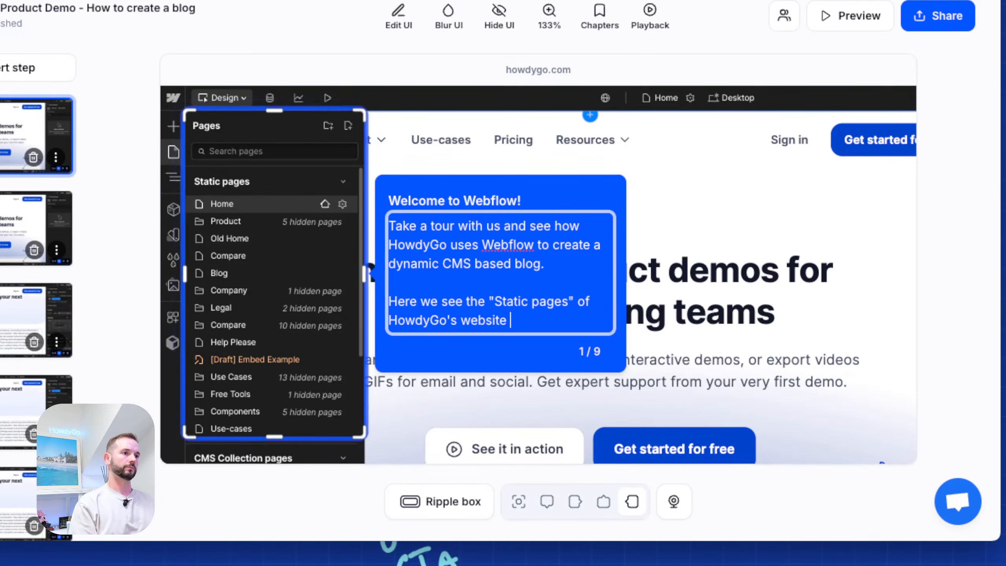
{"action": "type", "text": ". These a"}
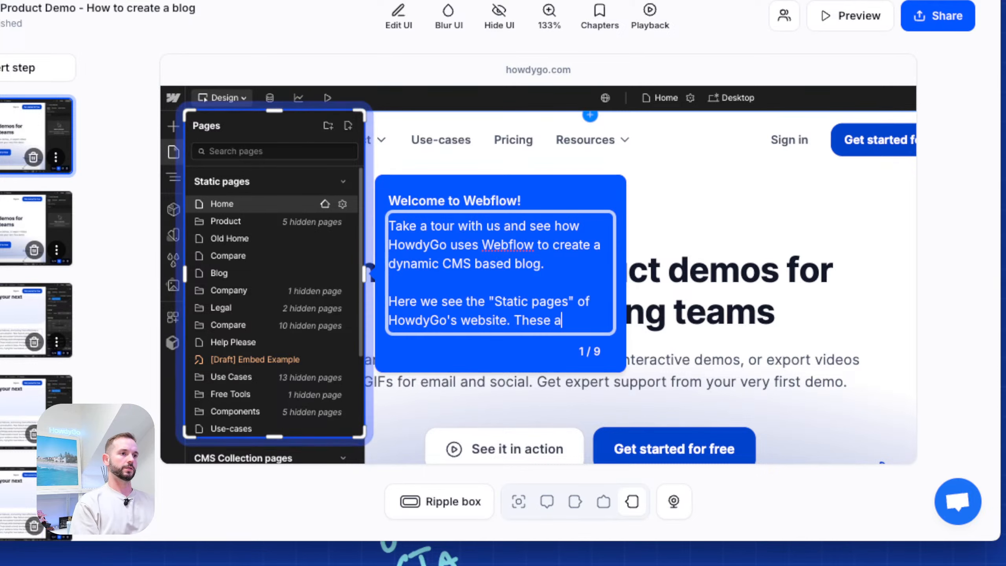
{"action": "type", "text": "re typically used for"}
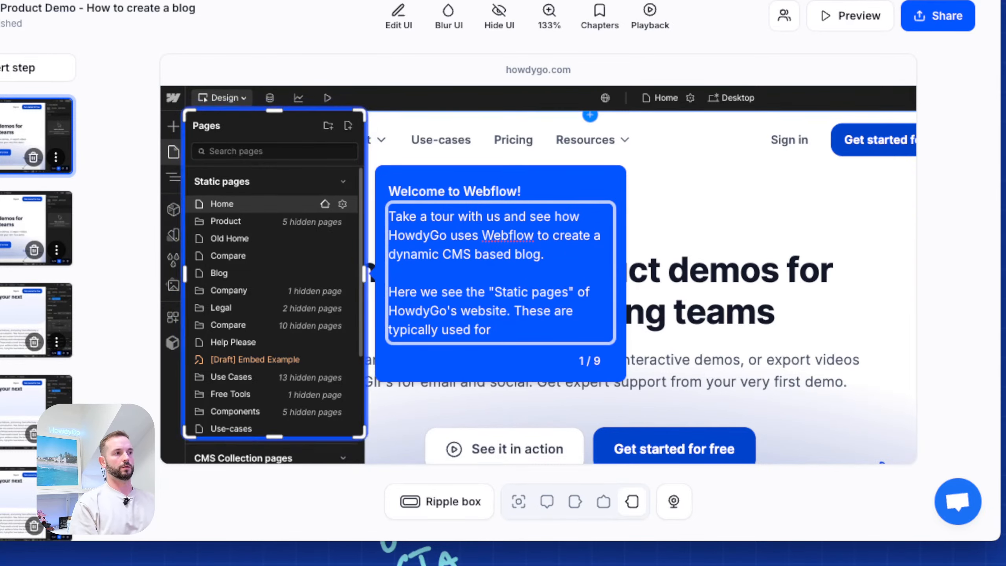
{"action": "type", "text": " landing pages "}
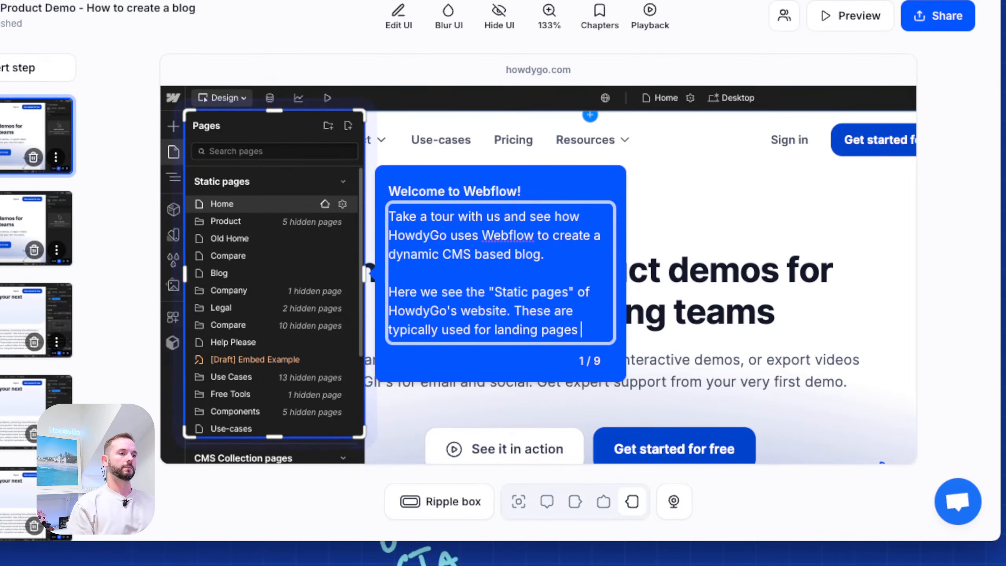
{"action": "type", "text": "and "}
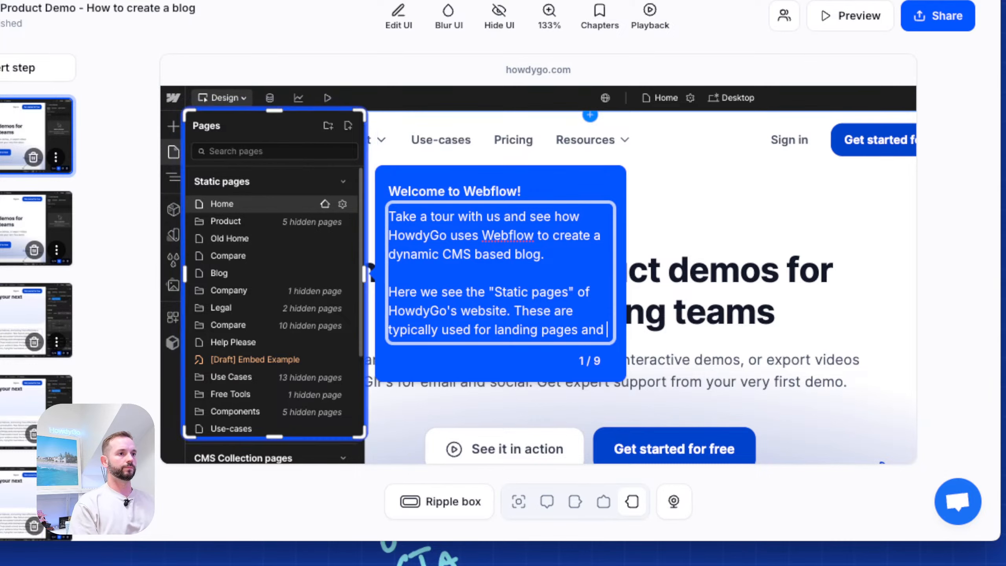
{"action": "type", "text": "your home page."}
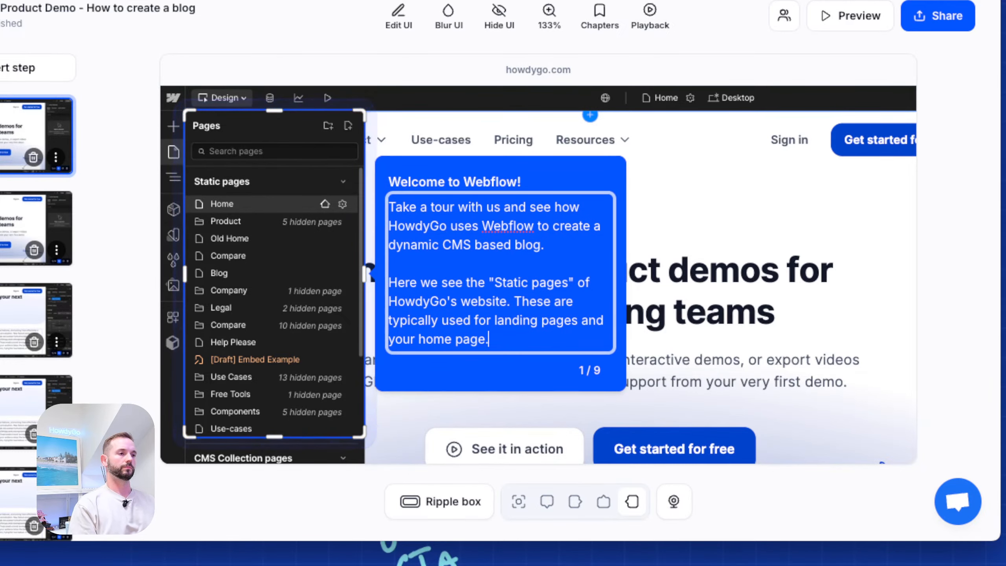
{"action": "left_click", "coordinate": [836, 257]}
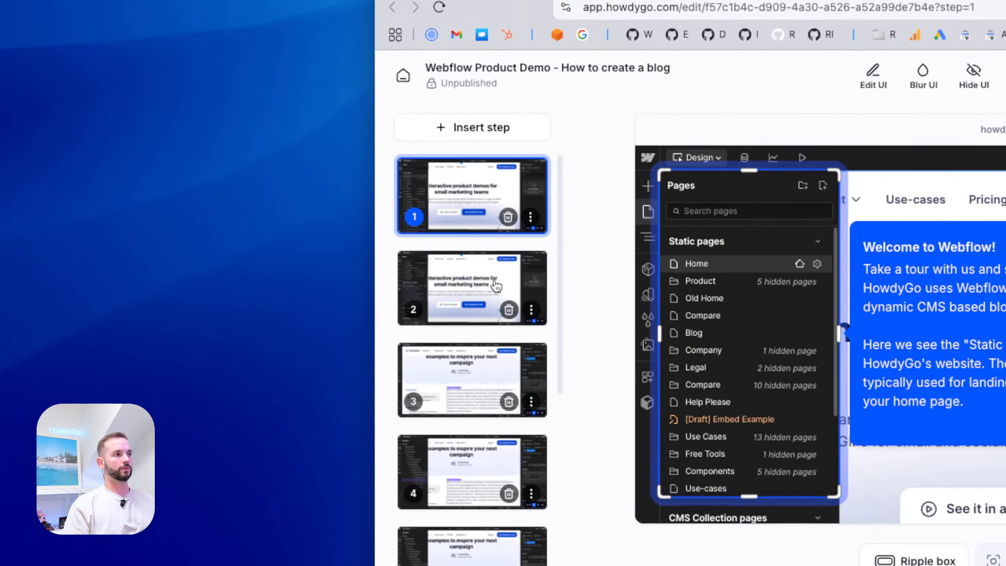
Zoom the second step in on the upper-left part of the Webflow screen, including the CMS Collection pages list.
{"action": "left_click", "coordinate": [44, 253]}
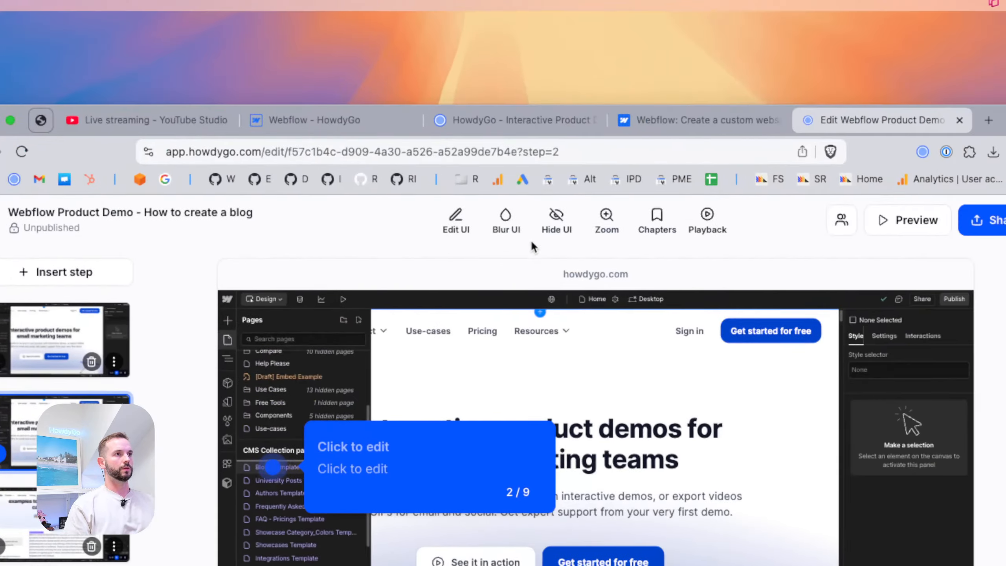
{"action": "left_click", "coordinate": [606, 220]}
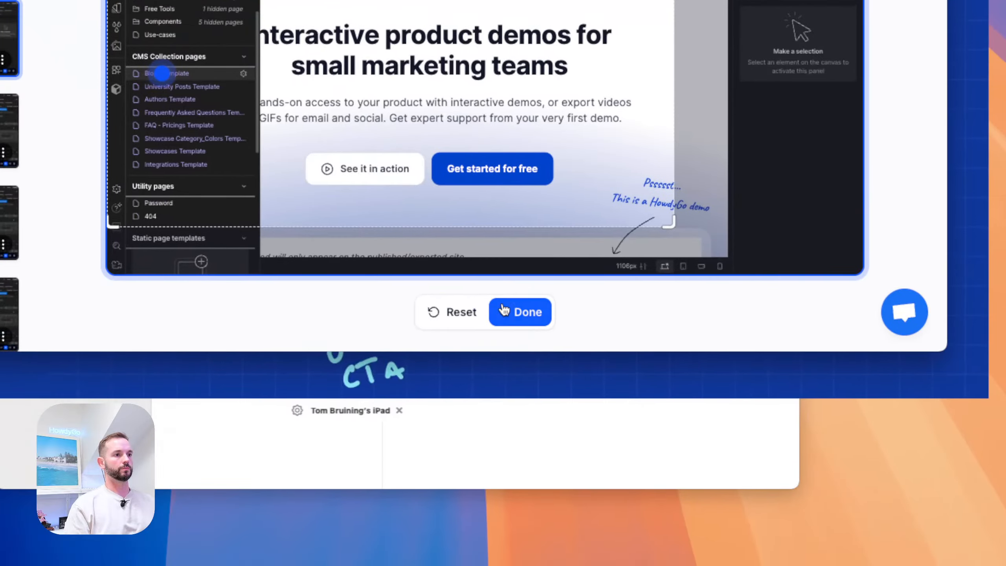
{"action": "left_click", "coordinate": [508, 311]}
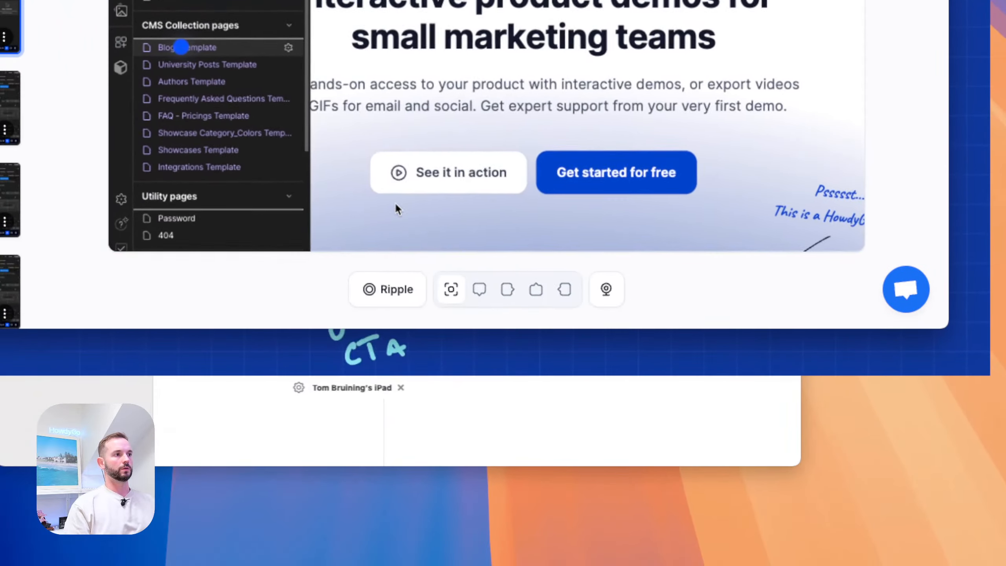
Change the second step's ripple to a ripple box framing the CMS Collection pages list.
{"action": "left_click_drag", "start_coordinate": [181, 46], "coordinate": [252, 43]}
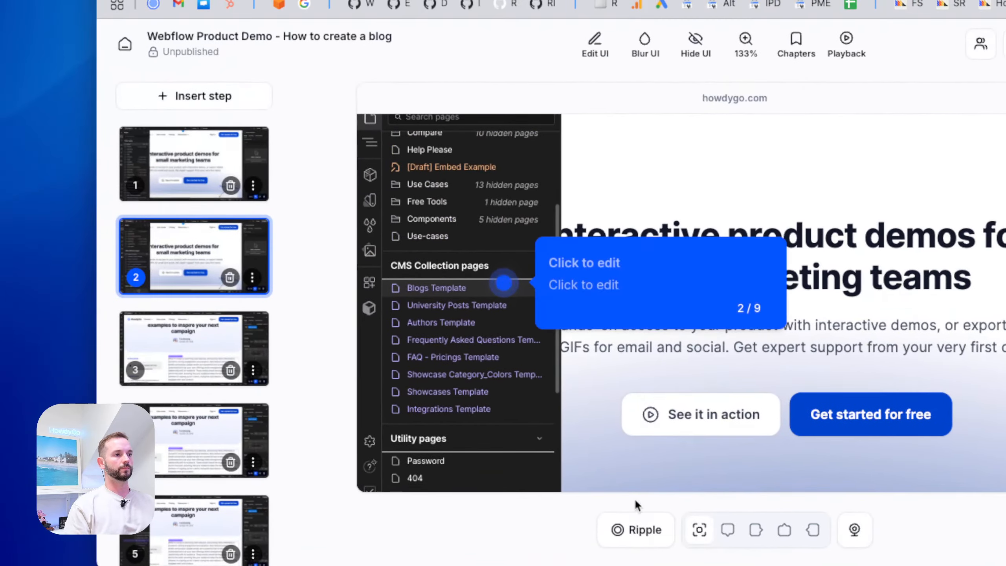
{"action": "left_click", "coordinate": [632, 527]}
{"action": "left_click", "coordinate": [529, 436]}
{"action": "left_click_drag", "start_coordinate": [399, 67], "coordinate": [440, 194]}
{"action": "left_click_drag", "start_coordinate": [284, 52], "coordinate": [263, 21]}
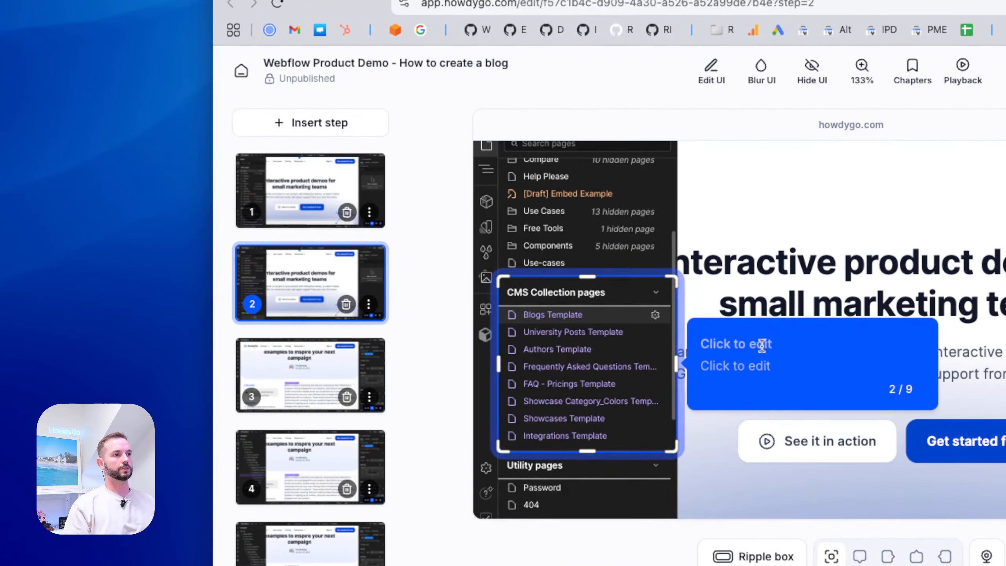
Title the second step's annotation "CMS Collection Pages".
{"action": "left_click", "coordinate": [736, 345]}
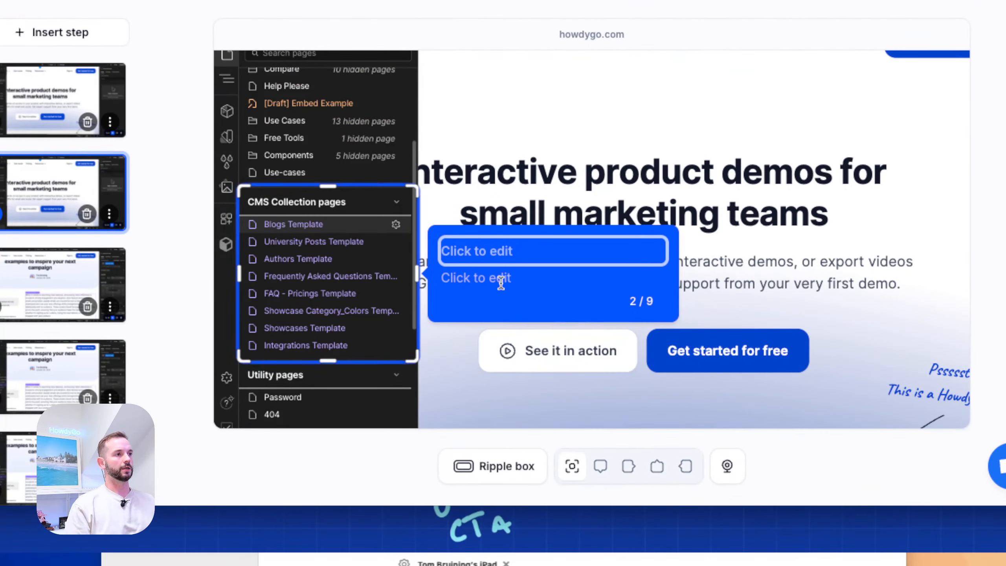
{"action": "type", "text": "CMS Collectio"}
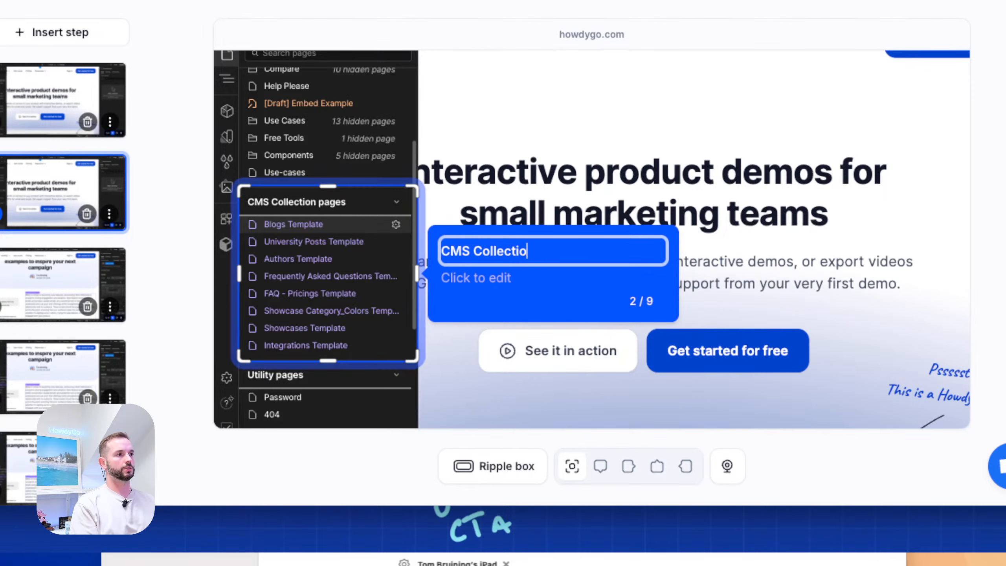
{"action": "type", "text": "n Pages"}
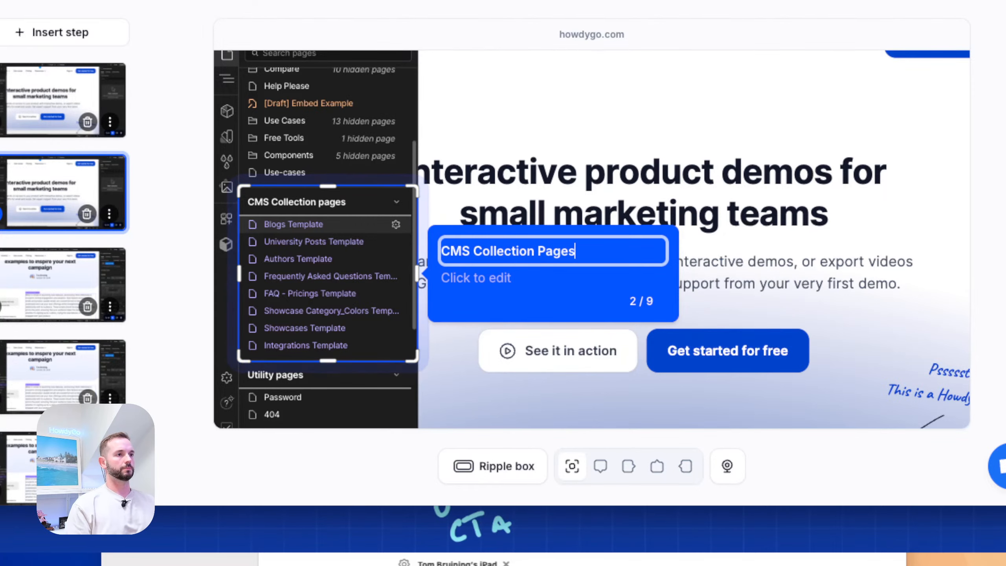
Begin the second step's description with "These pages are dynamically built using a database of content.".
{"action": "left_click", "coordinate": [523, 277]}
{"action": "type", "text": "The"}
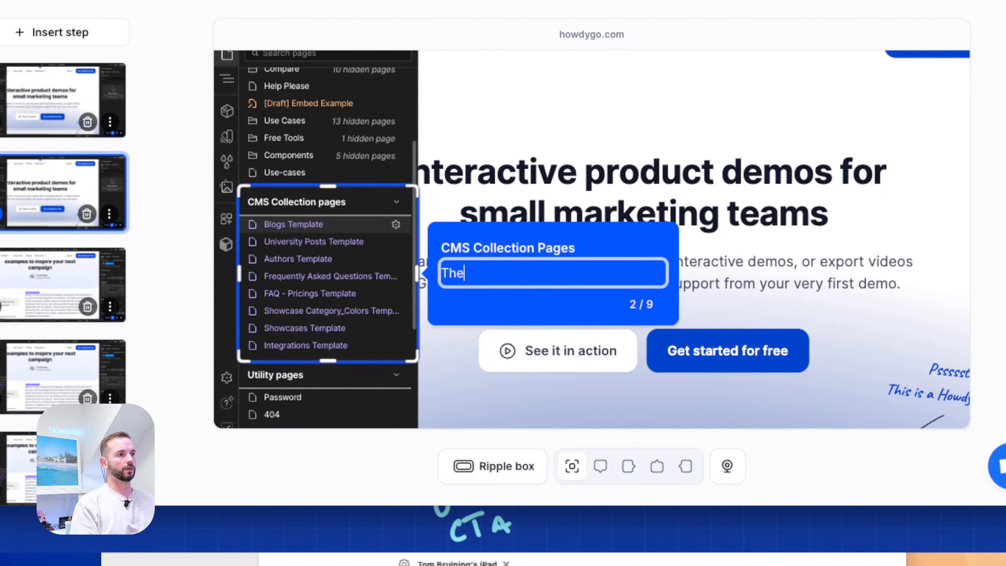
{"action": "type", "text": "se pages are dynamically"}
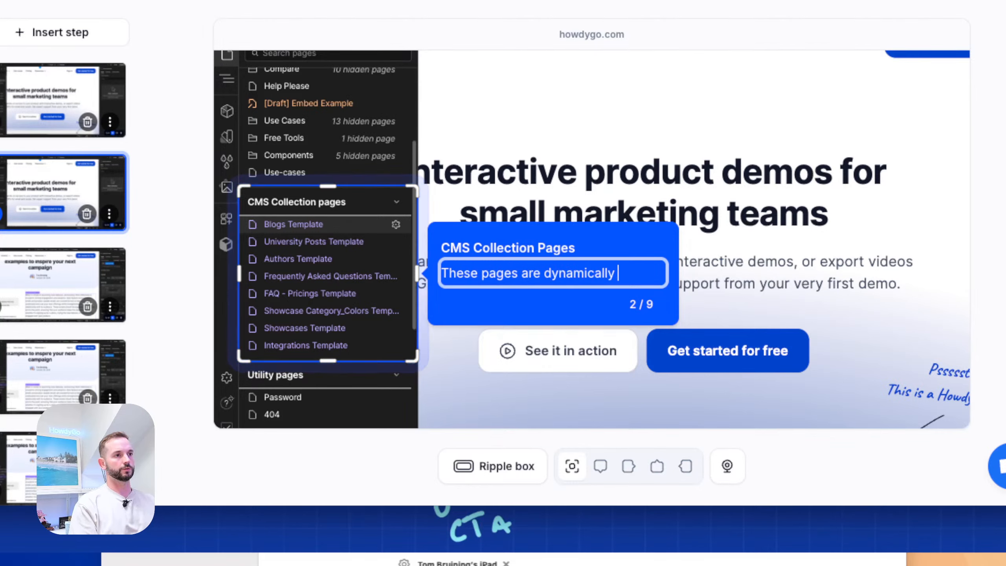
{"action": "type", "text": " built using a database of content"}
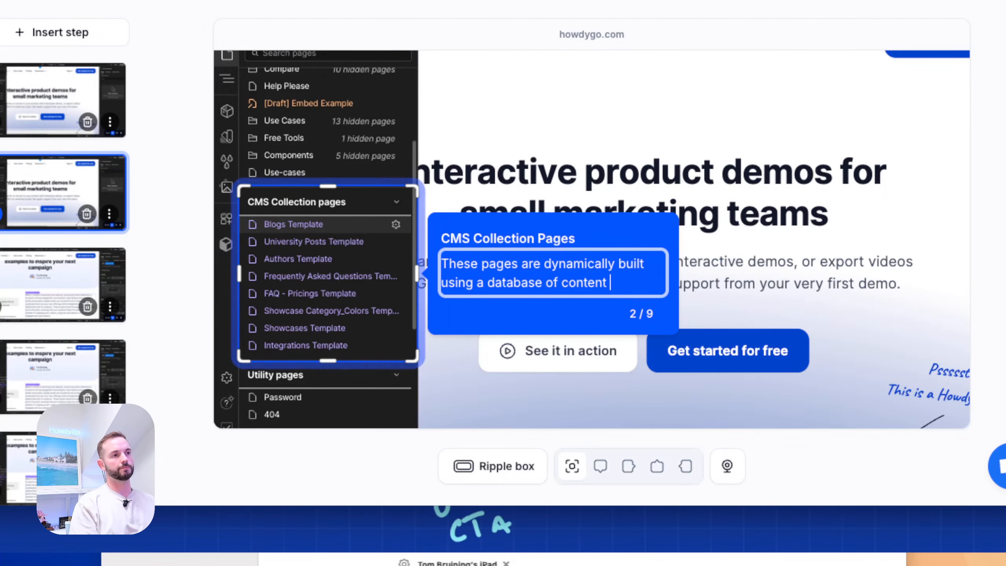
{"action": "type", "text": " that HowdyGo has written."}
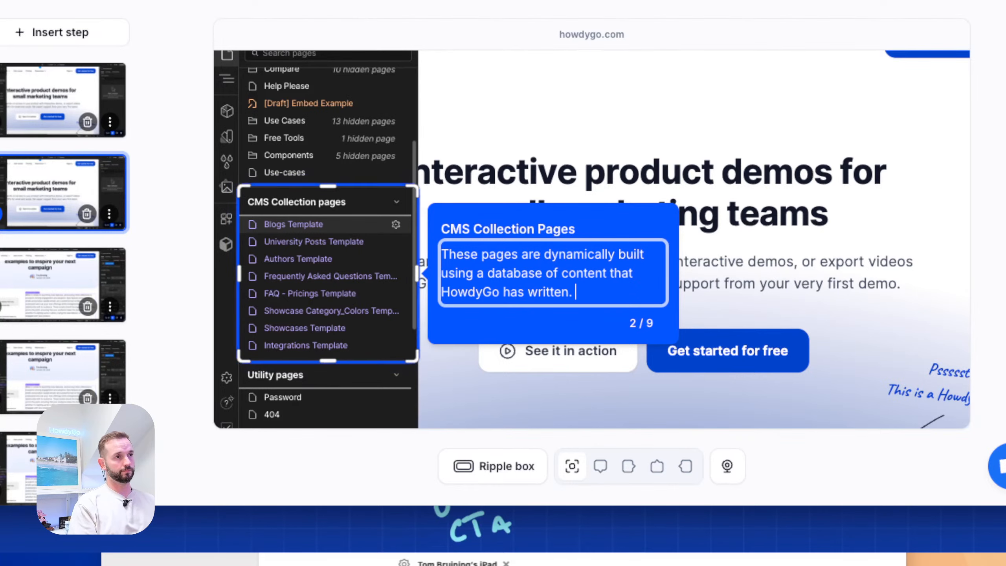
{"action": "key", "text": "alt+BackSpace"}
{"action": "key", "text": "alt+BackSpace"}
{"action": "key", "text": "alt+BackSpace"}
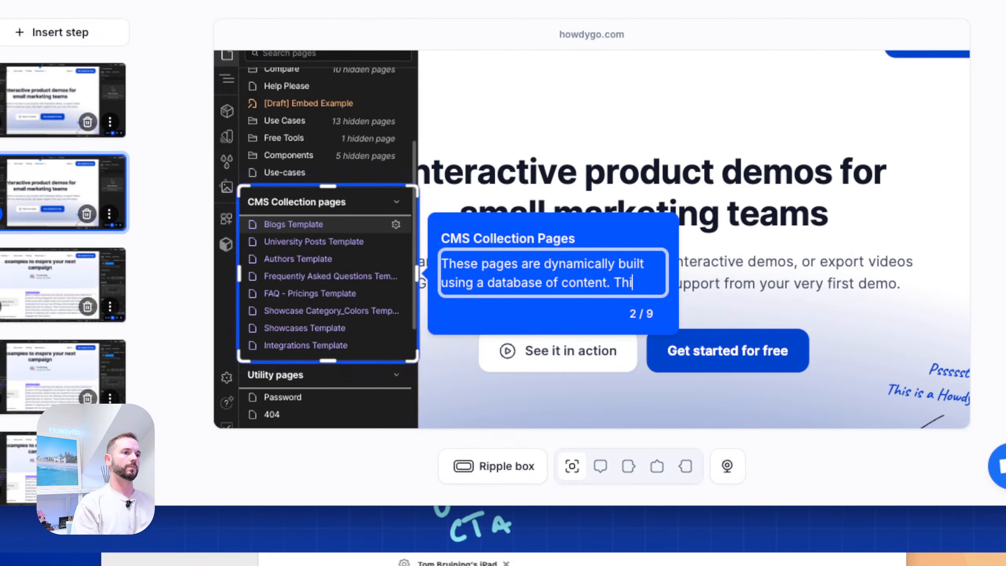
Continue the description with "This is where you would typically create index pages for your blog, and also the article pages themselves.".
{"action": "type", "text": "s where you would typically create"}
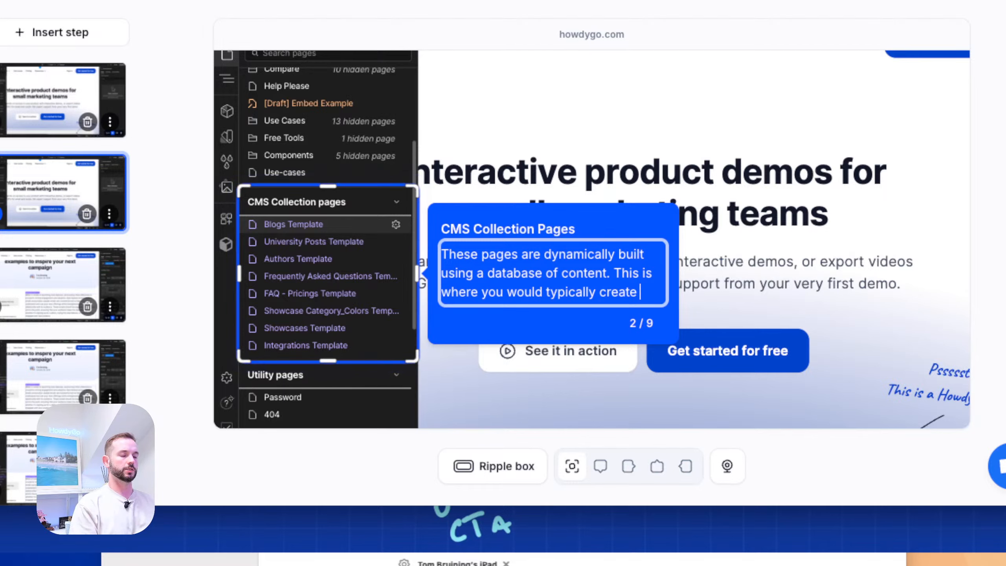
{"action": "type", "text": "index pages for your blog, and also"}
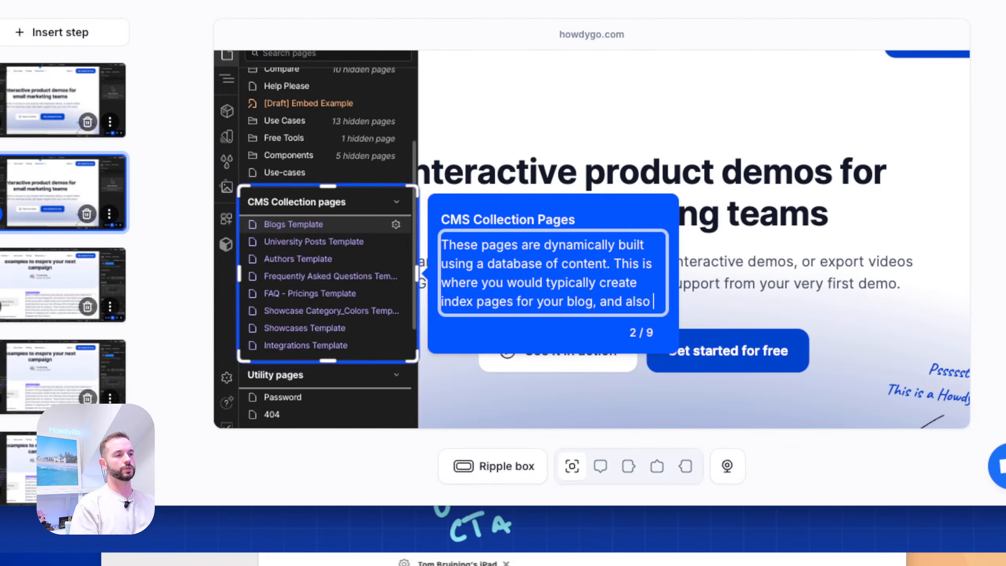
{"action": "type", "text": "the art"}
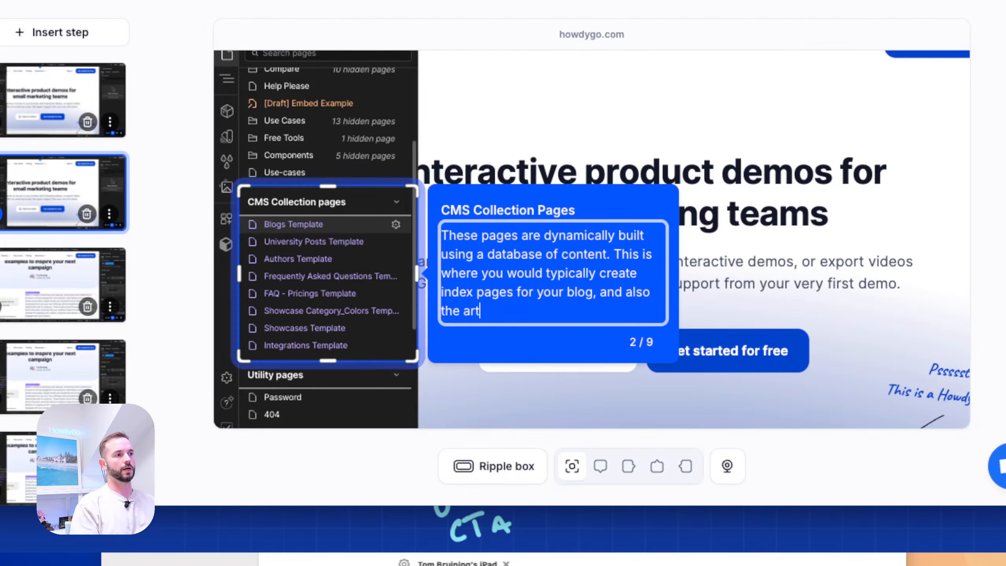
{"action": "type", "text": "icle pages themselve"}
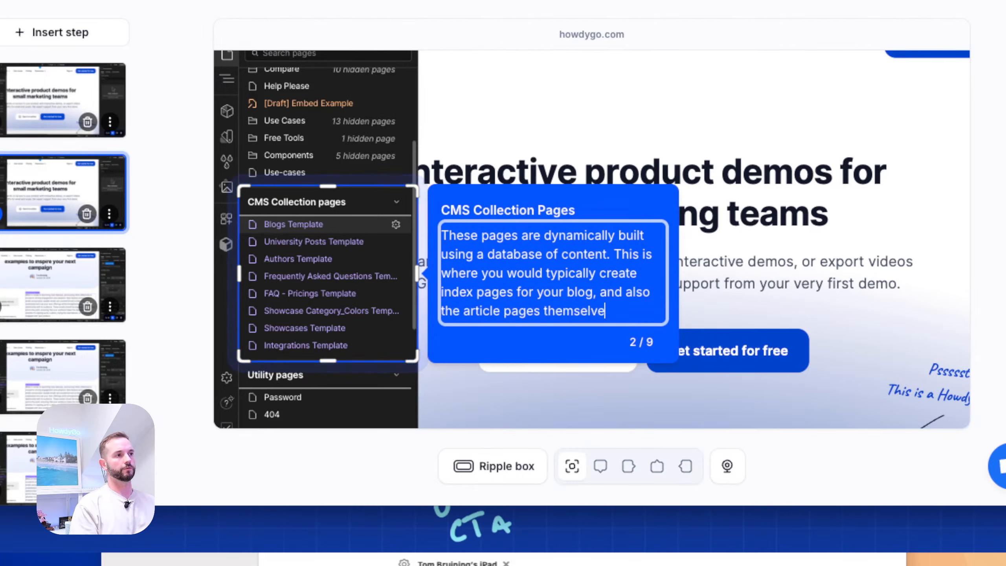
{"action": "type", "text": "s."}
Add a second paragraph to the second step's description: "Let's take a look at the Blog template".
{"action": "key", "text": "Return"}
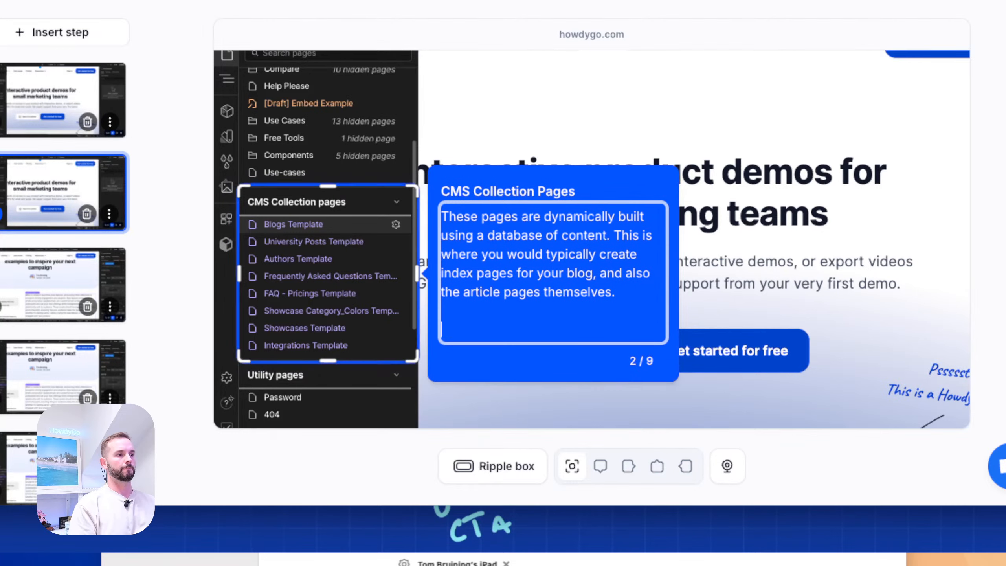
{"action": "type", "text": "Let's take a look at"}
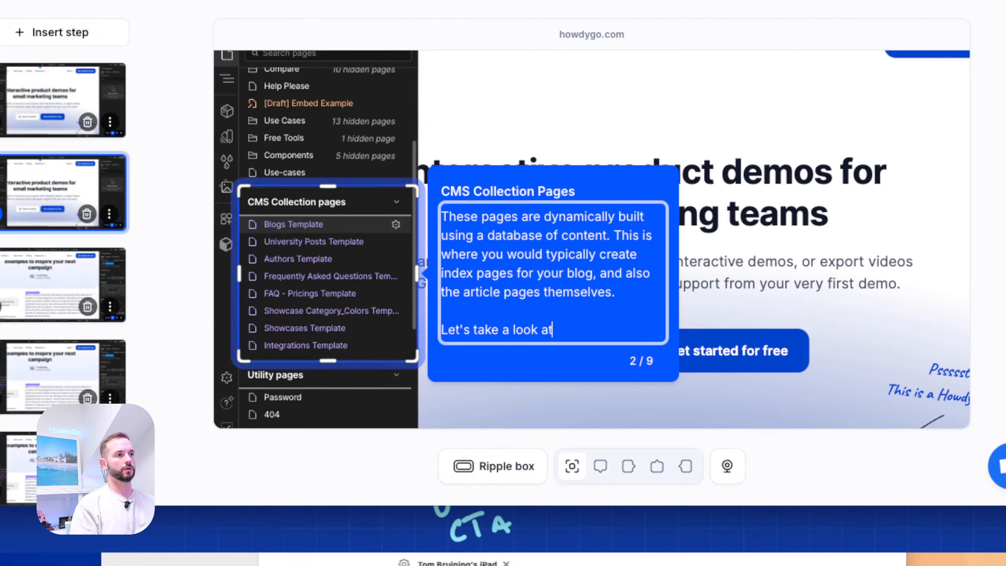
{"action": "type", "text": " the Blog template"}
{"action": "key", "text": "Escape"}
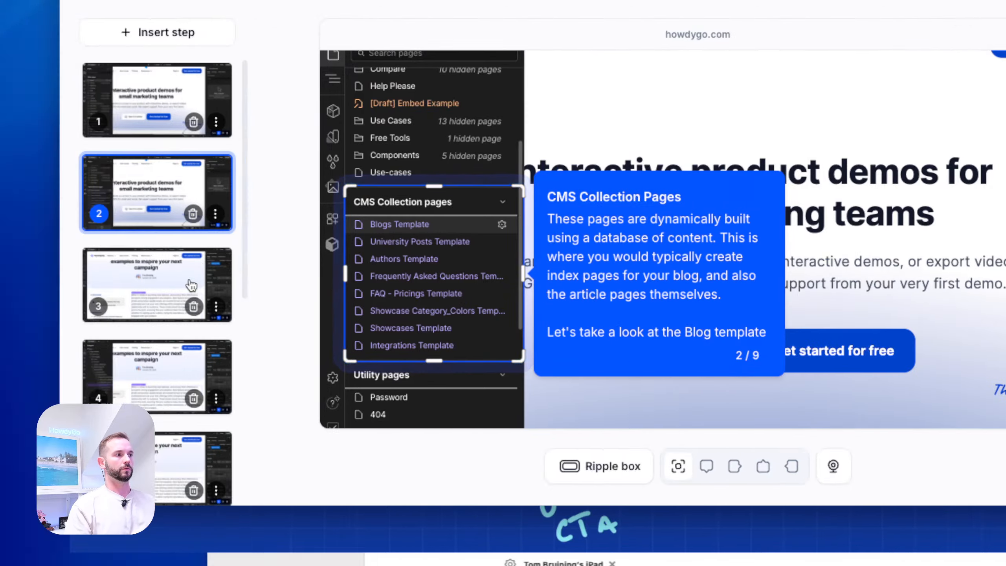
Move the third step's ripple from the captured Webflow sidebar to just above the article's rich text block.
{"action": "left_click", "coordinate": [66, 277]}
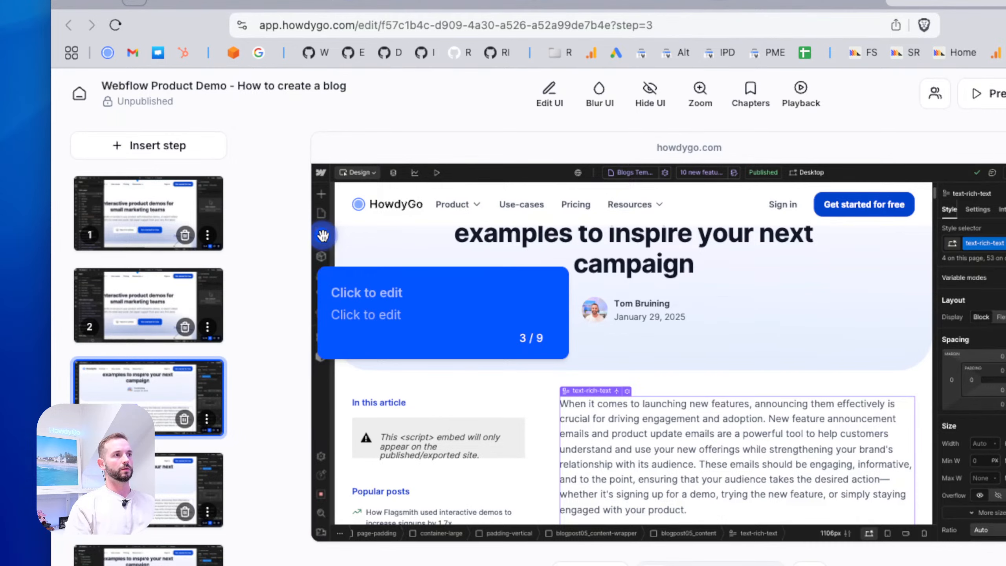
{"action": "left_click_drag", "start_coordinate": [323, 236], "coordinate": [619, 369]}
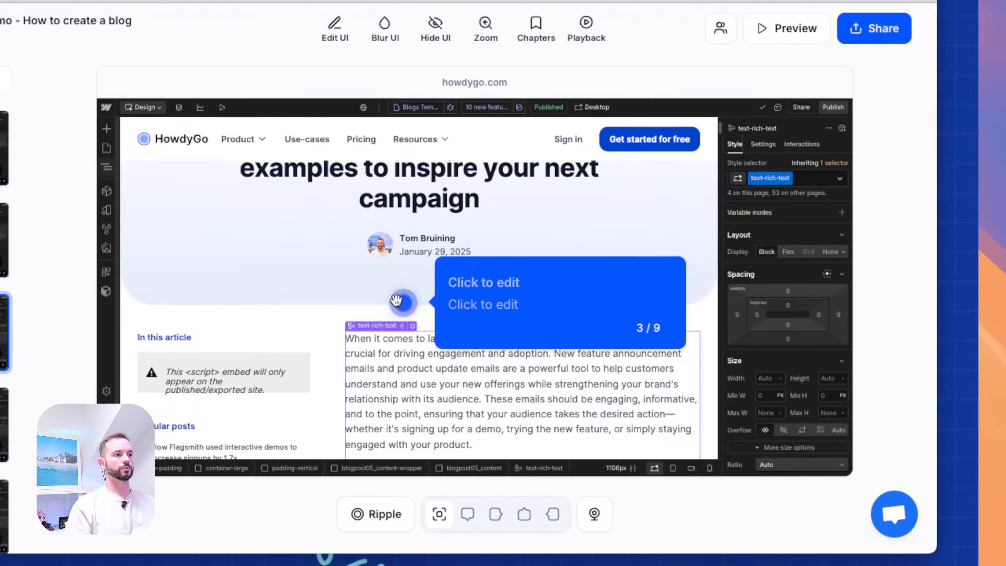
{"action": "left_click_drag", "start_coordinate": [396, 301], "coordinate": [362, 305]}
Title the third step's annotation "This is a dynamic page".
{"action": "left_click", "coordinate": [444, 277]}
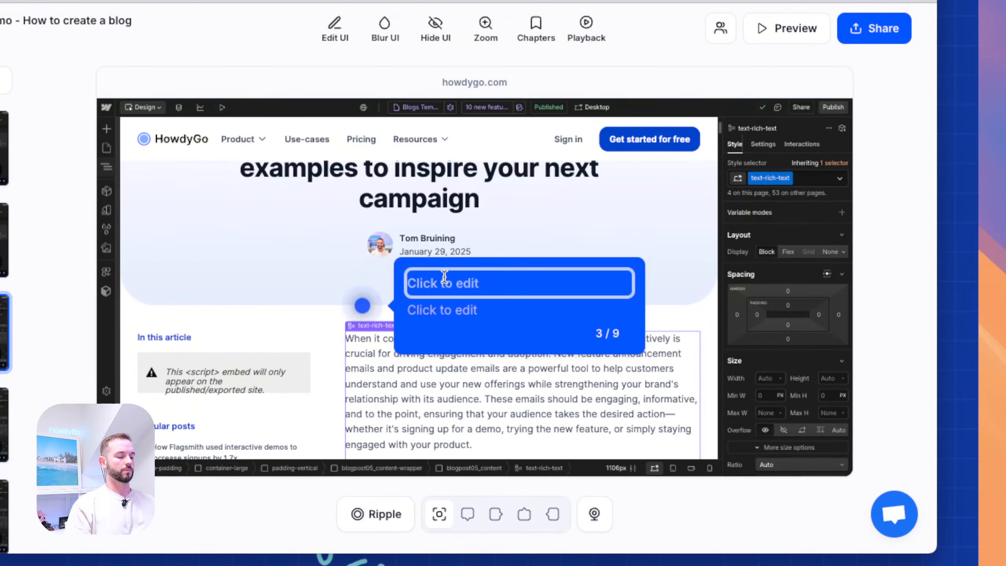
{"action": "type", "text": "This is a "}
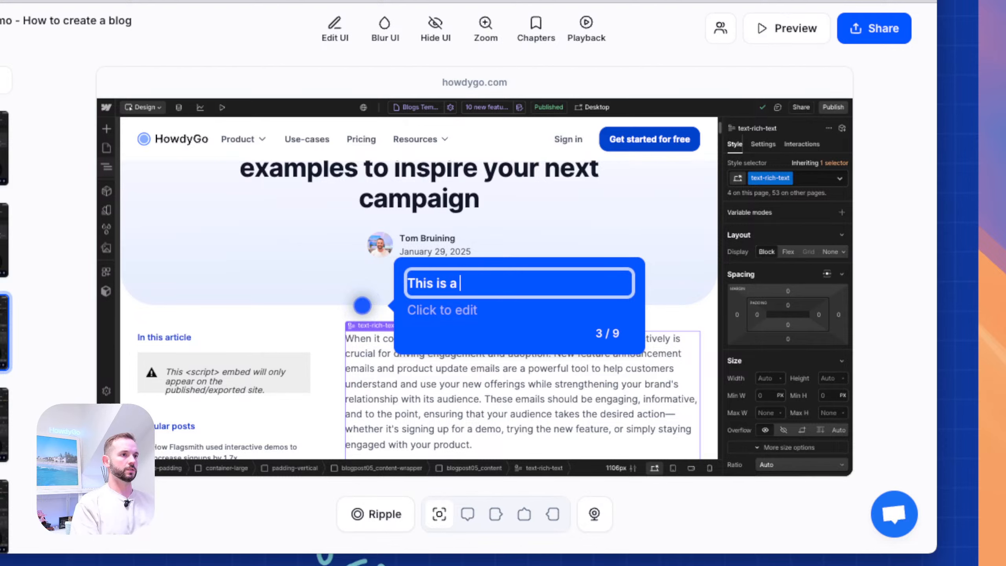
{"action": "type", "text": "dyanmic page"}
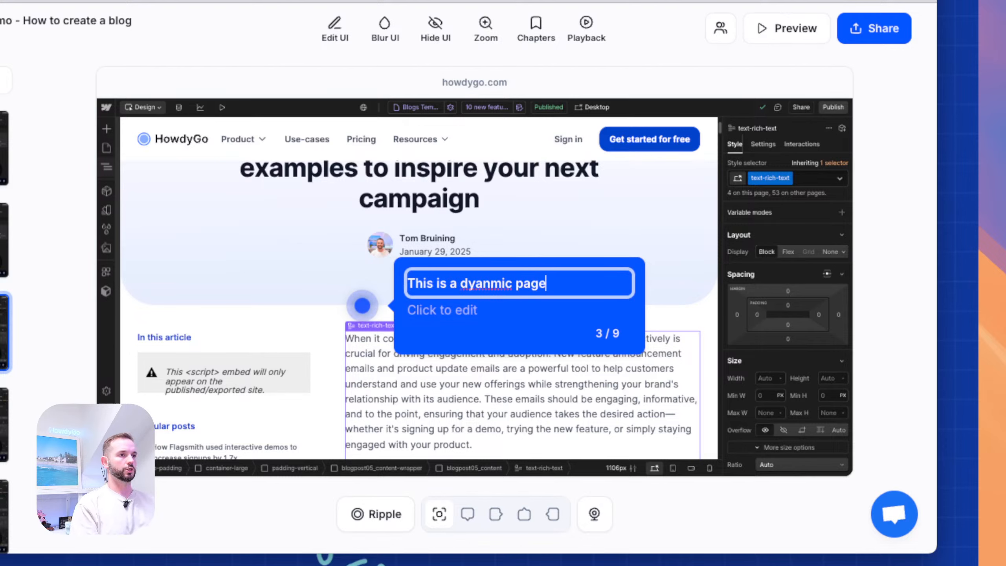
{"action": "key", "text": "alt+BackSpace"}
{"action": "key", "text": "alt+BackSpace"}
{"action": "type", "text": "dynamic"}
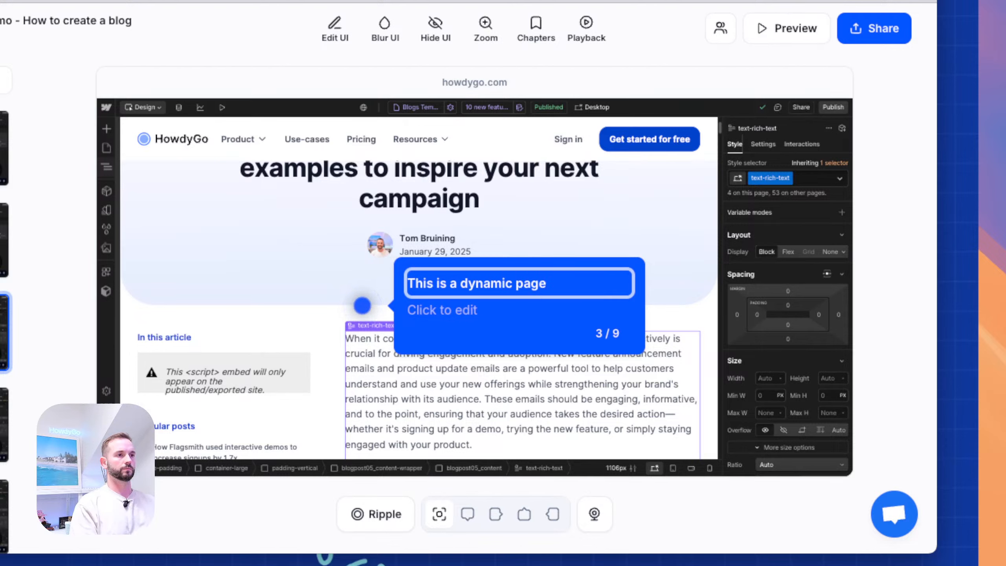
Describe the third step with "To create these pages, we use components which are linked to content stored in the Webflow CMS.".
{"action": "left_click", "coordinate": [475, 307]}
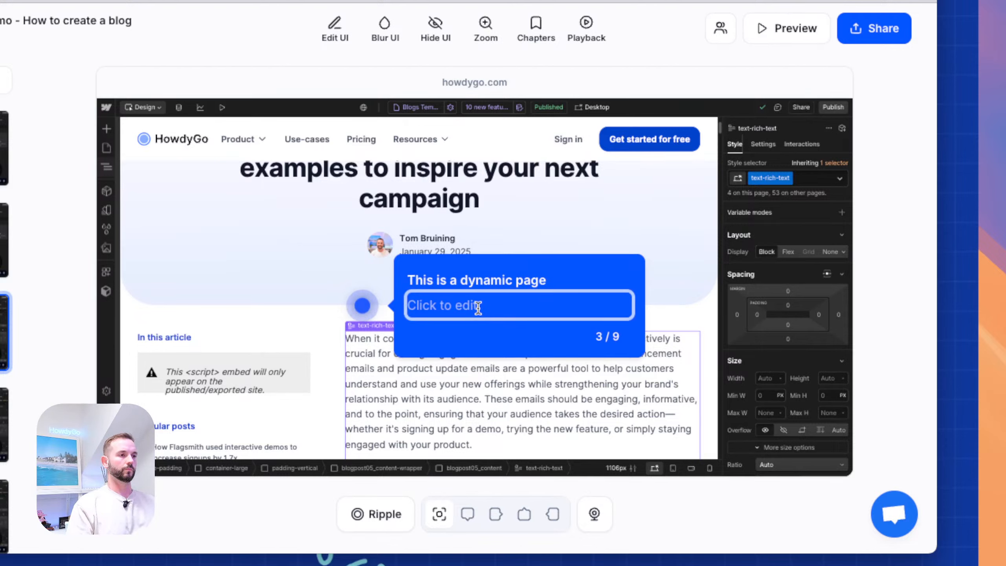
{"action": "type", "text": "To create these pages, we use"}
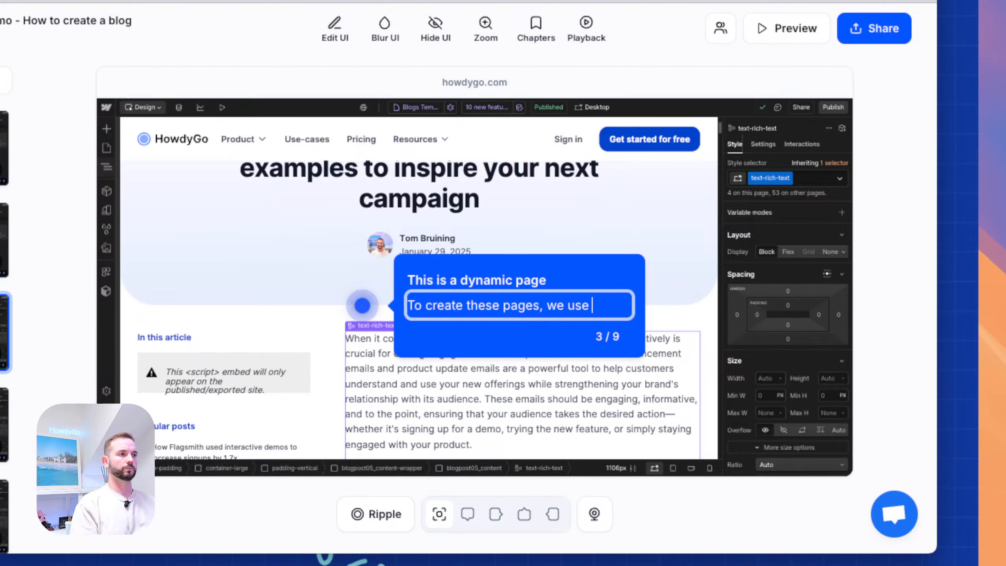
{"action": "type", "text": "components which are linked to co"}
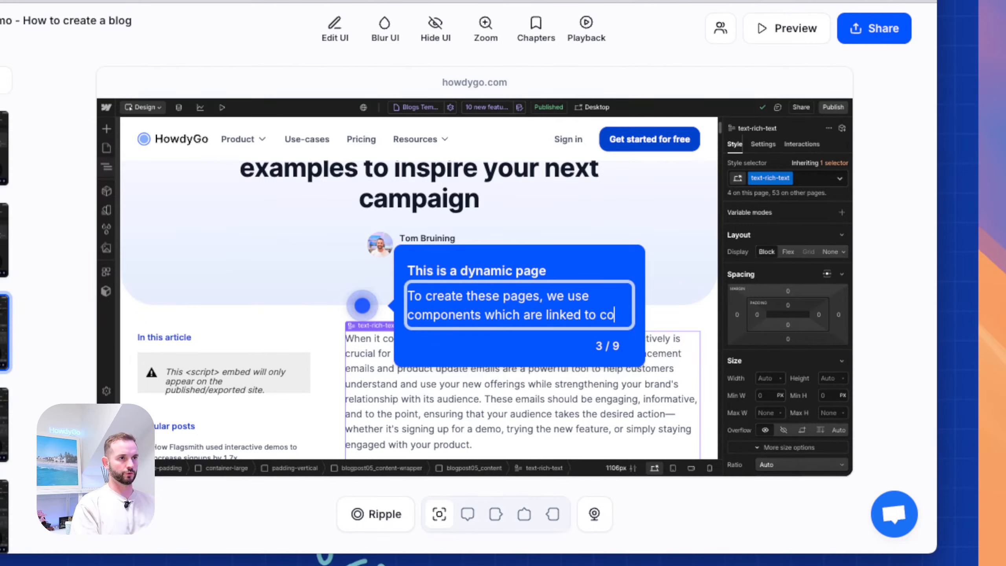
{"action": "type", "text": "ntent stored in the Webflow CMS."}
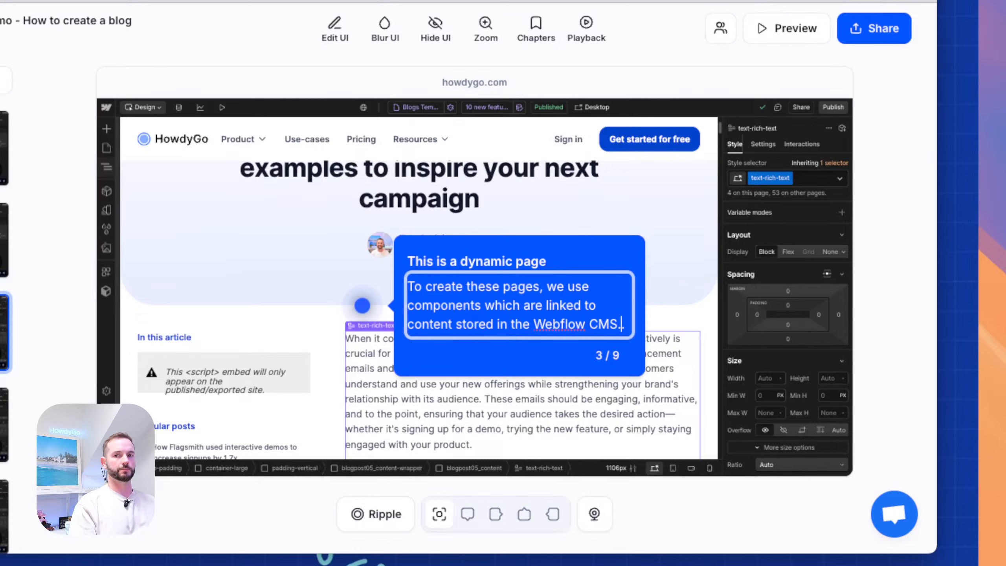
Add a second paragraph to the third step's description: "Let's see how this rich text field has been created.".
{"action": "key", "text": "Return"}
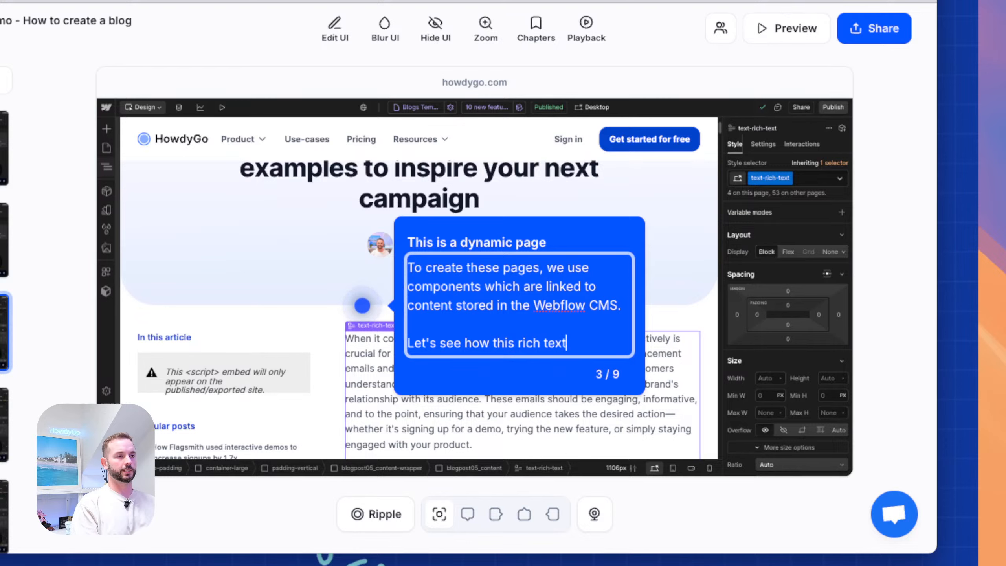
{"action": "type", "text": "been created."}
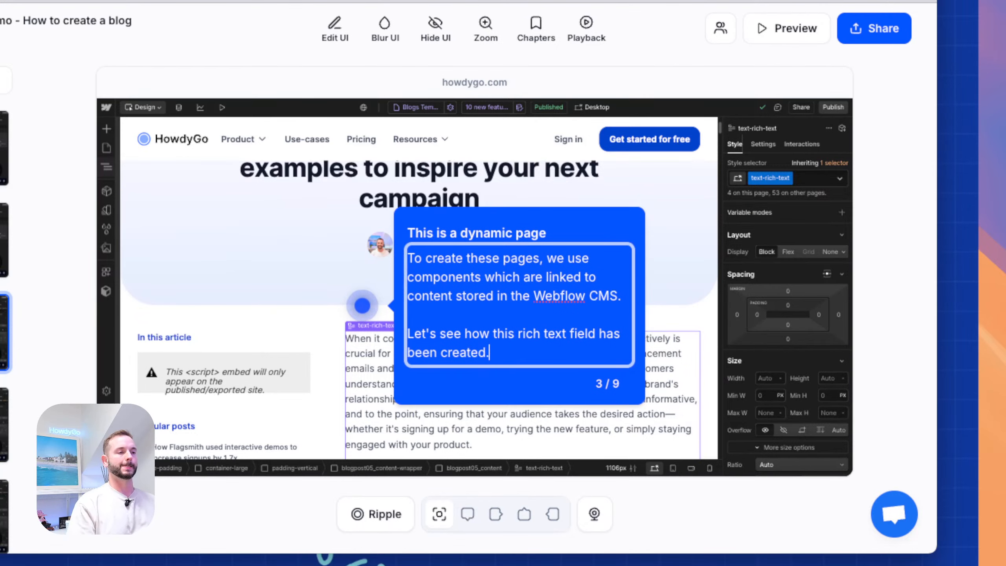
{"action": "key", "text": "Escape"}
Reposition the third step's ripple onto the upper-left corner of the article's rich text block.
{"action": "left_click_drag", "start_coordinate": [361, 305], "coordinate": [371, 340]}
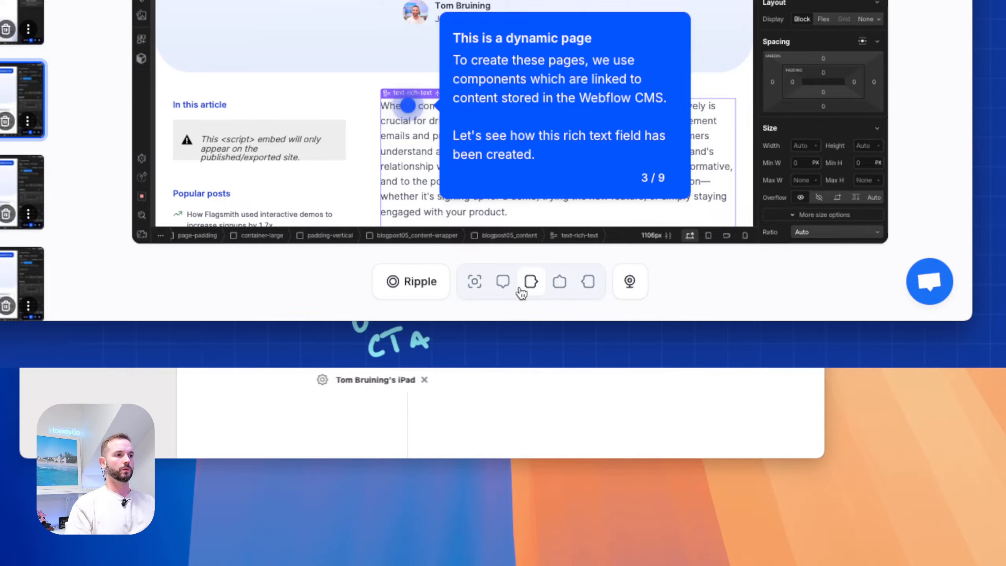
{"action": "left_click", "coordinate": [406, 113]}
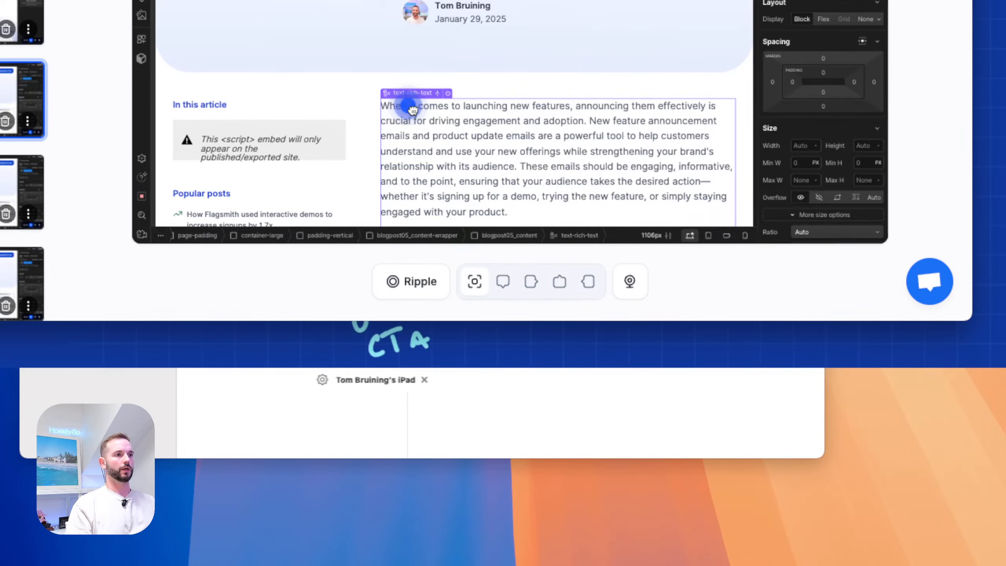
{"action": "left_click_drag", "start_coordinate": [406, 113], "coordinate": [386, 104]}
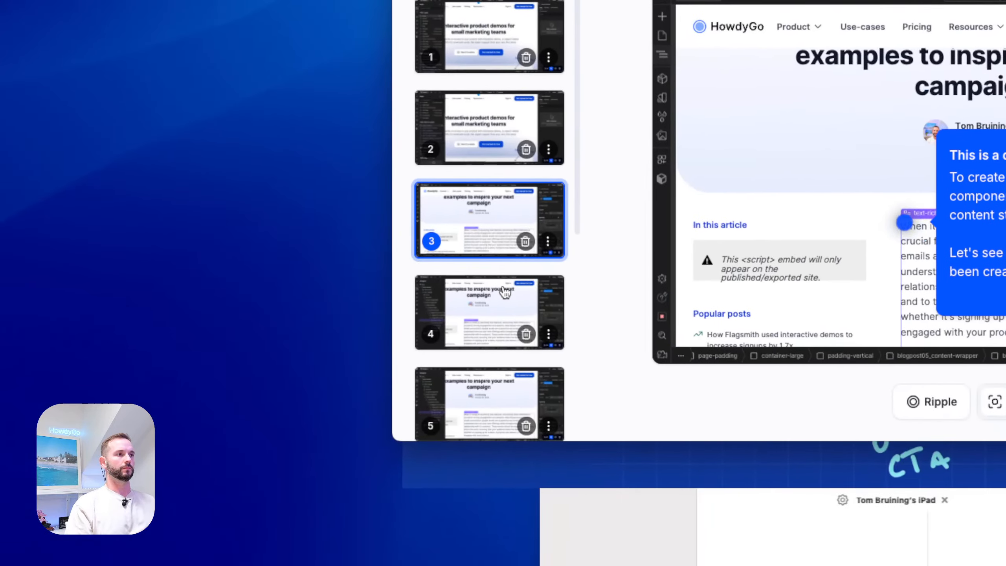
Duplicate the third step and move the copy's ripple onto the Navigator icon in the captured Webflow sidebar.
{"action": "left_click", "coordinate": [8, 172]}
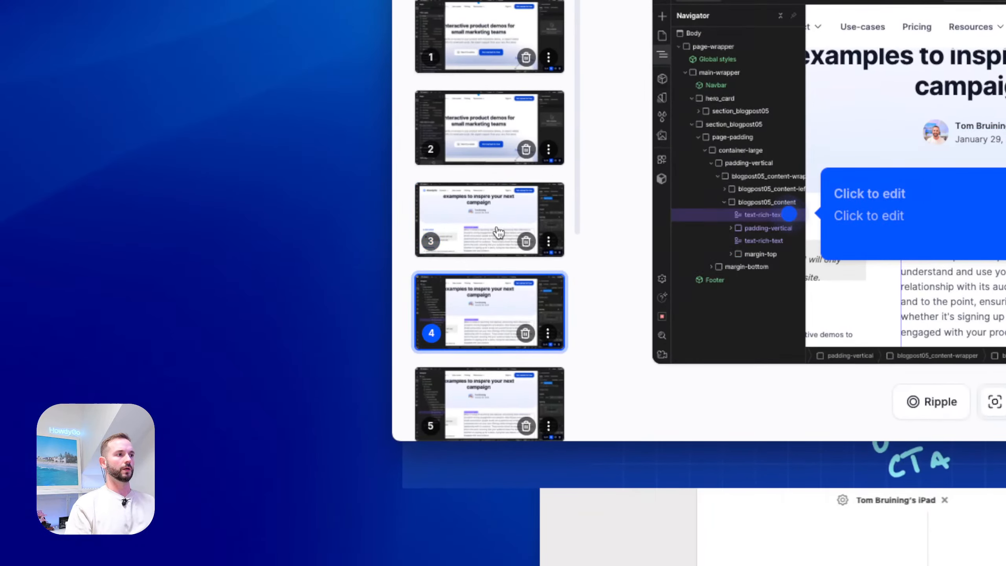
{"action": "left_click", "coordinate": [510, 224]}
{"action": "left_click", "coordinate": [548, 240]}
{"action": "left_click", "coordinate": [604, 279]}
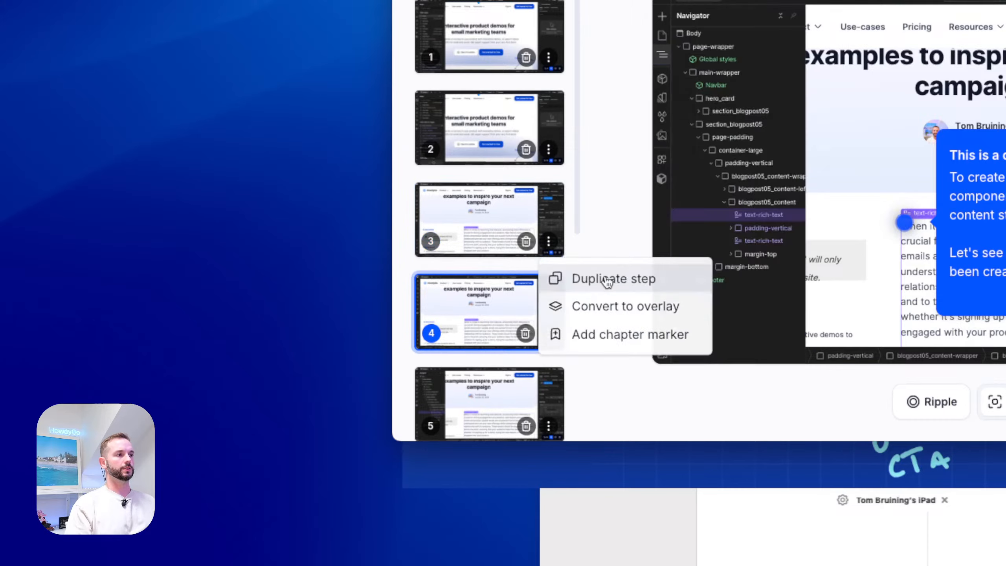
{"action": "left_click_drag", "start_coordinate": [904, 223], "coordinate": [663, 54]}
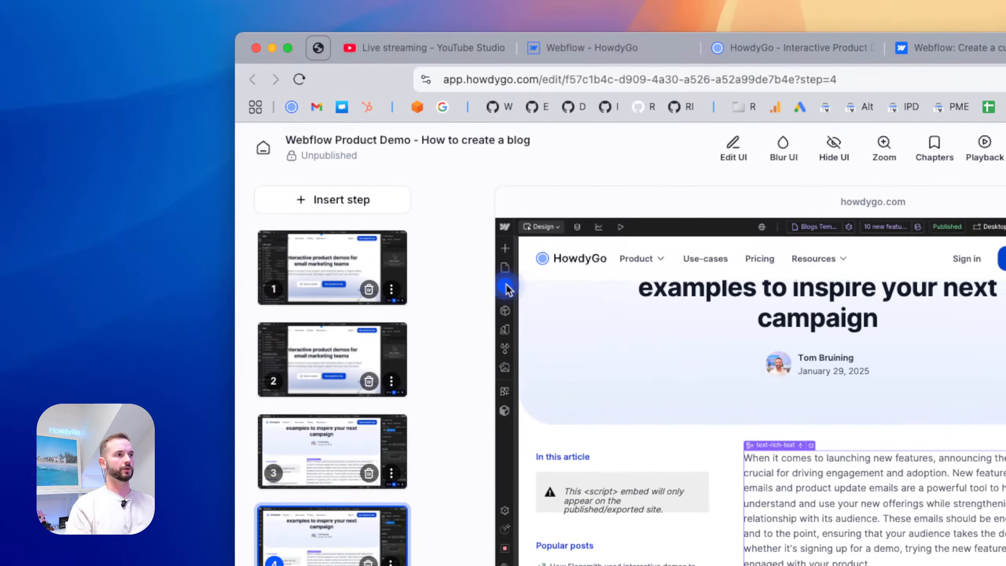
Clear the fourth step's description and title, and enable auto-progress for that step.
{"action": "left_click", "coordinate": [631, 395]}
{"action": "key", "text": "super+a"}
{"action": "key", "text": "BackSpace"}
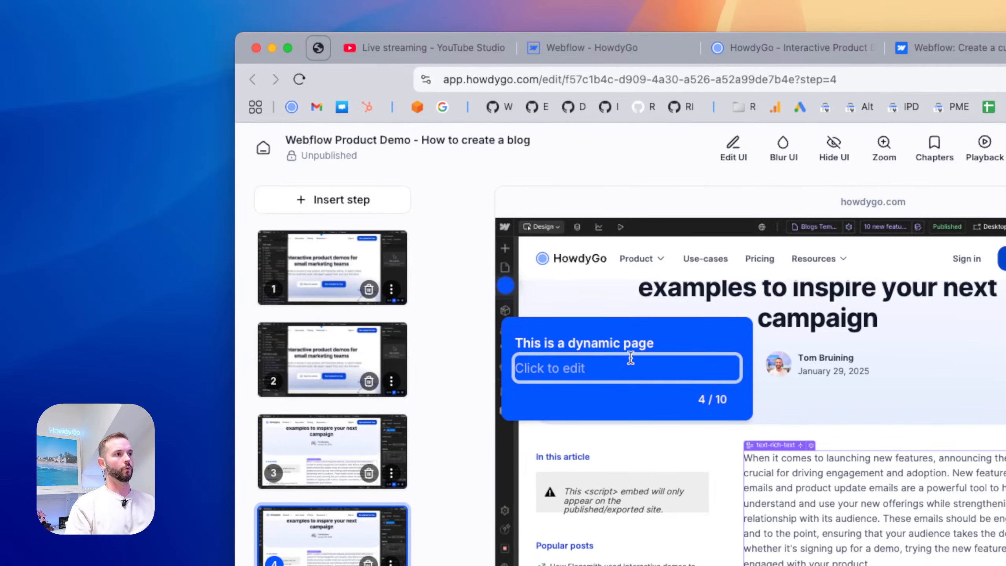
{"action": "left_click", "coordinate": [633, 343]}
{"action": "key", "text": "super+a"}
{"action": "key", "text": "BackSpace"}
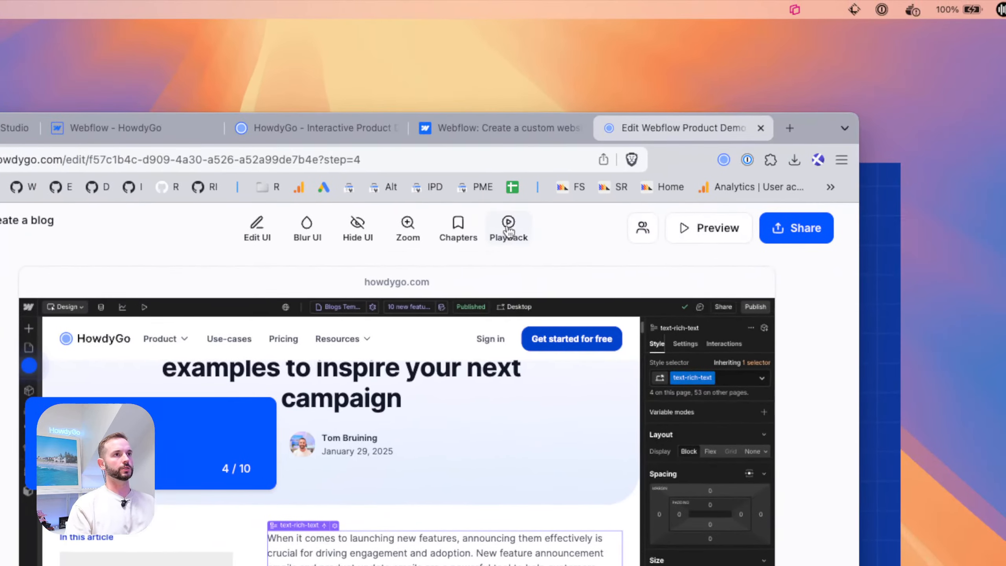
{"action": "left_click", "coordinate": [985, 147]}
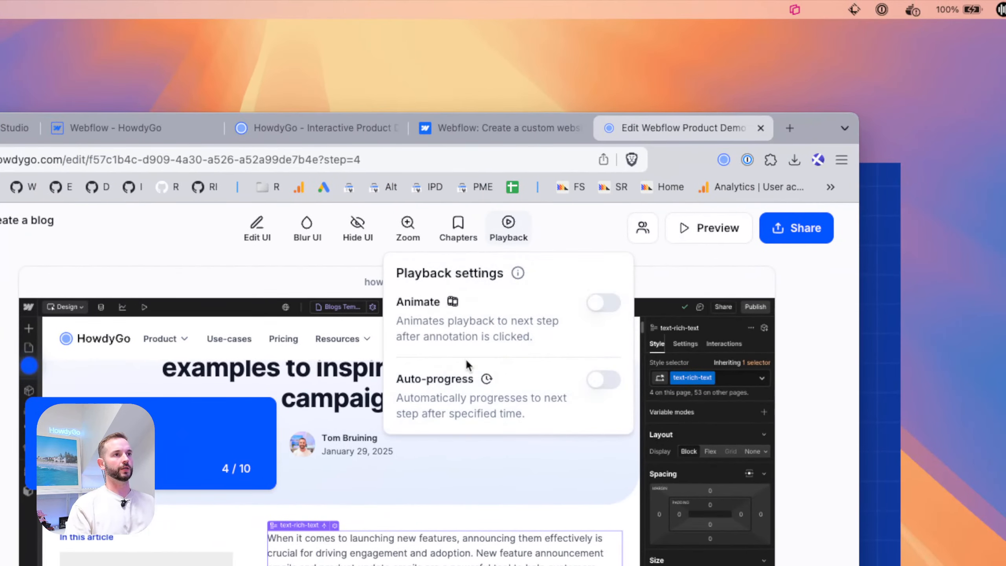
{"action": "left_click", "coordinate": [612, 381]}
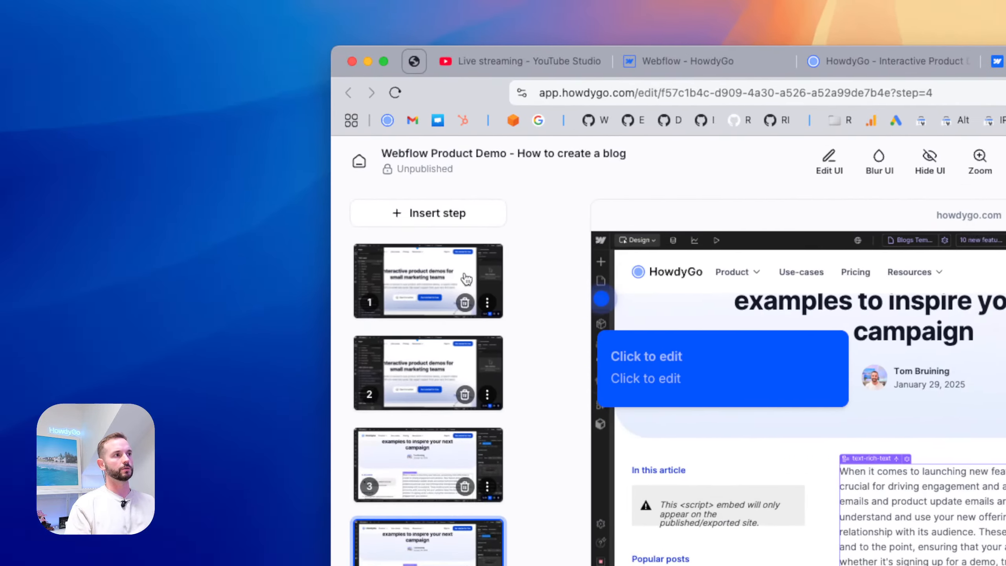
Preview the demo from the first step and check how the Static pages highlight and welcome annotation behave when the page list scrolls.
{"action": "left_click", "coordinate": [460, 281]}
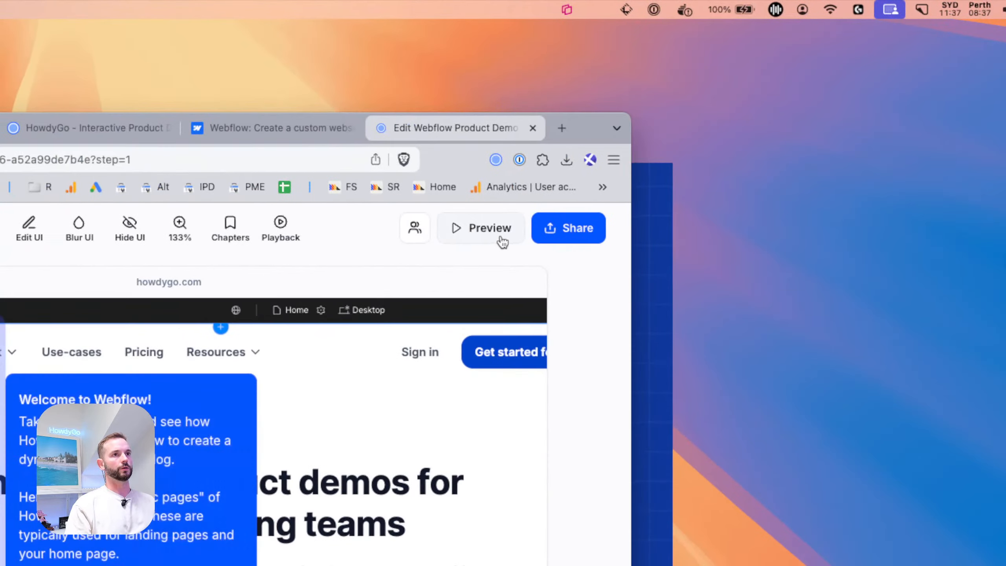
{"action": "left_click", "coordinate": [502, 242]}
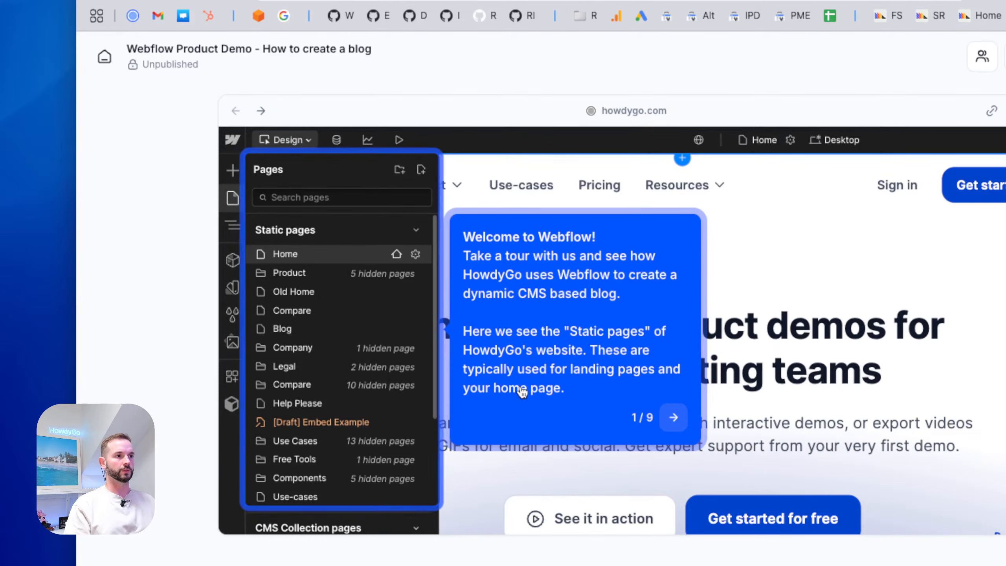
{"action": "scroll", "coordinate": [387, 358], "scroll_direction": "down", "scroll_amount": 3}
{"action": "scroll", "coordinate": [387, 358], "scroll_direction": "up", "scroll_amount": 3}
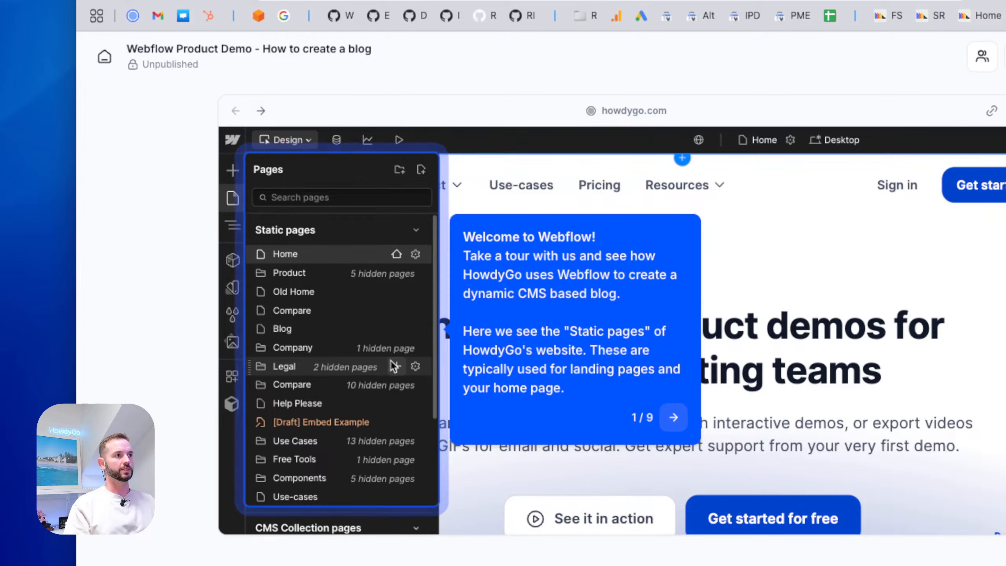
{"action": "scroll", "coordinate": [362, 359], "scroll_direction": "down", "scroll_amount": 5}
{"action": "scroll", "coordinate": [361, 358], "scroll_direction": "up", "scroll_amount": 5}
{"action": "scroll", "coordinate": [361, 359], "scroll_direction": "down", "scroll_amount": 5}
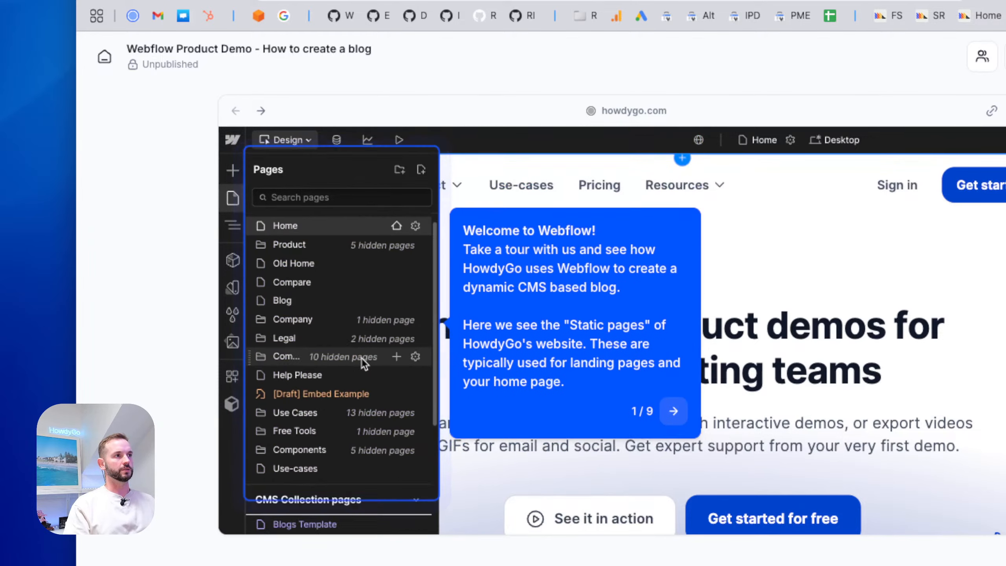
{"action": "scroll", "coordinate": [361, 358], "scroll_direction": "up", "scroll_amount": 4}
{"action": "scroll", "coordinate": [364, 361], "scroll_direction": "up", "scroll_amount": 1}
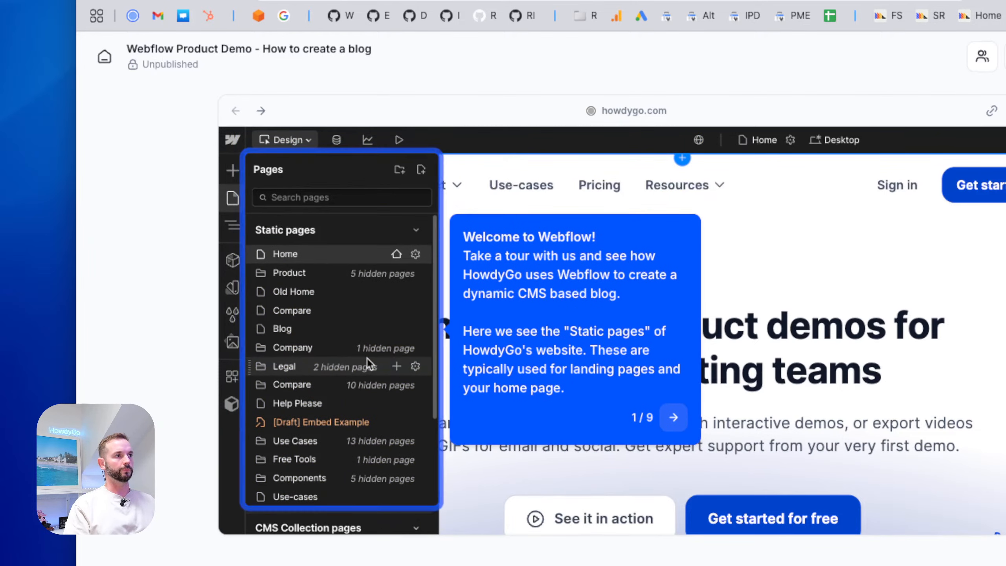
{"action": "scroll", "coordinate": [349, 385], "scroll_direction": "down", "scroll_amount": 5}
{"action": "scroll", "coordinate": [349, 387], "scroll_direction": "up", "scroll_amount": 5}
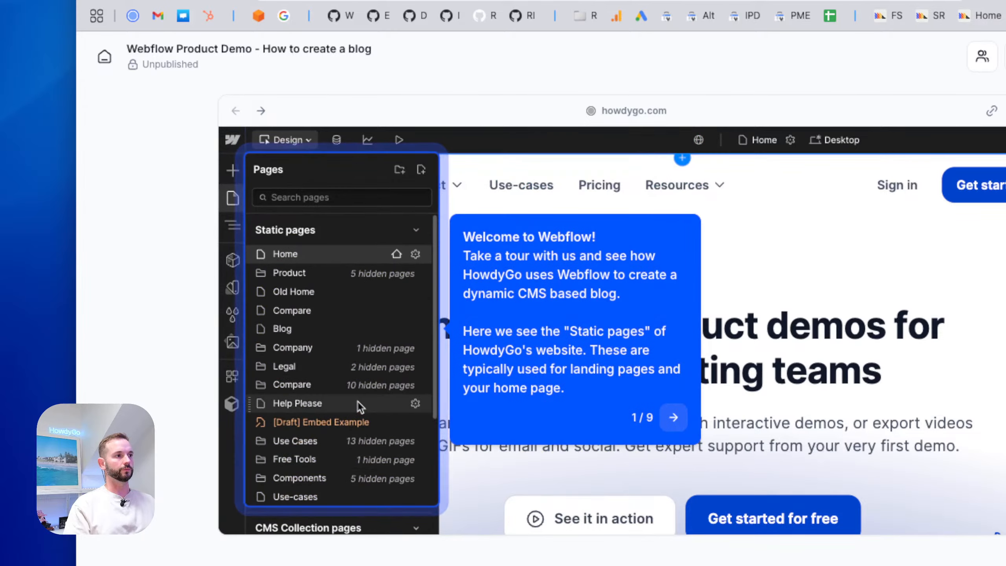
Play the preview through the CMS Collection Pages and dynamic page annotations up to the Navigator step, and return to editing.
{"action": "left_click", "coordinate": [606, 378]}
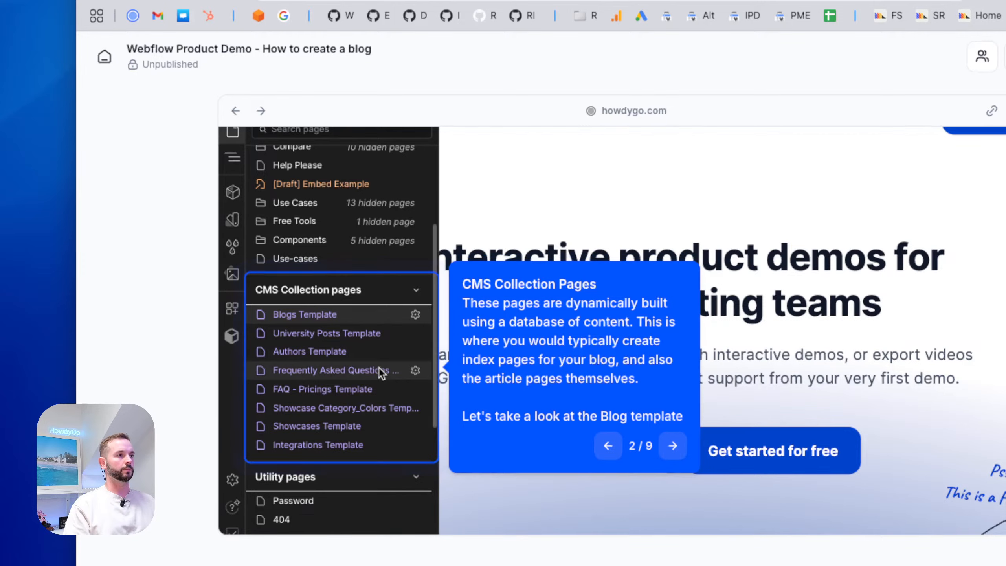
{"action": "left_click", "coordinate": [569, 388]}
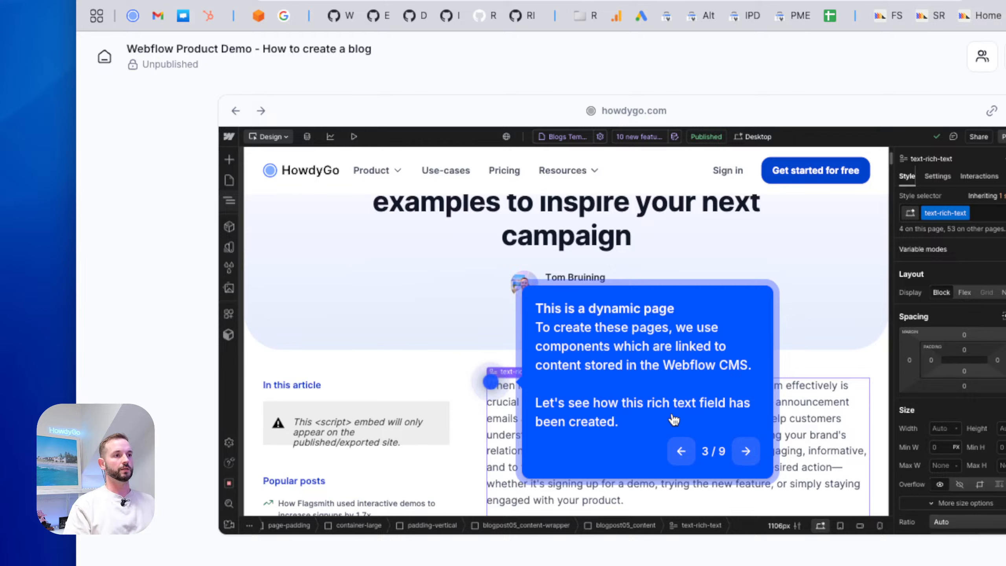
{"action": "left_click", "coordinate": [633, 393]}
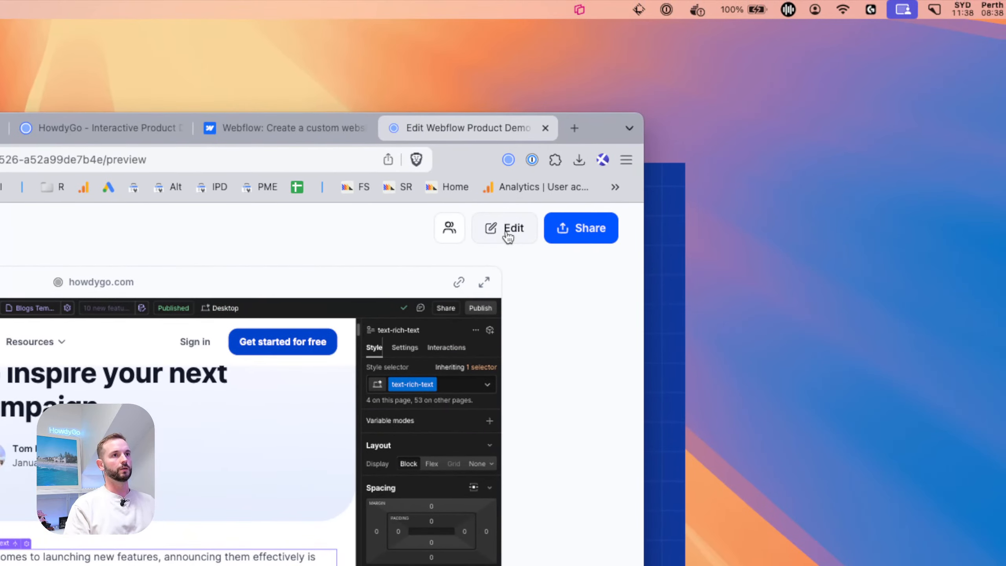
{"action": "left_click", "coordinate": [507, 237]}
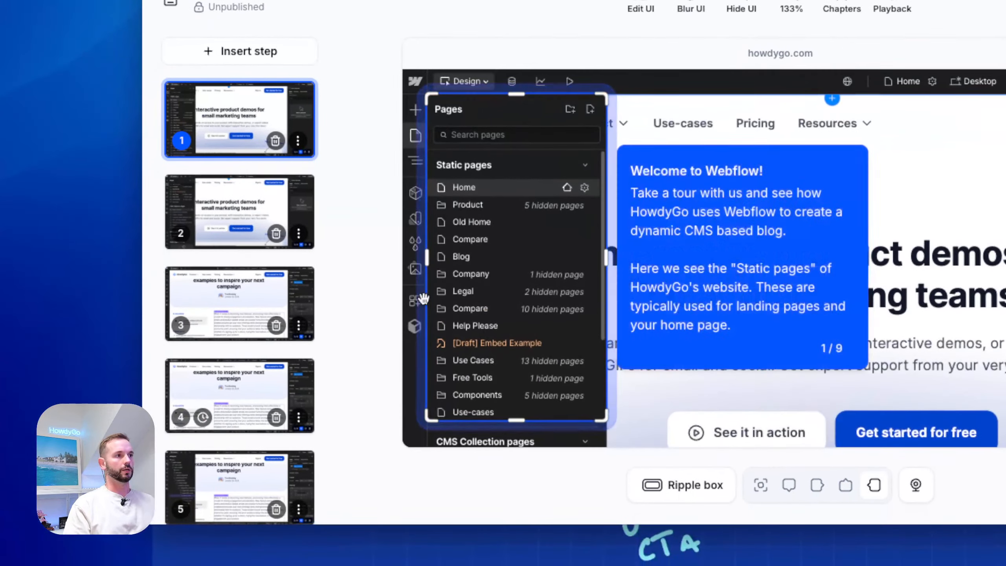
Move the fifth step's ripple slightly right so it sits beside the highlighted text-rich-text entry in the captured Navigator.
{"action": "scroll", "coordinate": [269, 317], "scroll_direction": "down", "scroll_amount": 4}
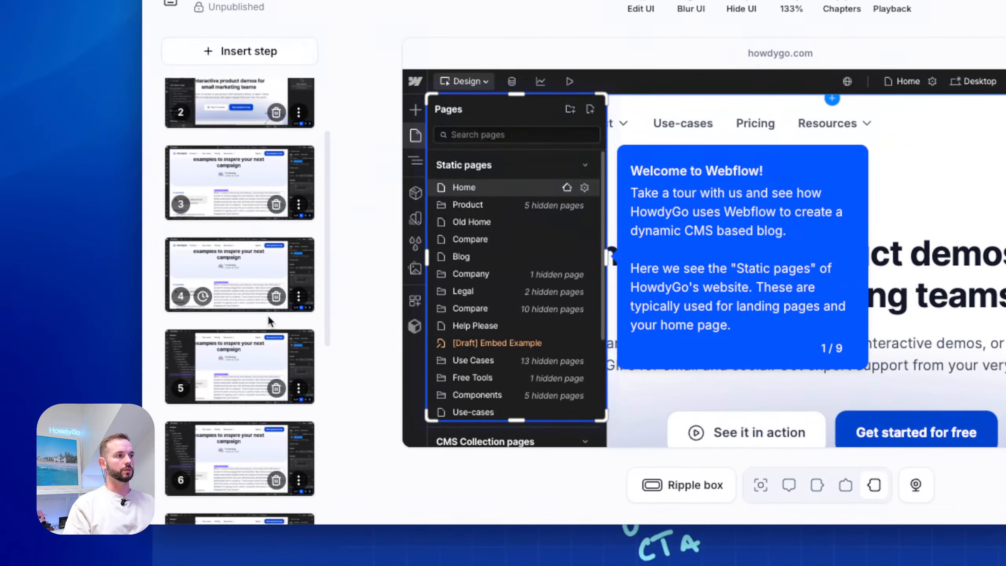
{"action": "left_click", "coordinate": [226, 317]}
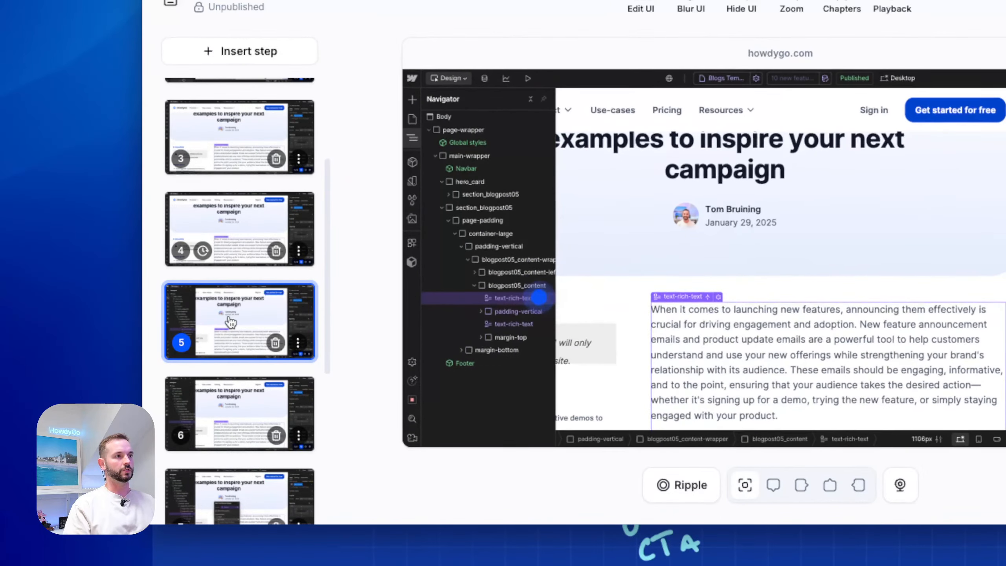
{"action": "left_click_drag", "start_coordinate": [538, 304], "coordinate": [546, 303]}
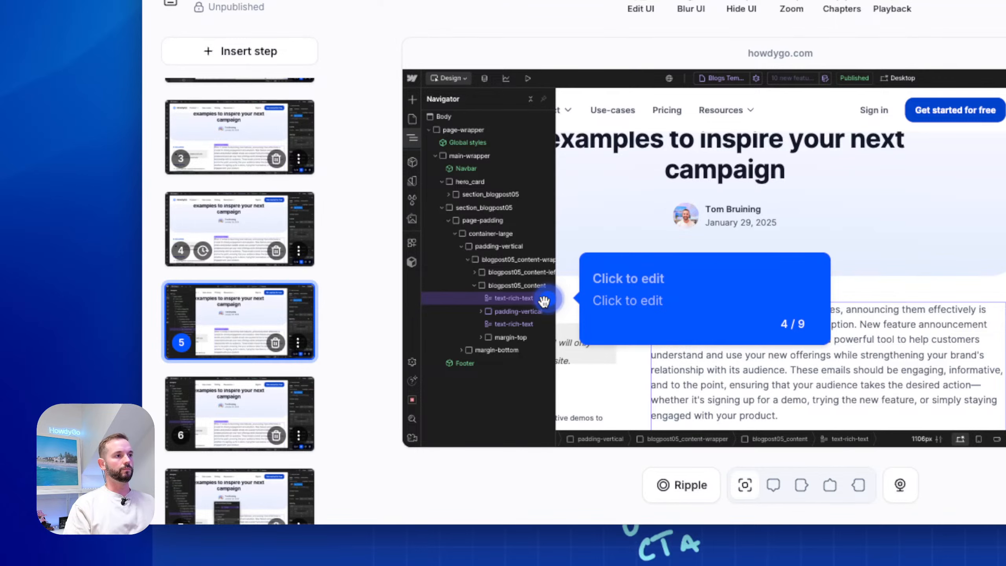
Zoom the fifth step to 133% on the area containing the captured Navigator.
{"action": "left_click", "coordinate": [639, 278]}
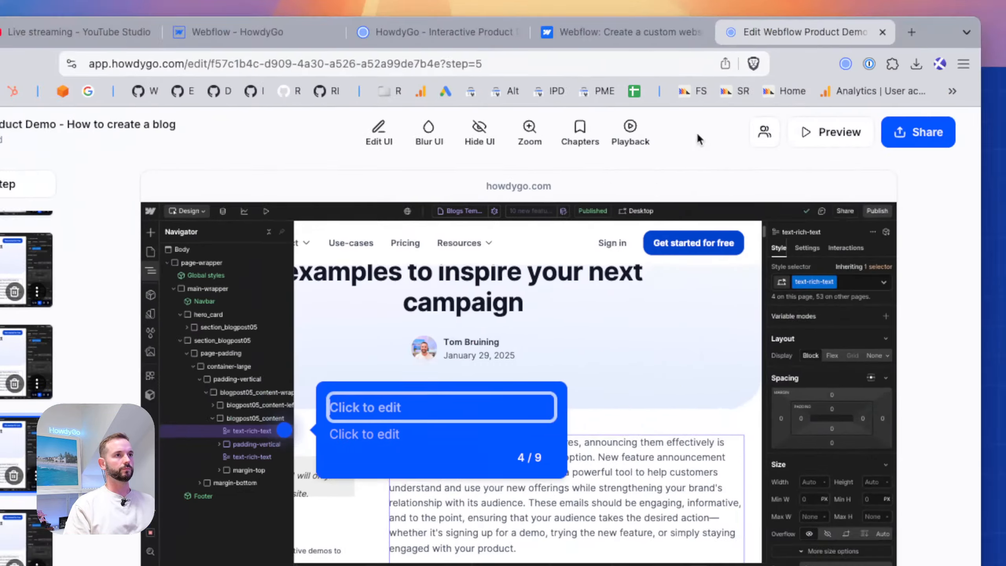
{"action": "left_click", "coordinate": [530, 133]}
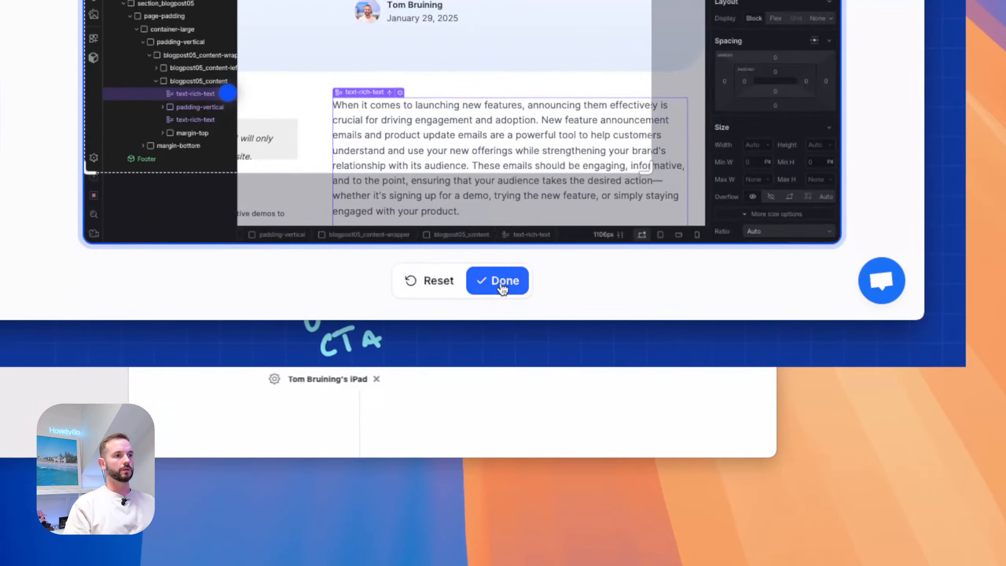
{"action": "left_click", "coordinate": [556, 505]}
Title the fifth step's annotation "The component tree".
{"action": "left_click", "coordinate": [359, 114]}
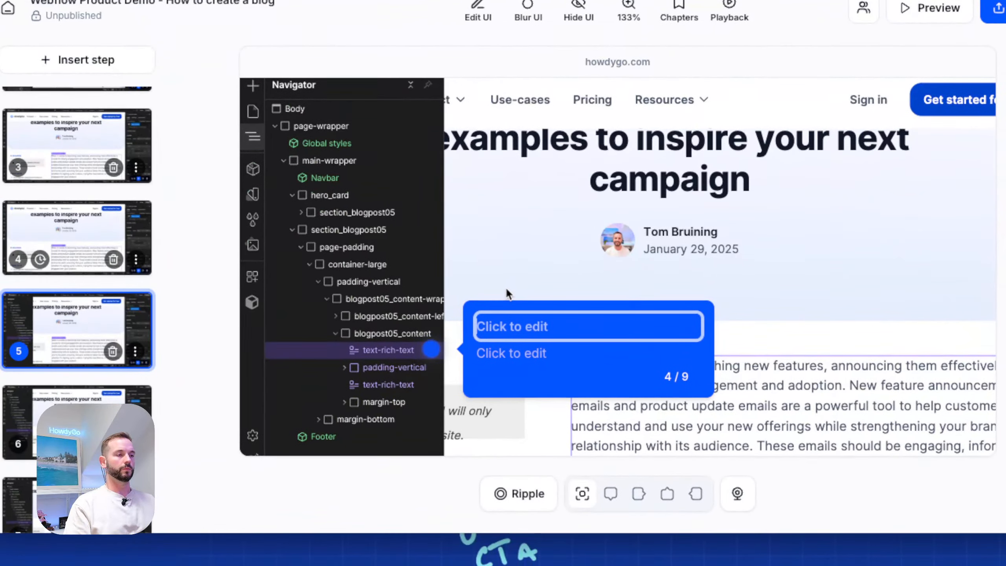
{"action": "type", "text": "This is"}
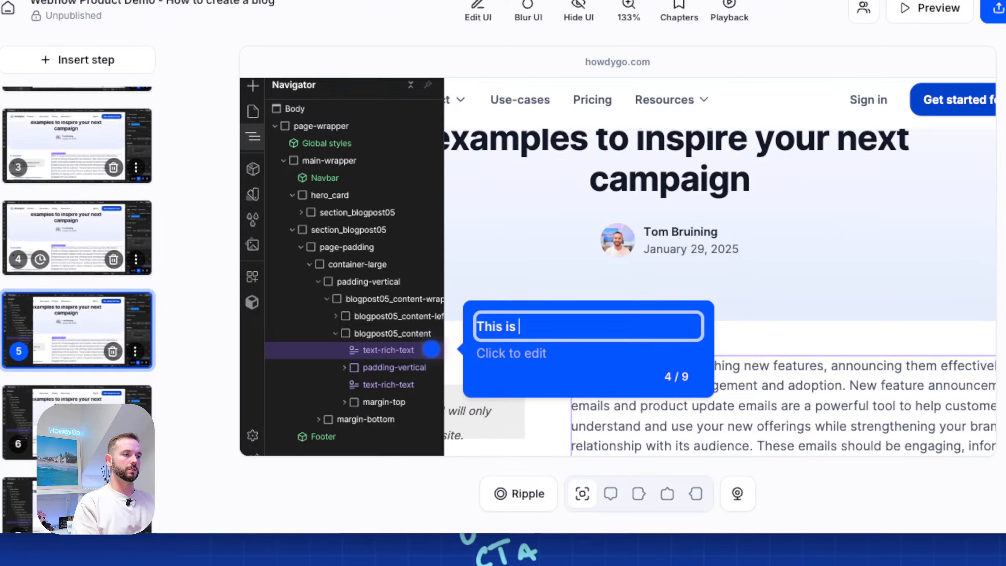
{"action": "key", "text": "alt+BackSpace"}
{"action": "key", "text": "super+a"}
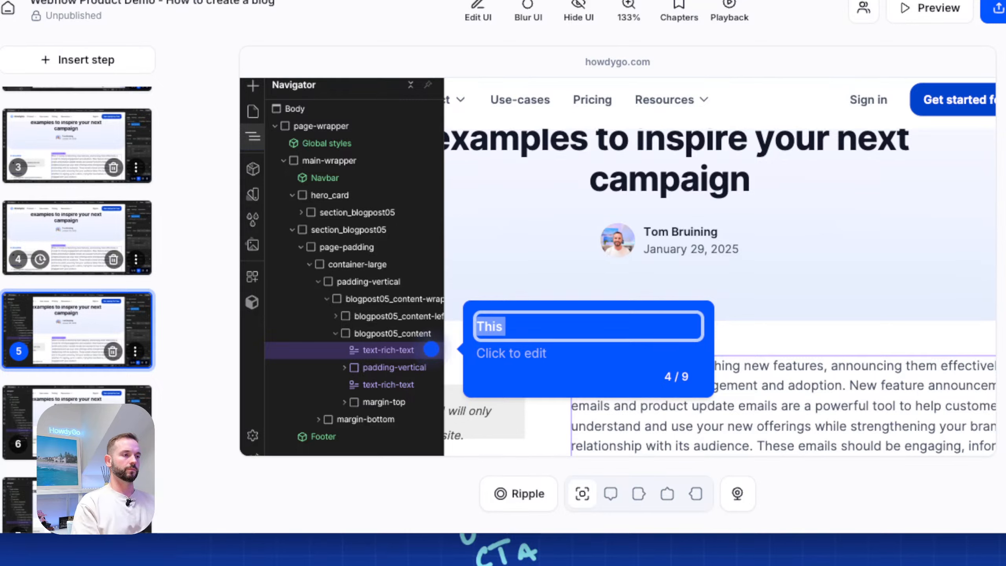
{"action": "type", "text": "The comp"}
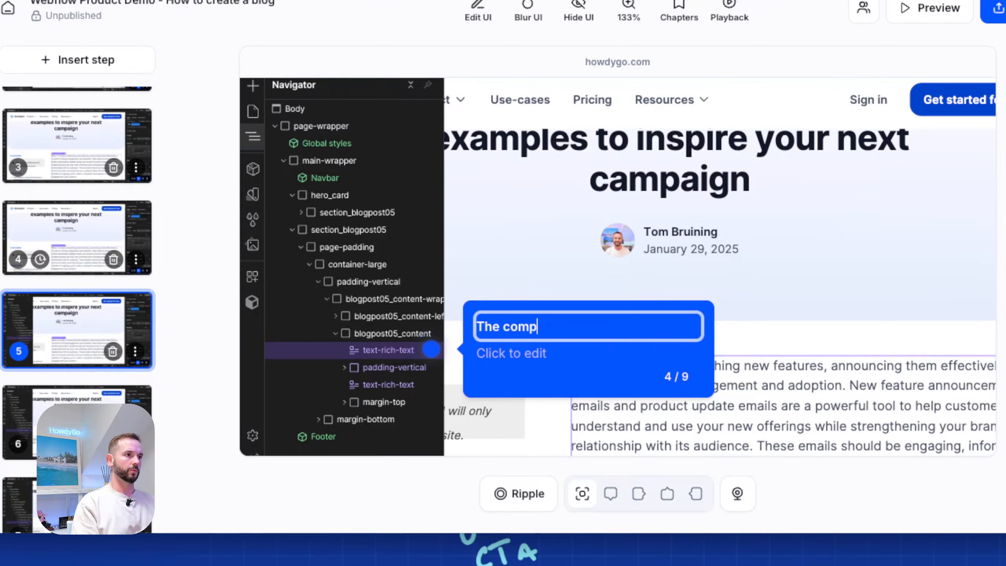
{"action": "type", "text": "onent tree"}
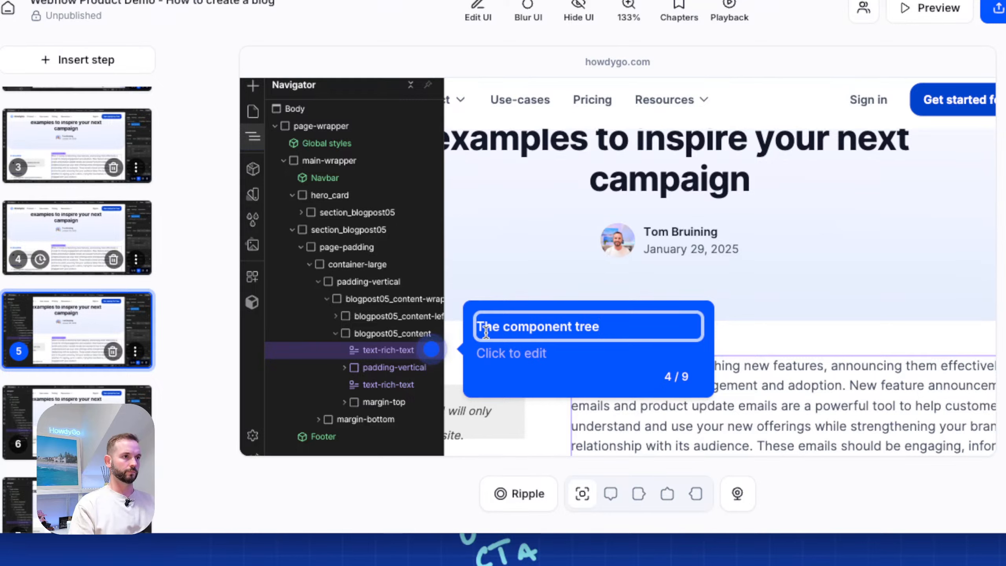
Describe the fifth step with "Here we see the component tree which shows all of the nested components (divs, text fields, embedded content, images, etc.) on the page.".
{"action": "left_click", "coordinate": [497, 350]}
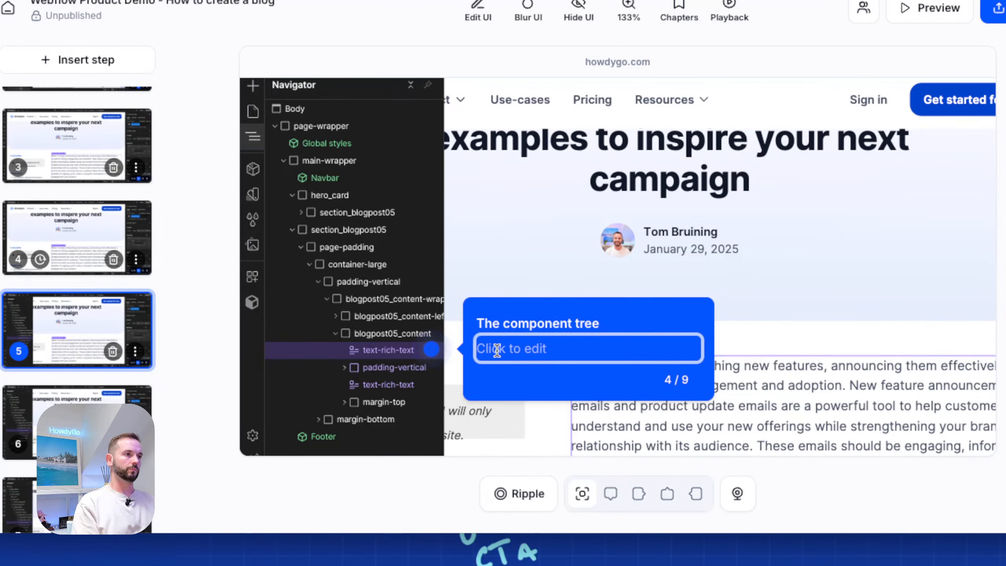
{"action": "type", "text": "Here we see the compeon"}
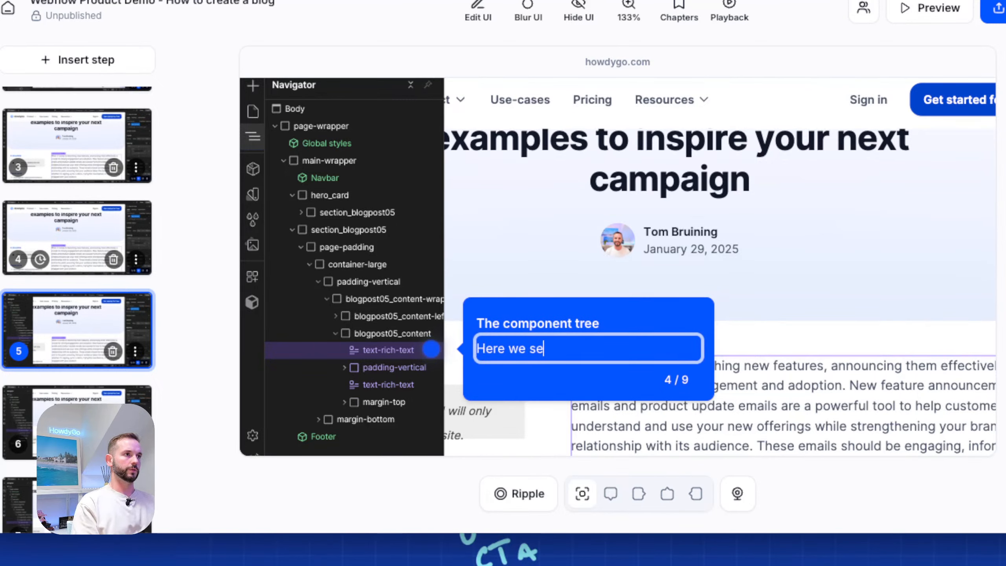
{"action": "key", "text": "BackSpace"}
{"action": "key", "text": "BackSpace"}
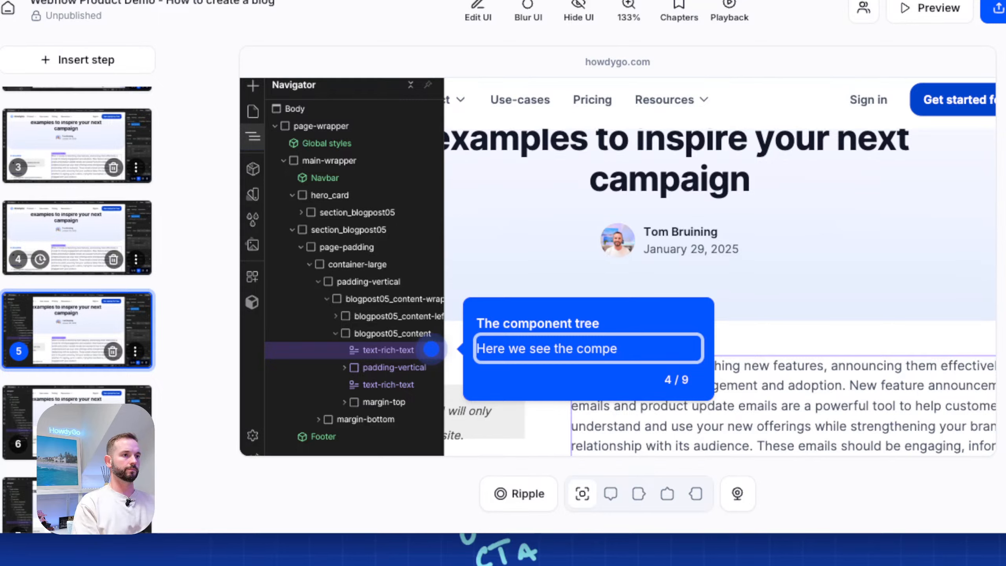
{"action": "type", "text": "onent tr"}
{"action": "key", "text": "ctrl+BackSpace"}
{"action": "type", "text": "component tree"}
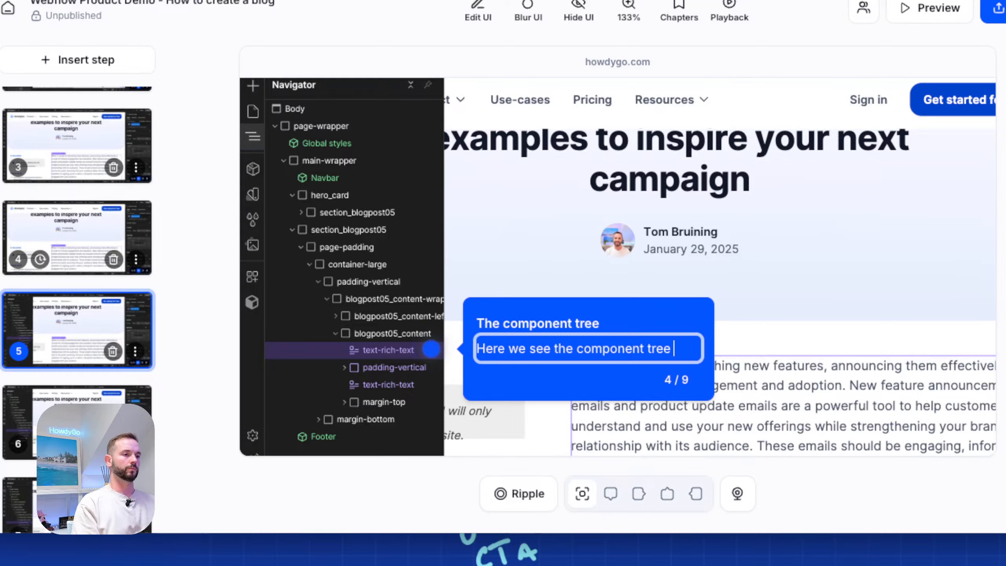
{"action": "type", "text": " which shows"}
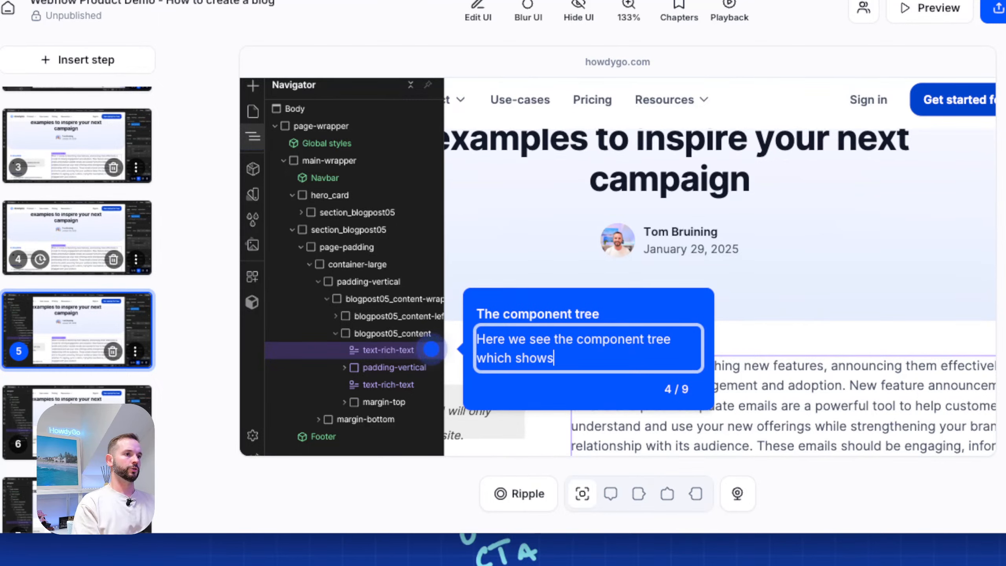
{"action": "type", "text": " all of the nested "}
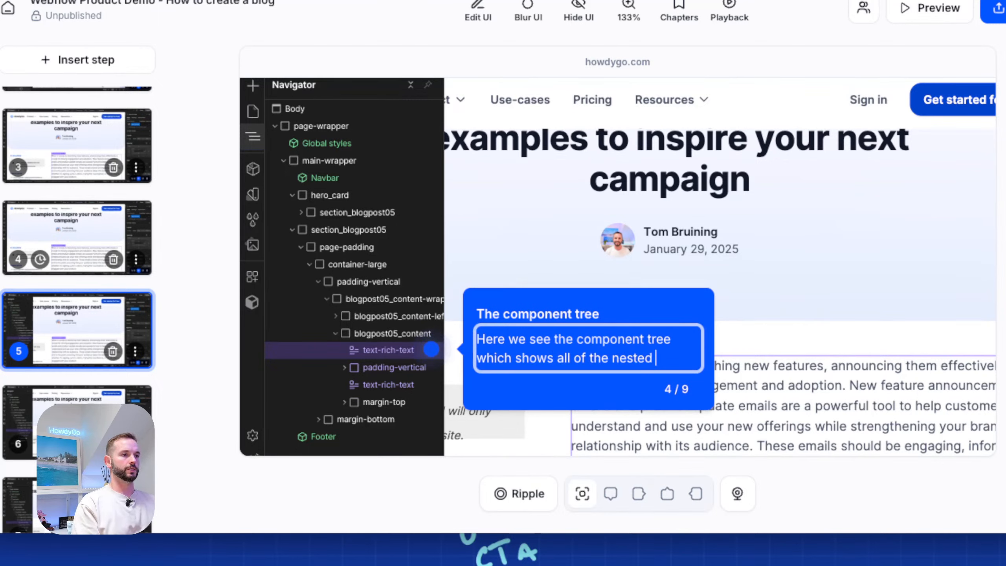
{"action": "type", "text": "components (d"}
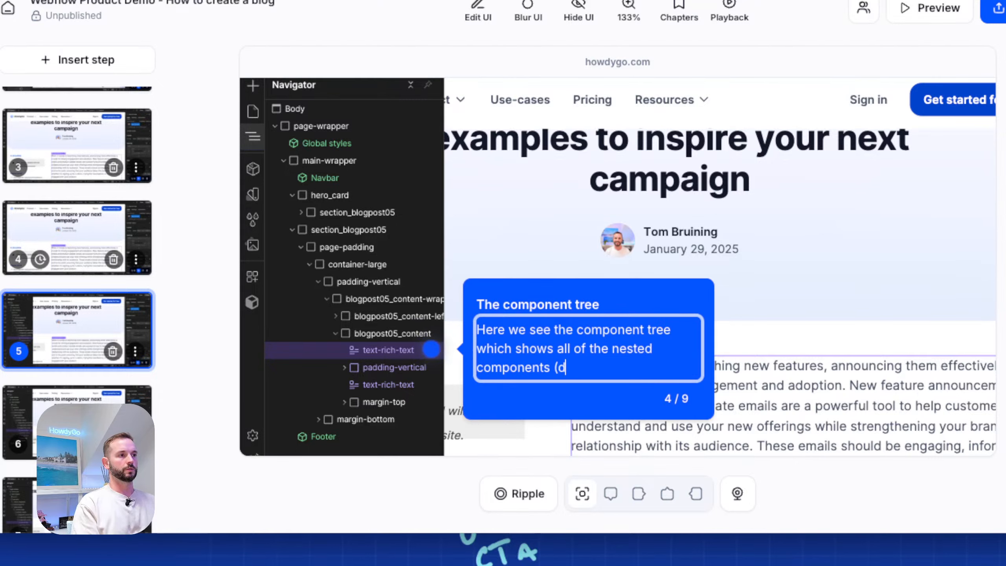
{"action": "type", "text": "ivs, text fiel"}
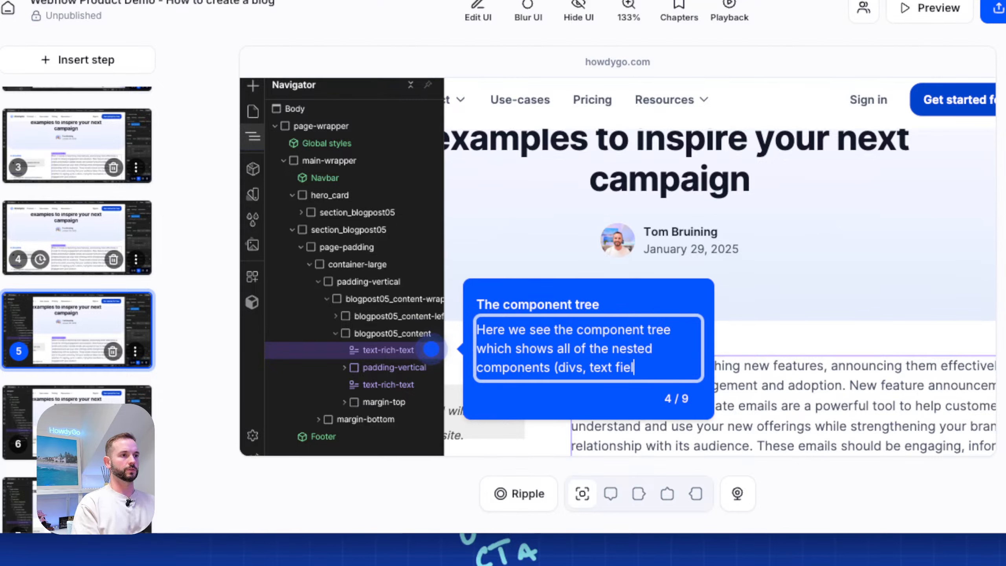
{"action": "type", "text": "ds, embedded content"}
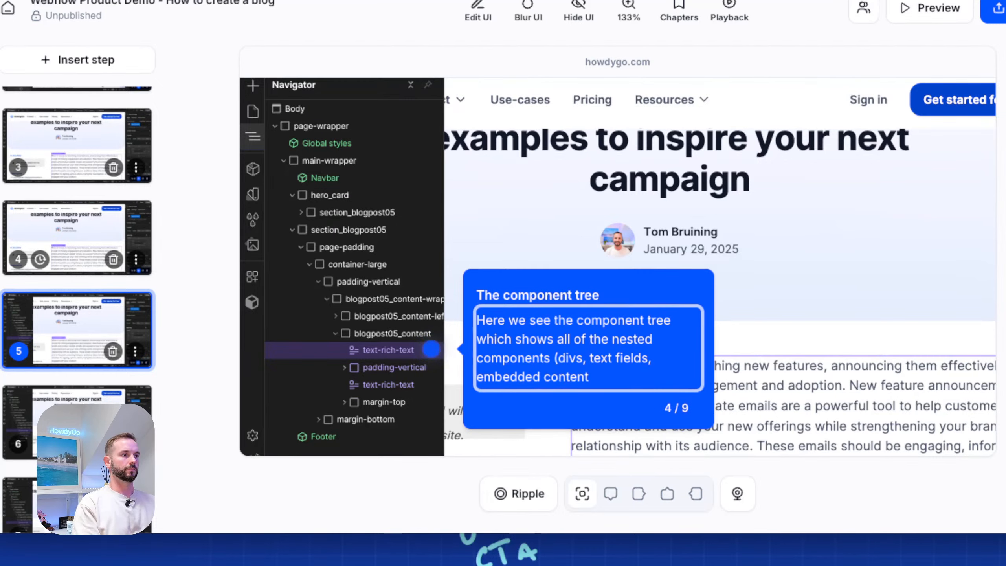
{"action": "type", "text": ", iamge"}
{"action": "key", "text": "BackSpace"}
{"action": "key", "text": "BackSpace"}
{"action": "key", "text": "BackSpace"}
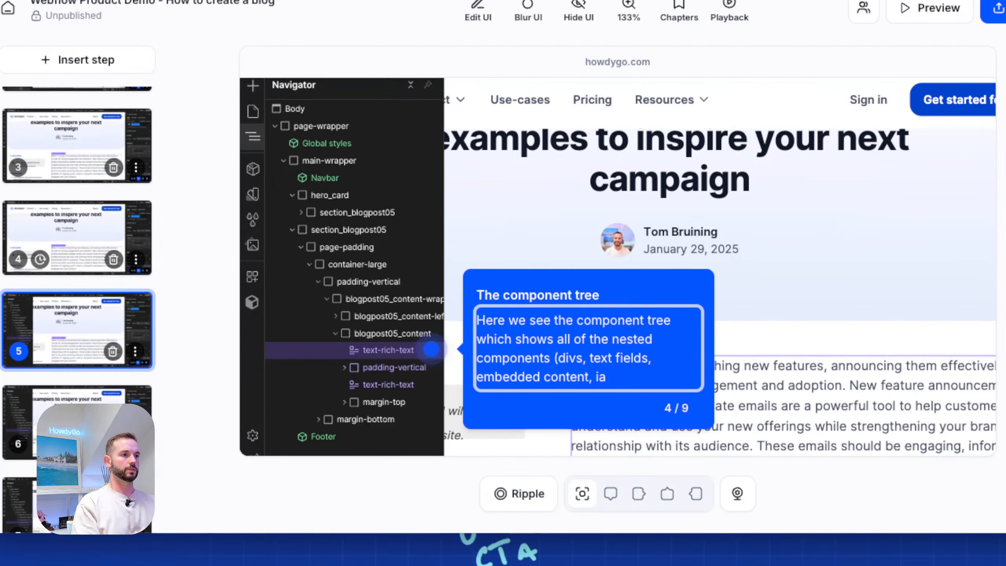
{"action": "type", "text": "mages, etc.)"}
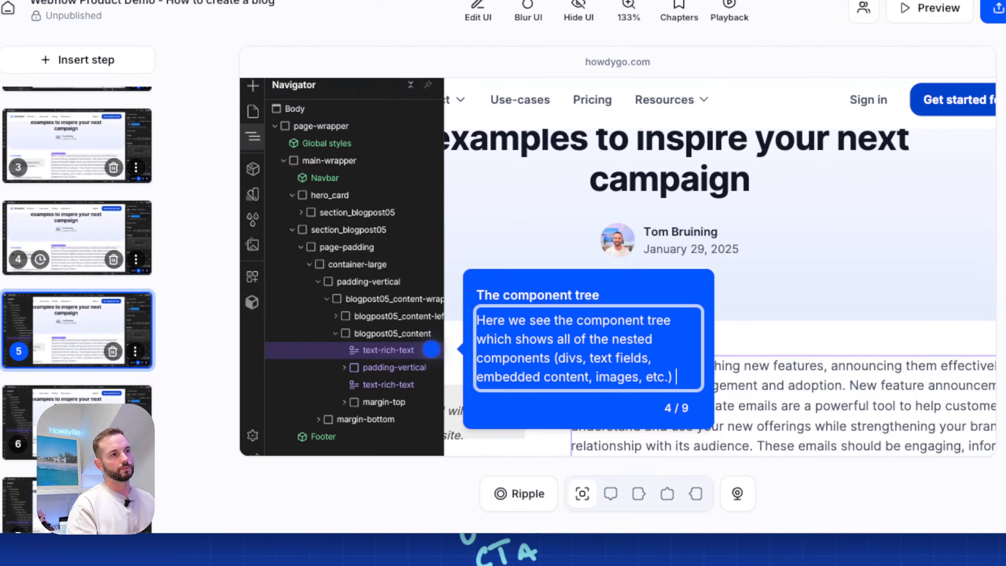
{"action": "type", "text": " on the page."}
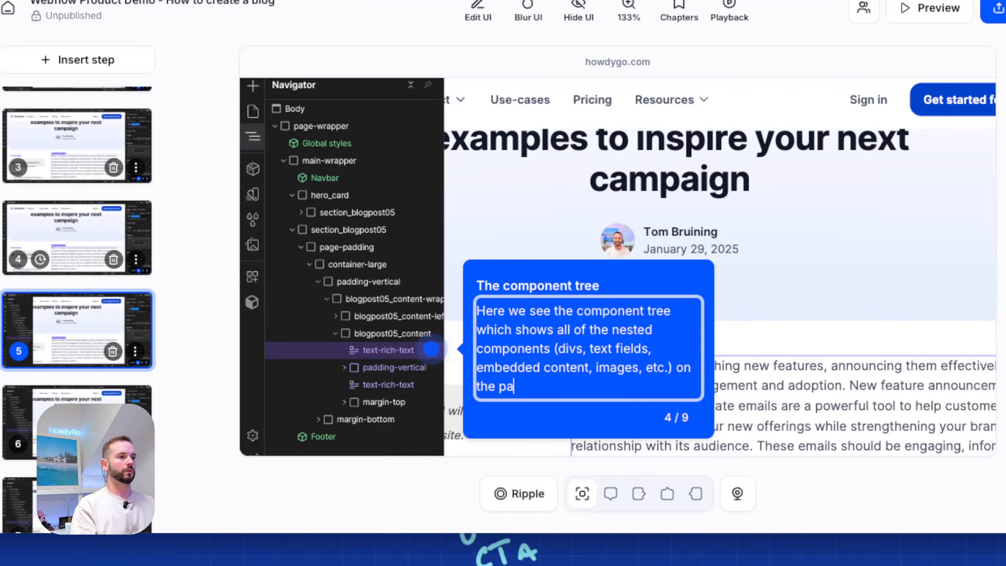
Add a second paragraph to the fifth step's description stating that the rich text field is highlighted.
{"action": "key", "text": "Return"}
{"action": "key", "text": "Return"}
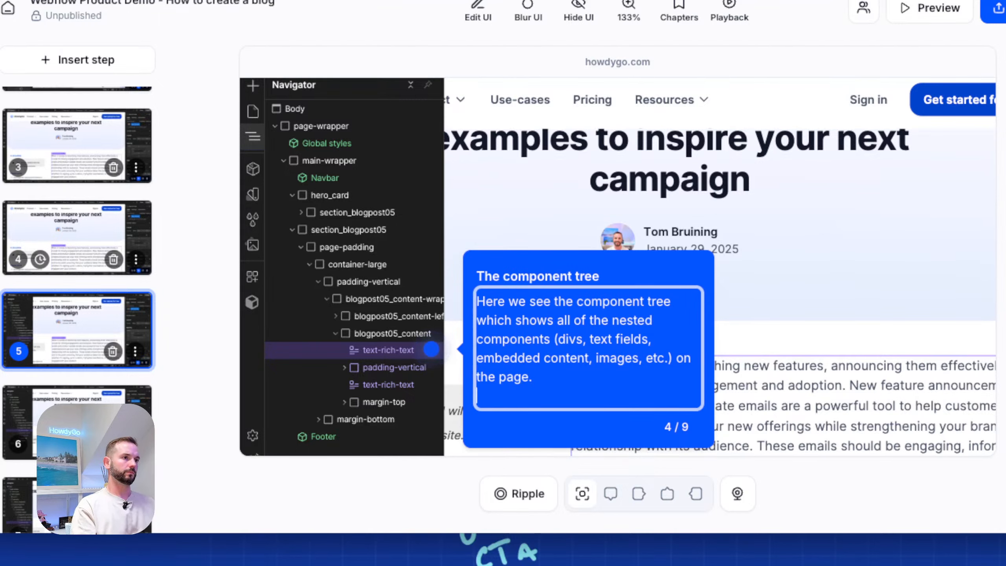
{"action": "type", "text": "The rich text "}
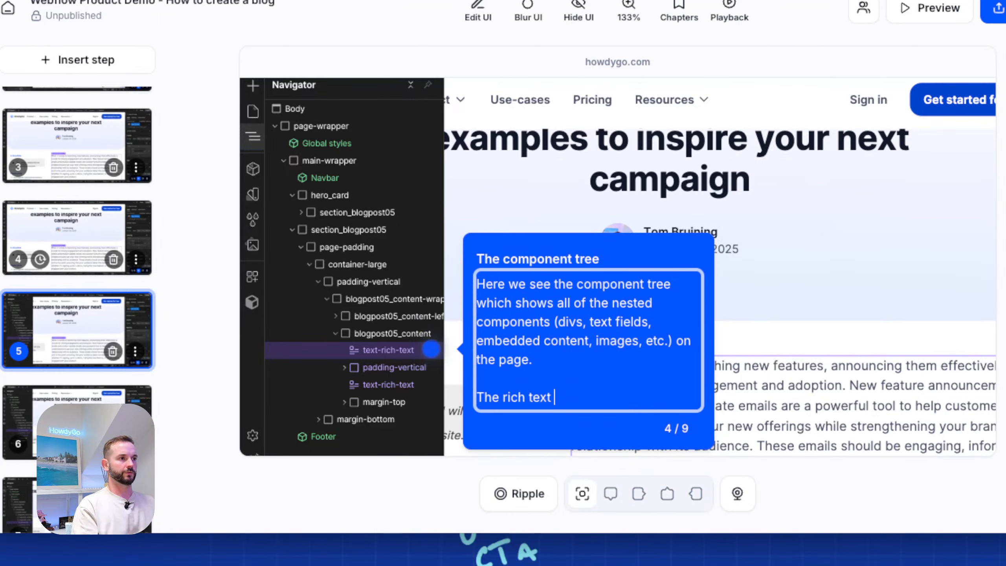
{"action": "type", "text": "field is highlighte"}
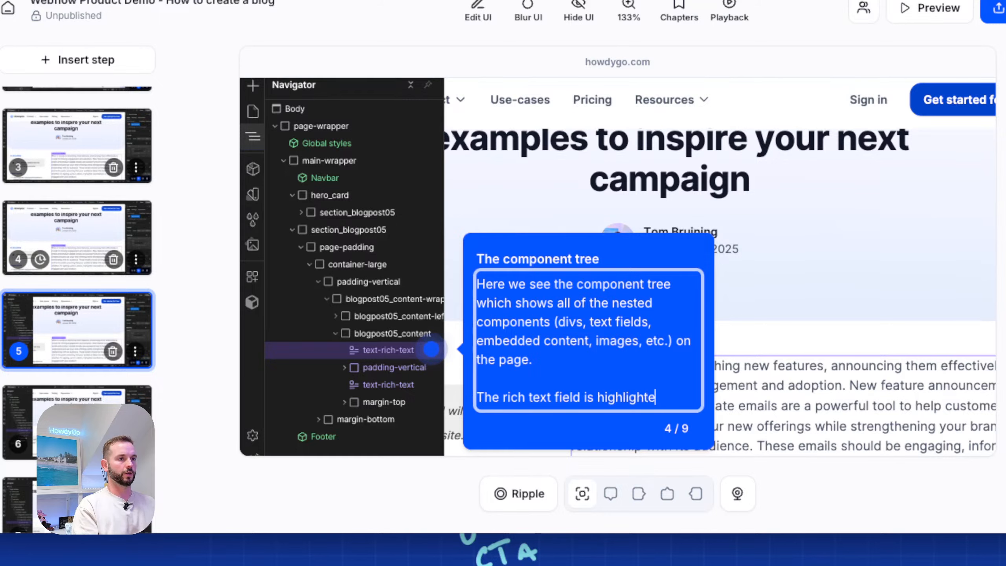
Complete the second paragraph of step 5's annotation as "The rich text field is highlighted purple because it is pulling data from the CMS.".
{"action": "type", "text": "d purple because "}
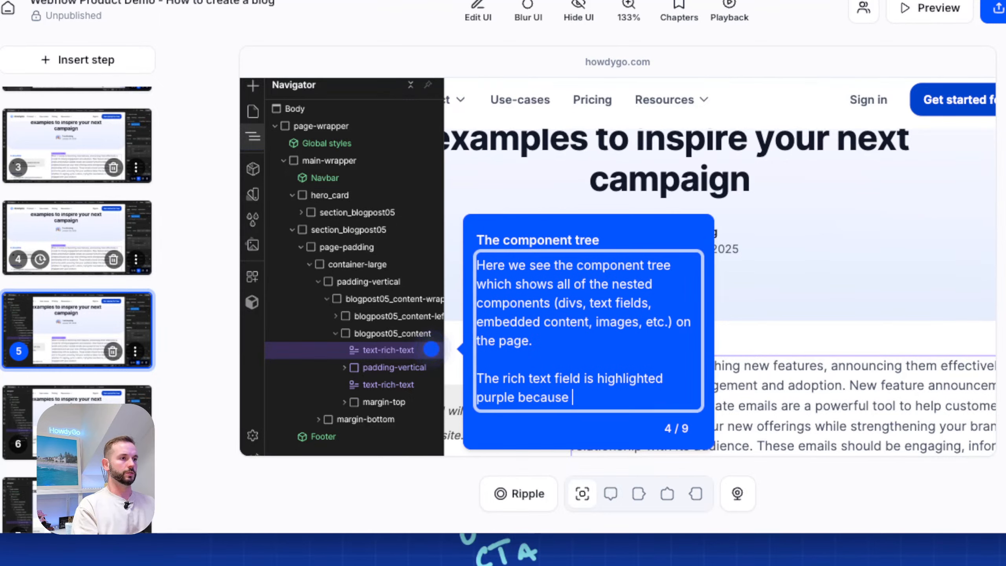
{"action": "type", "text": "it us"}
{"action": "key", "text": "BackSpace"}
{"action": "key", "text": "BackSpace"}
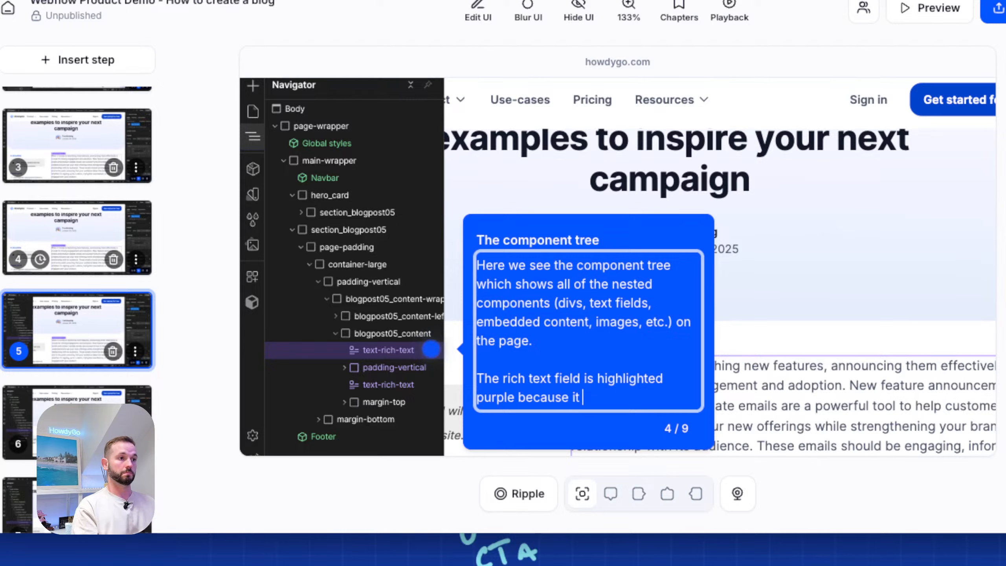
{"action": "type", "text": "is pulling d"}
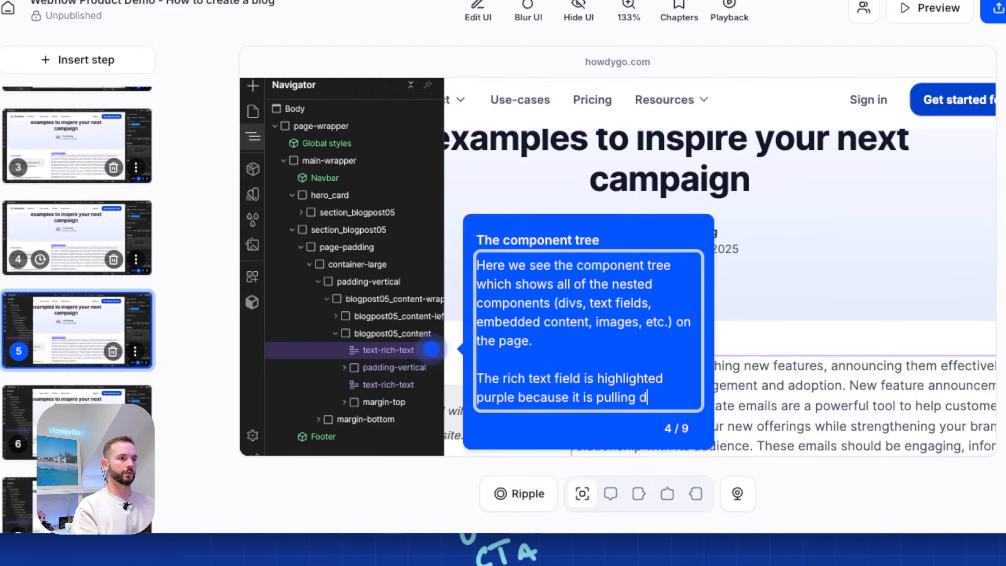
{"action": "type", "text": "ata from teh CMS"}
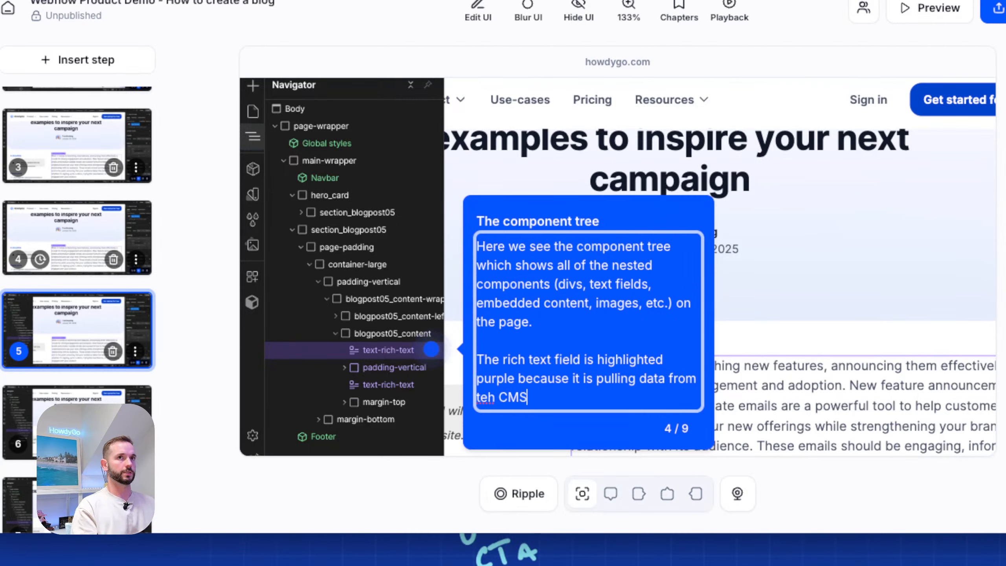
{"action": "key", "text": "BackSpace"}
{"action": "key", "text": "BackSpace"}
{"action": "key", "text": "BackSpace"}
{"action": "key", "text": "BackSpace"}
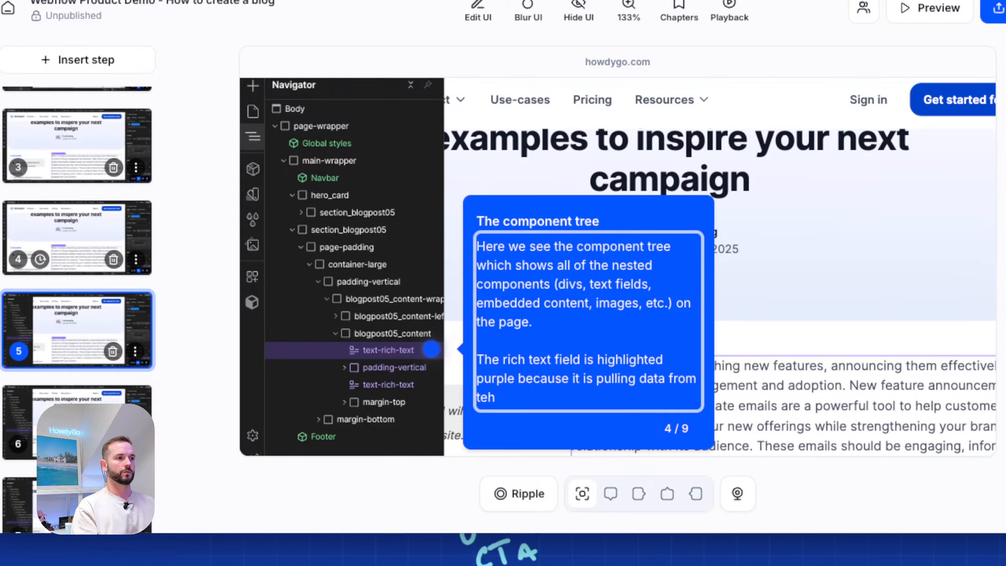
{"action": "key", "text": "BackSpace"}
{"action": "key", "text": "BackSpace"}
{"action": "type", "text": "he CMS."}
{"action": "key", "text": "Escape"}
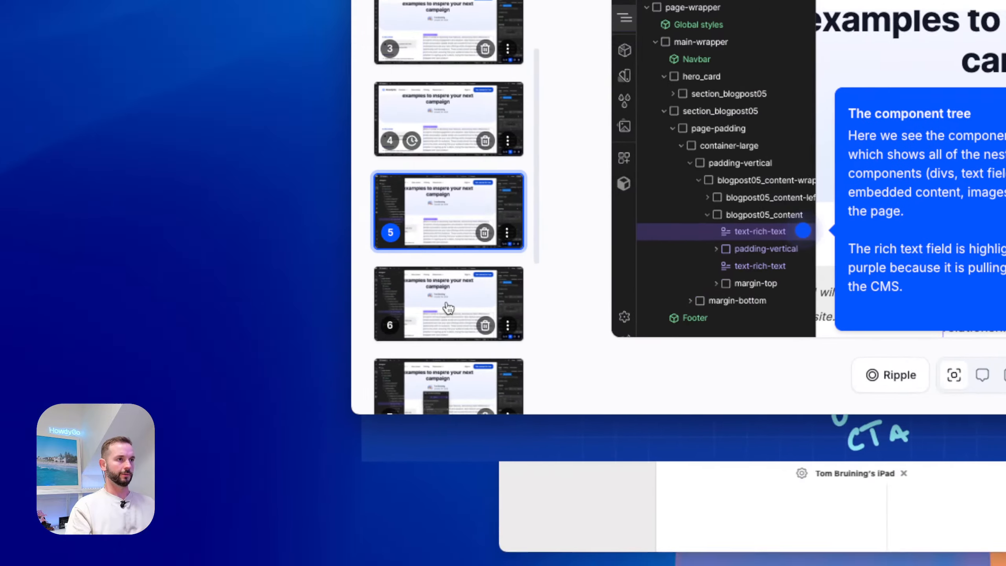
Turn on auto-progress at 0.3 seconds for step 6 and apply a 133% zoom to its screen.
{"action": "left_click", "coordinate": [448, 307]}
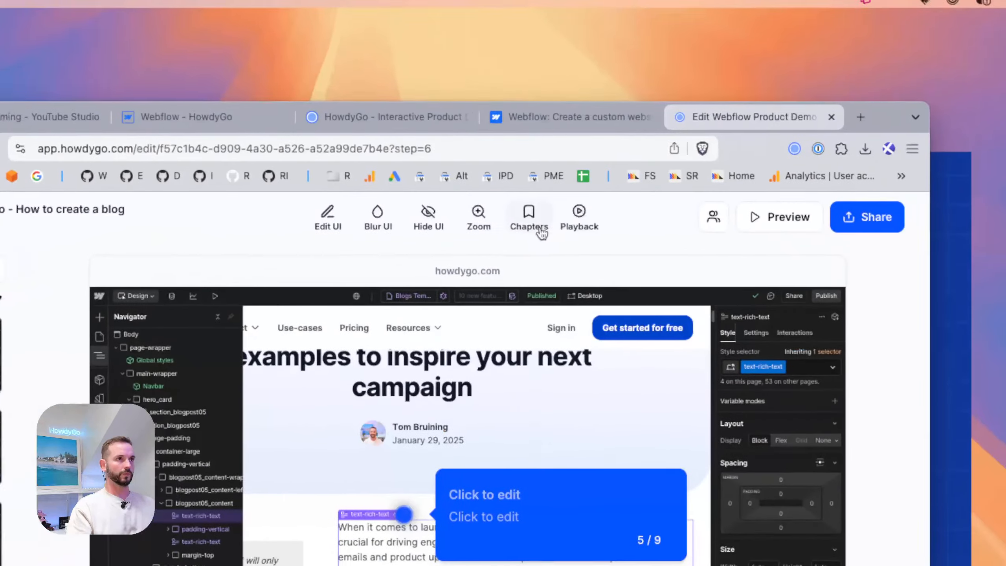
{"action": "left_click", "coordinate": [579, 216]}
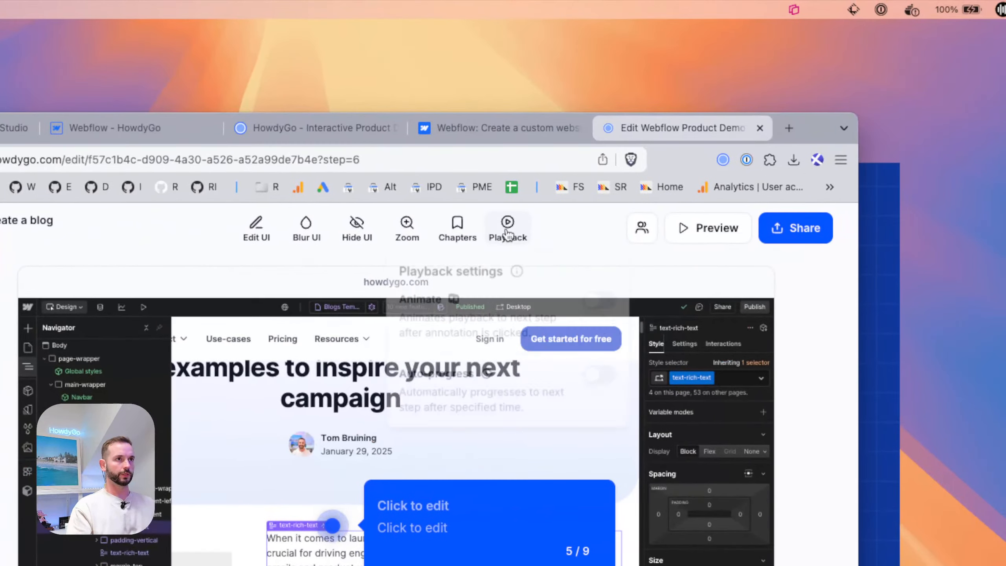
{"action": "left_click", "coordinate": [604, 384]}
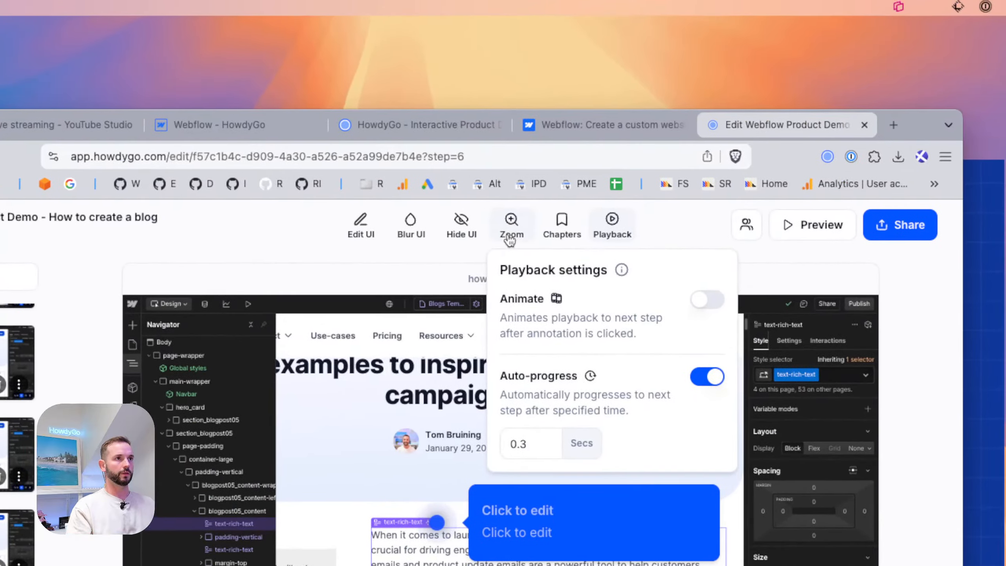
{"action": "left_click", "coordinate": [509, 239]}
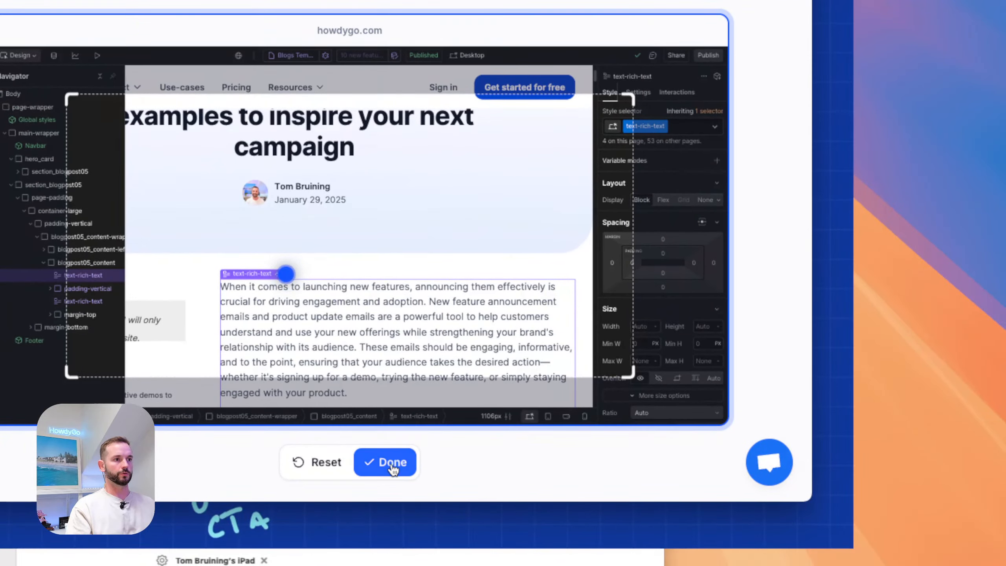
{"action": "left_click", "coordinate": [393, 469]}
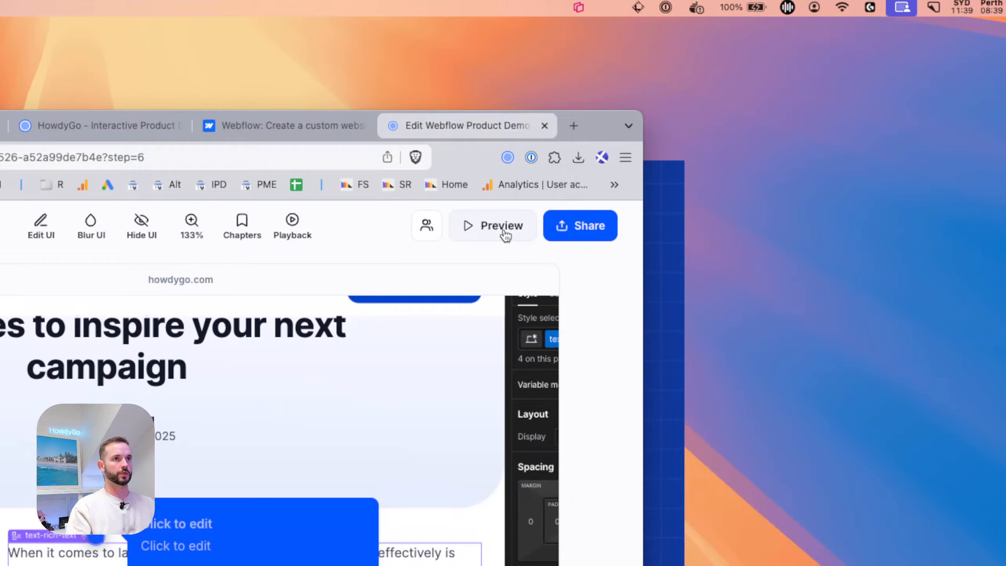
Preview the demo, playing through its annotations up to the rich text settings screen, and return to the editor.
{"action": "left_click", "coordinate": [550, 148]}
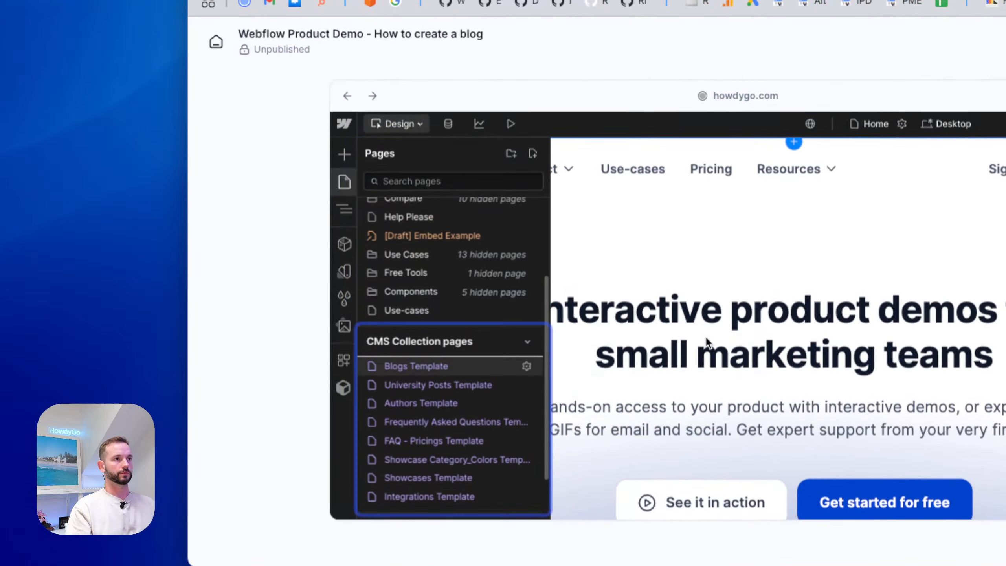
{"action": "left_click", "coordinate": [701, 401]}
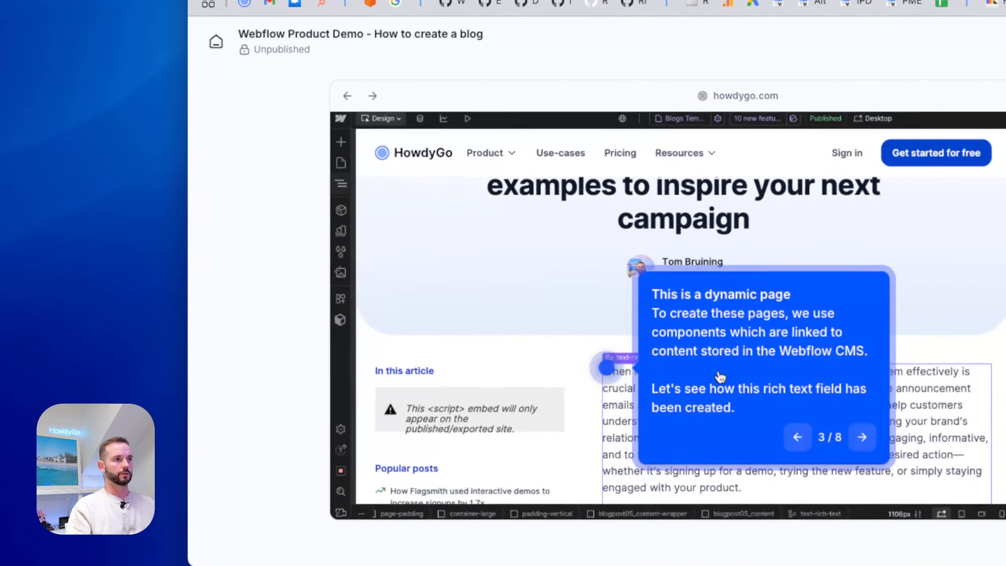
{"action": "left_click", "coordinate": [719, 374]}
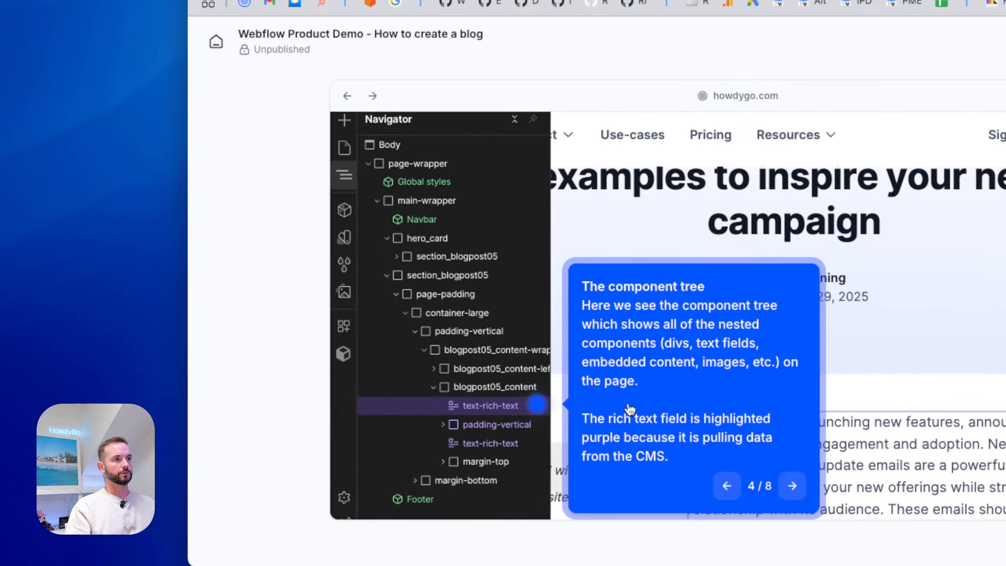
{"action": "left_click", "coordinate": [697, 388]}
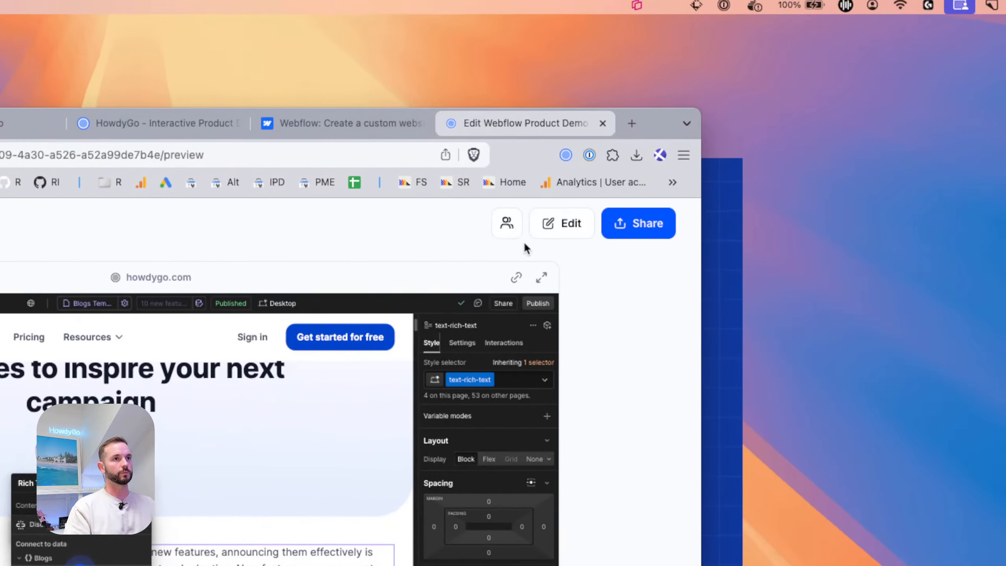
{"action": "left_click", "coordinate": [560, 222]}
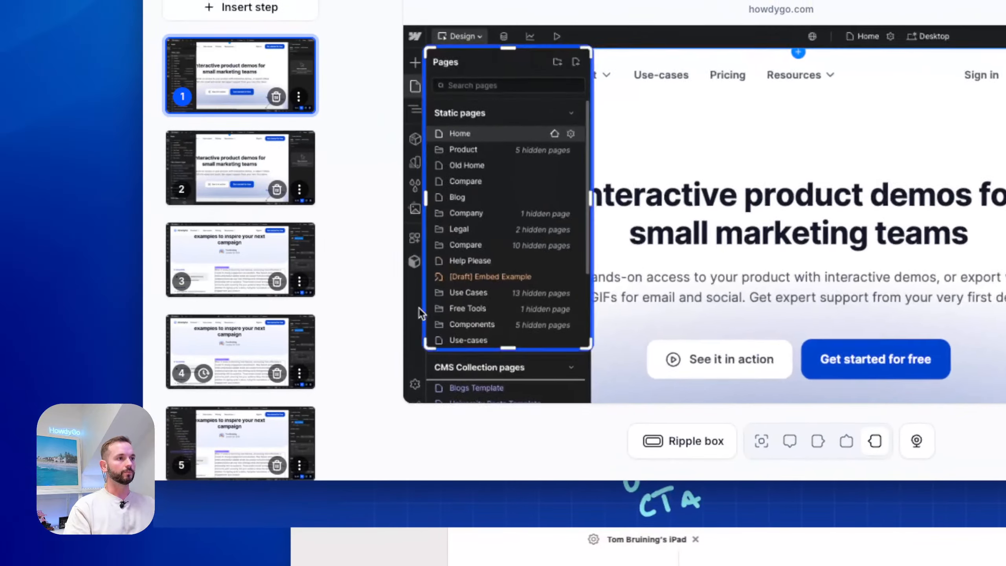
Examine steps 7, 8 and 9 to compare the rich text settings screens and the CMS content screen.
{"action": "scroll", "coordinate": [220, 234], "scroll_direction": "down", "scroll_amount": 10}
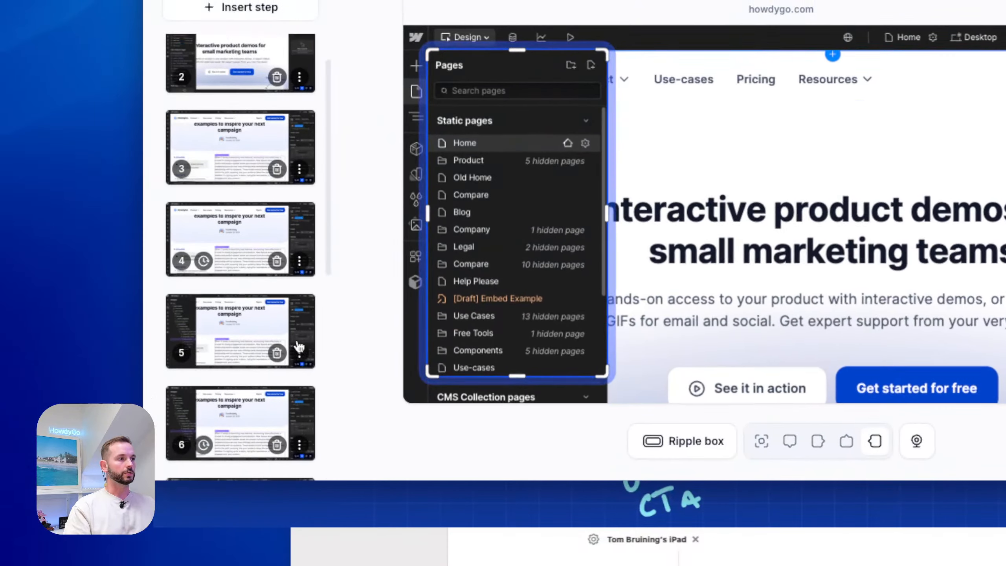
{"action": "left_click", "coordinate": [227, 240]}
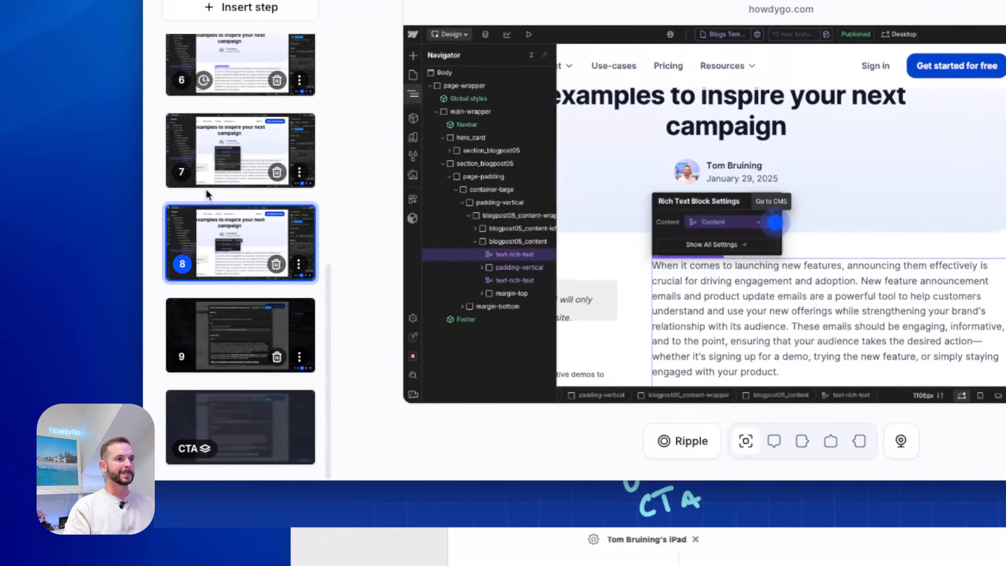
{"action": "left_click", "coordinate": [215, 171]}
{"action": "left_click", "coordinate": [224, 228]}
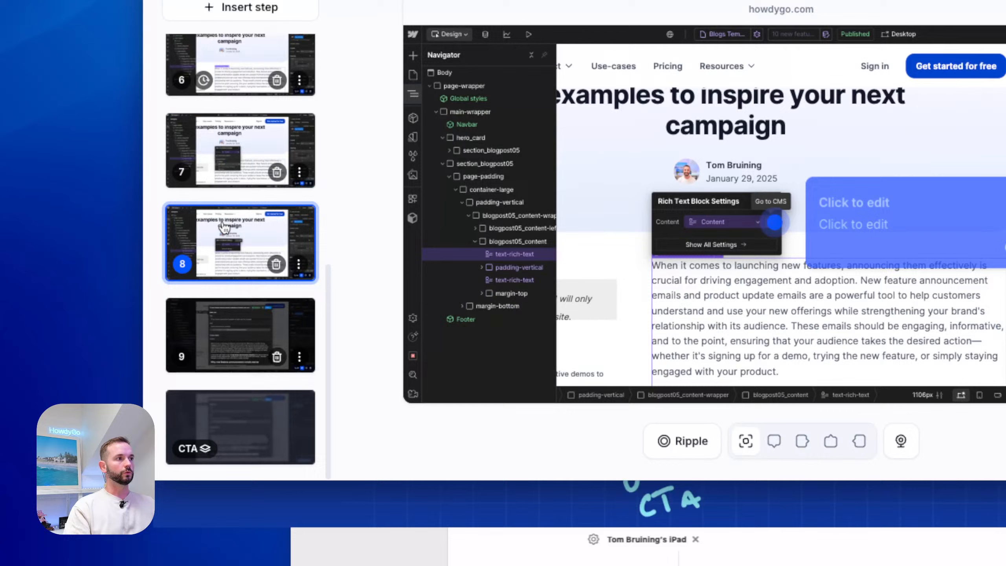
{"action": "left_click", "coordinate": [242, 174]}
{"action": "left_click", "coordinate": [248, 243]}
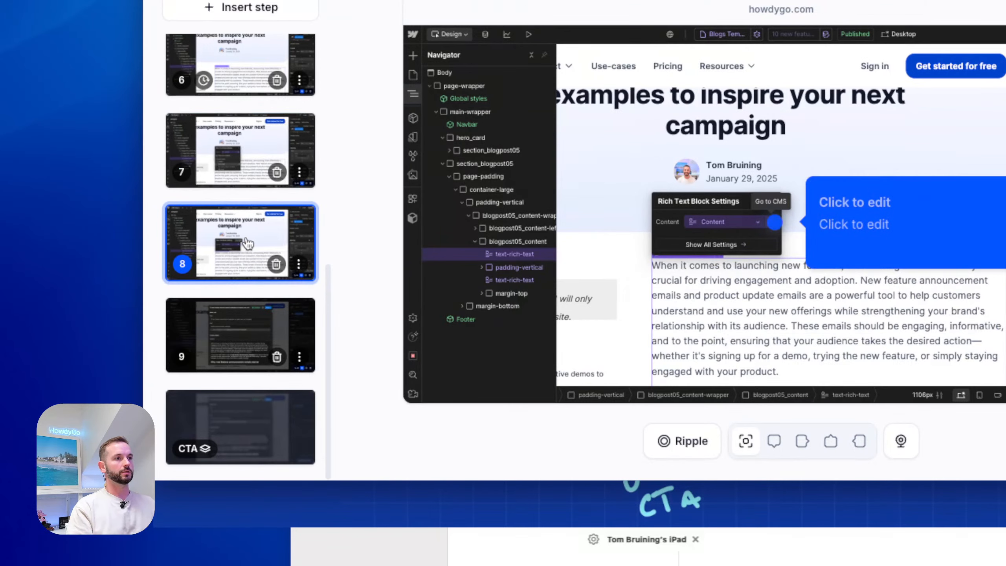
{"action": "left_click", "coordinate": [227, 350]}
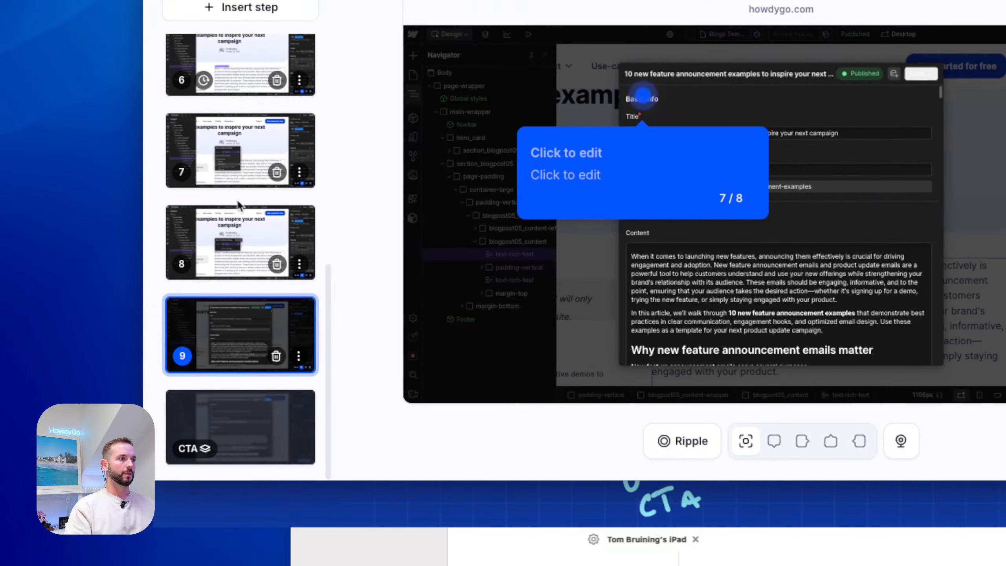
{"action": "left_click", "coordinate": [219, 258]}
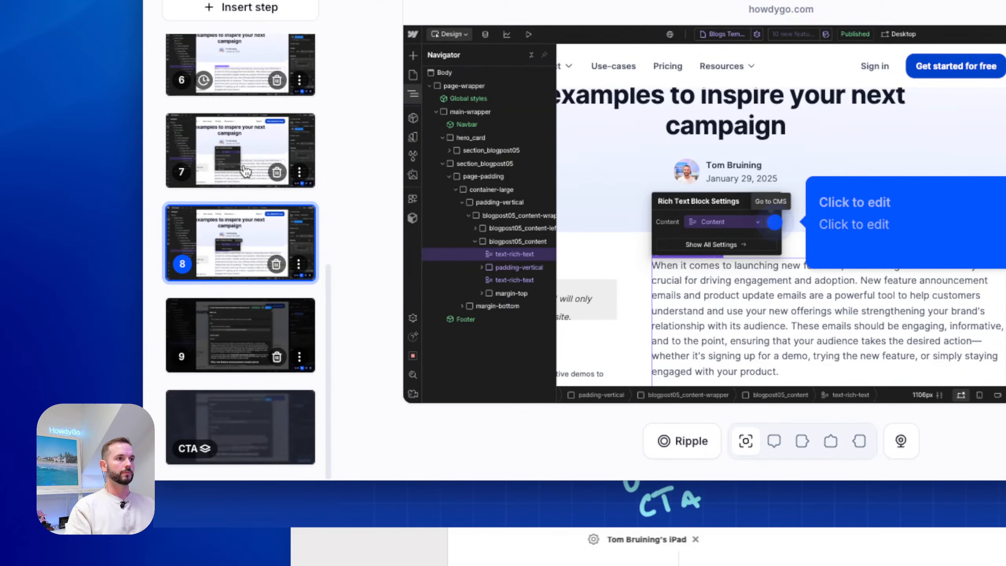
Open the body text of step 7's annotation for editing.
{"action": "left_click", "coordinate": [266, 188]}
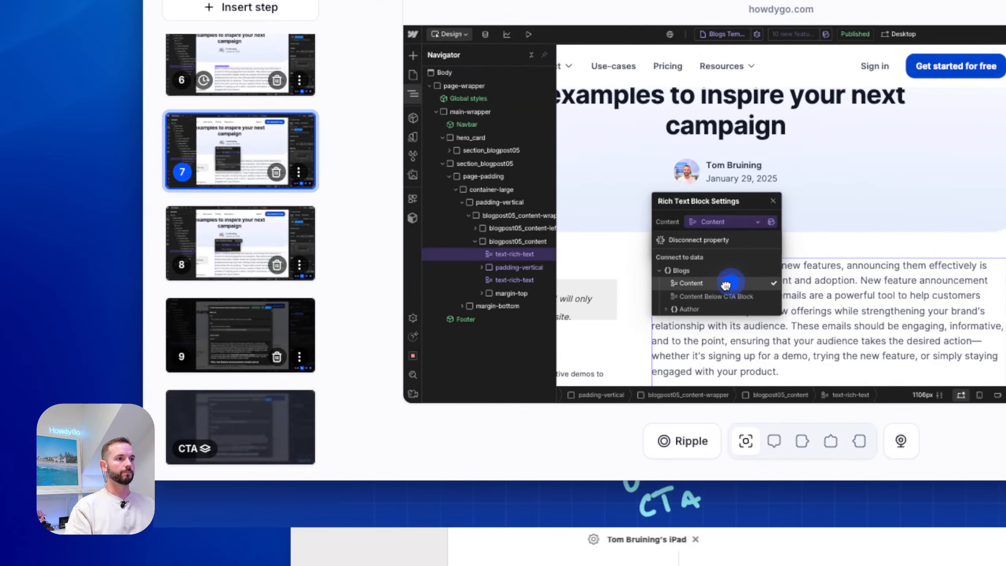
{"action": "left_click", "coordinate": [815, 268]}
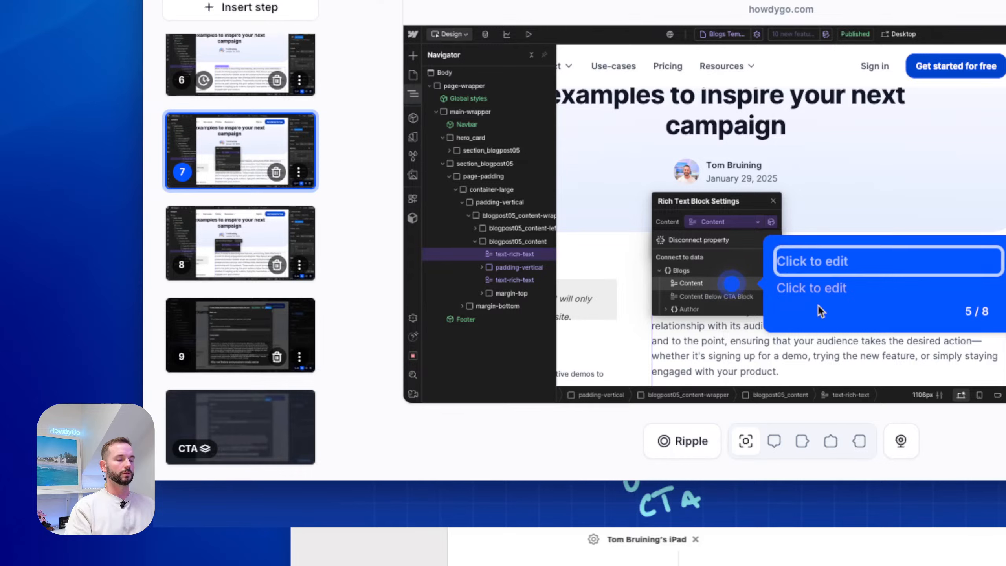
{"action": "left_click", "coordinate": [808, 293]}
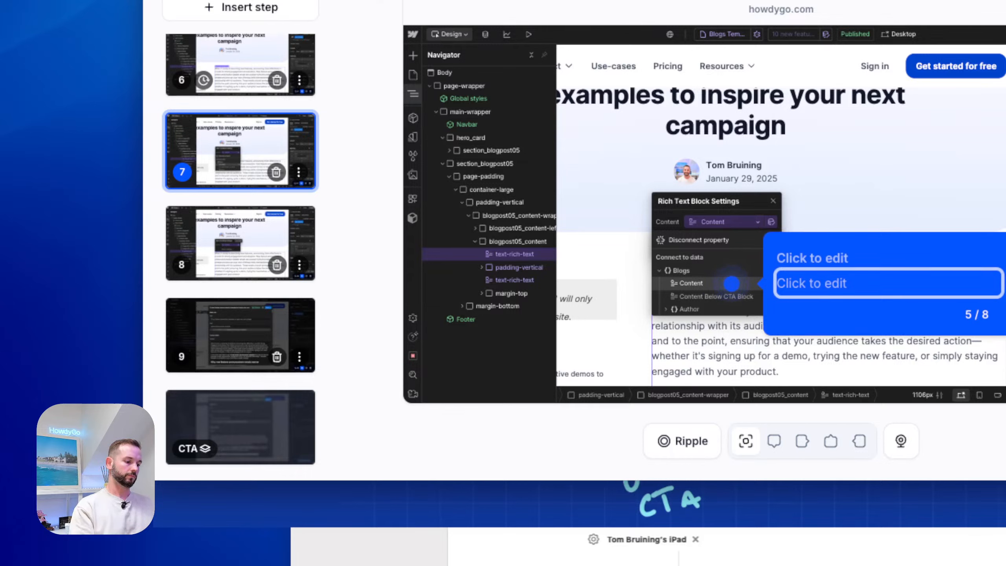
{"action": "type", "text": "Any of the da"}
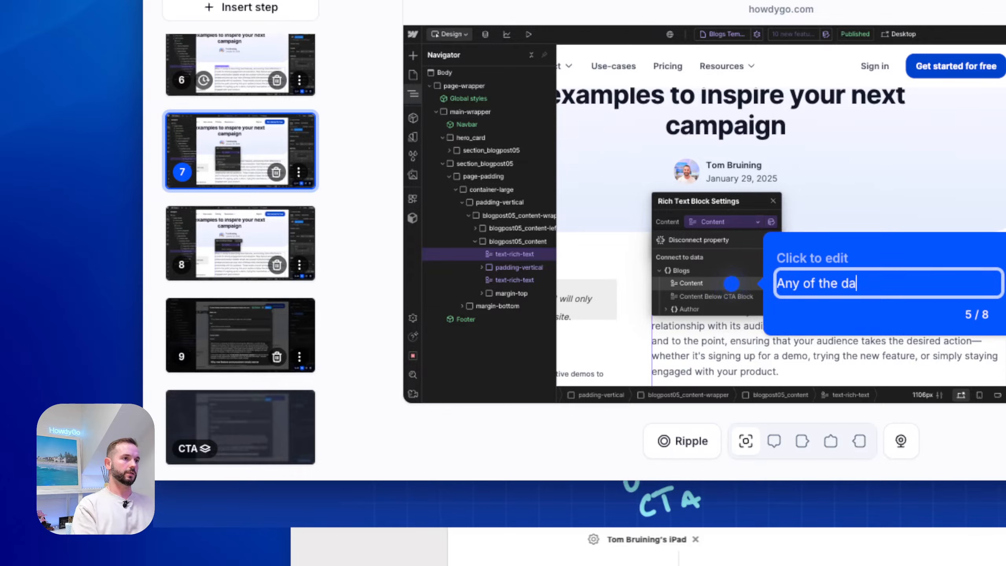
{"action": "type", "text": "ta listed here c"}
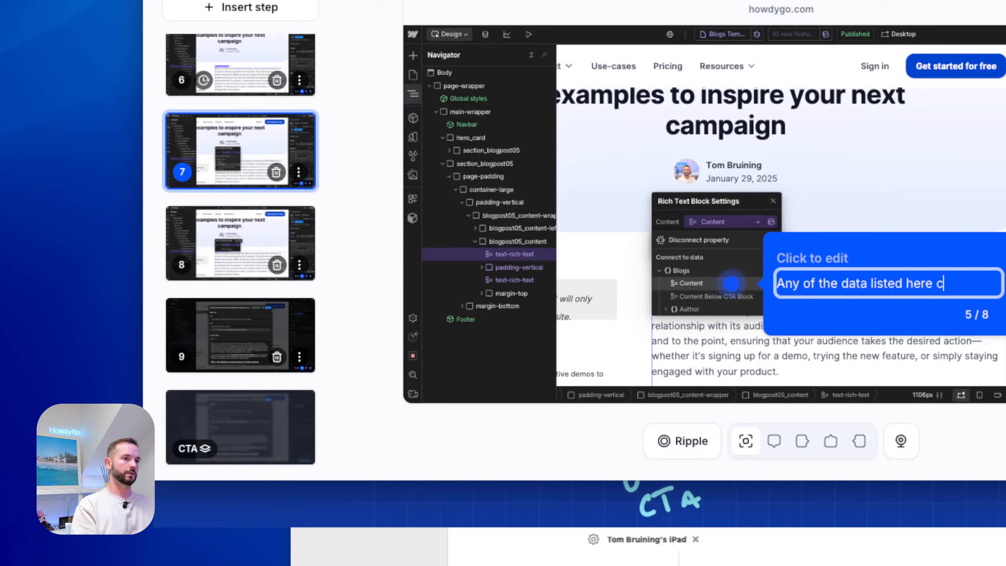
{"action": "type", "text": "na an be use"}
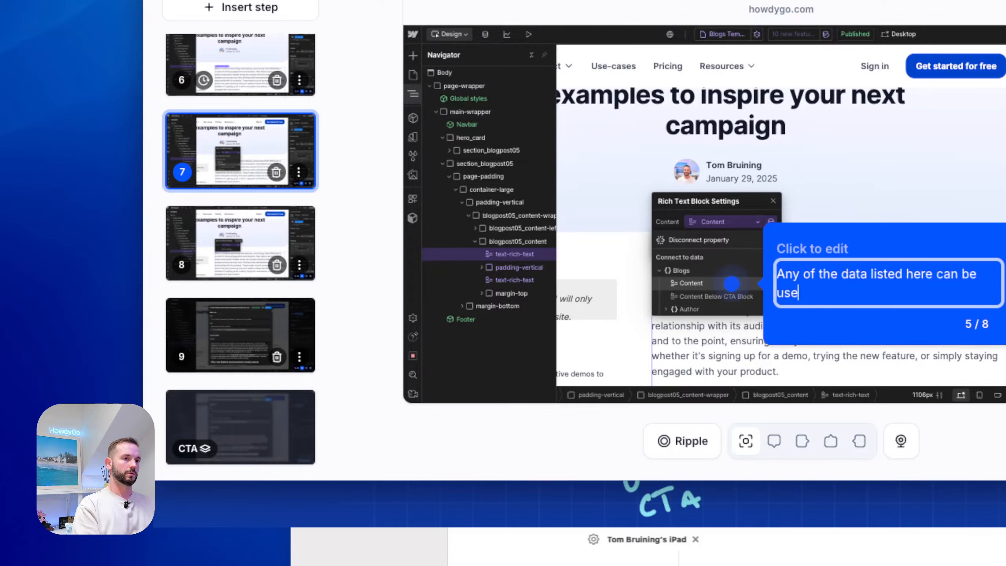
{"action": "type", "text": "d to "}
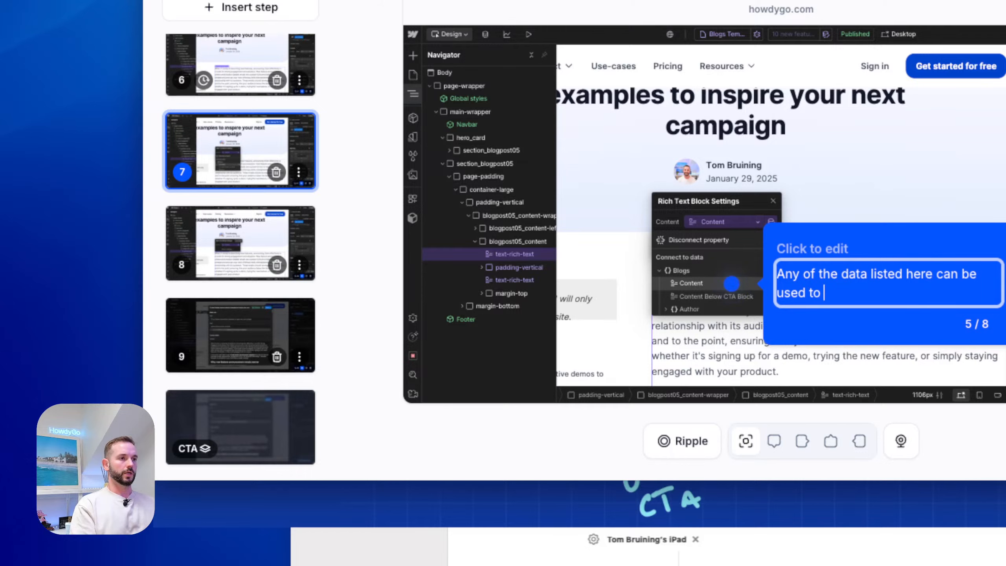
{"action": "type", "text": "connect t"}
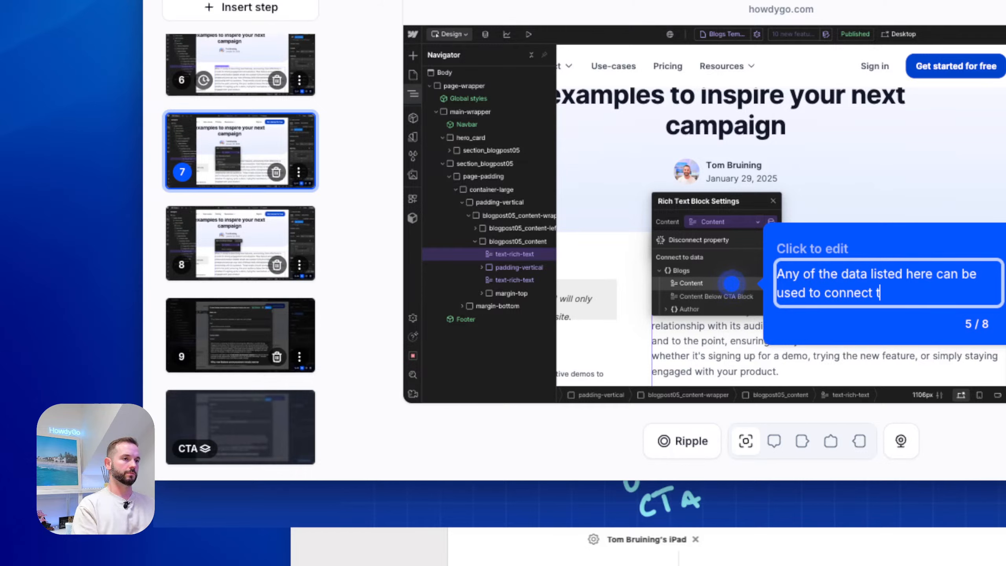
{"action": "key", "text": "BackSpace"}
{"action": "key", "text": "BackSpace"}
{"action": "key", "text": "BackSpace"}
{"action": "key", "text": "BackSpace"}
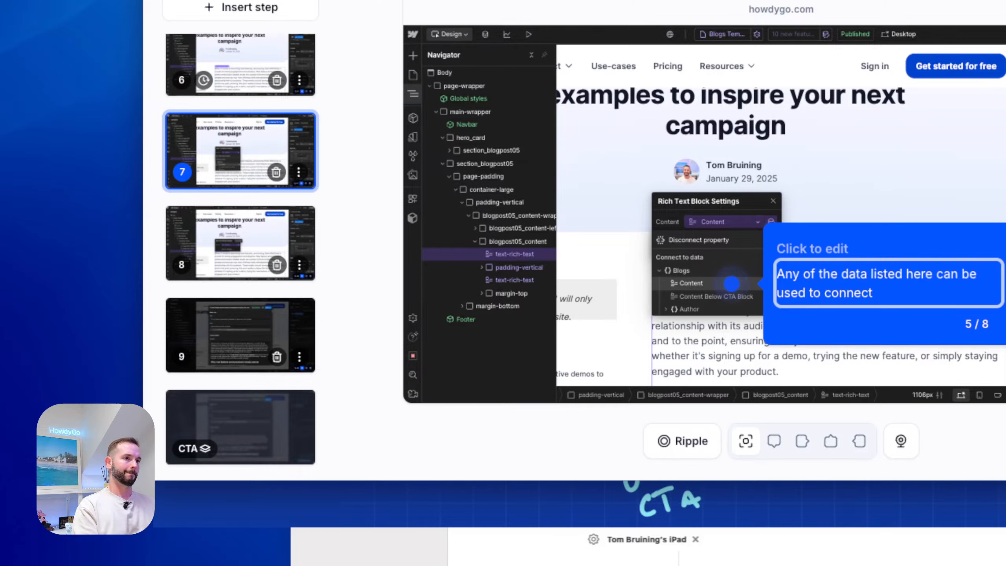
{"action": "type", "text": "inform"}
{"action": "key", "text": "alt+BackSpace"}
{"action": "key", "text": "alt+BackSpace"}
{"action": "key", "text": "alt+BackSpace"}
{"action": "key", "text": "alt+BackSpace"}
{"action": "key", "text": "alt+BackSpace"}
{"action": "key", "text": "alt+BackSpace"}
{"action": "key", "text": "alt+BackSpace"}
{"action": "key", "text": "alt+BackSpace"}
{"action": "key", "text": "alt+BackSpace"}
{"action": "key", "text": "alt+BackSpace"}
{"action": "key", "text": "alt+BackSpace"}
{"action": "key", "text": "alt+BackSpace"}
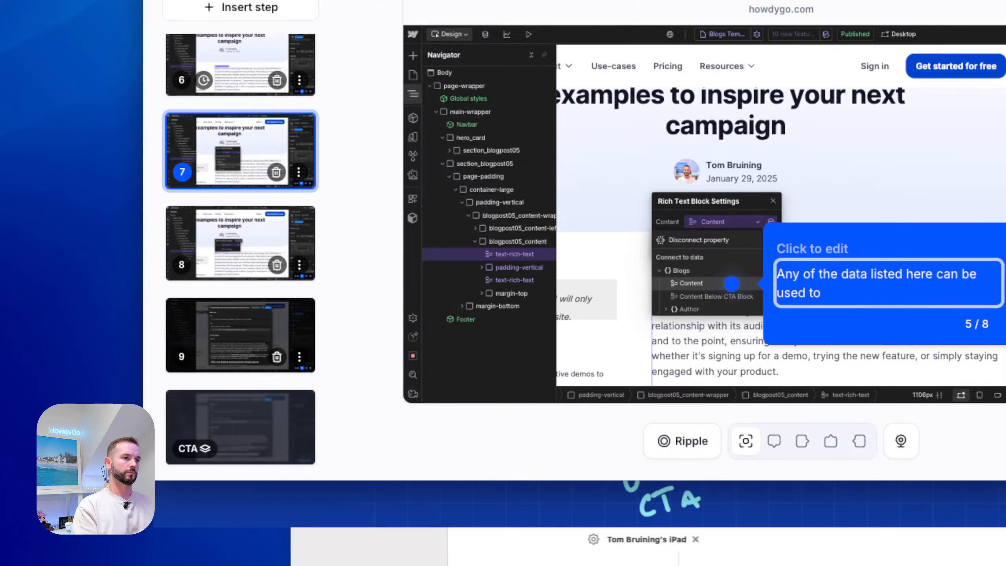
Replace the body text of step 7's annotation with "Any of the fields in your CMS can be connected to outputs in your website.".
{"action": "type", "text": "Any o"}
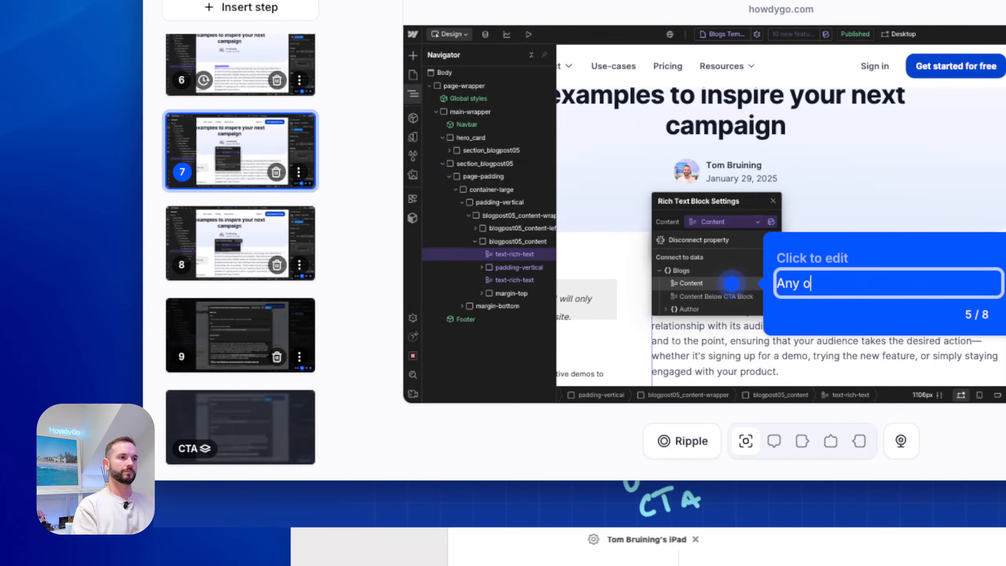
{"action": "type", "text": "f the"}
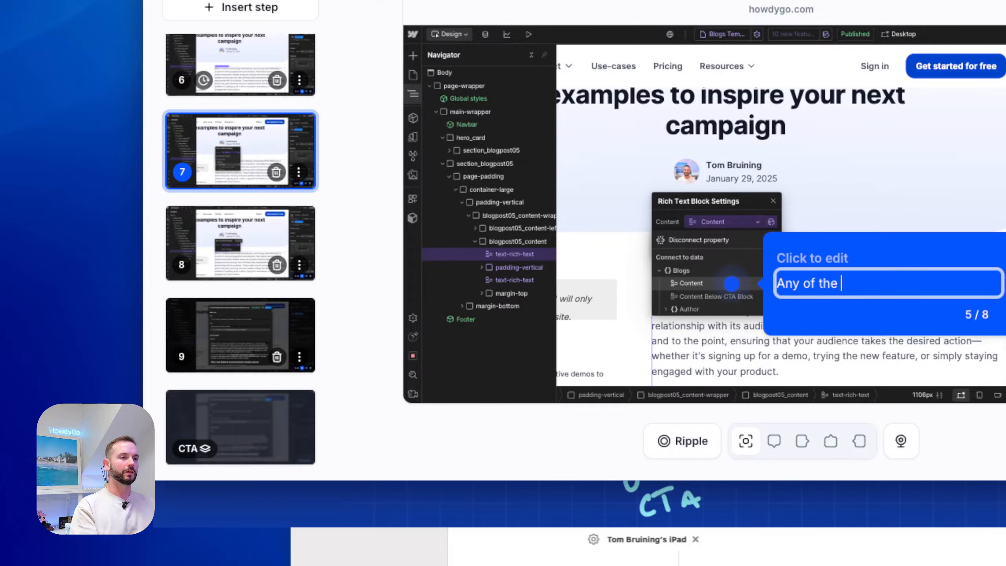
{"action": "key", "text": "BackSpace"}
{"action": "key", "text": "BackSpace"}
{"action": "key", "text": "BackSpace"}
{"action": "key", "text": "BackSpace"}
{"action": "type", "text": "the fields "}
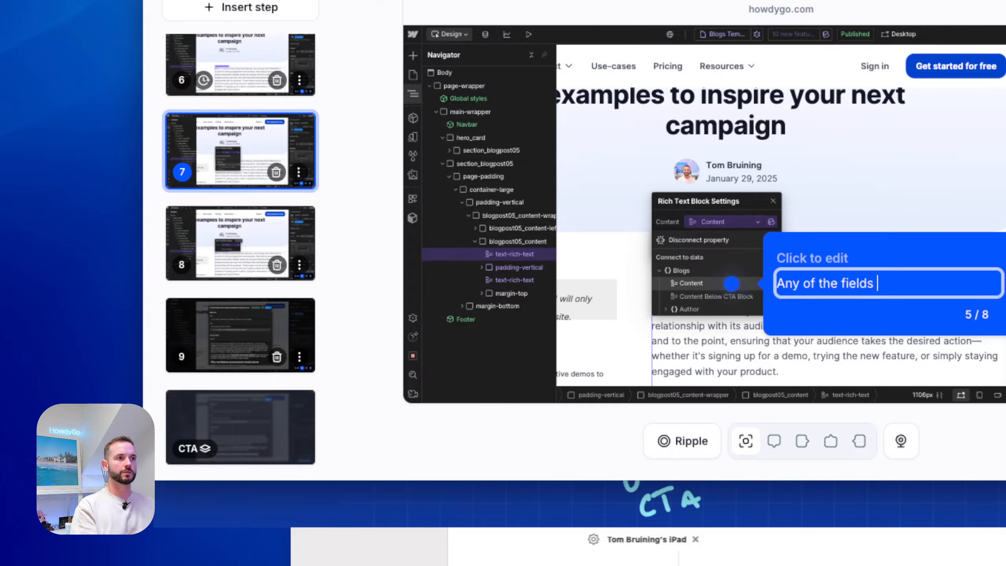
{"action": "type", "text": "in the "}
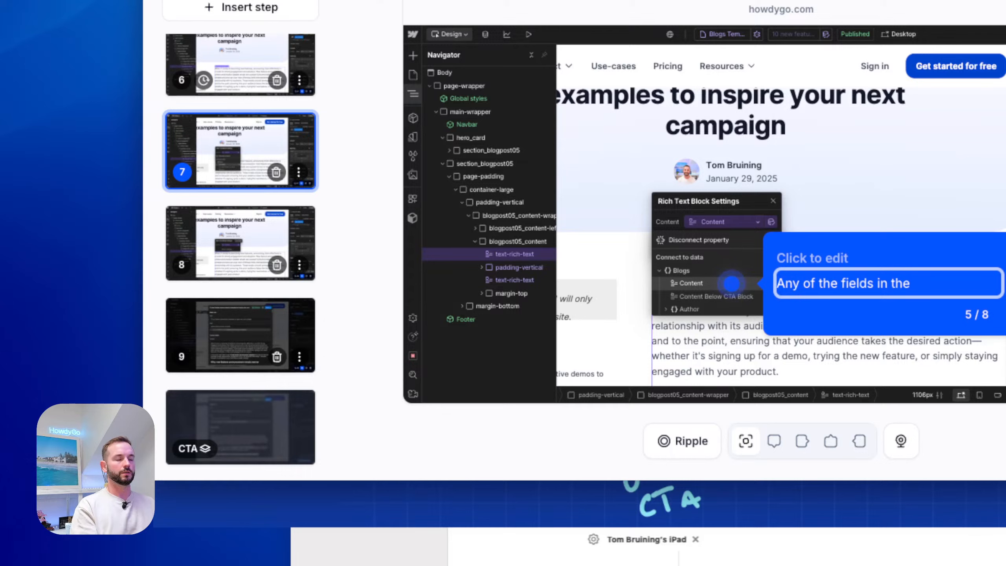
{"action": "type", "text": "CMS"}
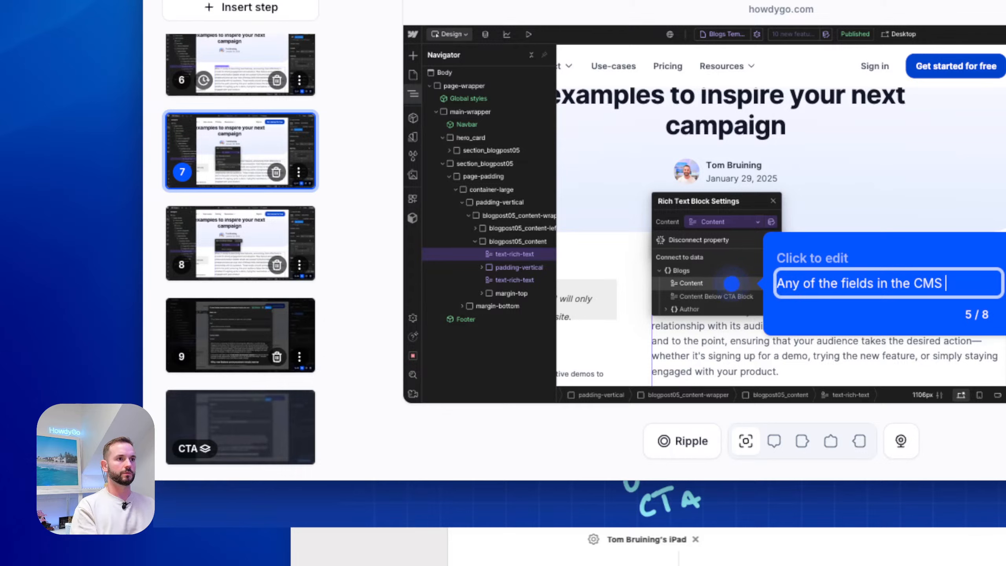
{"action": "key", "text": "BackSpace"}
{"action": "key", "text": "BackSpace"}
{"action": "key", "text": "BackSpace"}
{"action": "key", "text": "BackSpace"}
{"action": "key", "text": "BackSpace"}
{"action": "key", "text": "BackSpace"}
{"action": "key", "text": "BackSpace"}
{"action": "key", "text": "BackSpace"}
{"action": "type", "text": "your CMS ca"}
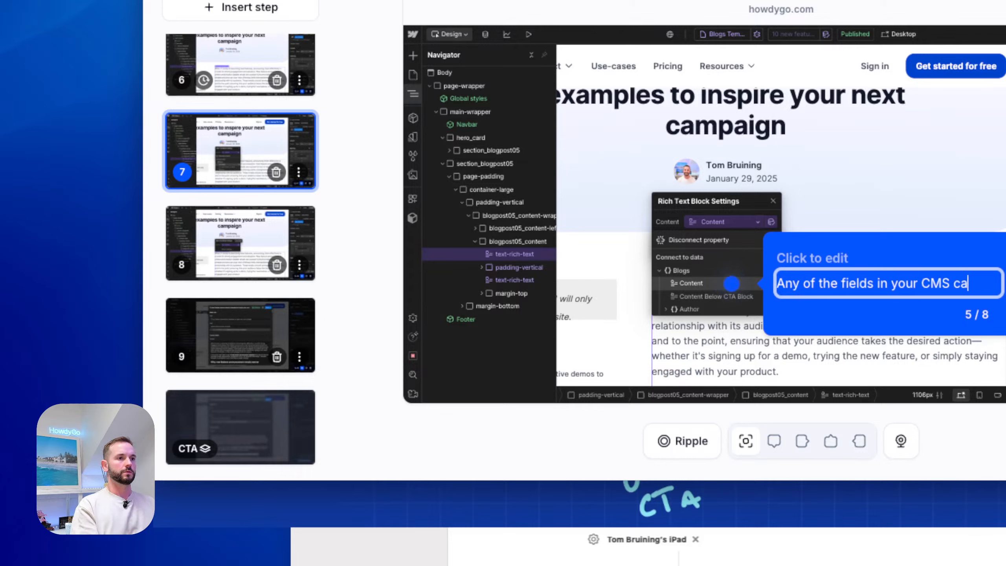
{"action": "type", "text": "n be connected to "}
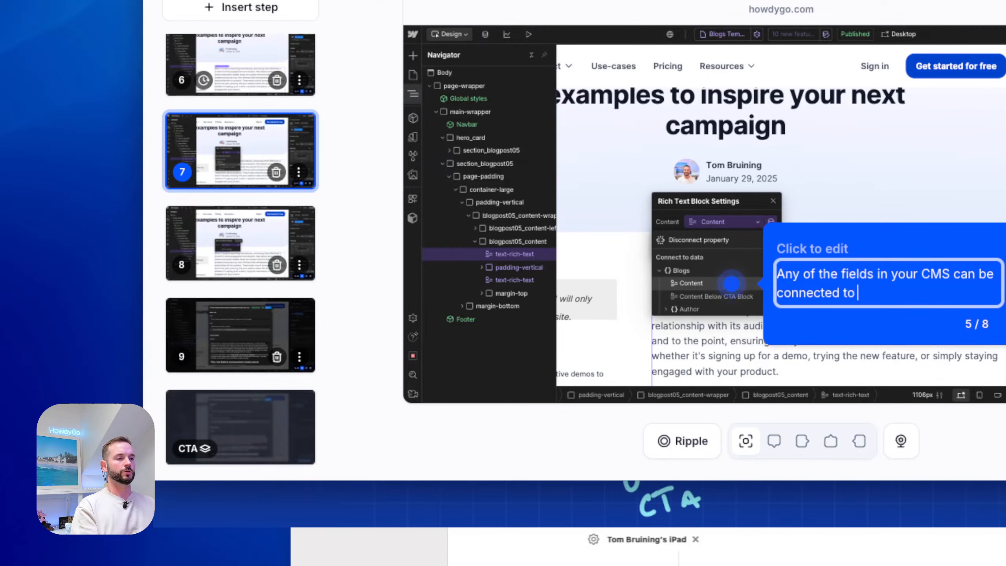
{"action": "type", "text": "ou"}
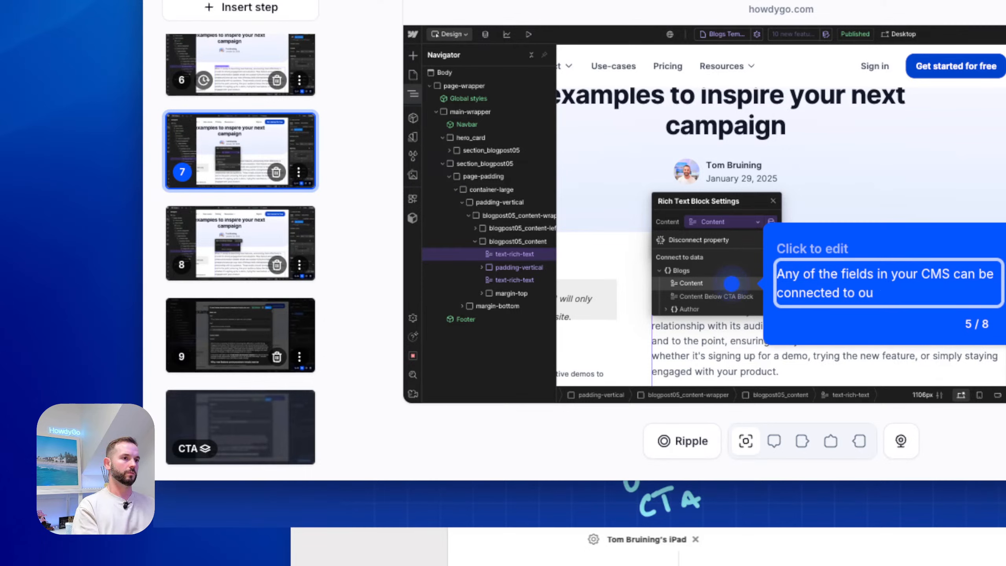
{"action": "type", "text": "yttputs in your"}
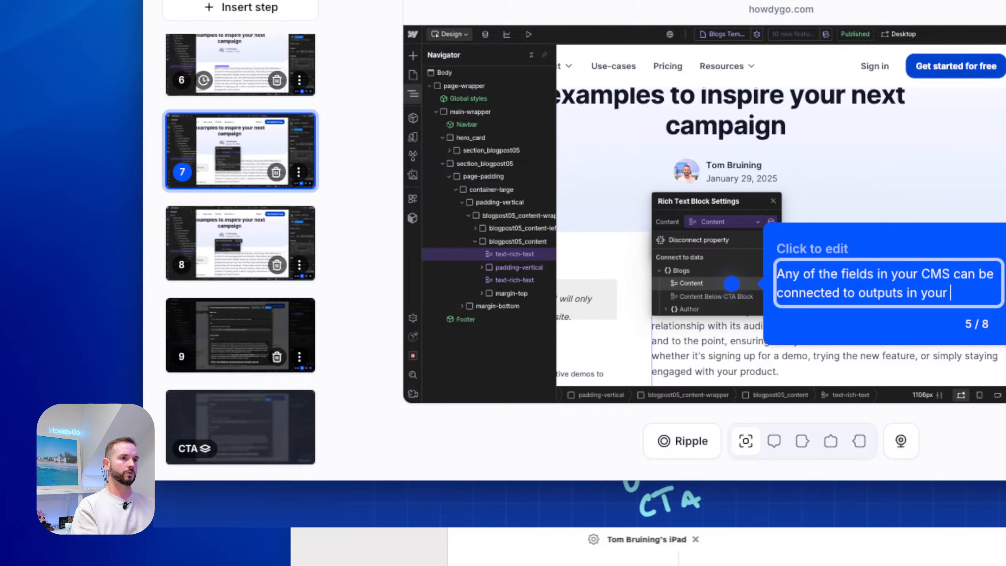
{"action": "type", "text": " website,"}
{"action": "key", "text": "BackSpace"}
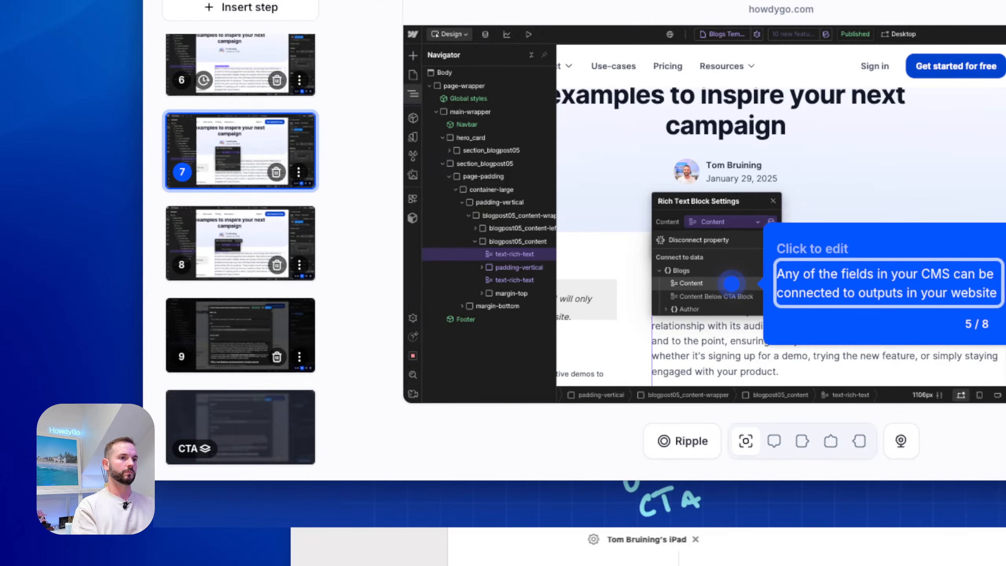
{"action": "type", "text": "."}
Add a second paragraph to step 7's annotation: "Let's take a look at the "Content" field that has been created in HowdyGo's database.".
{"action": "key", "text": "Return"}
{"action": "key", "text": "Return"}
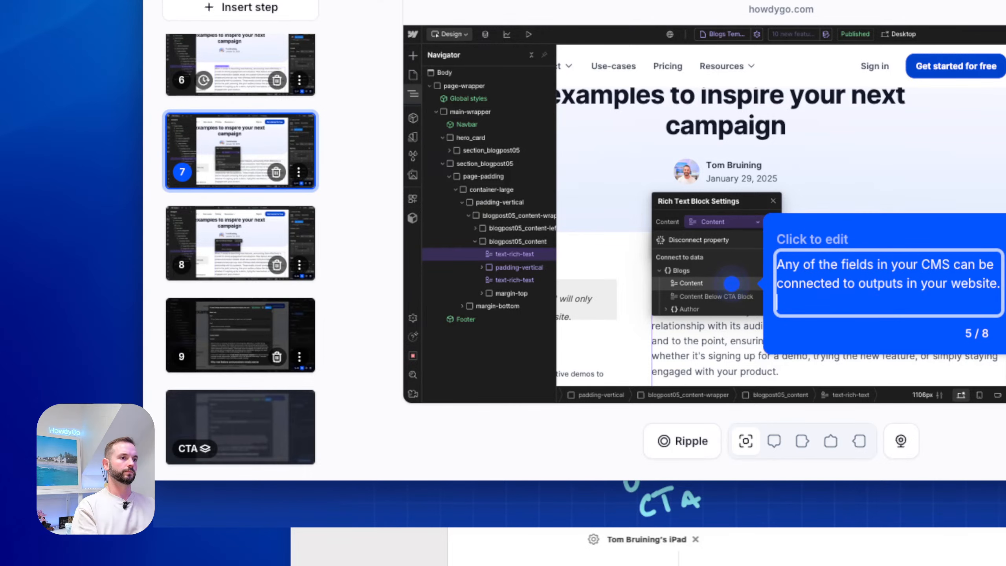
{"action": "type", "text": "Let"}
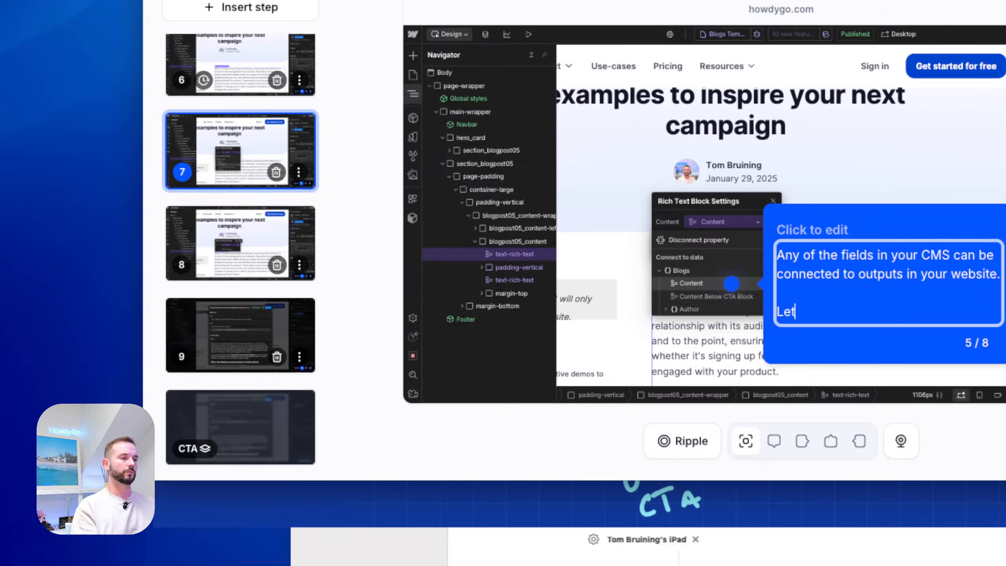
{"action": "type", "text": "s's take a look"}
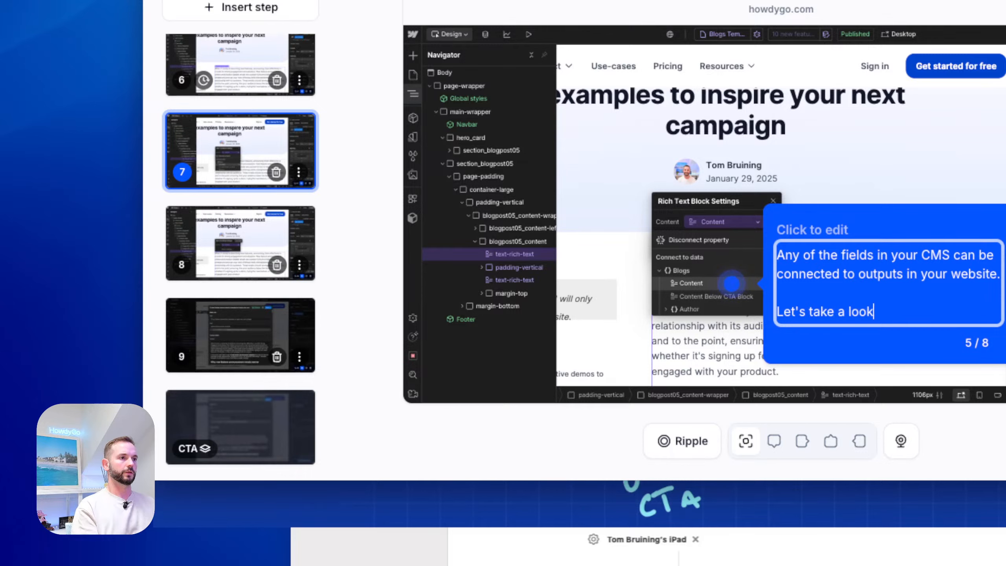
{"action": "type", "text": " at the \"Co"}
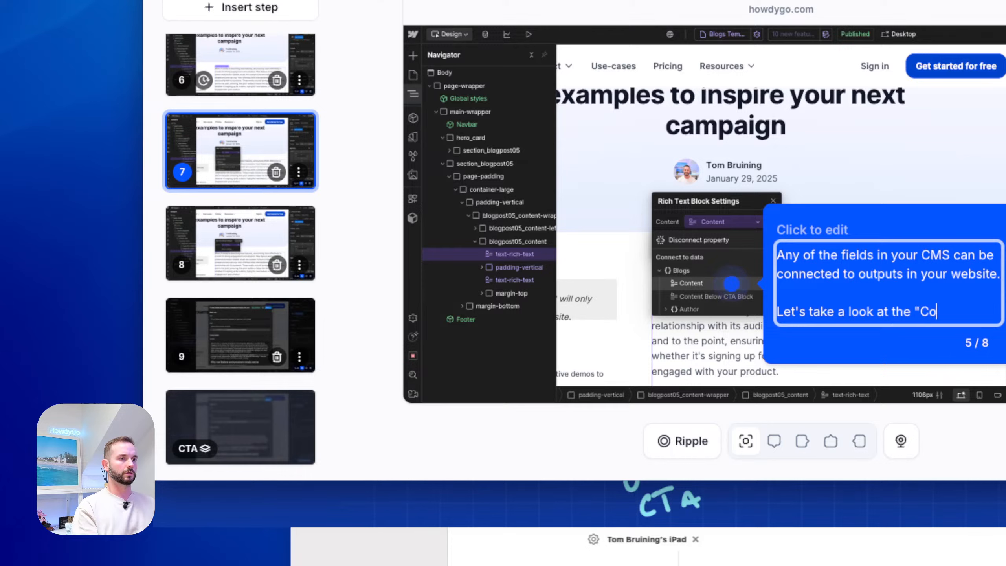
{"action": "type", "text": "ntent\" field t"}
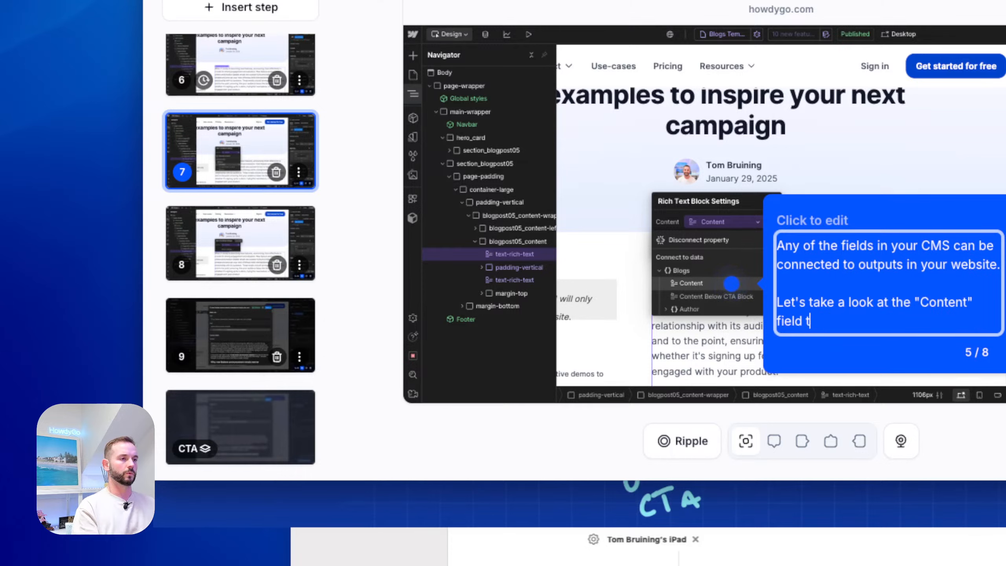
{"action": "type", "text": "hat has been create"}
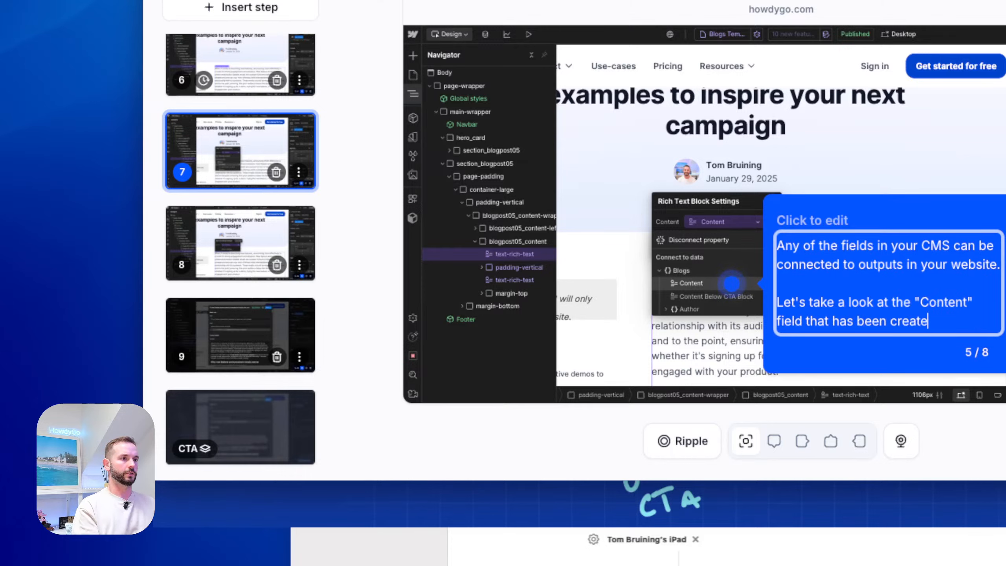
{"action": "type", "text": "d in"}
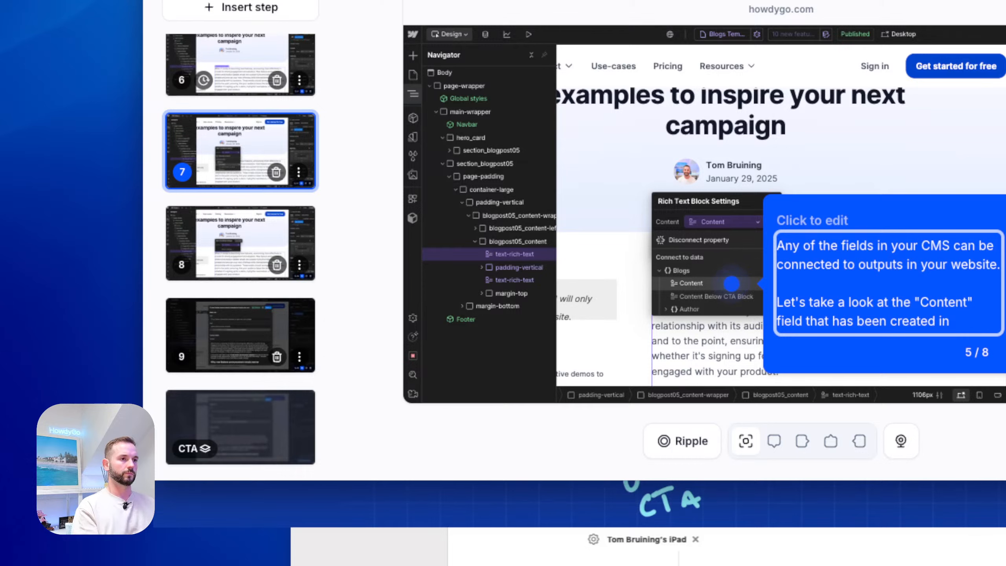
{"action": "type", "text": " HowdyGo's CM"}
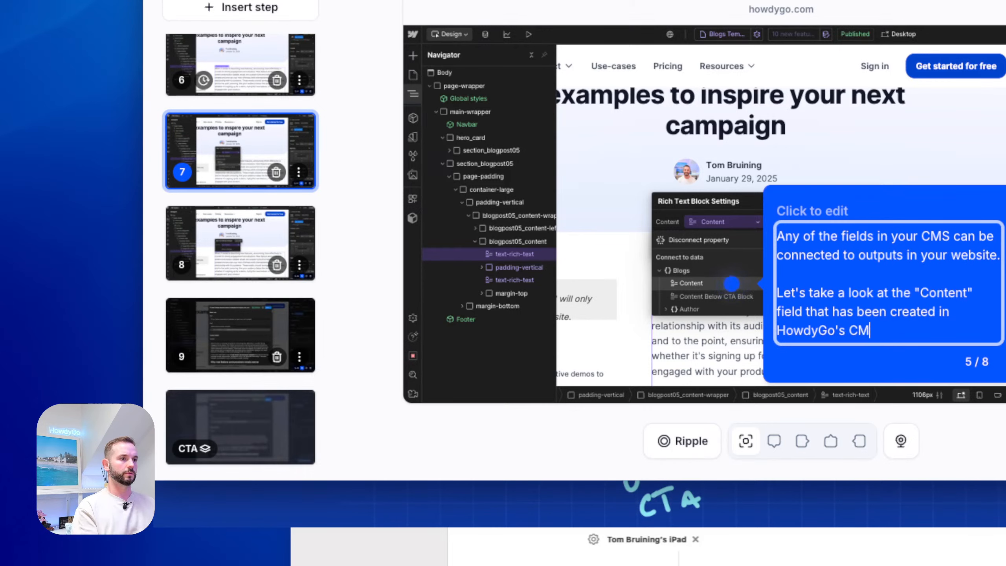
{"action": "type", "text": "database."}
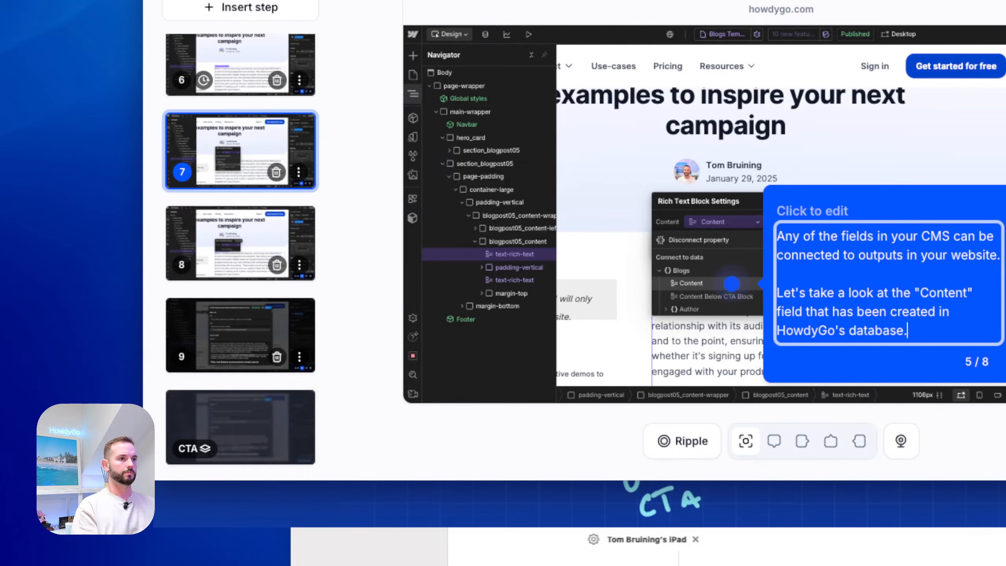
{"action": "key", "text": "Escape"}
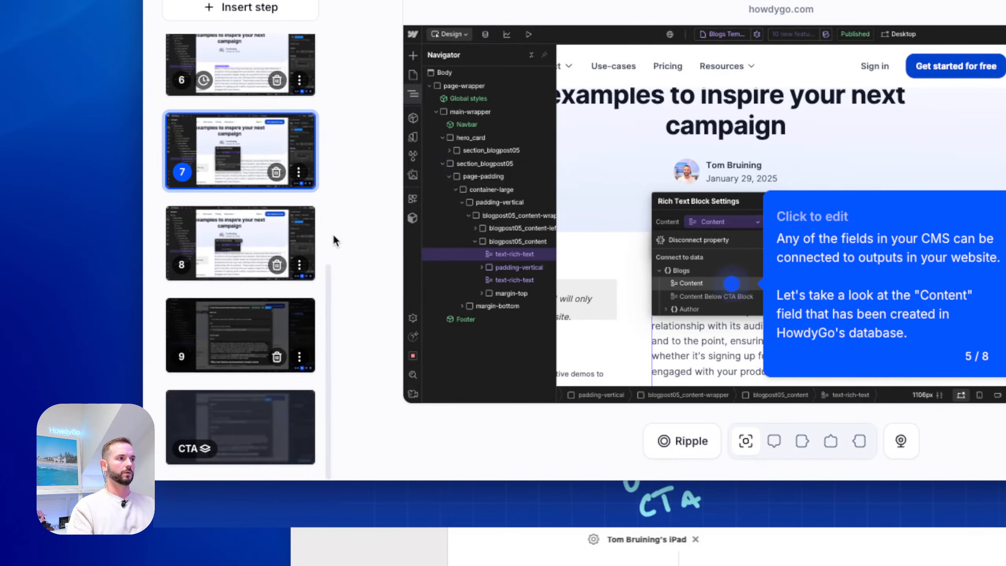
Turn on auto-progress for step 8.
{"action": "left_click", "coordinate": [211, 234]}
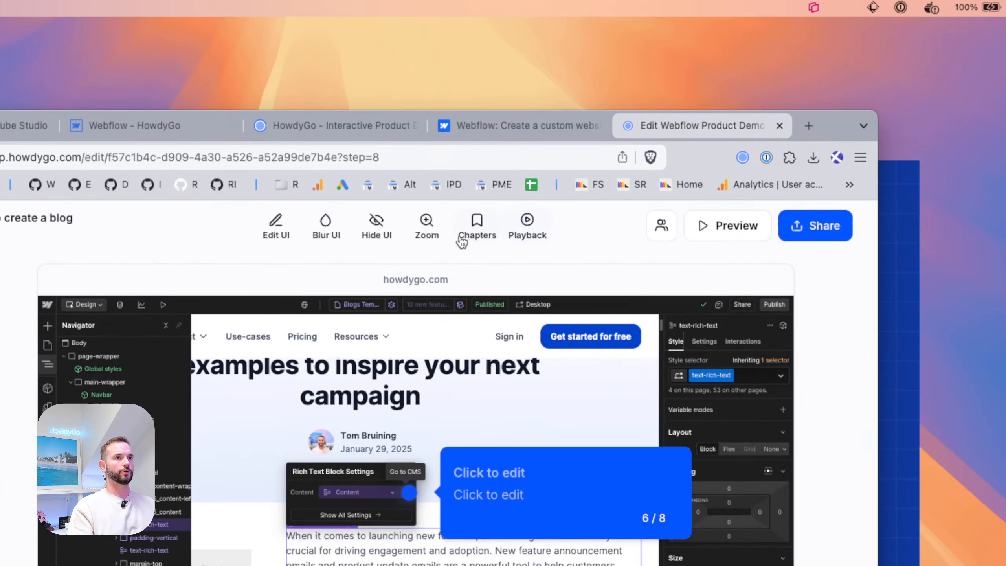
{"action": "left_click", "coordinate": [526, 233]}
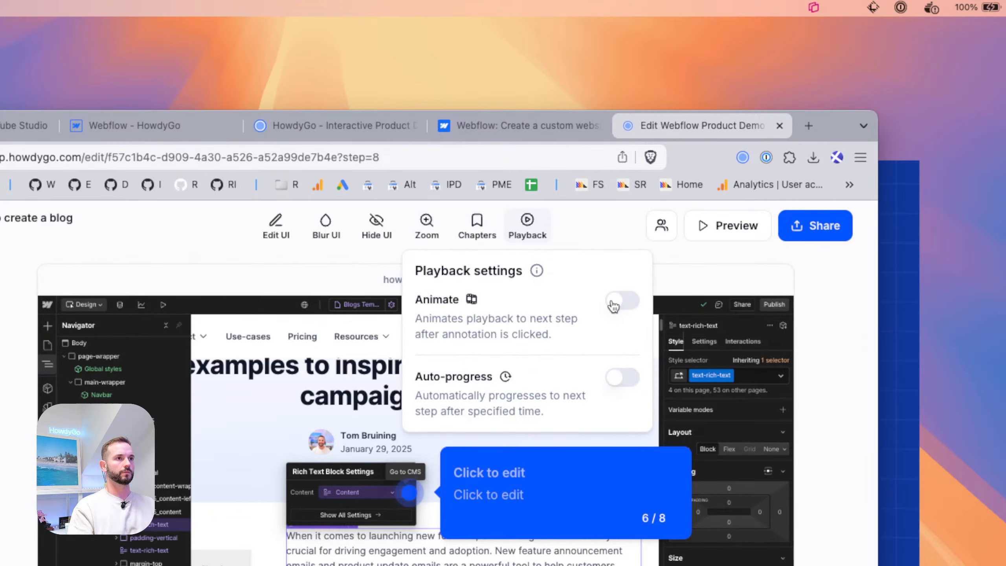
{"action": "left_click", "coordinate": [620, 379]}
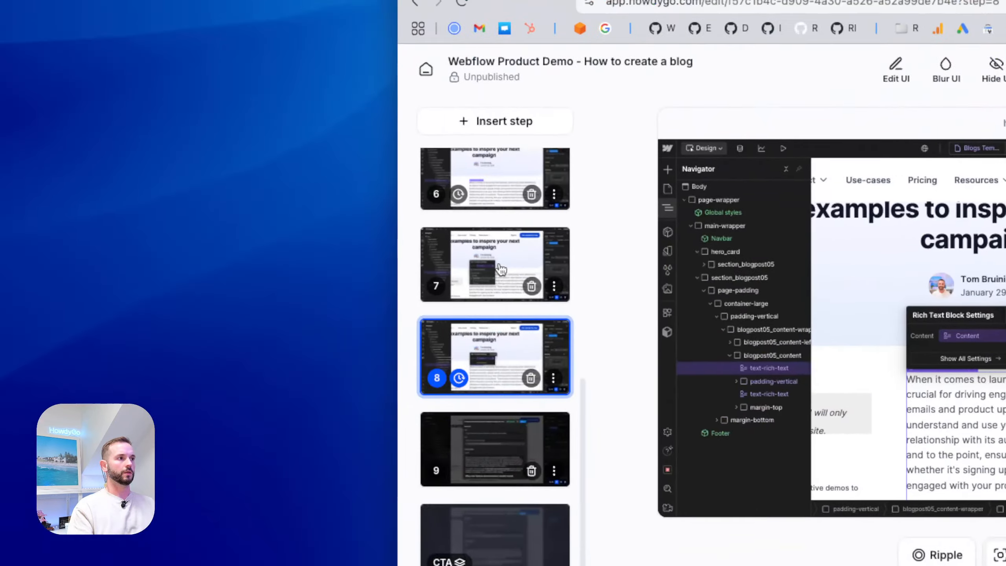
Apply a zoom around the Rich Text Block Settings panel to the screens of steps 7 and 8.
{"action": "left_click", "coordinate": [501, 270]}
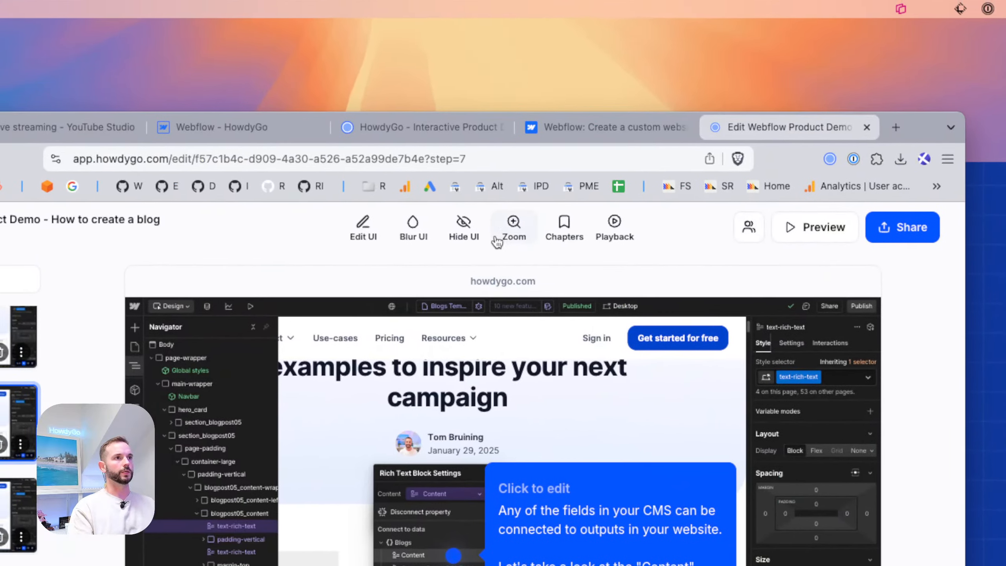
{"action": "left_click", "coordinate": [506, 236]}
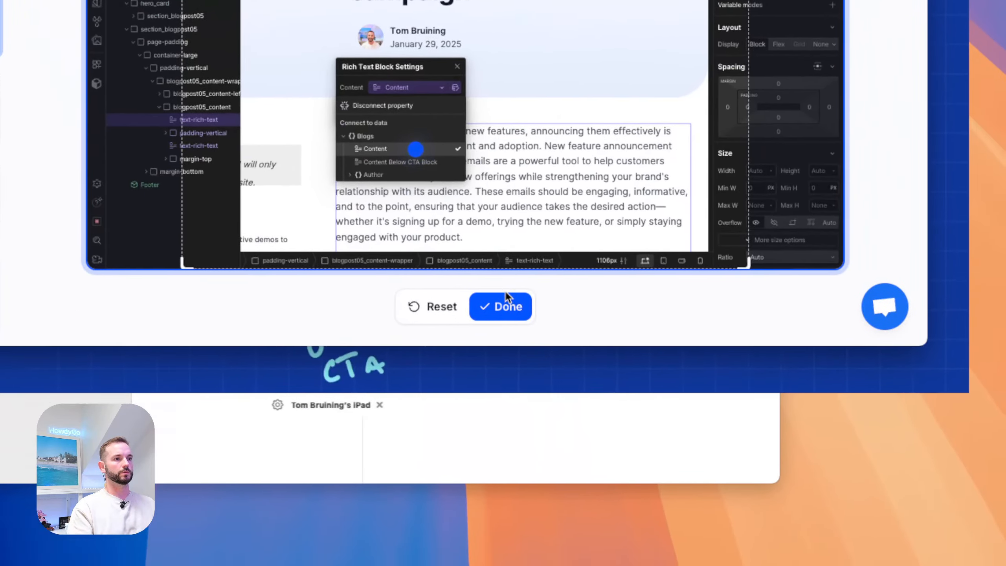
{"action": "left_click", "coordinate": [580, 485]}
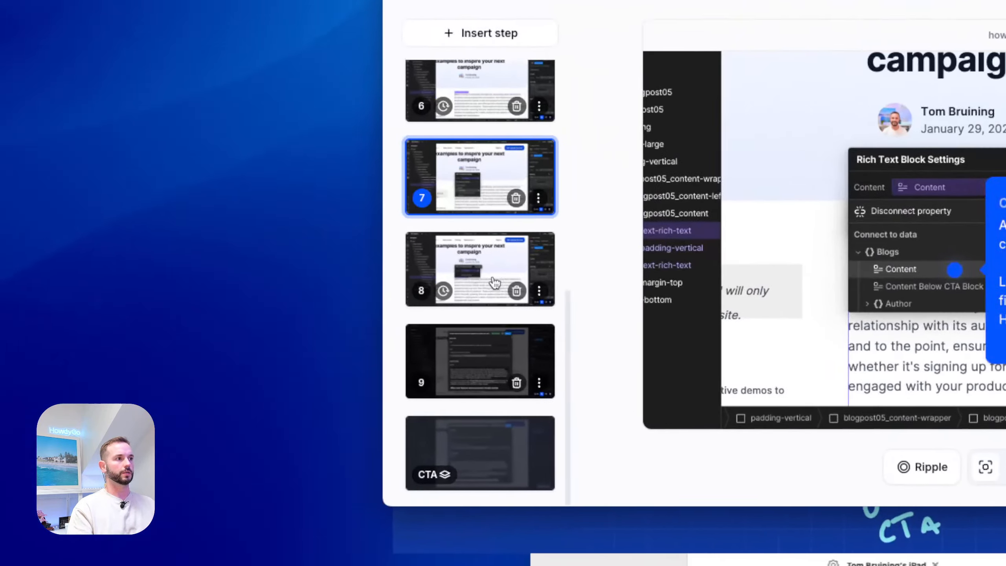
{"action": "left_click", "coordinate": [494, 283]}
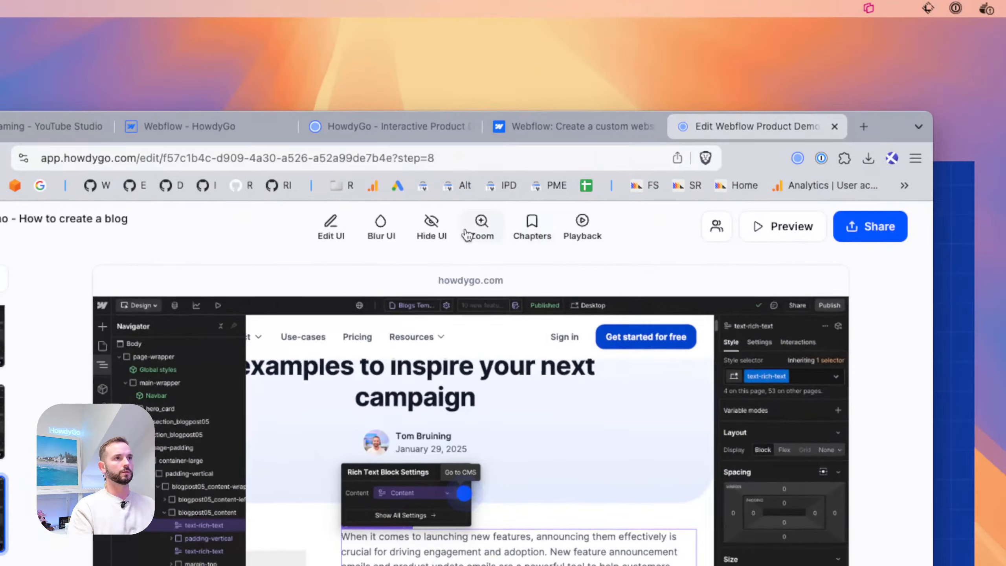
{"action": "left_click", "coordinate": [475, 227]}
{"action": "left_click", "coordinate": [491, 492]}
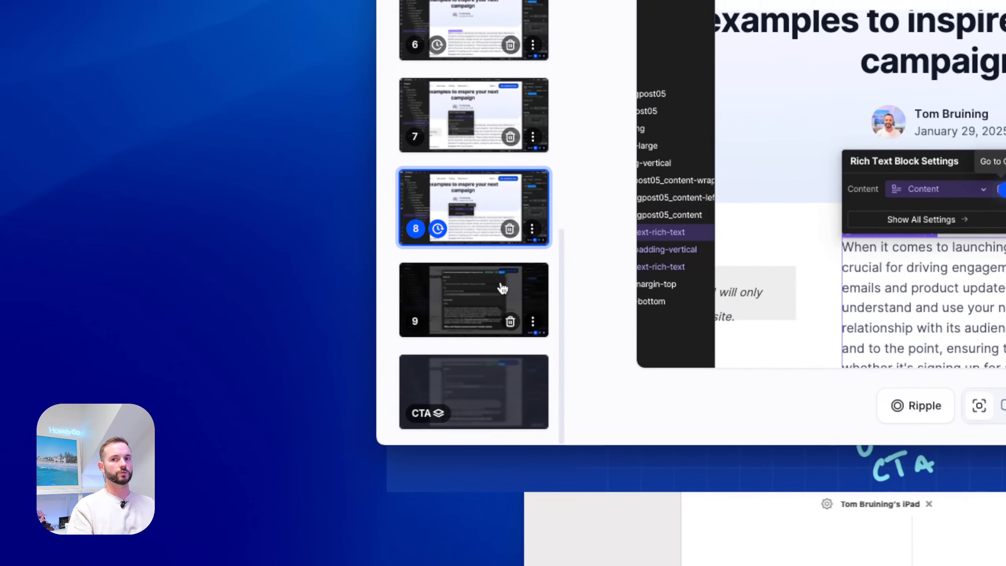
Place step 9's annotation marker level with the Content label in the CMS item dialog, with its text box to the marker's right.
{"action": "left_click", "coordinate": [251, 247]}
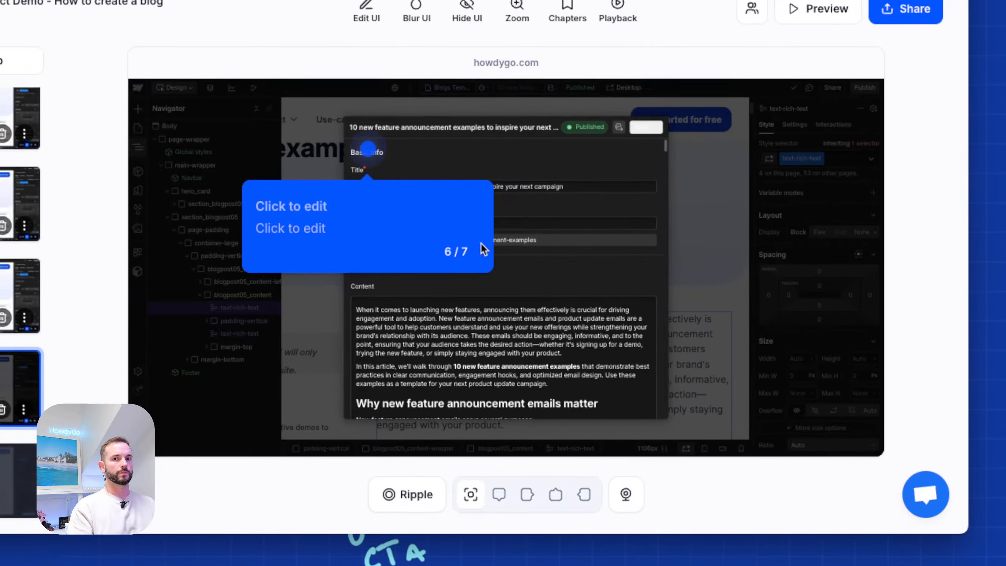
{"action": "left_click_drag", "start_coordinate": [367, 150], "coordinate": [508, 274]}
{"action": "scroll", "coordinate": [618, 278], "scroll_direction": "down", "scroll_amount": 20}
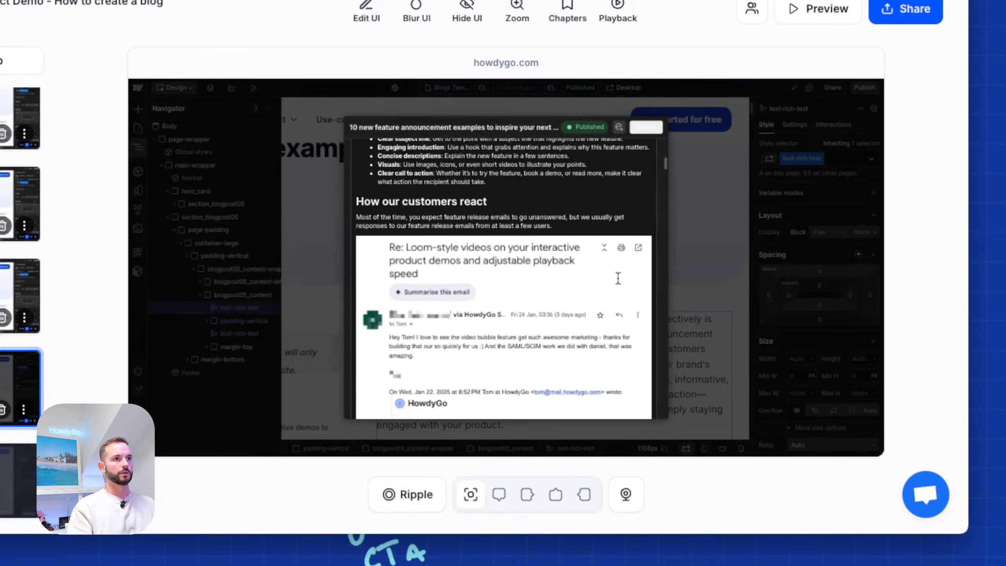
{"action": "scroll", "coordinate": [617, 278], "scroll_direction": "down", "scroll_amount": 20}
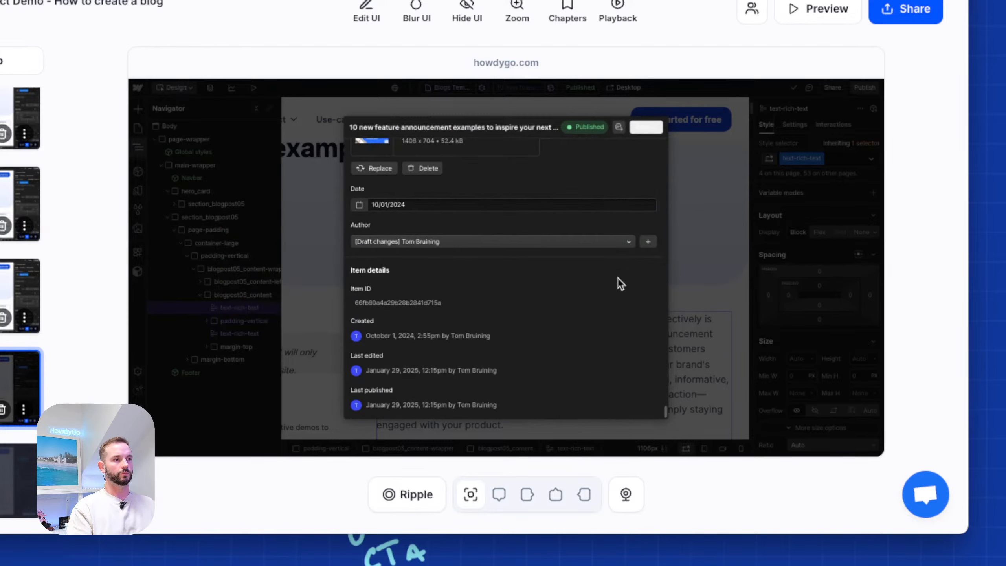
{"action": "scroll", "coordinate": [618, 278], "scroll_direction": "up", "scroll_amount": 20}
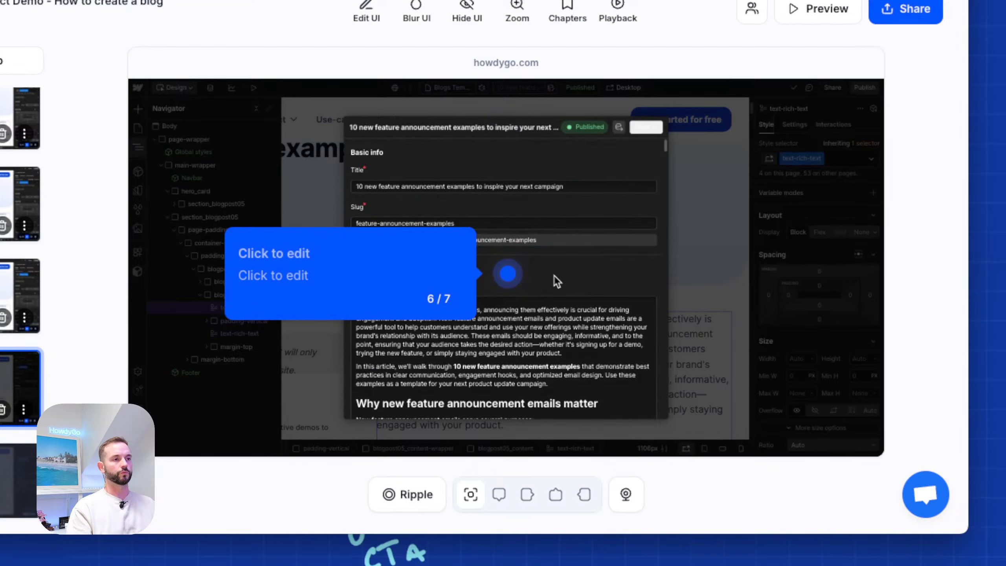
{"action": "left_click_drag", "start_coordinate": [510, 274], "coordinate": [380, 286]}
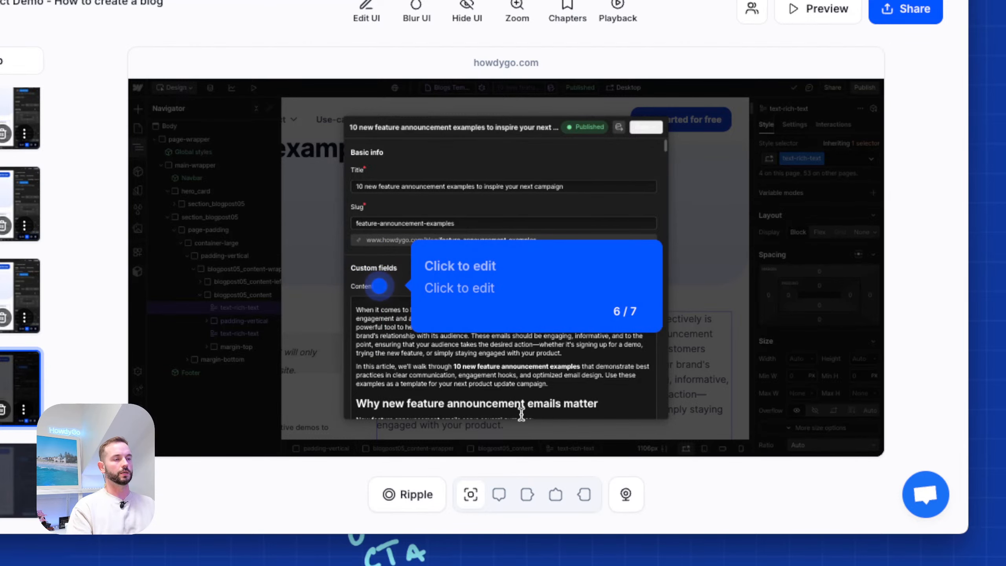
{"action": "left_click", "coordinate": [529, 496]}
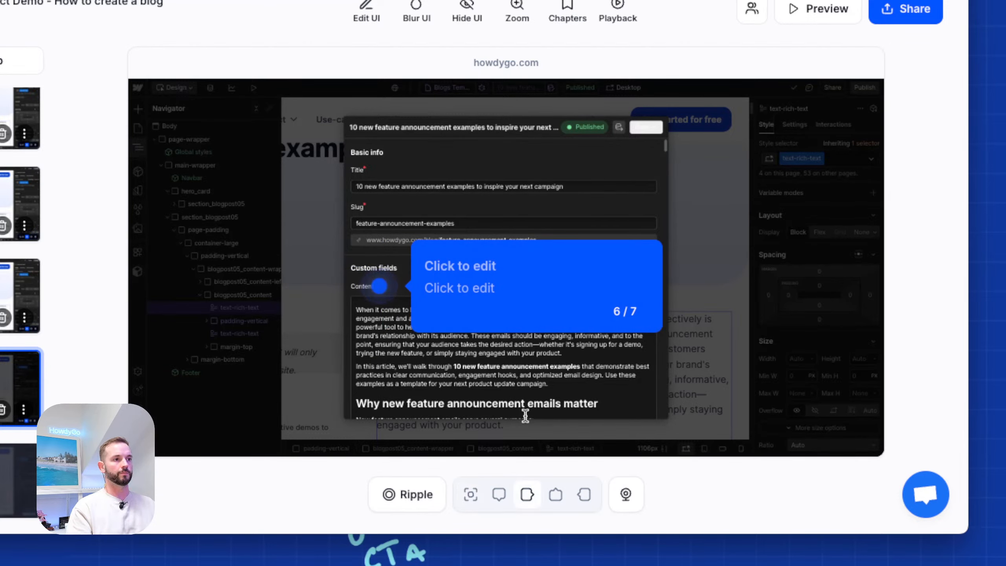
{"action": "left_click_drag", "start_coordinate": [380, 285], "coordinate": [551, 288]}
{"action": "left_click", "coordinate": [581, 500]}
Title step 9's annotation "This is the Content field used in the blog" and begin its body text with "All".
{"action": "left_click", "coordinate": [622, 261]}
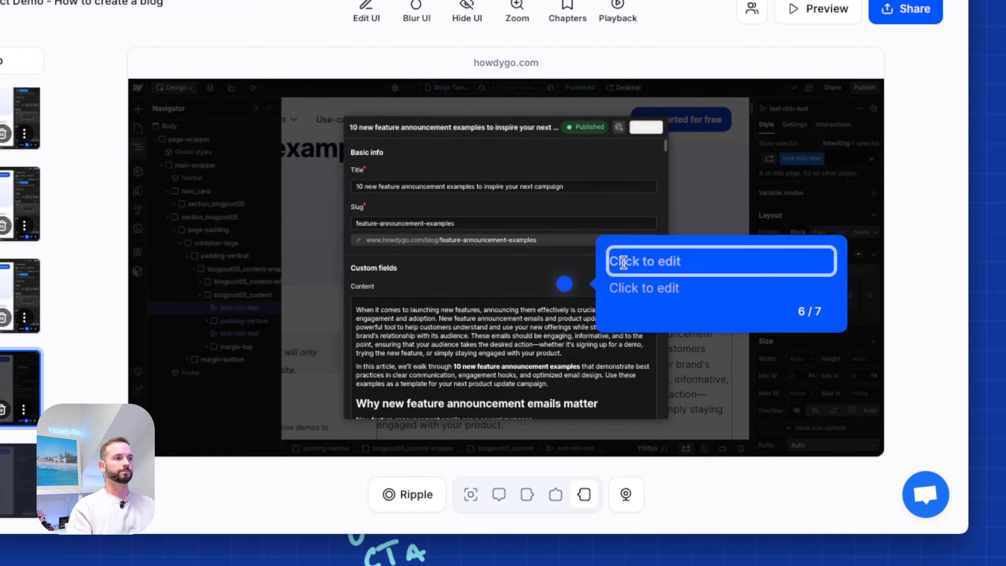
{"action": "type", "text": "Th"}
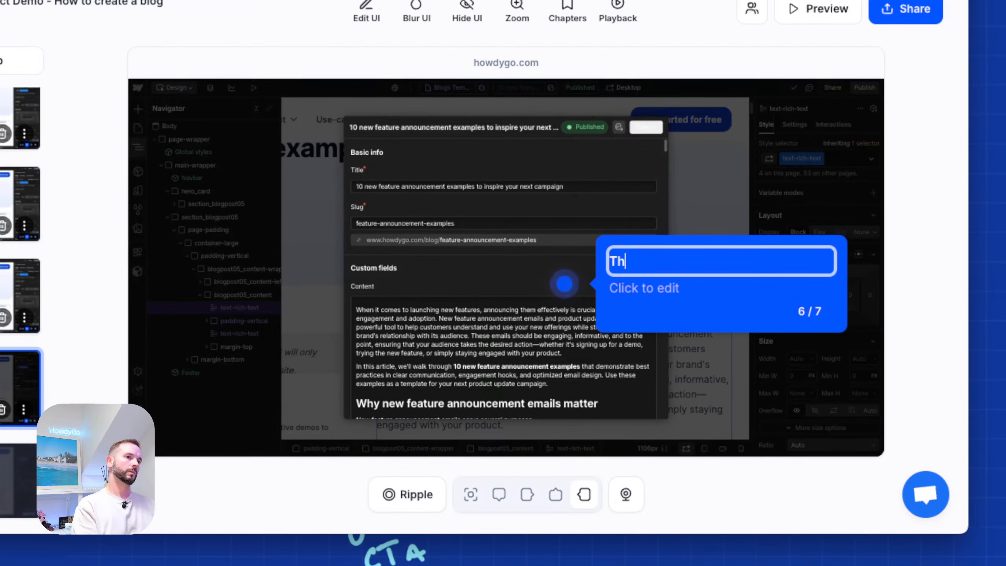
{"action": "type", "text": "is is the content field"}
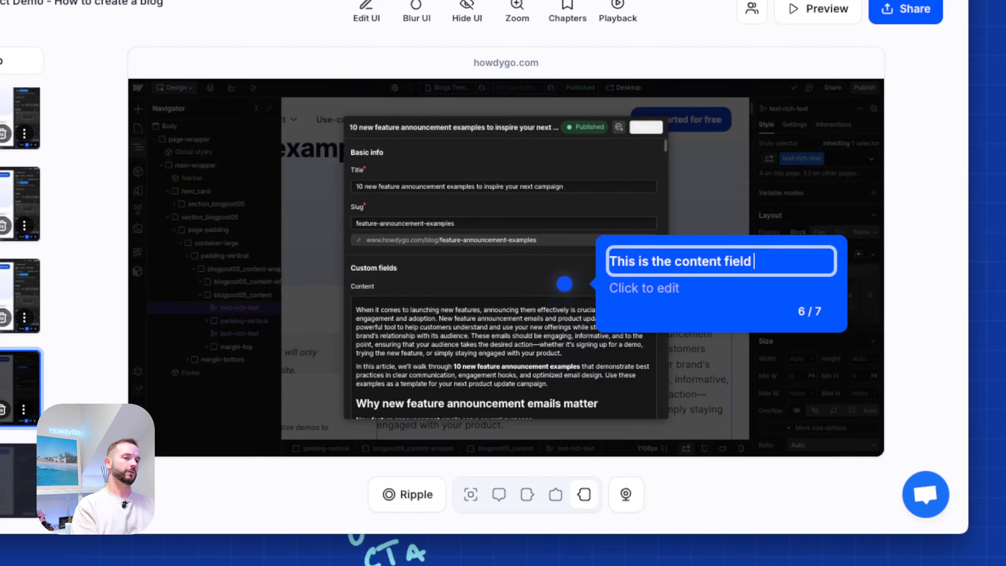
{"action": "left_click", "coordinate": [674, 261]}
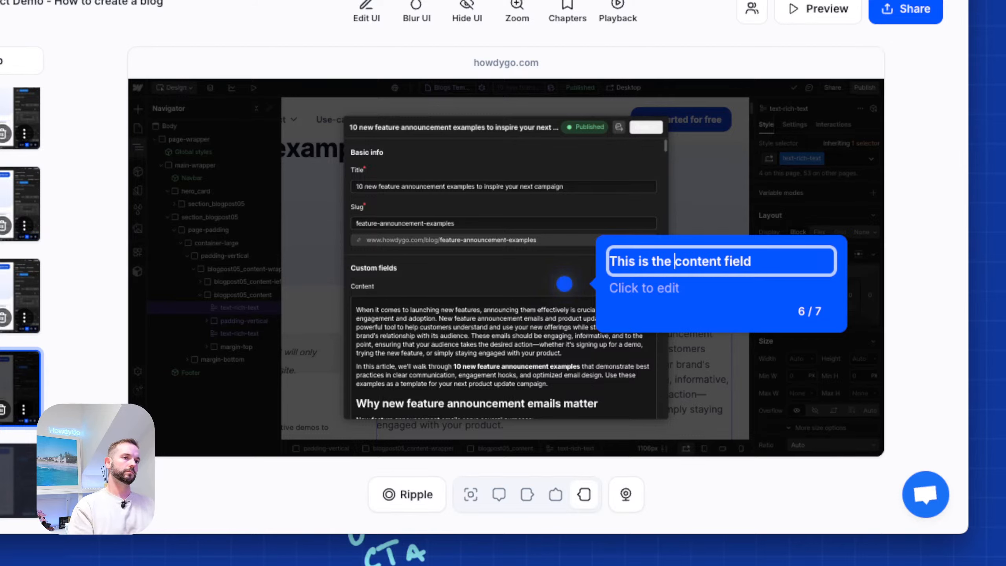
{"action": "key", "text": "Delete"}
{"action": "type", "text": "Content field used "}
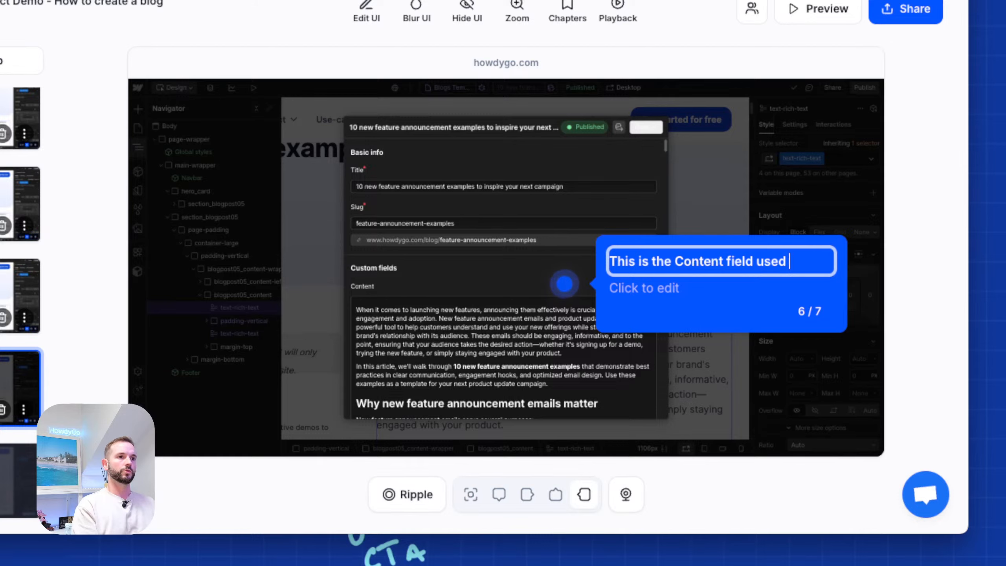
{"action": "type", "text": "in the blog"}
{"action": "left_click", "coordinate": [618, 292]}
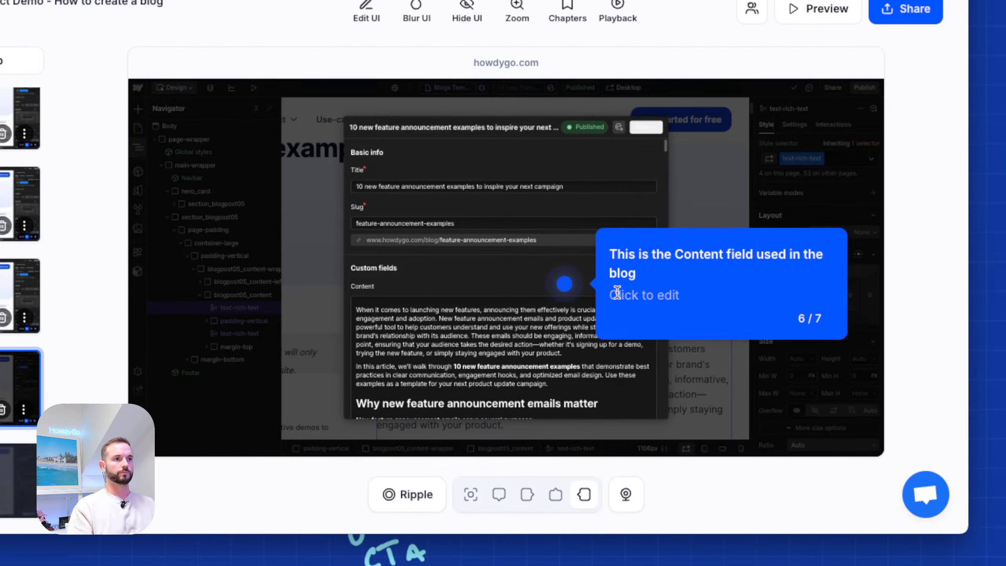
{"action": "type", "text": "All"}
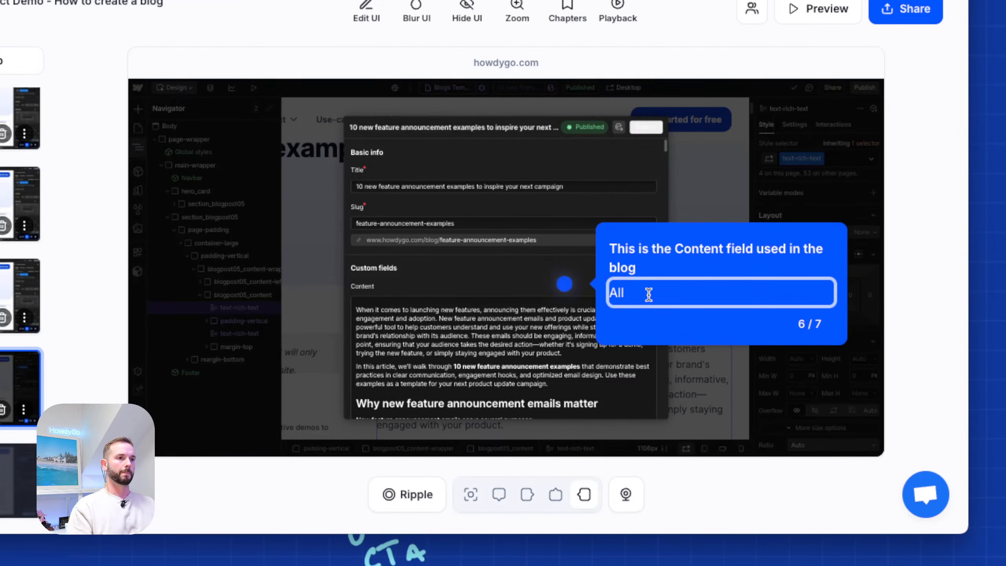
Shorten the title of step 9's annotation to "Content field used in the blog".
{"action": "left_click", "coordinate": [648, 252]}
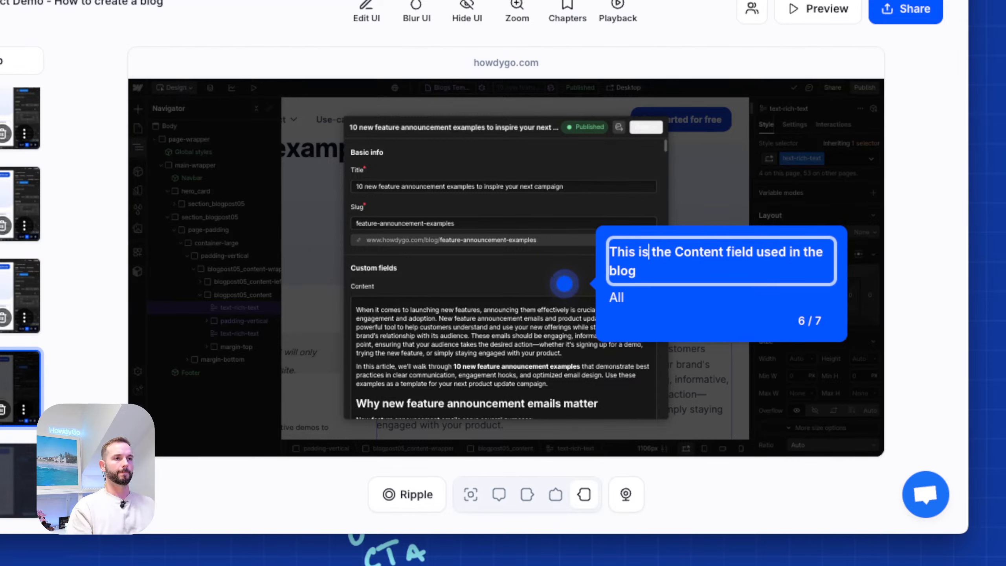
{"action": "key", "text": "alt+Right"}
{"action": "key", "text": "alt+BackSpace"}
{"action": "key", "text": "alt+BackSpace"}
{"action": "key", "text": "alt+BackSpace"}
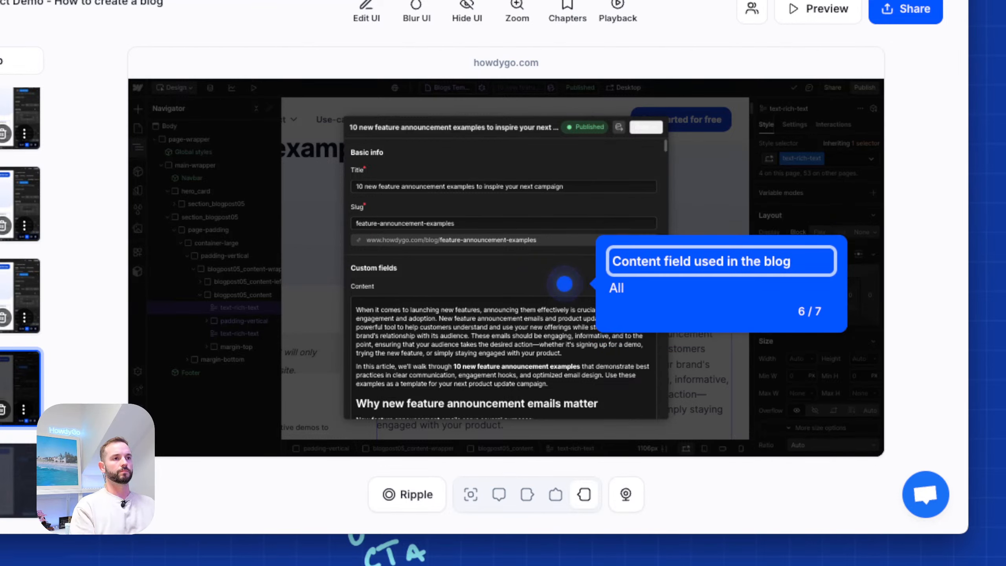
Continue step 9's body text to read "All of the fields you see here can be edited, adjusted and added to your CMS".
{"action": "left_click", "coordinate": [638, 283]}
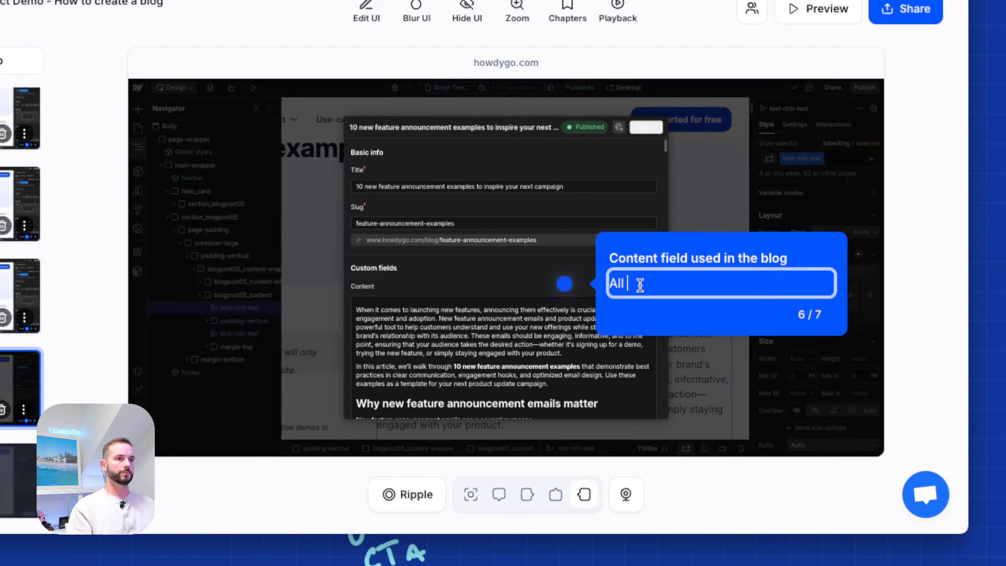
{"action": "type", "text": "of the fie"}
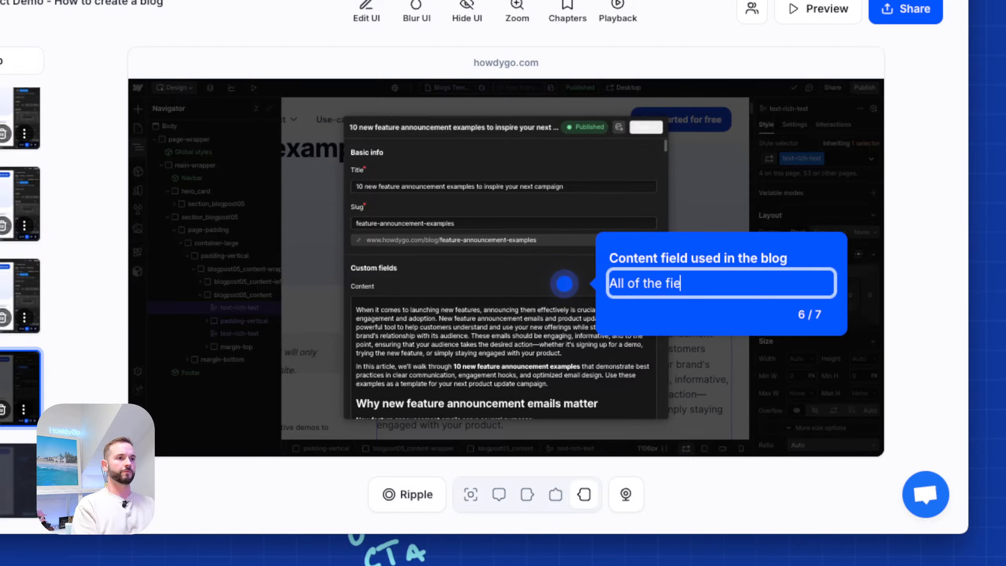
{"action": "type", "text": "lds you see here"}
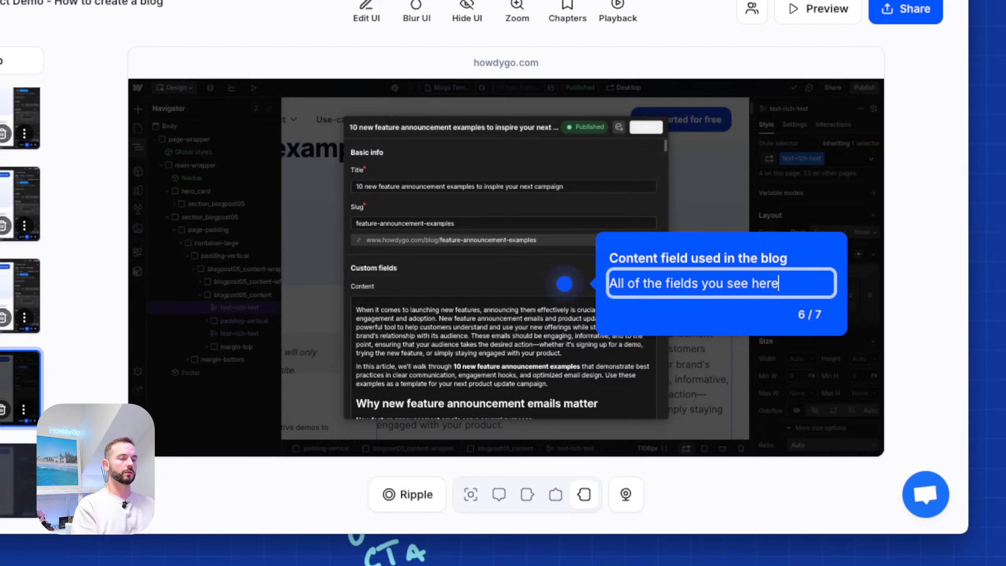
{"action": "type", "text": " can be "}
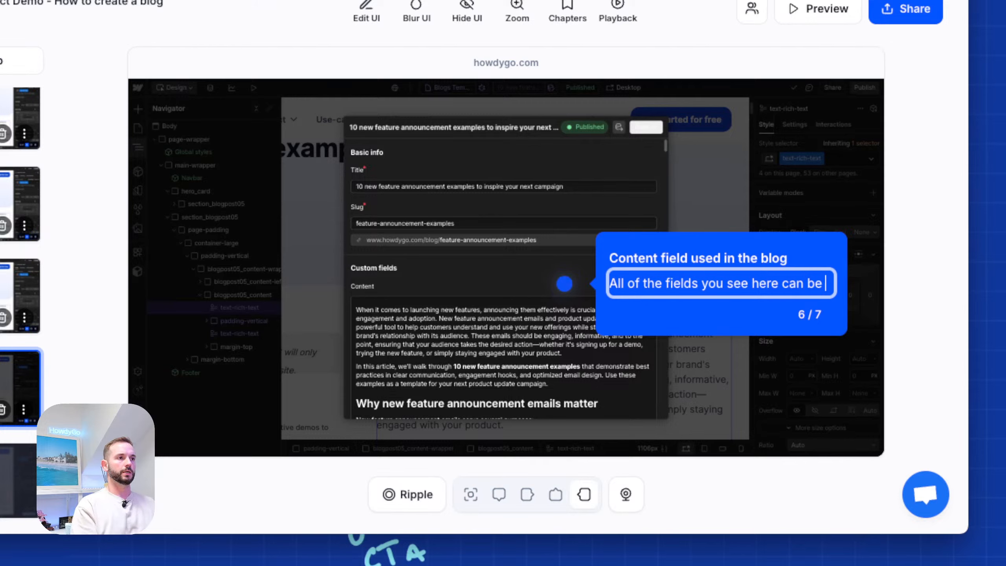
{"action": "type", "text": "edited "}
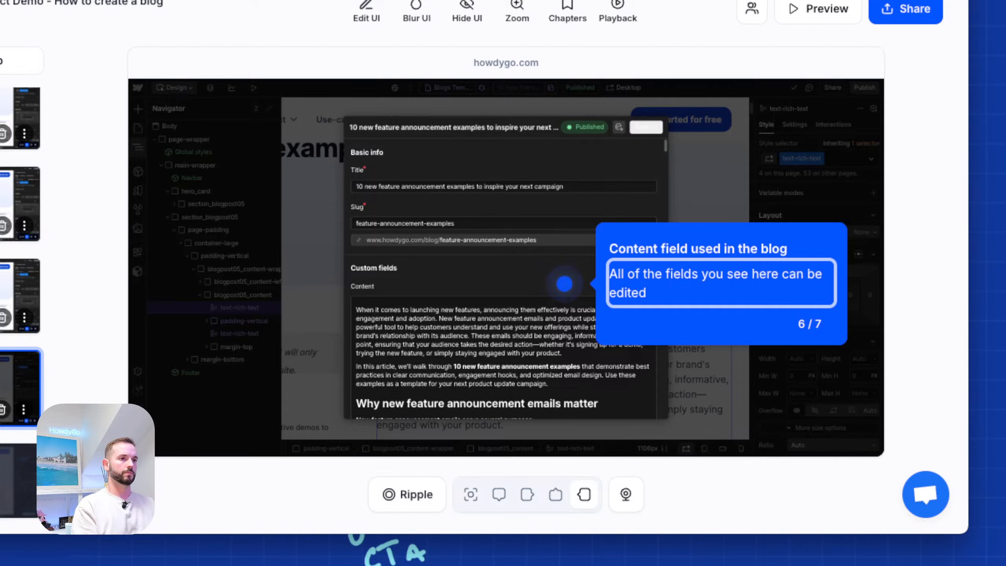
{"action": "type", "text": ", adjusted and "}
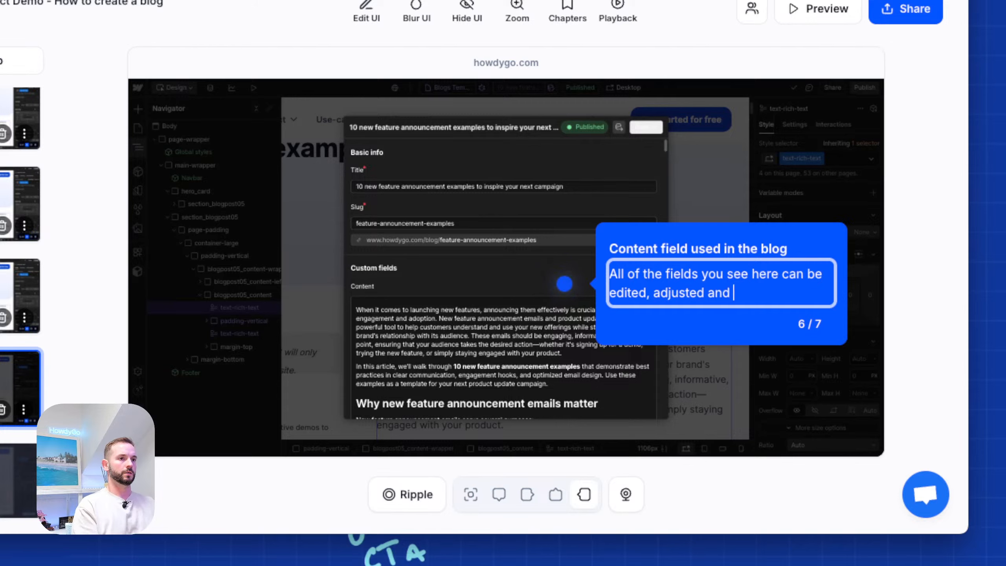
{"action": "type", "text": "added to your CMS"}
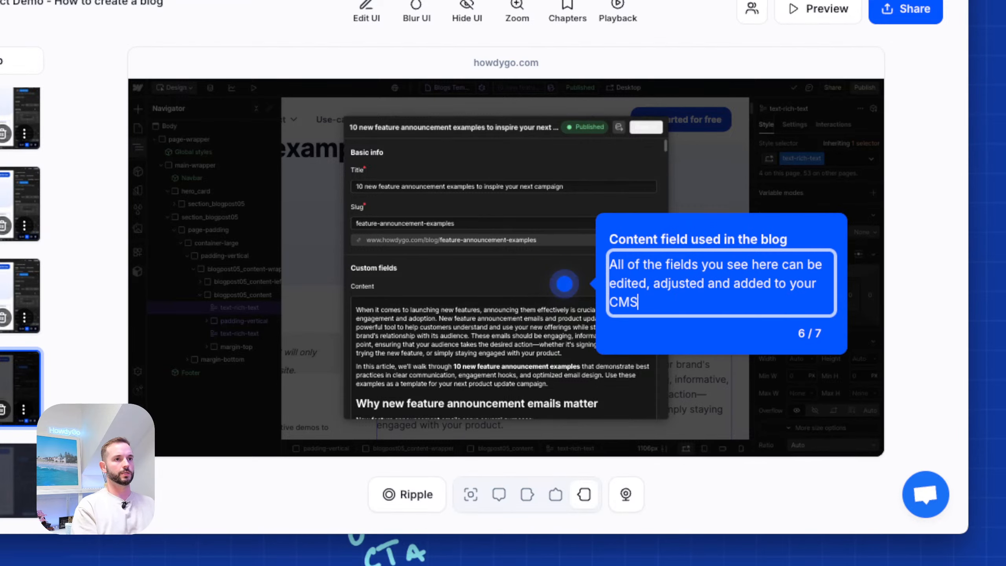
Finish the sentence in step 9's body text with "so that you can craft dynamic pages for your website with ease.".
{"action": "type", "text": " so that you can"}
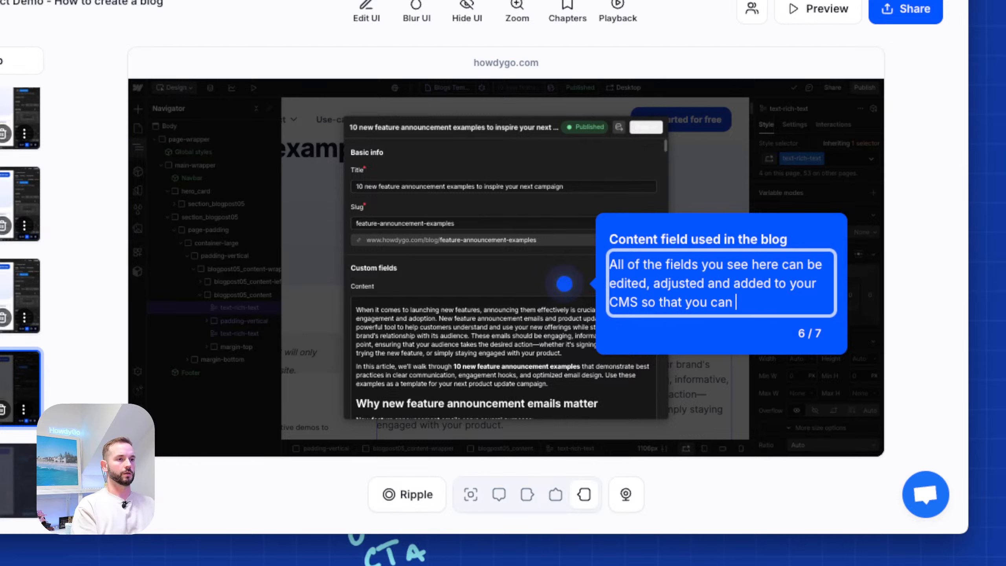
{"action": "type", "text": " craft "}
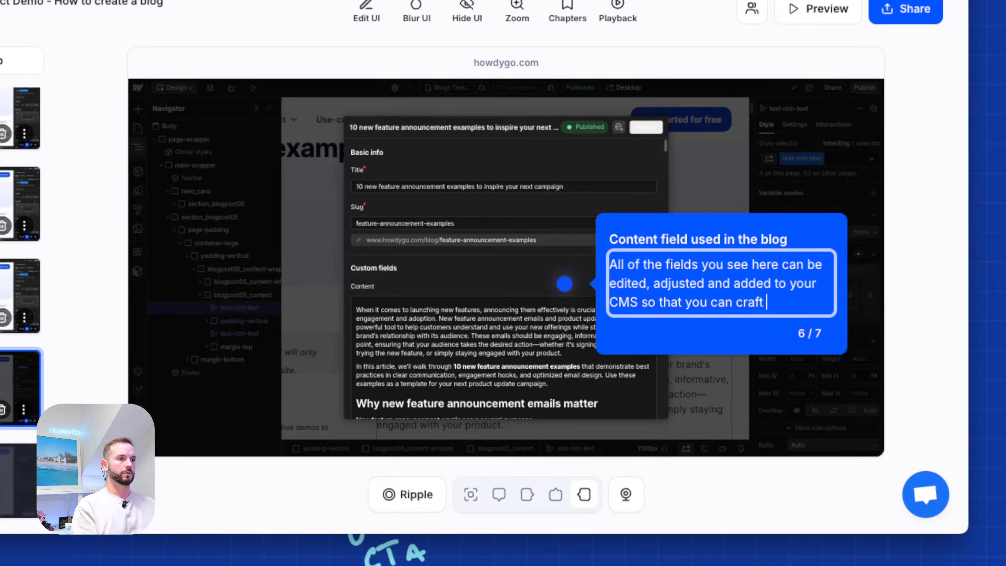
{"action": "type", "text": "dynamic pa"}
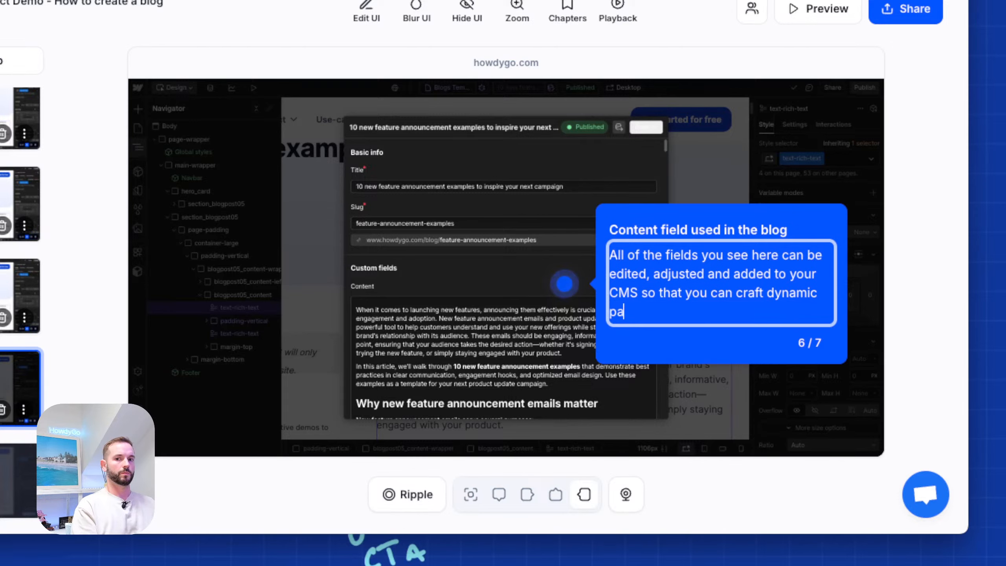
{"action": "type", "text": "ges for y"}
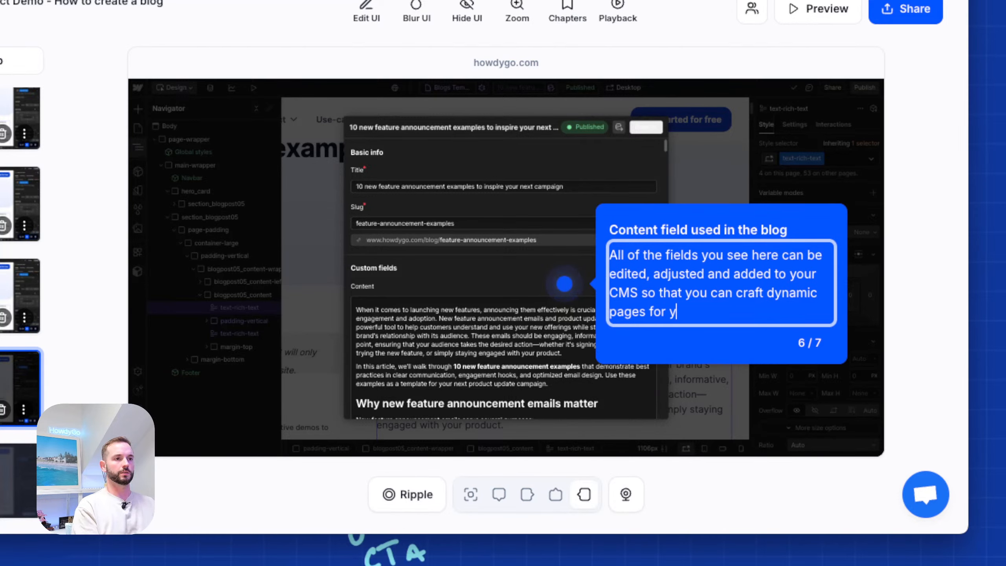
{"action": "type", "text": "our website with ease."}
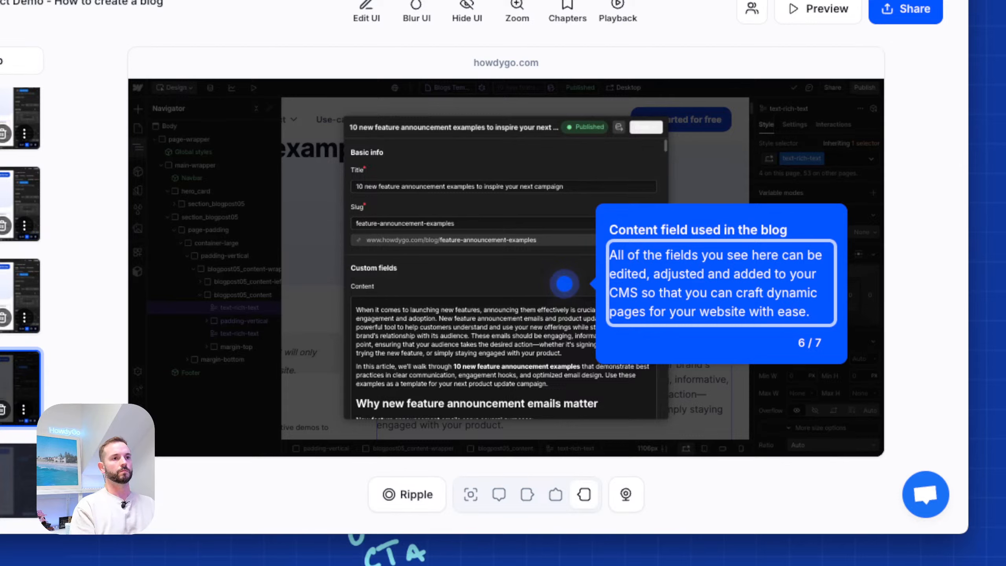
{"action": "key", "text": "Escape"}
Remove "with ease" from step 9's body text so the sentence ends with "pages for your website.".
{"action": "left_click", "coordinate": [802, 322]}
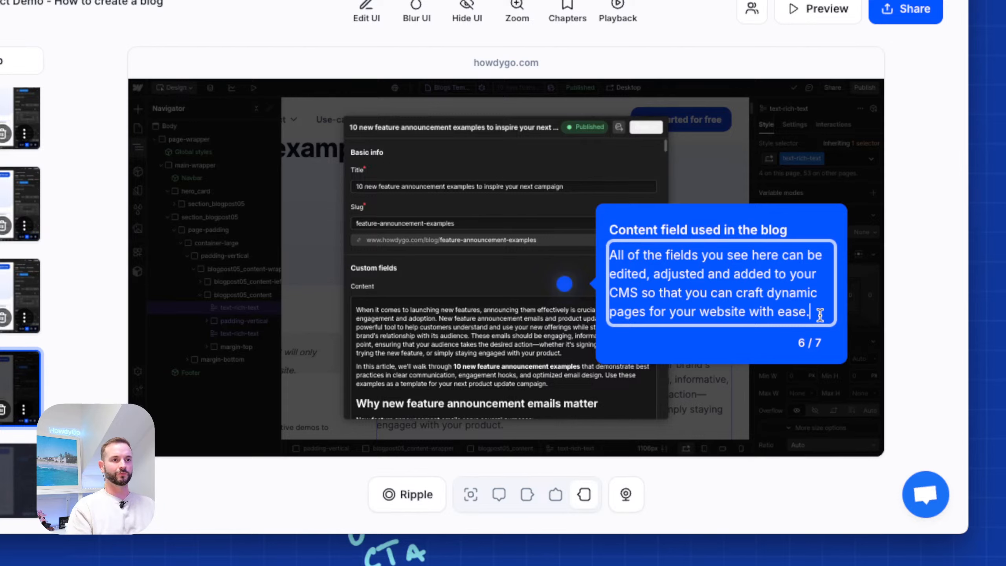
{"action": "left_click_drag", "start_coordinate": [819, 315], "coordinate": [747, 315]}
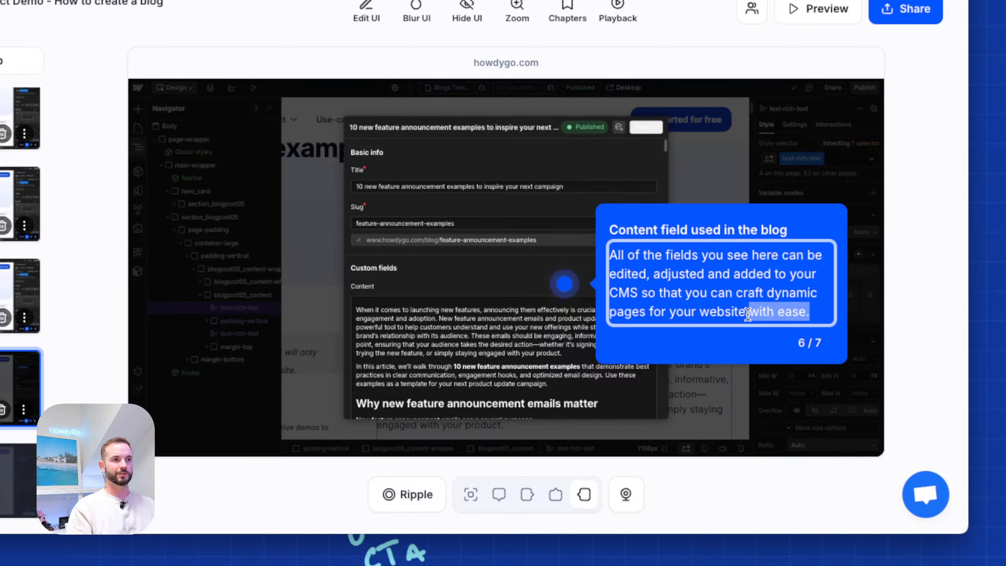
{"action": "key", "text": "BackSpace"}
{"action": "key", "text": "Escape"}
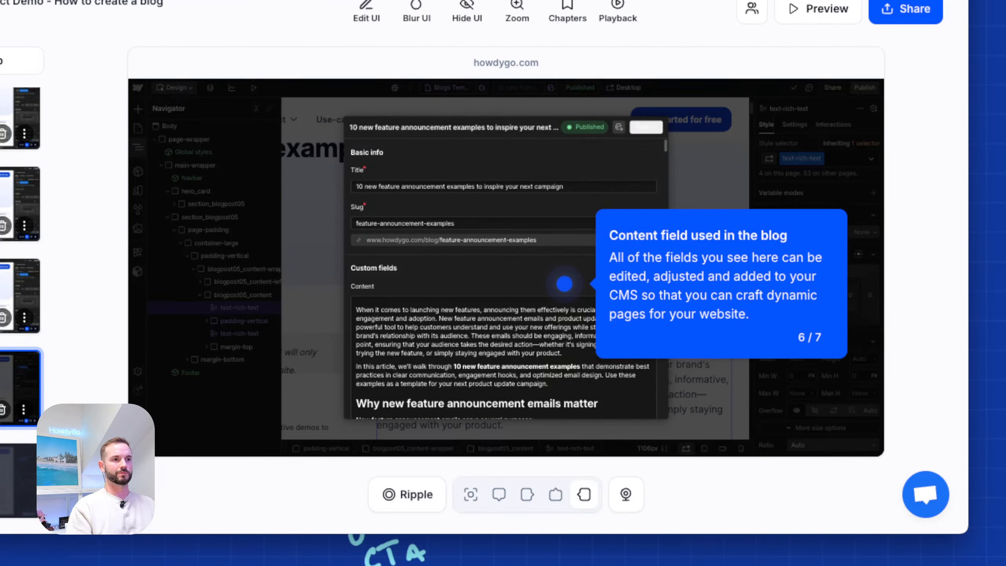
Add a paragraph to step 9's body text reading "Take a scroll to see how HowdyGo is using different field types to build their dynamic blog entries.".
{"action": "left_click", "coordinate": [748, 314]}
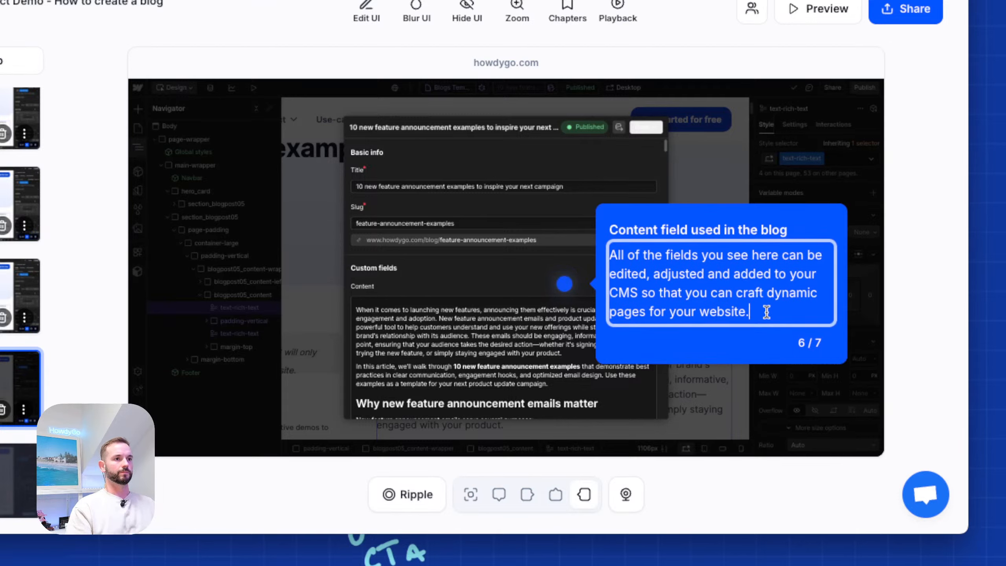
{"action": "key", "text": "Return"}
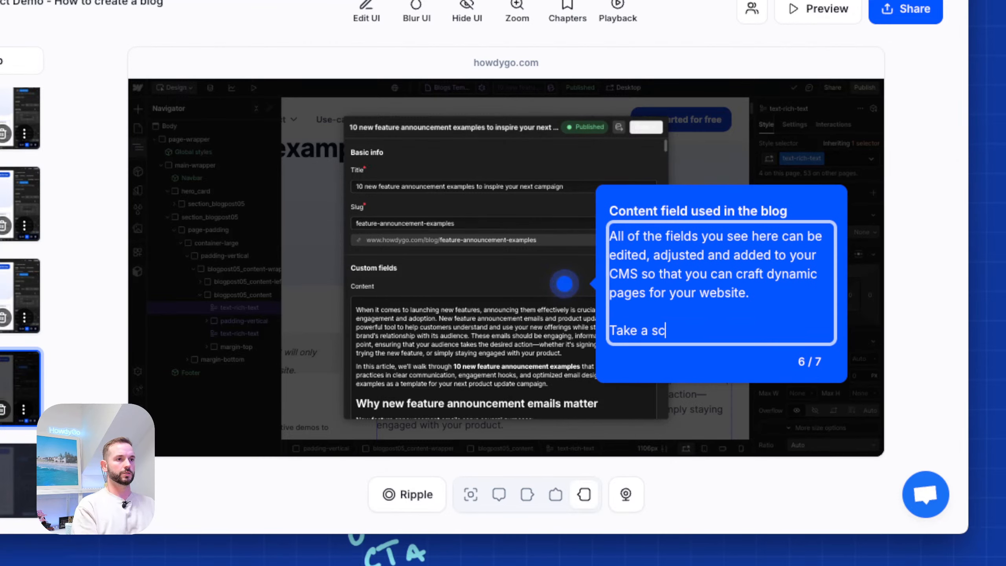
{"action": "type", "text": "Take a scroll to see how "}
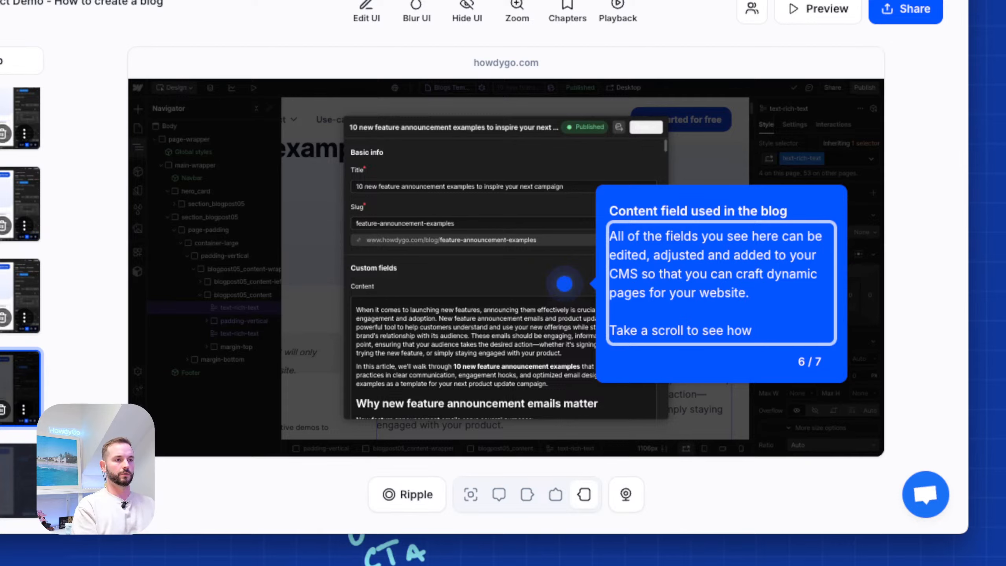
{"action": "type", "text": "HowdyGo is using different field types to"}
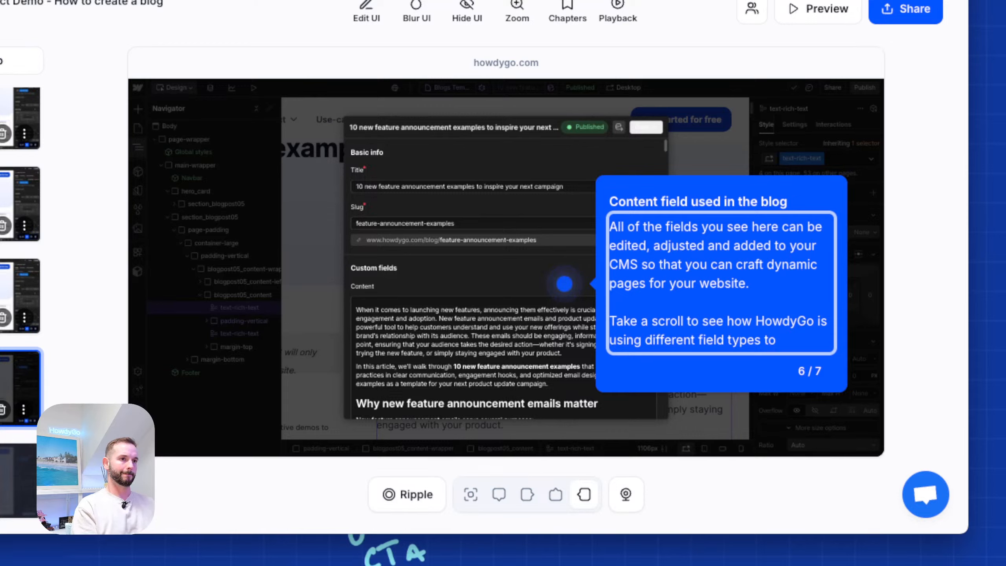
{"action": "type", "text": "build thei"}
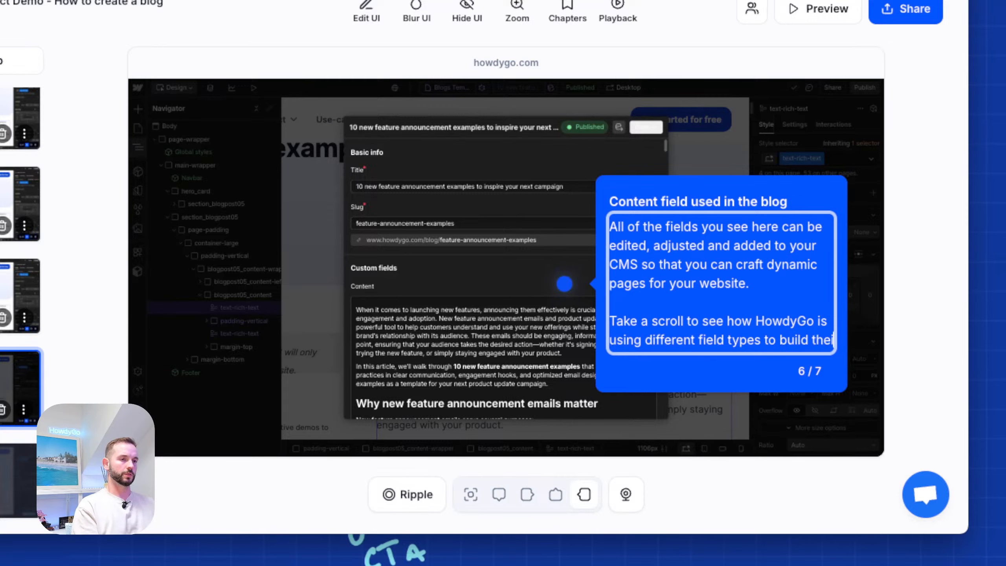
{"action": "type", "text": "r"}
{"action": "key", "text": "BackSpace"}
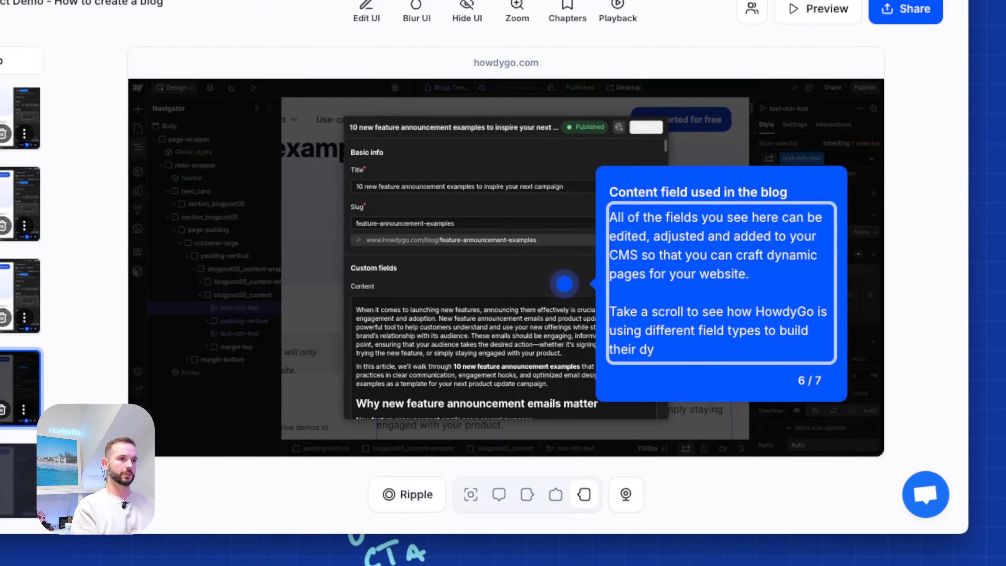
{"action": "type", "text": "namic blog entries."}
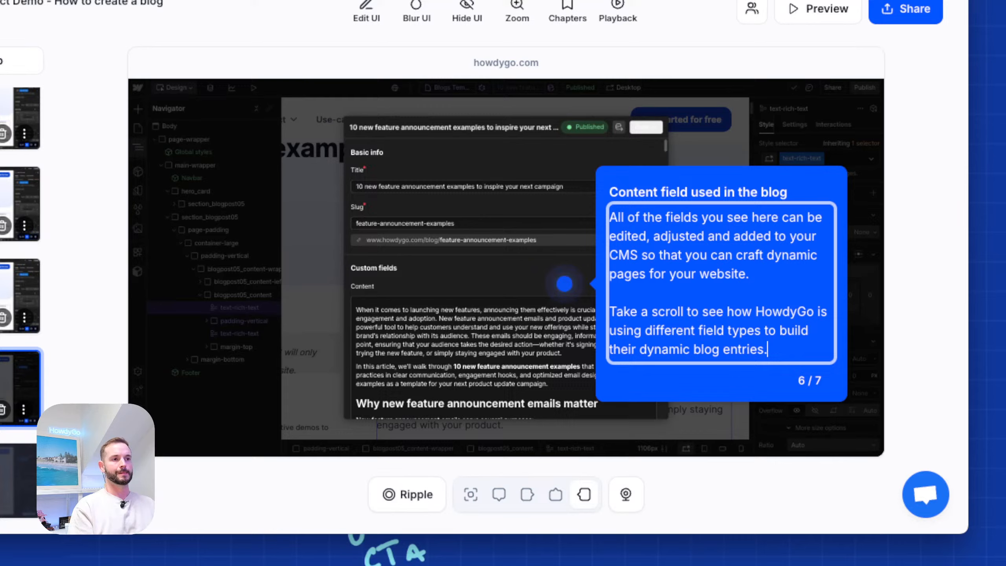
{"action": "key", "text": "Escape"}
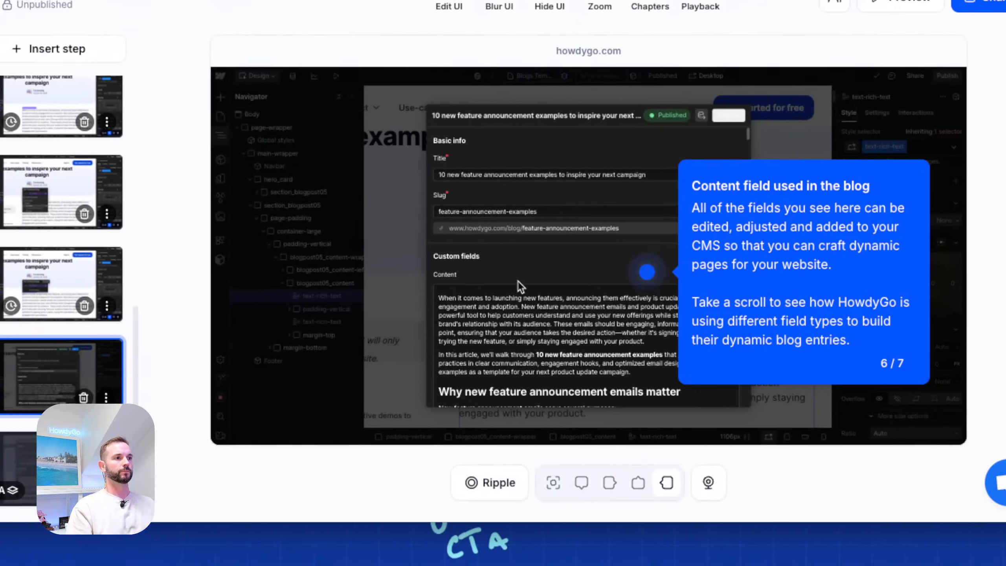
Examine the full CMS item form in step 9 from the basic info down to the item details.
{"action": "scroll", "coordinate": [472, 281], "scroll_direction": "down", "scroll_amount": 10}
{"action": "scroll", "coordinate": [506, 281], "scroll_direction": "down", "scroll_amount": 15}
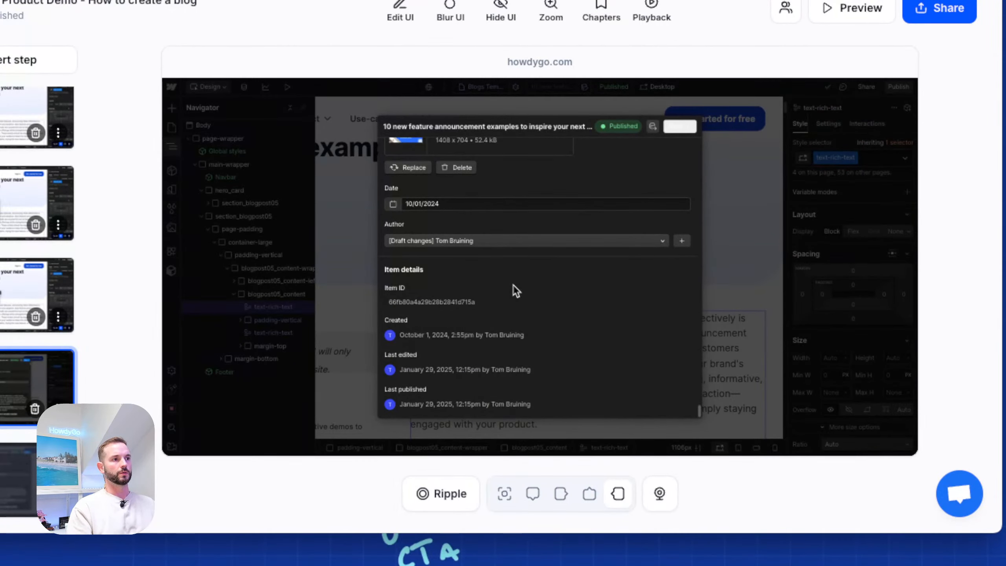
{"action": "scroll", "coordinate": [513, 285], "scroll_direction": "up", "scroll_amount": 5}
{"action": "scroll", "coordinate": [557, 299], "scroll_direction": "up", "scroll_amount": 20}
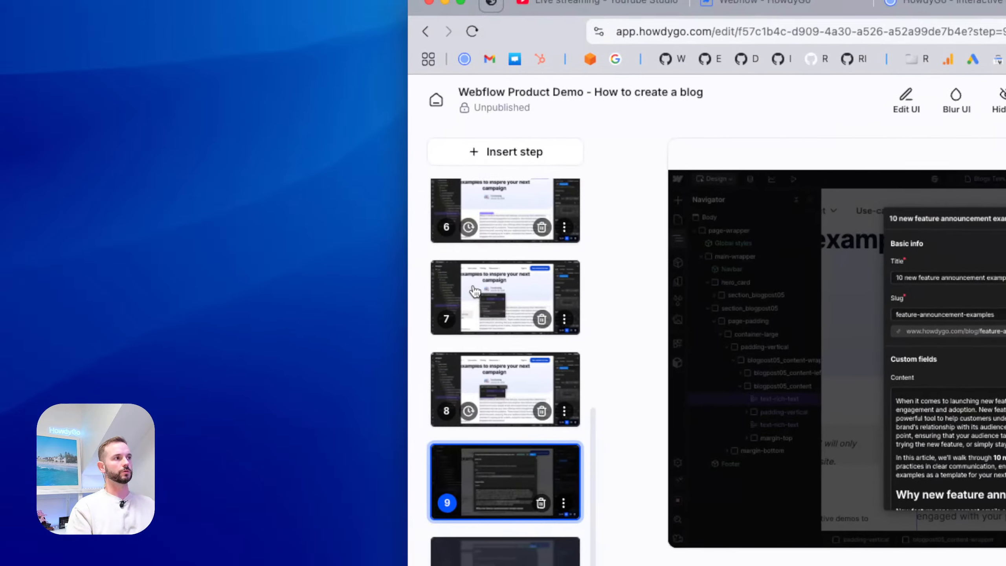
Select the demo's first step, preview the demo, and return to editing.
{"action": "scroll", "coordinate": [476, 291], "scroll_direction": "up", "scroll_amount": 10}
{"action": "left_click", "coordinate": [520, 202]}
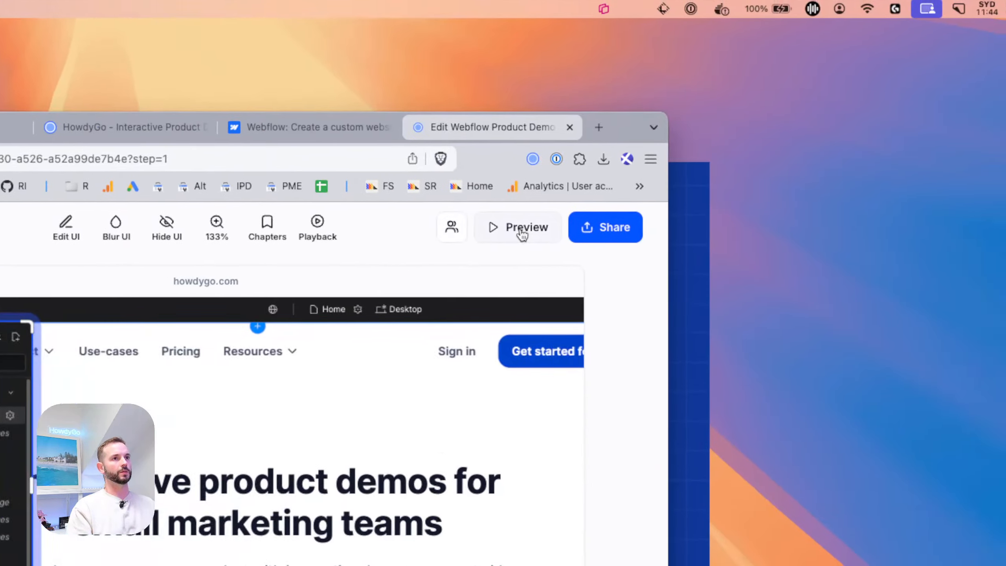
{"action": "left_click", "coordinate": [522, 231]}
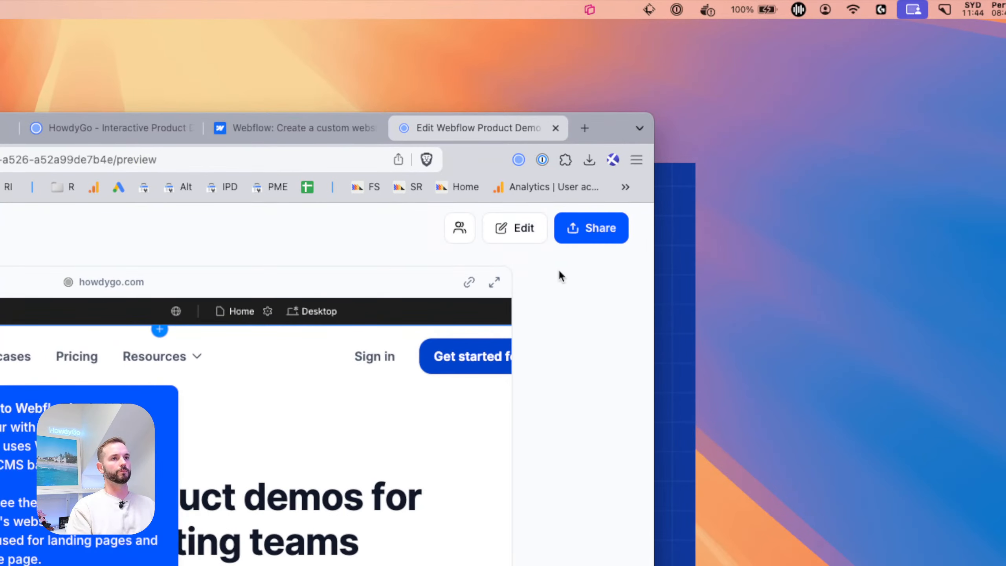
{"action": "left_click", "coordinate": [495, 243]}
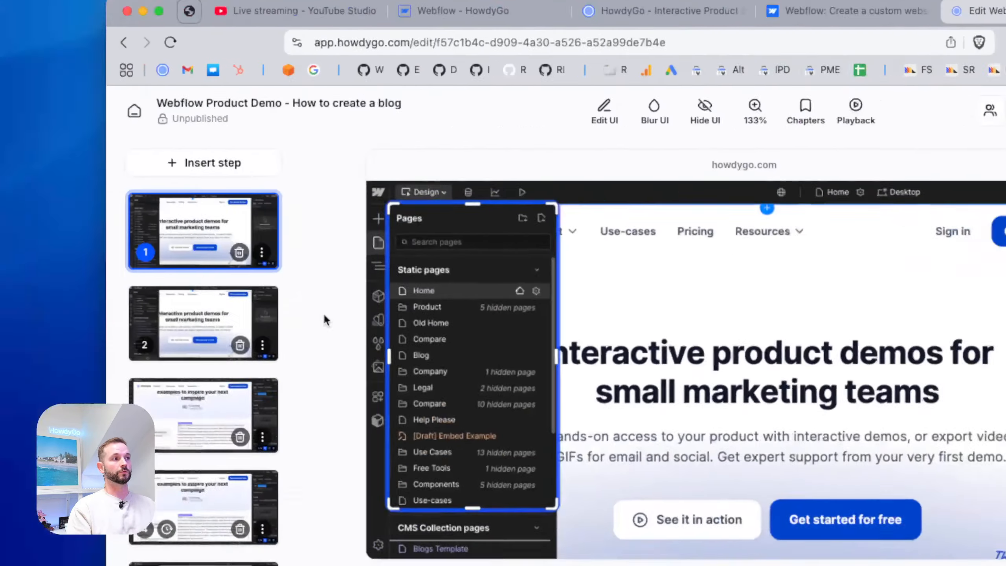
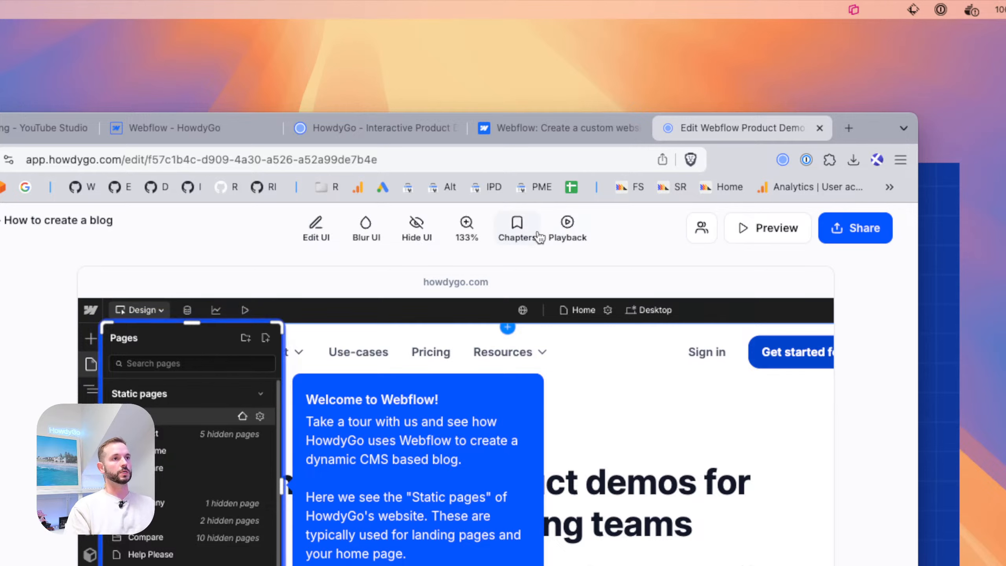
Add a chapter marker titled "Welcome to Webflow" at step 1 and check the viewer's chapter list.
{"action": "left_click", "coordinate": [515, 242]}
{"action": "left_click", "coordinate": [501, 358]}
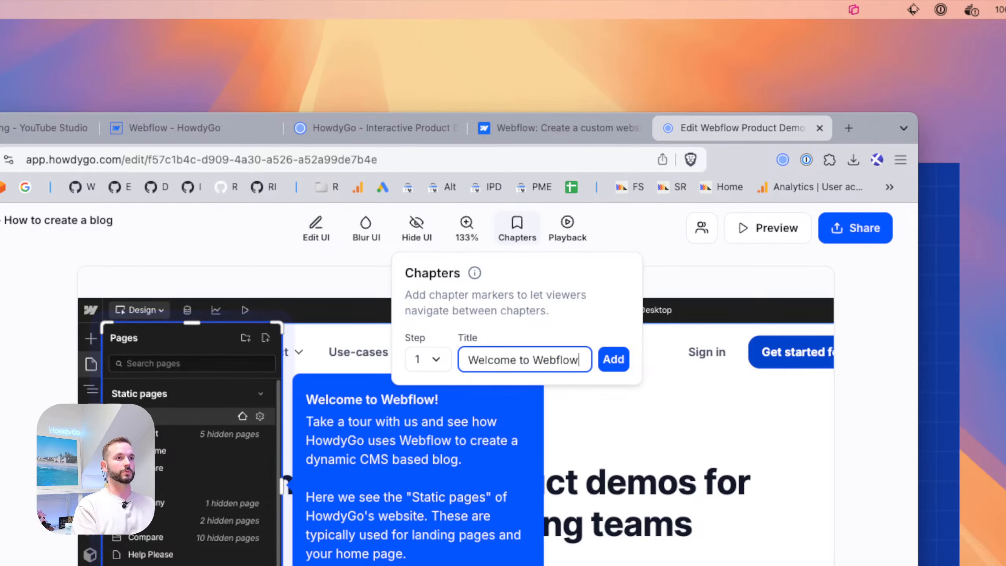
{"action": "key", "text": "Return"}
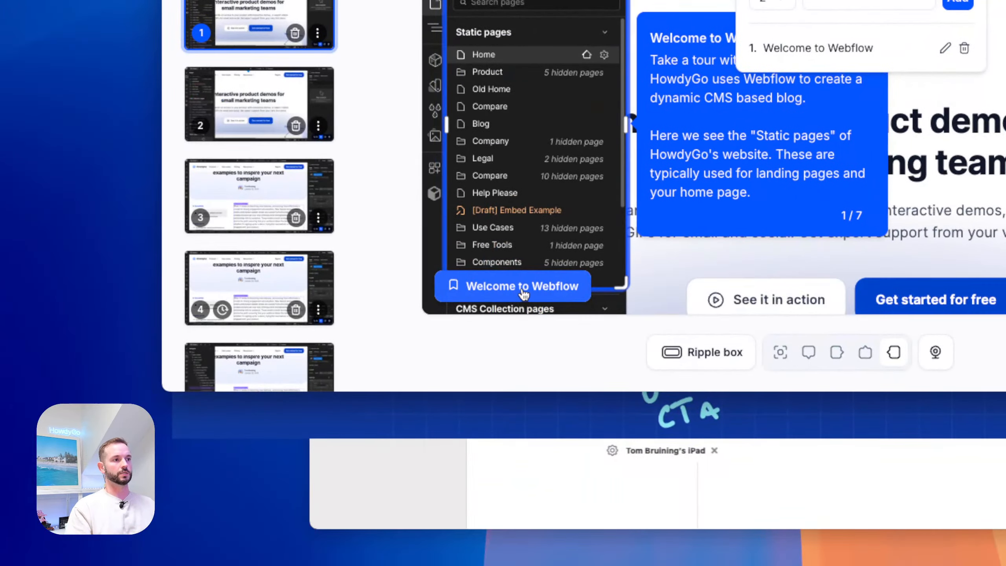
{"action": "left_click", "coordinate": [523, 293]}
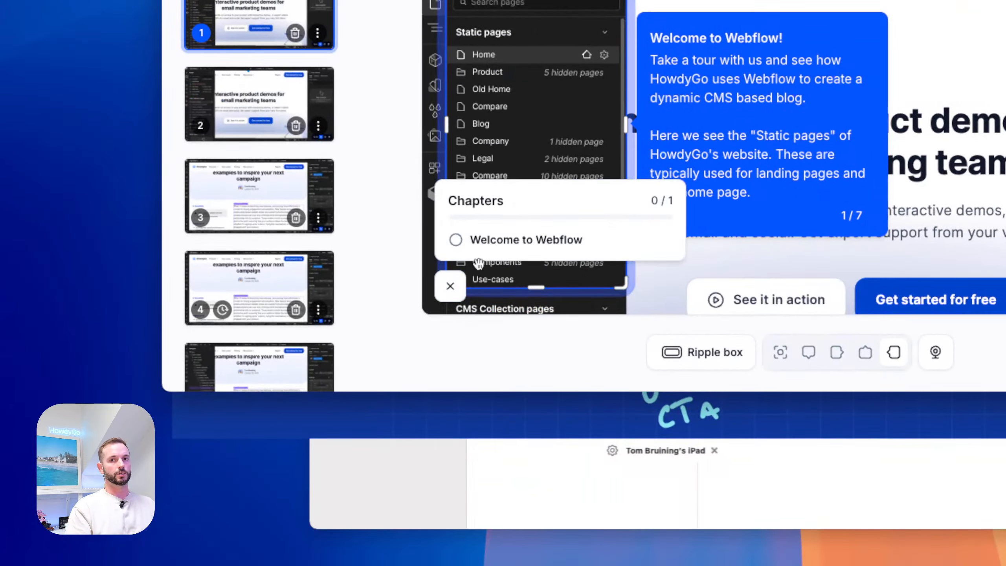
{"action": "left_click", "coordinate": [453, 291]}
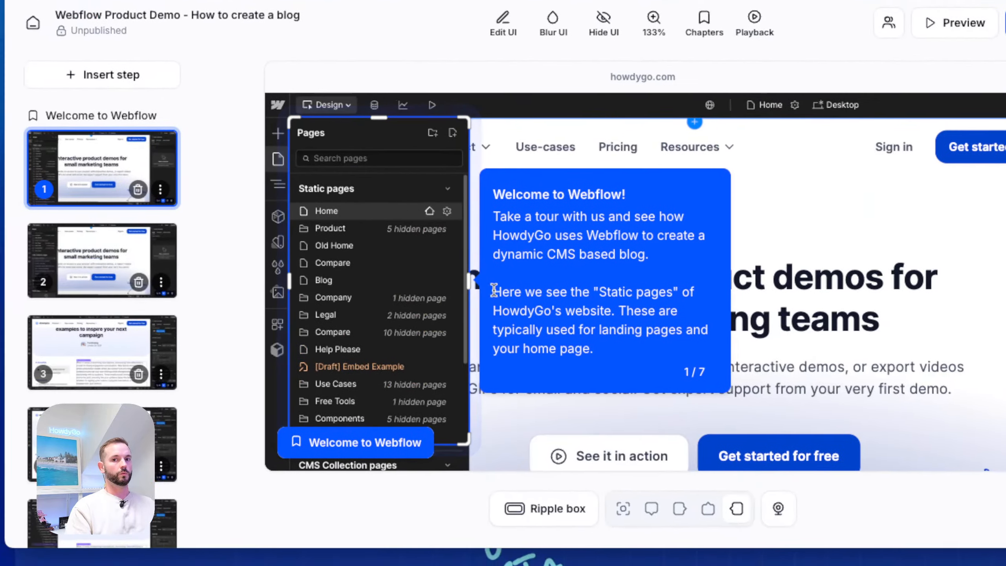
Add a chapter marker titled "Dynamic Pages" at step 3 of the demo.
{"action": "left_click", "coordinate": [93, 253]}
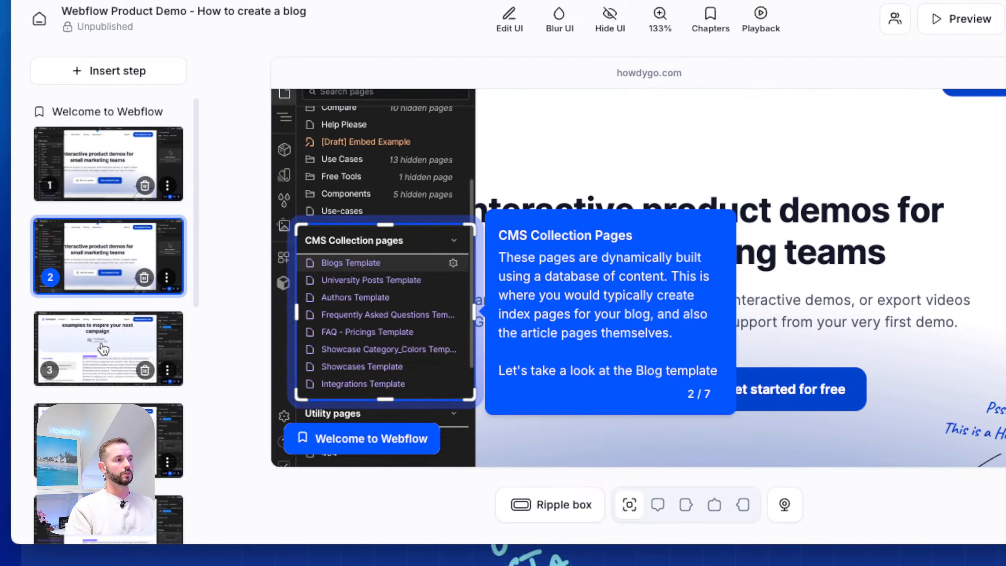
{"action": "left_click", "coordinate": [103, 349]}
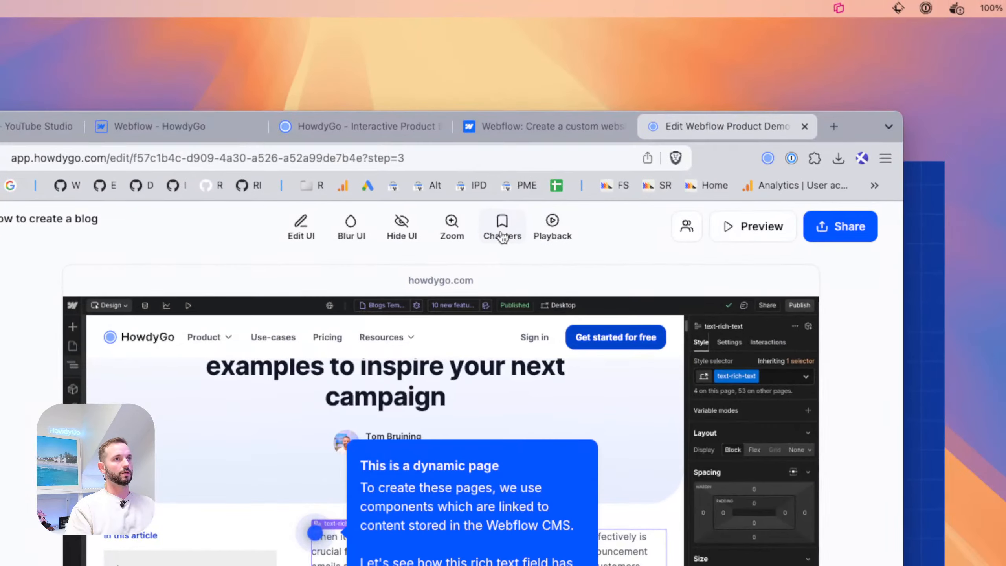
{"action": "left_click", "coordinate": [502, 234]}
{"action": "left_click", "coordinate": [487, 355]}
{"action": "type", "text": "Dyn"}
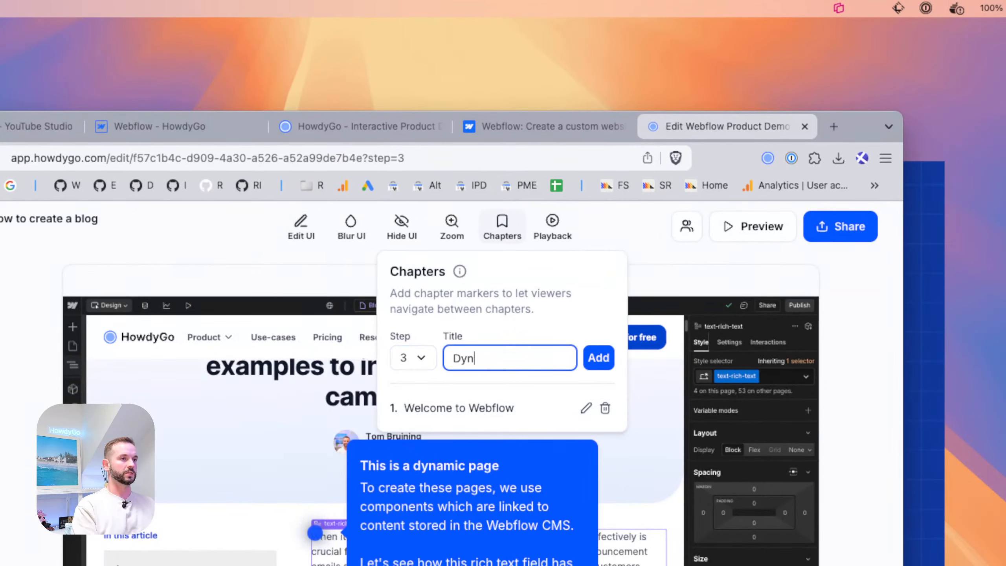
{"action": "type", "text": "amic Pages"}
{"action": "key", "text": "Return"}
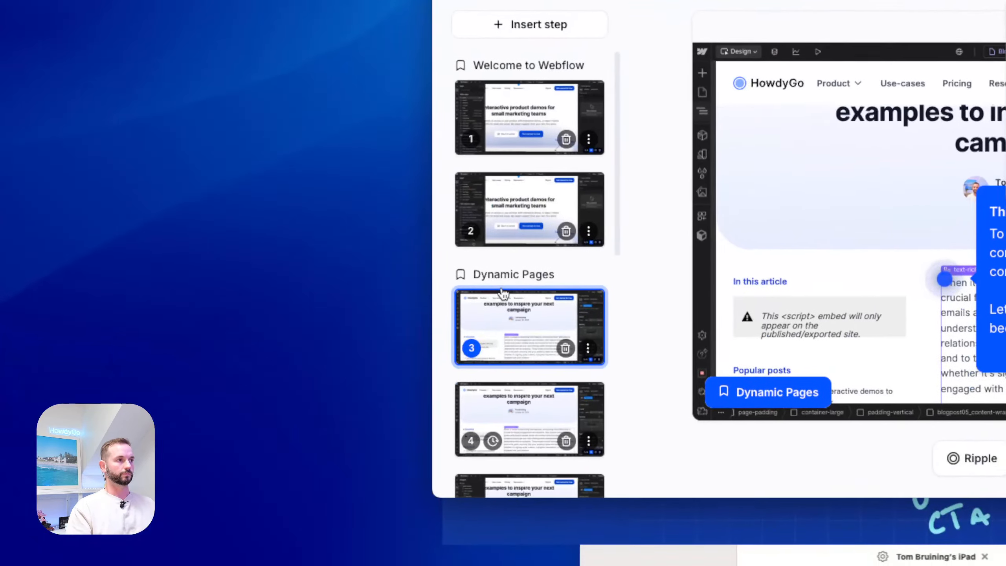
Add a chapter marker titled "Components" at step 5, where the component tree is explained.
{"action": "scroll", "coordinate": [504, 293], "scroll_direction": "down", "scroll_amount": 4}
{"action": "left_click", "coordinate": [529, 330]}
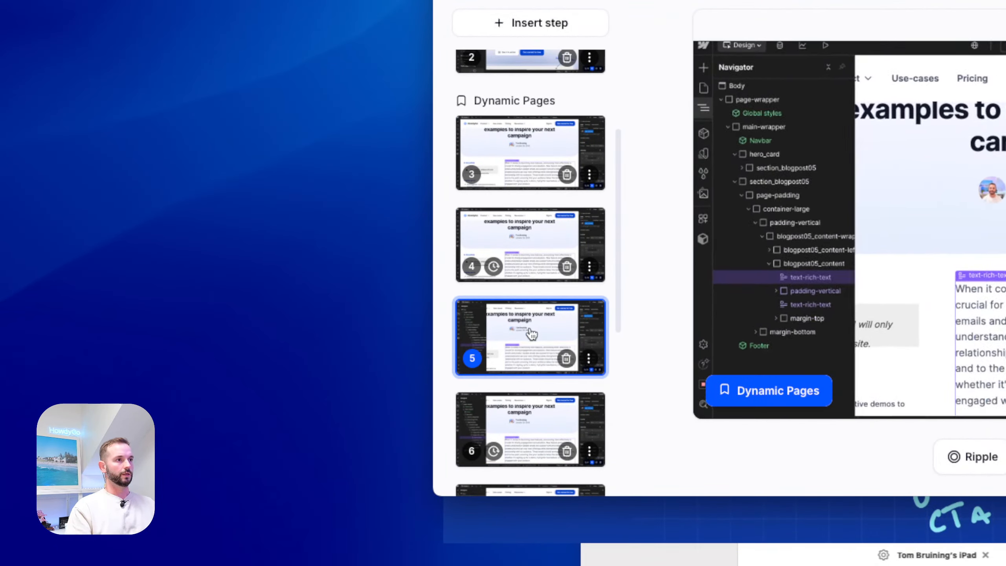
{"action": "scroll", "coordinate": [526, 344], "scroll_direction": "down", "scroll_amount": 3}
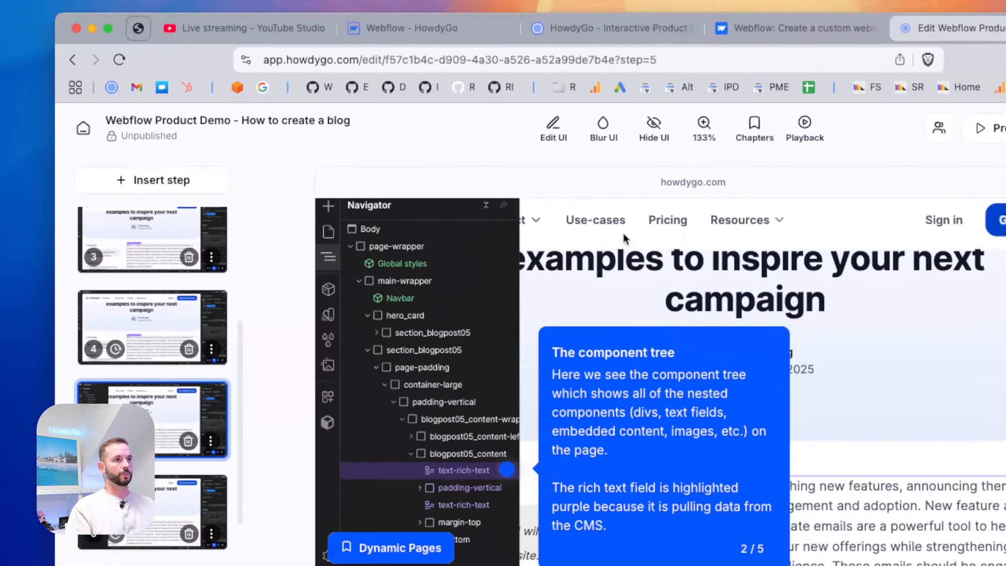
{"action": "left_click", "coordinate": [754, 129]}
{"action": "left_click", "coordinate": [721, 268]}
{"action": "type", "text": "C"}
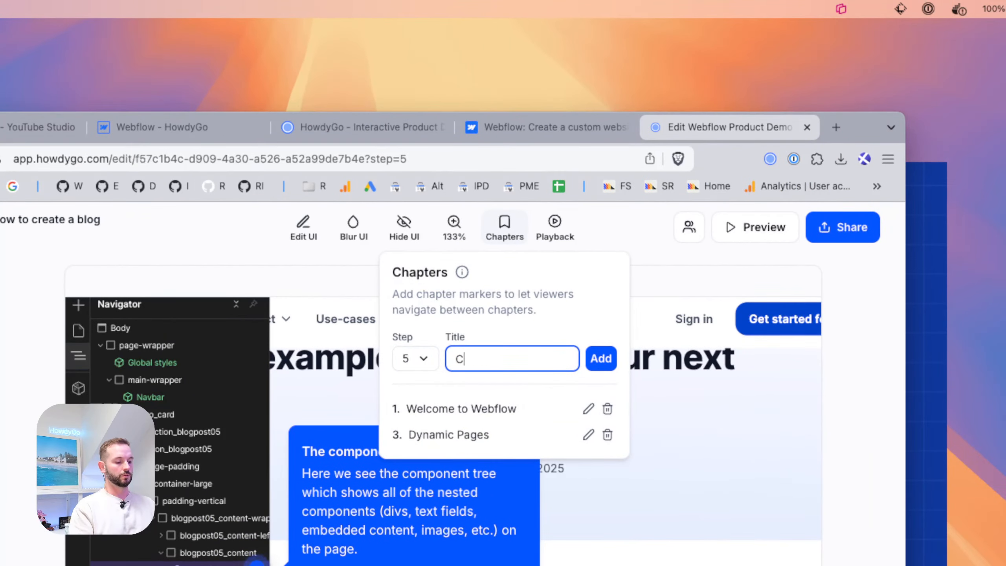
{"action": "type", "text": "omponents"}
{"action": "key", "text": "Return"}
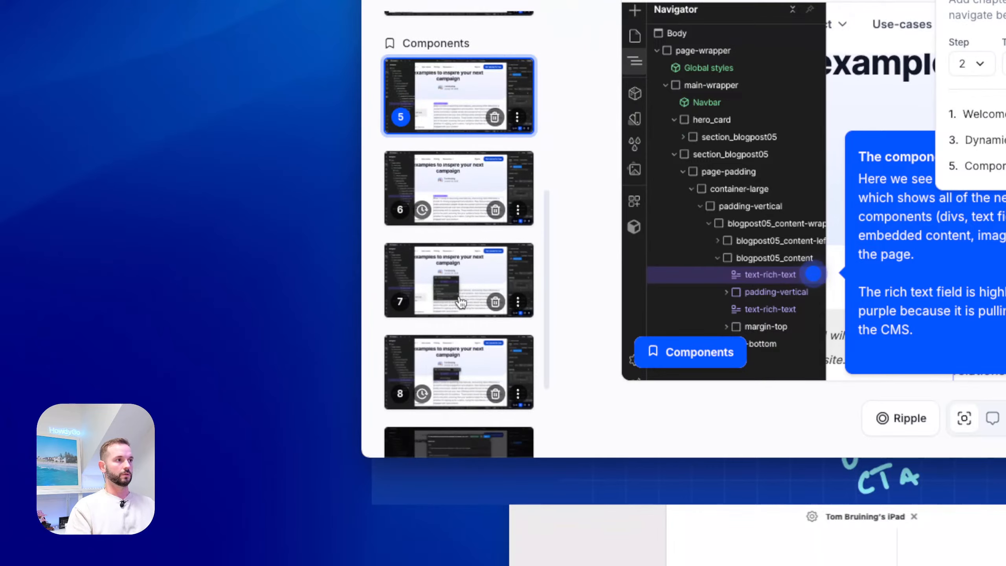
Add a chapter marker titled "CMS data" at step 7, where the Rich Text Block Settings are shown.
{"action": "scroll", "coordinate": [459, 303], "scroll_direction": "down", "scroll_amount": 4}
{"action": "left_click", "coordinate": [458, 139]}
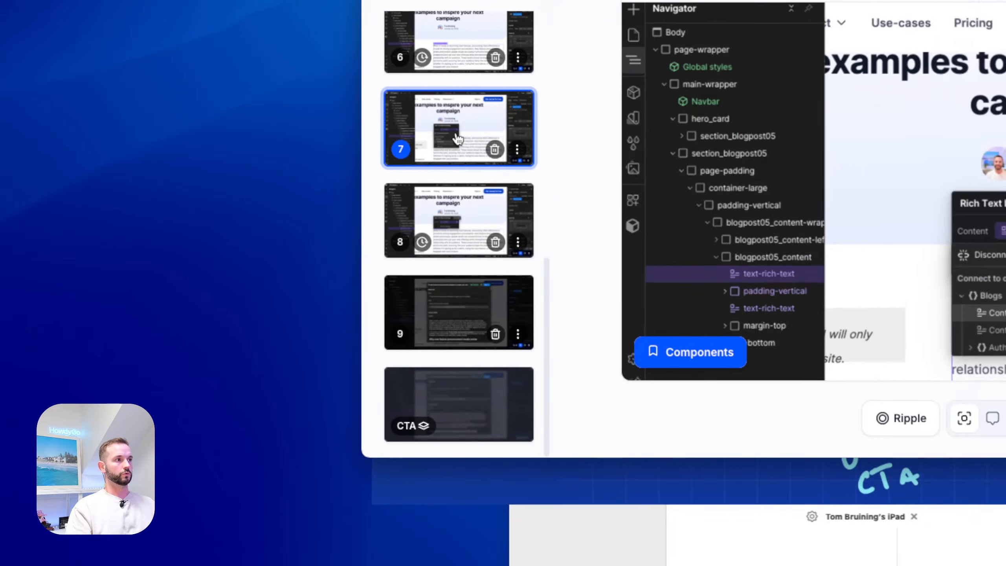
{"action": "left_click", "coordinate": [458, 287]}
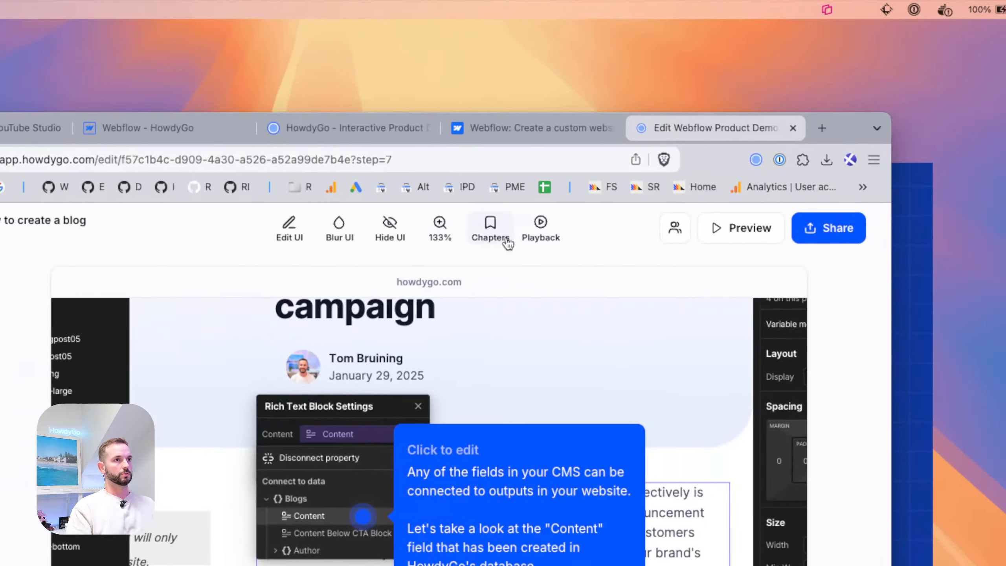
{"action": "left_click", "coordinate": [501, 237]}
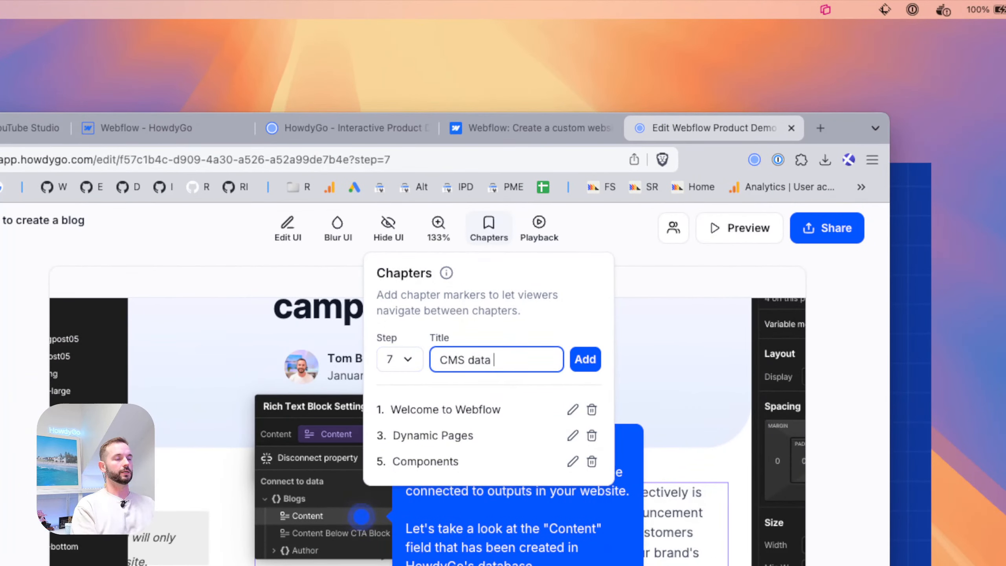
{"action": "key", "text": "Return"}
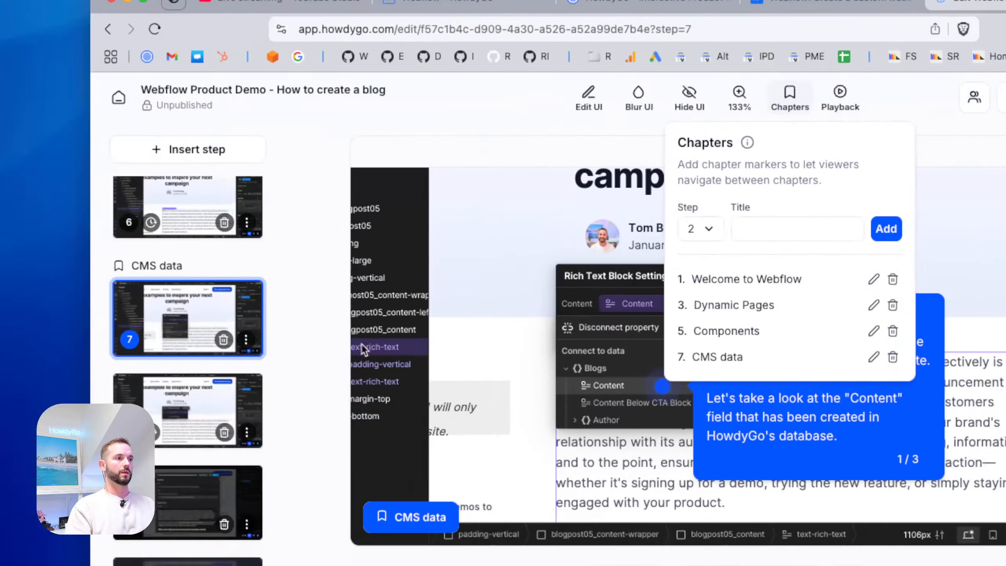
{"action": "left_click", "coordinate": [24, 482]}
Set the background of the closing CTA step to the first captured screen of the HowdyGo homepage.
{"action": "scroll", "coordinate": [361, 461], "scroll_direction": "down", "scroll_amount": 1}
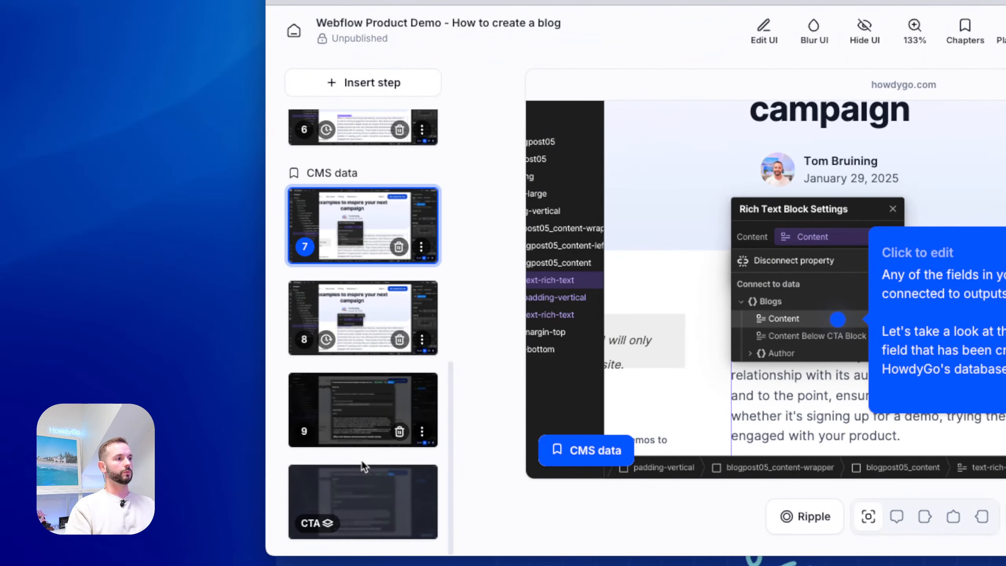
{"action": "left_click", "coordinate": [381, 471]}
{"action": "left_click", "coordinate": [913, 253]}
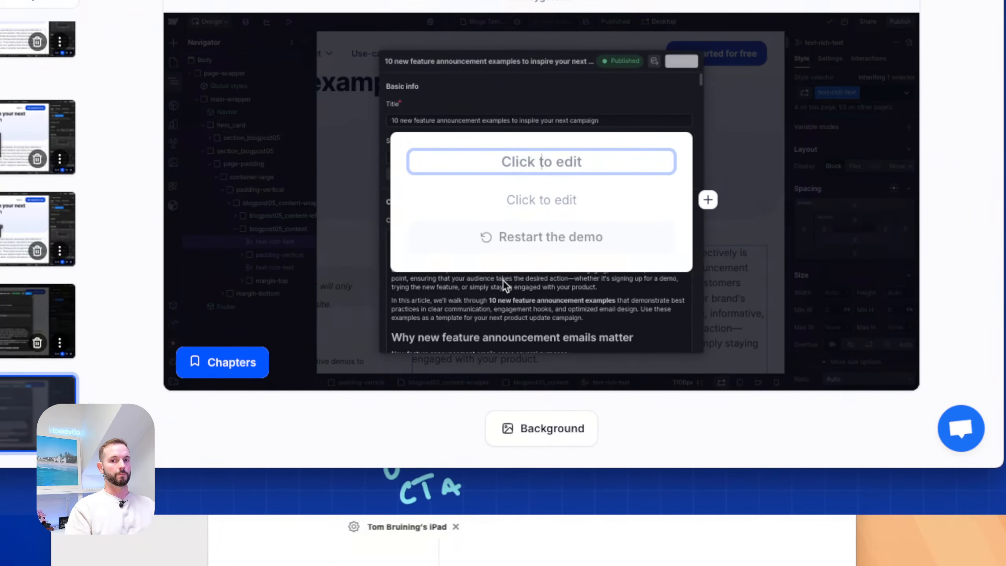
{"action": "left_click", "coordinate": [529, 422]}
{"action": "left_click", "coordinate": [431, 66]}
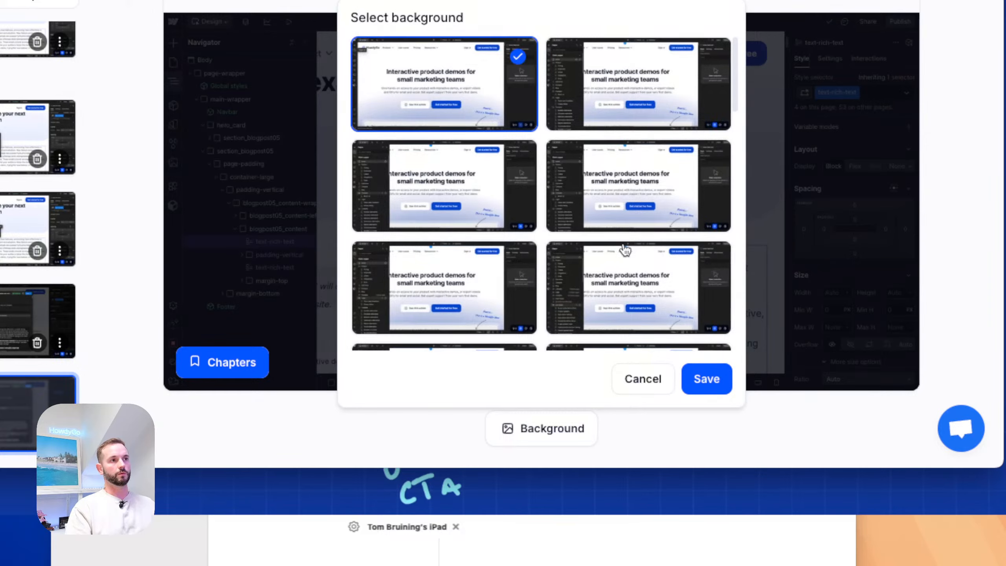
{"action": "scroll", "coordinate": [623, 246], "scroll_direction": "down", "scroll_amount": 10}
{"action": "scroll", "coordinate": [621, 240], "scroll_direction": "up", "scroll_amount": 10}
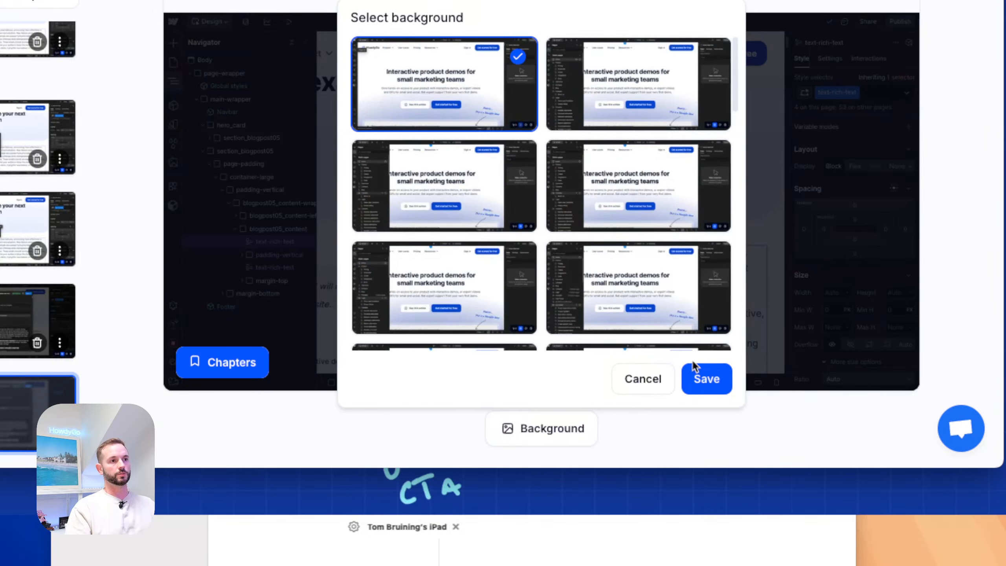
{"action": "left_click", "coordinate": [708, 384]}
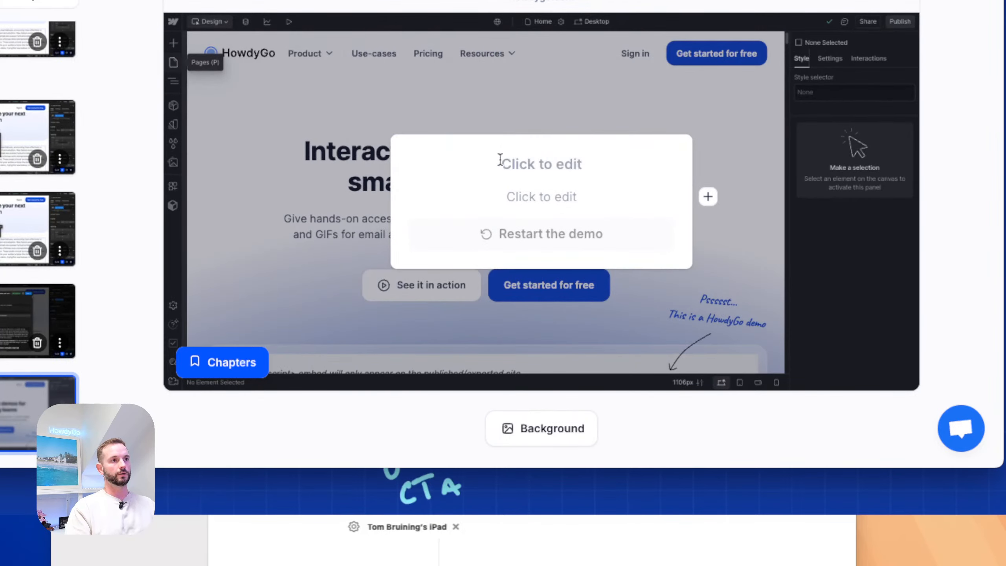
Title the closing CTA card "Ready to build your own blog?" with the description "Get started today with a free trial of Webflow.".
{"action": "left_click", "coordinate": [542, 163]}
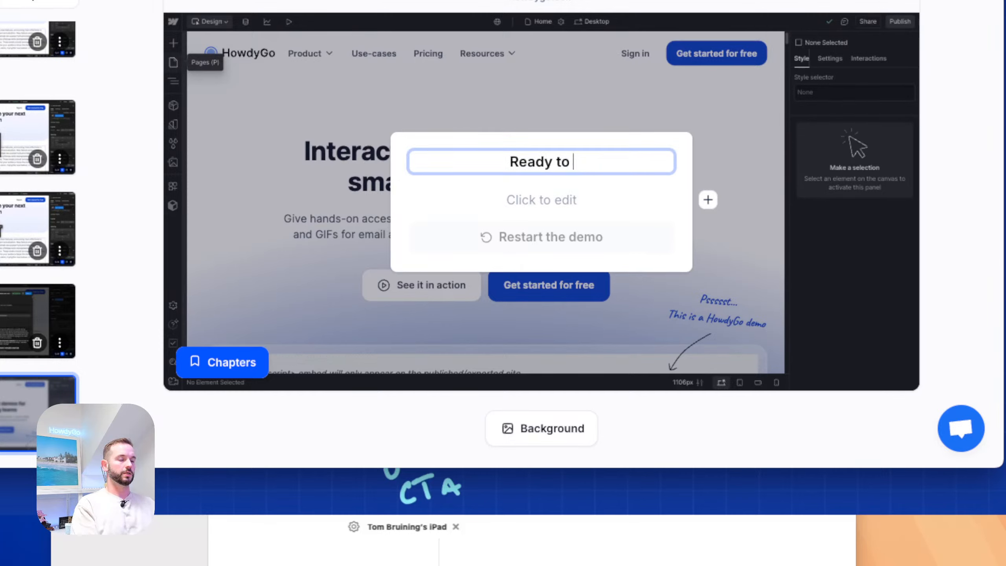
{"action": "type", "text": "Ready to build your own blog?"}
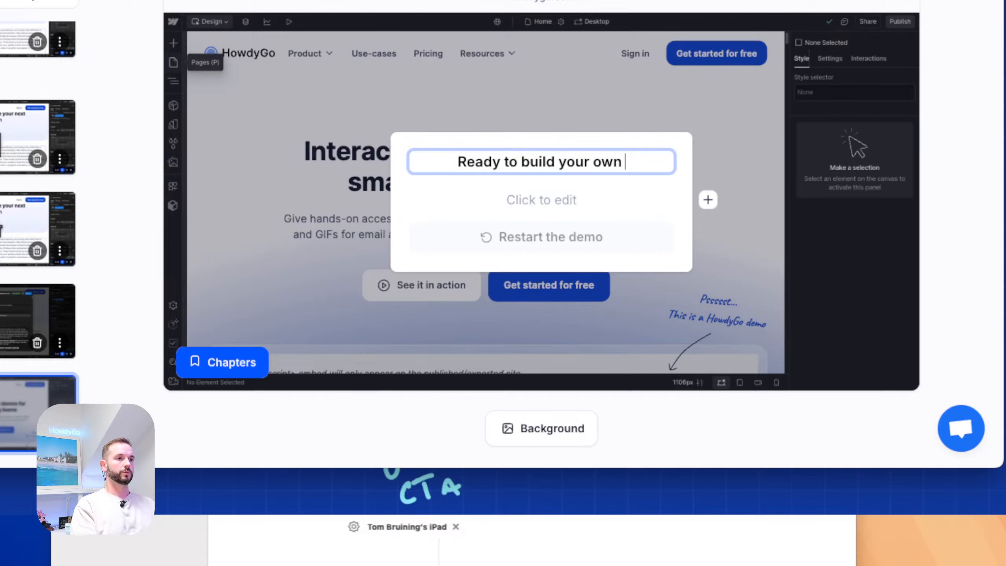
{"action": "left_click", "coordinate": [514, 201]}
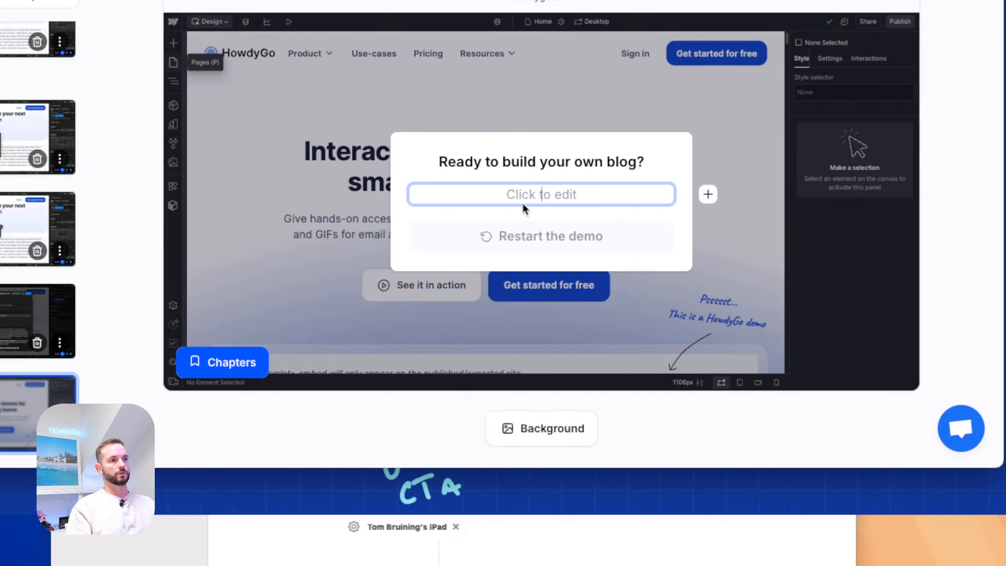
{"action": "type", "text": "Get started today wi"}
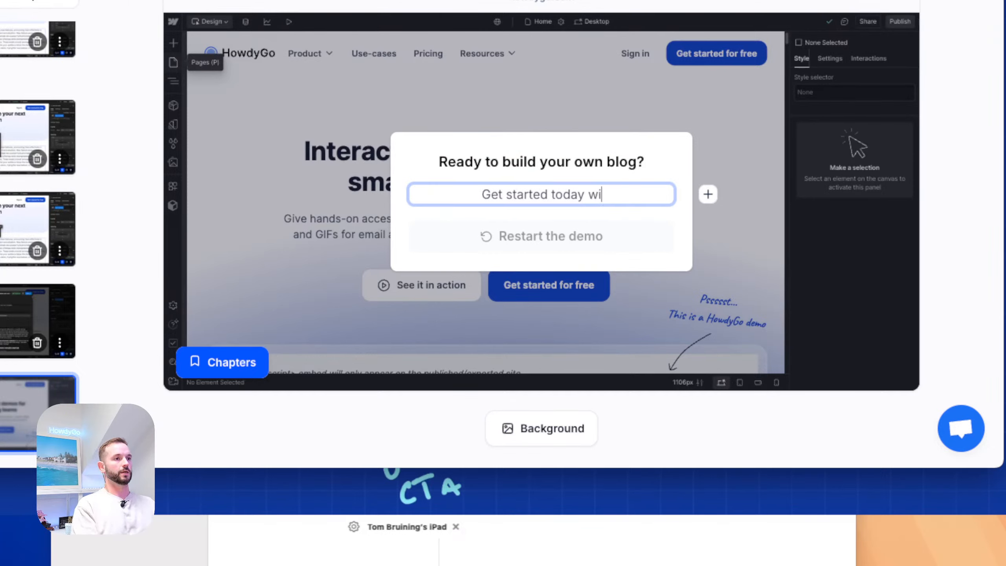
{"action": "type", "text": "th a free trial of "}
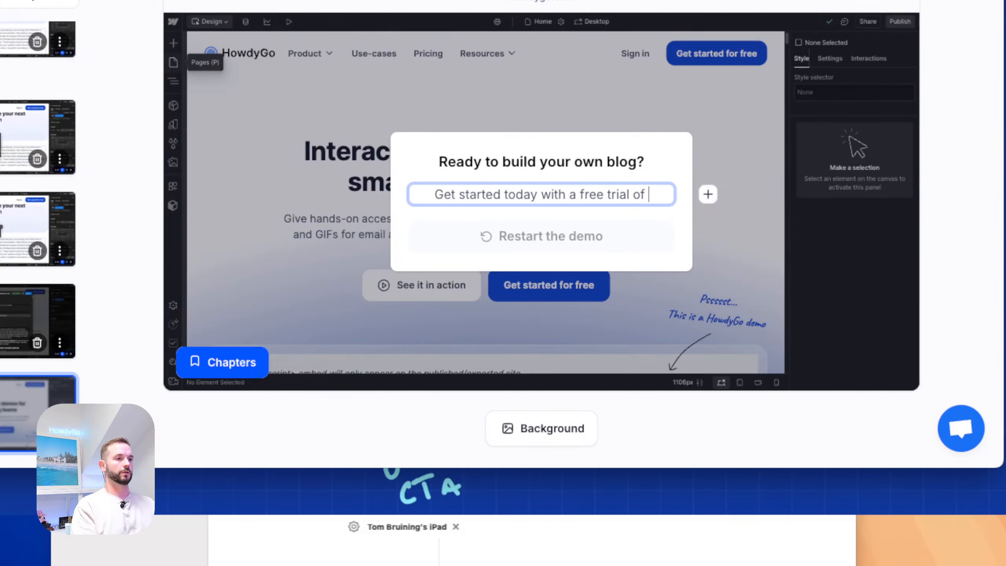
{"action": "type", "text": "Webflow."}
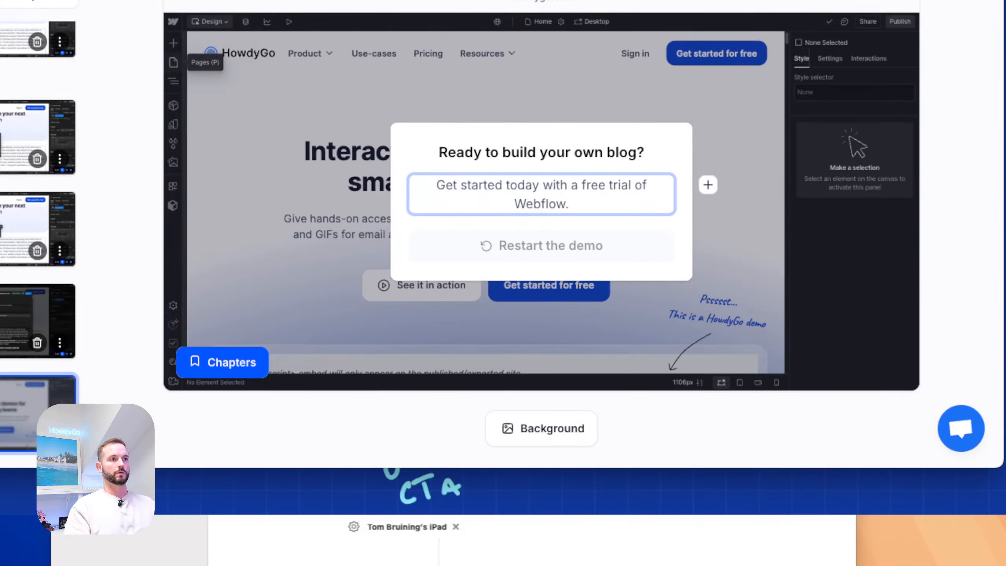
{"action": "key", "text": "Escape"}
Add a button to the CTA card and copy the clean link of the "Get started" button on Webflow's homepage.
{"action": "left_click", "coordinate": [716, 188]}
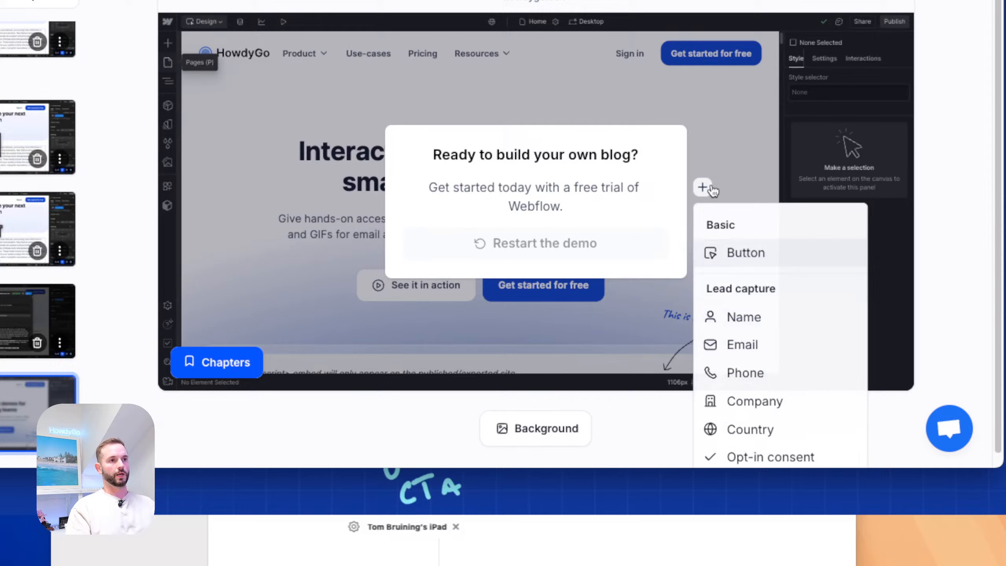
{"action": "left_click", "coordinate": [742, 252]}
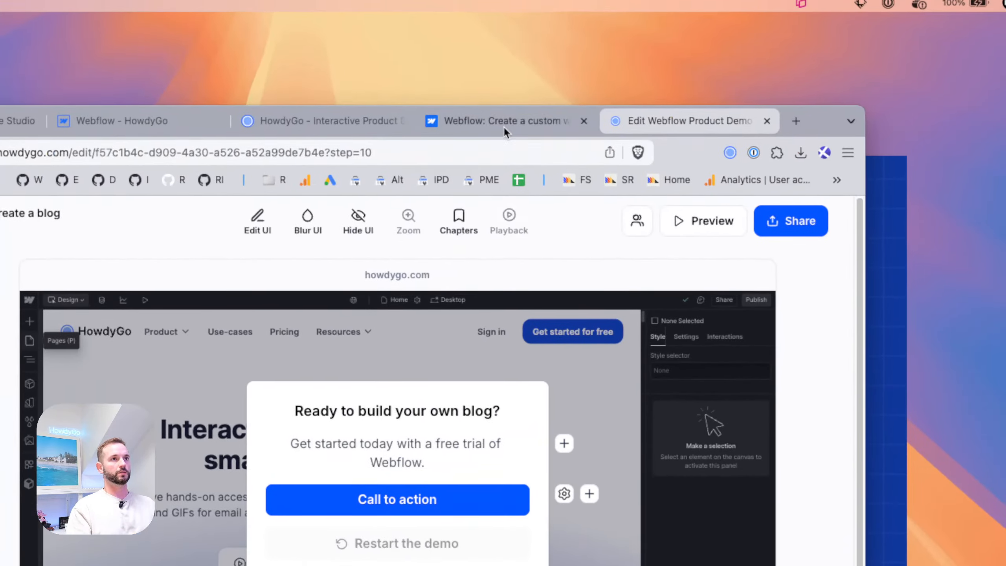
{"action": "left_click", "coordinate": [503, 122]}
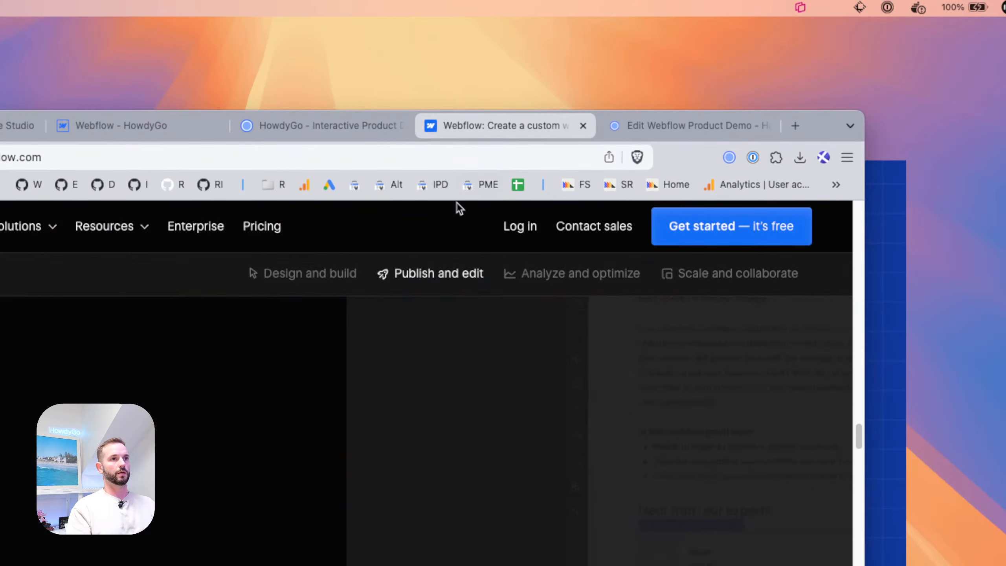
{"action": "right_click", "coordinate": [701, 224]}
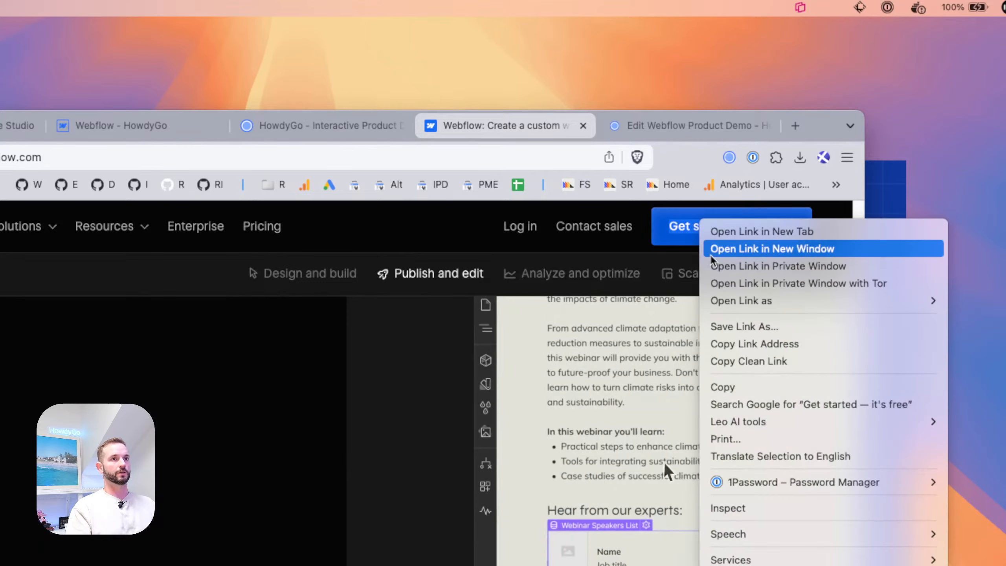
{"action": "left_click", "coordinate": [750, 362]}
{"action": "left_click", "coordinate": [691, 125]}
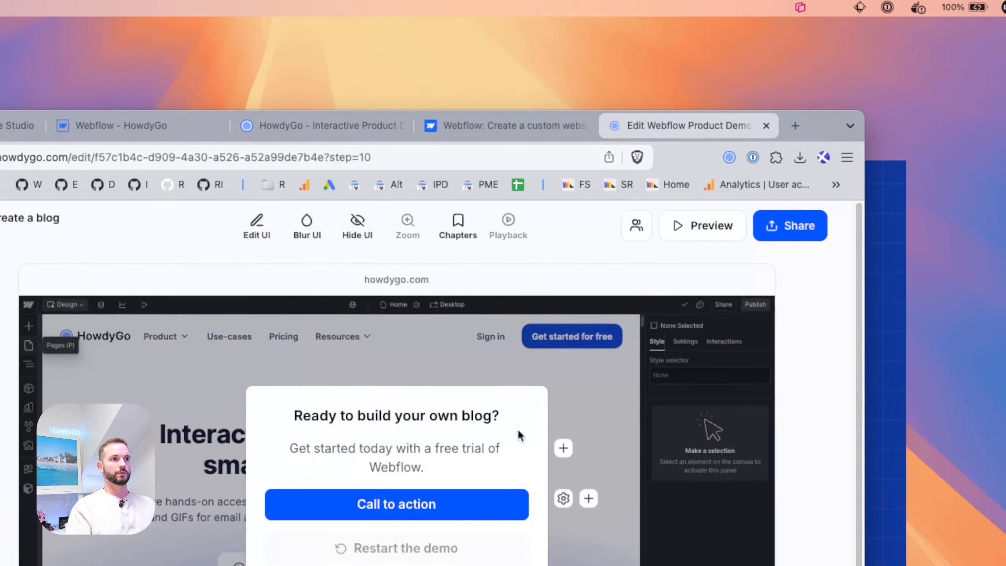
{"action": "left_click", "coordinate": [562, 498]}
{"action": "triple_click", "coordinate": [475, 223]}
{"action": "key", "text": "ctrl+v"}
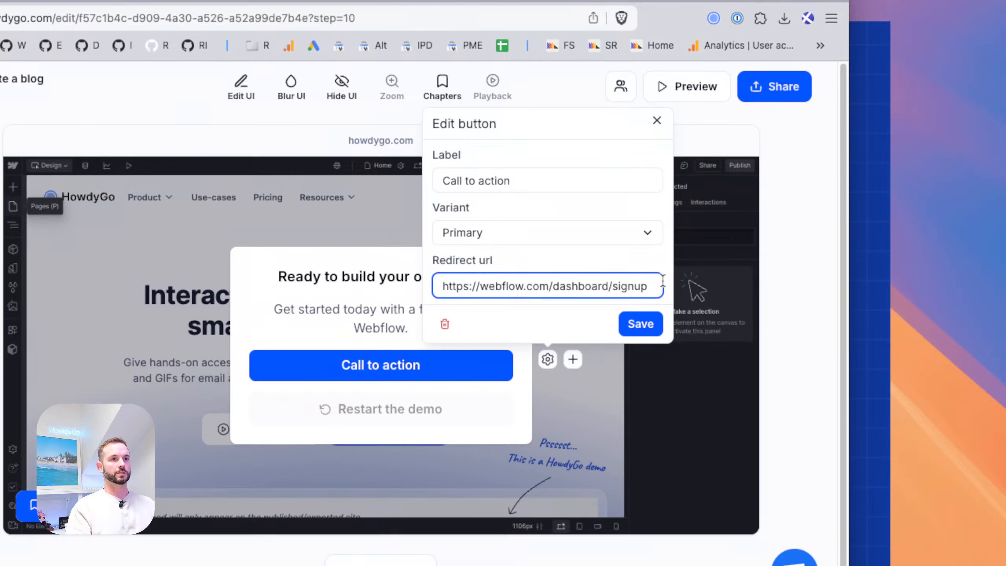
{"action": "type", "text": "utm_"}
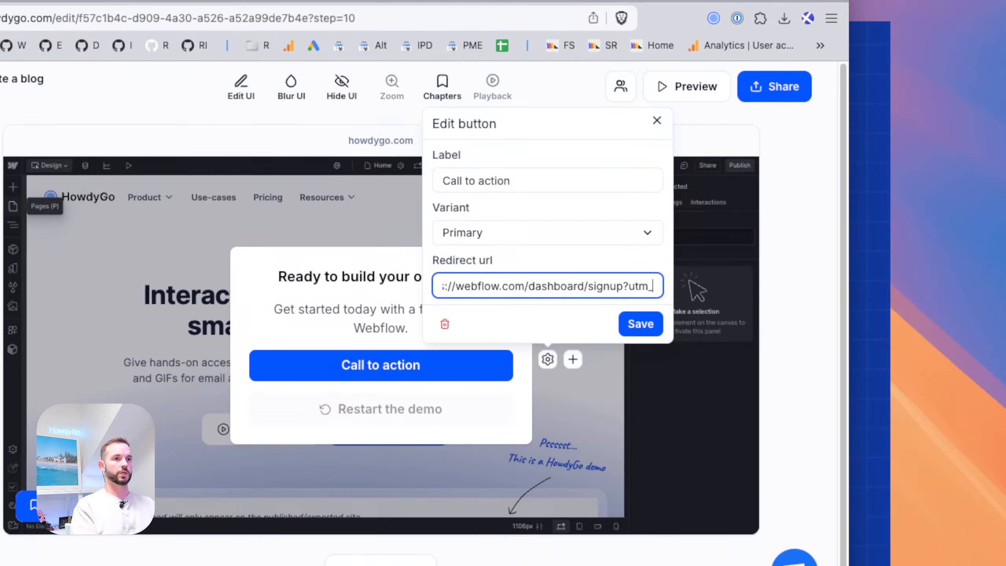
{"action": "type", "text": "source=howdy"}
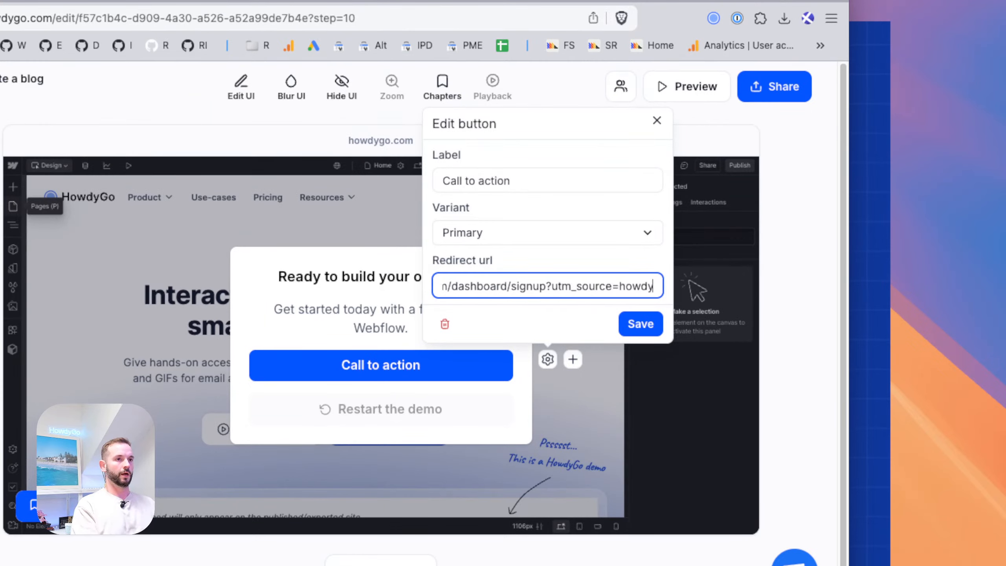
{"action": "type", "text": "go_demo_youtube"}
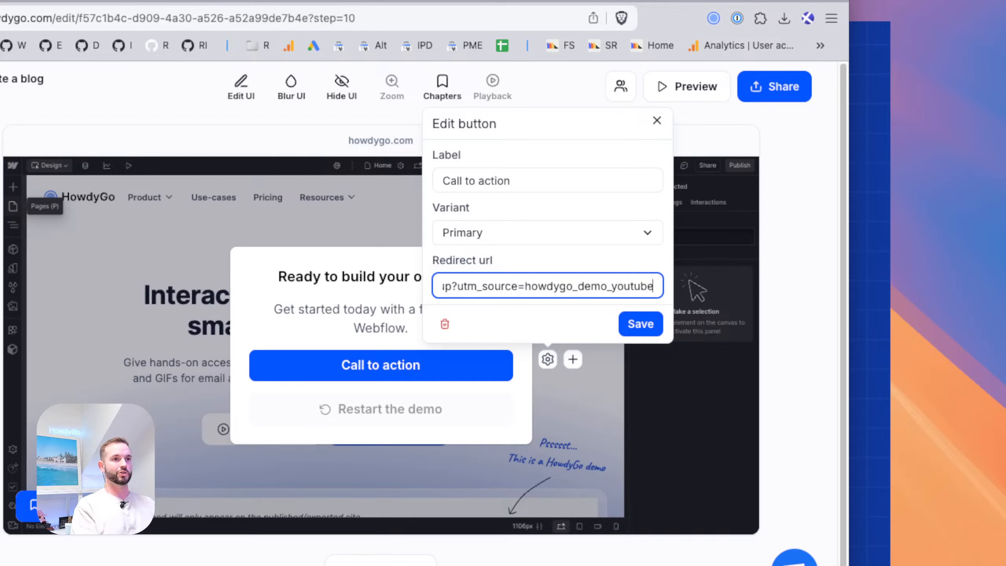
Label the CTA button "Sign up today!" and save its settings.
{"action": "left_click", "coordinate": [503, 181]}
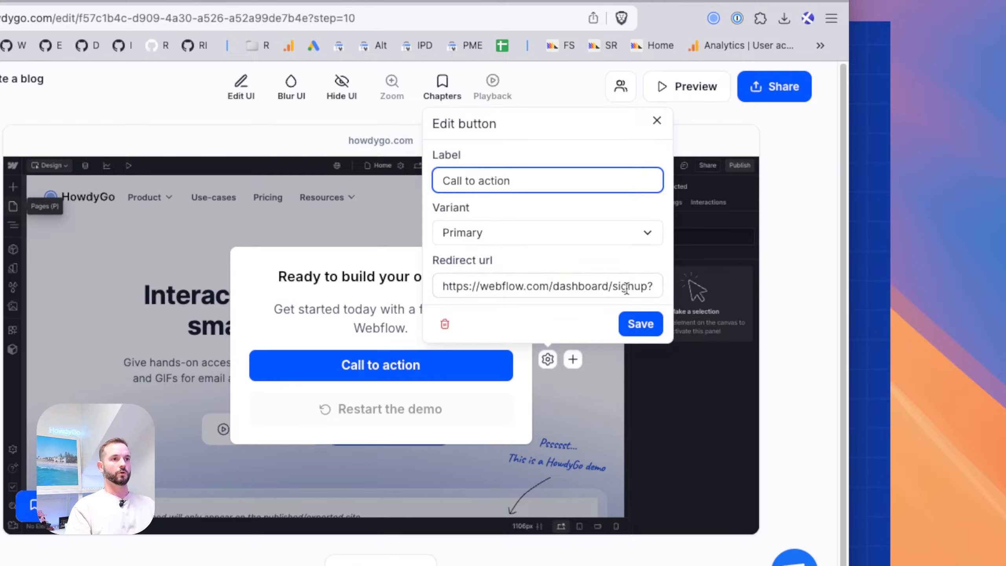
{"action": "left_click_drag", "start_coordinate": [610, 288], "coordinate": [767, 297]}
{"action": "triple_click", "coordinate": [564, 175]}
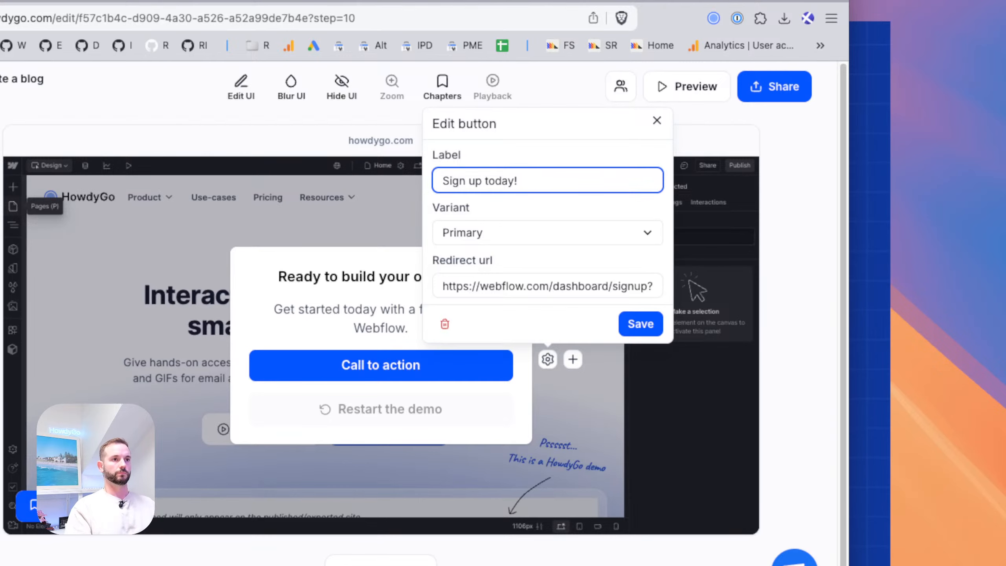
{"action": "left_click", "coordinate": [641, 324]}
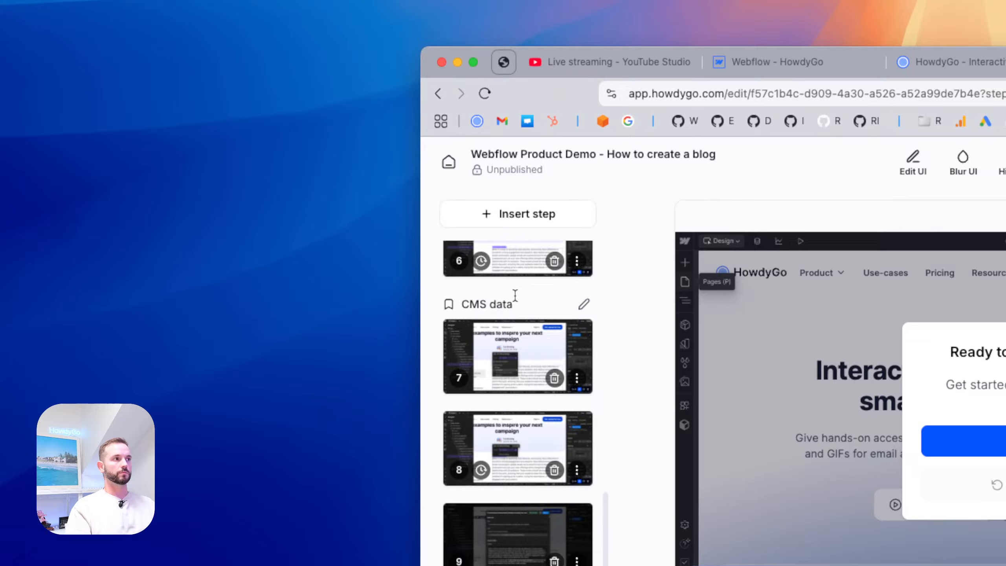
Return to the demo's first step and examine the feature animations in the "Publish and edit" section of Webflow's homepage.
{"action": "scroll", "coordinate": [93, 218], "scroll_direction": "up", "scroll_amount": 10}
{"action": "left_click", "coordinate": [512, 290]}
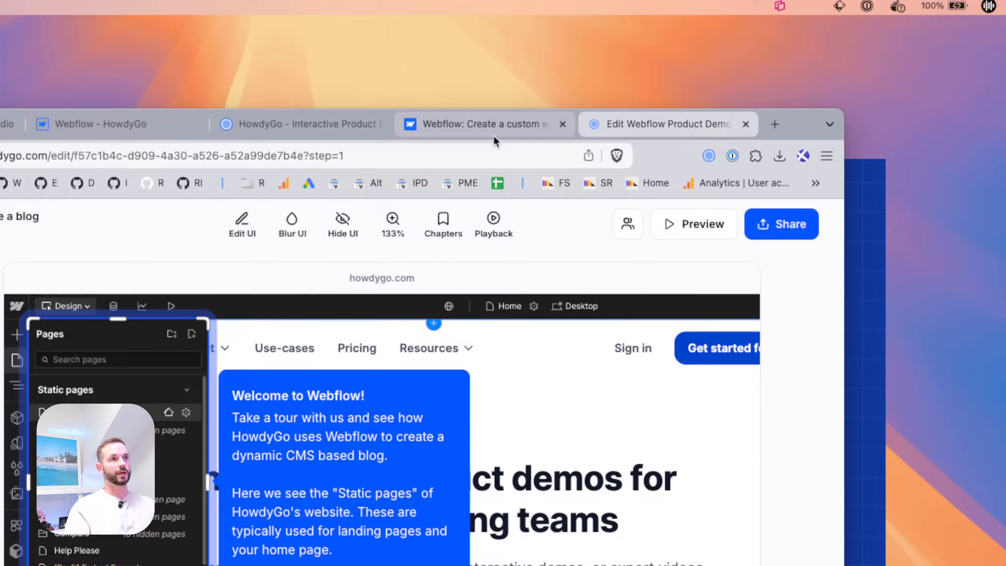
{"action": "left_click", "coordinate": [493, 133]}
{"action": "scroll", "coordinate": [183, 408], "scroll_direction": "up", "scroll_amount": 3}
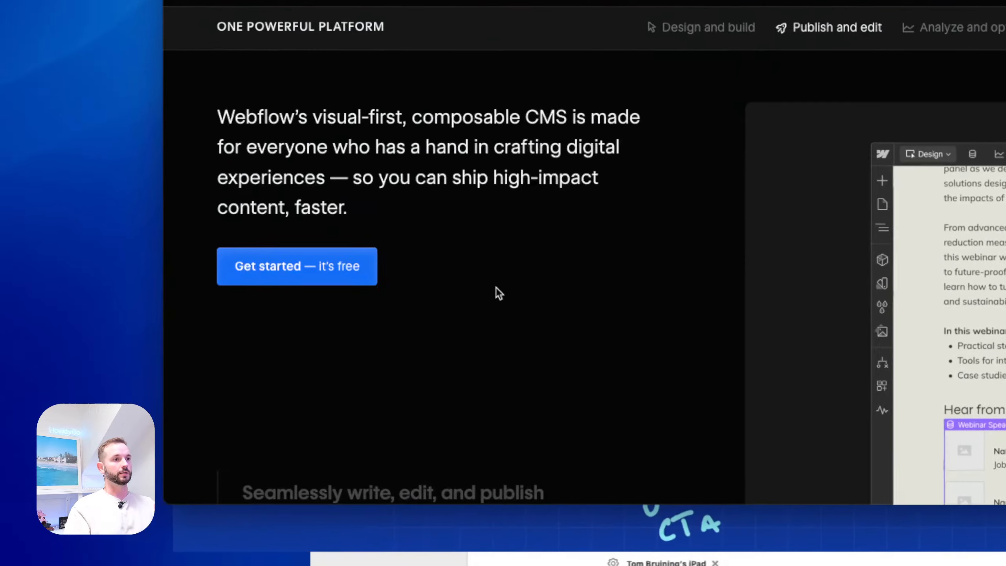
{"action": "scroll", "coordinate": [89, 559], "scroll_direction": "down", "scroll_amount": 6}
{"action": "scroll", "coordinate": [89, 559], "scroll_direction": "up", "scroll_amount": 3}
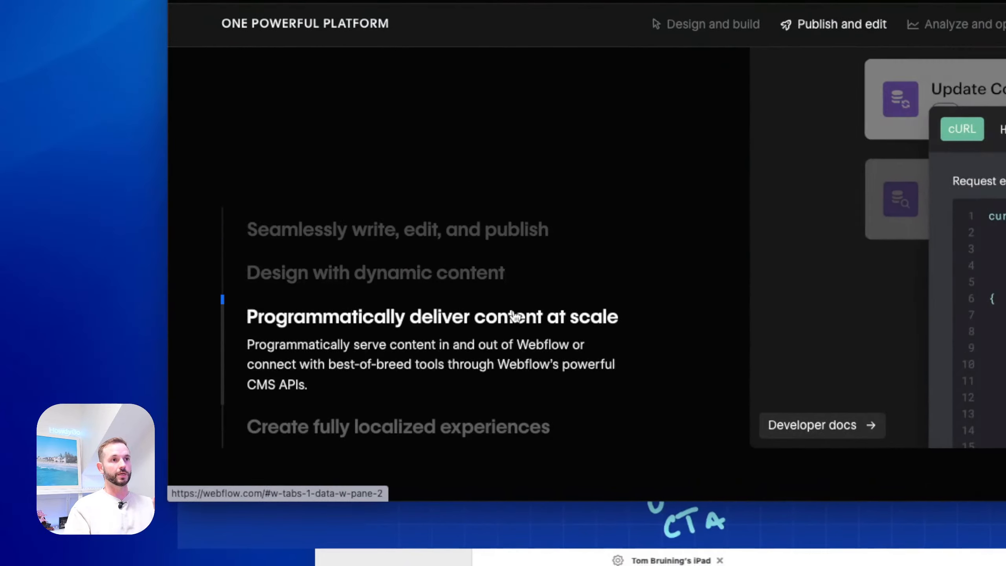
{"action": "scroll", "coordinate": [513, 311], "scroll_direction": "up", "scroll_amount": 2}
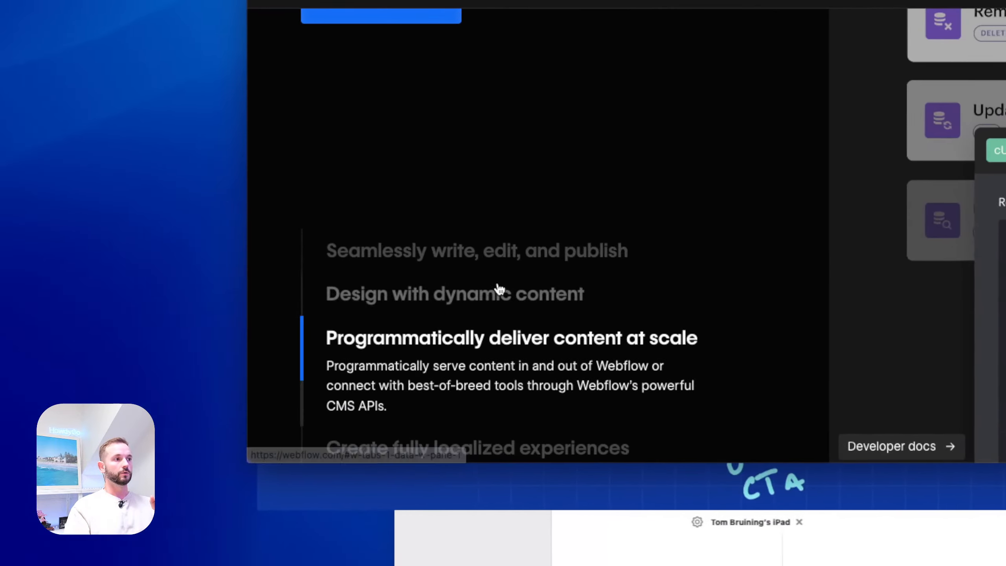
{"action": "left_click", "coordinate": [550, 280]}
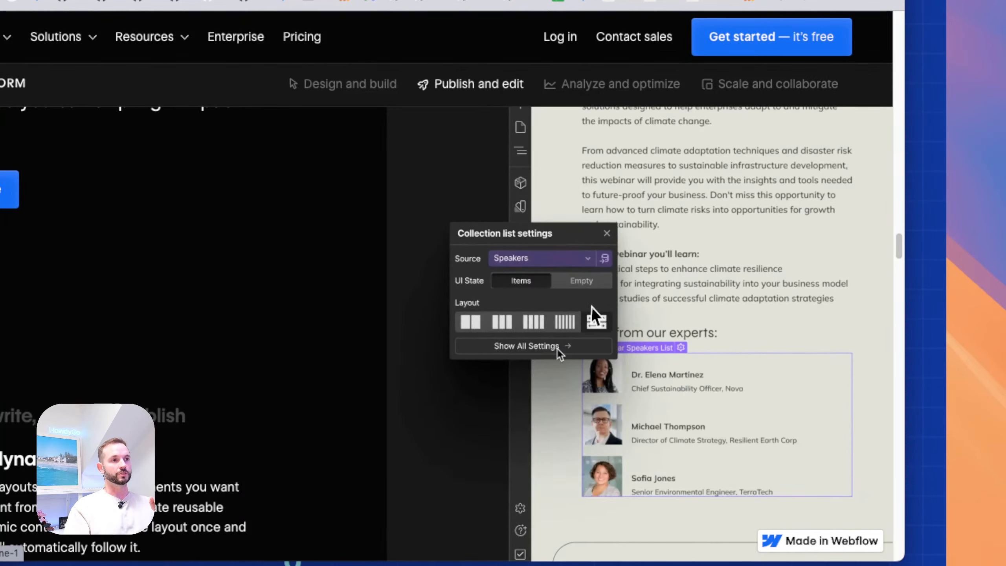
{"action": "scroll", "coordinate": [565, 419], "scroll_direction": "down", "scroll_amount": 3}
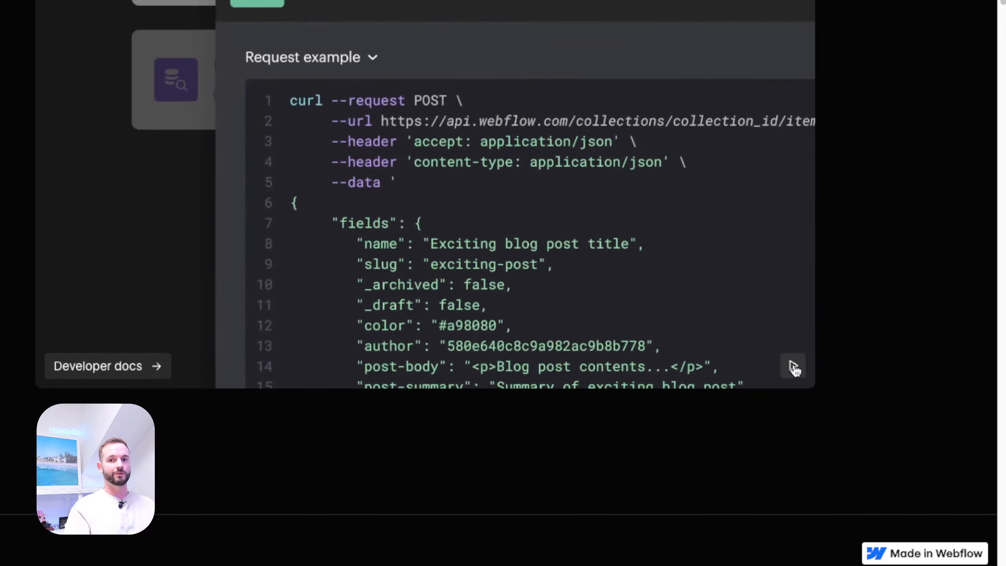
{"action": "left_click", "coordinate": [793, 367]}
{"action": "left_click", "coordinate": [793, 366]}
{"action": "scroll", "coordinate": [463, 201], "scroll_direction": "up", "scroll_amount": 1}
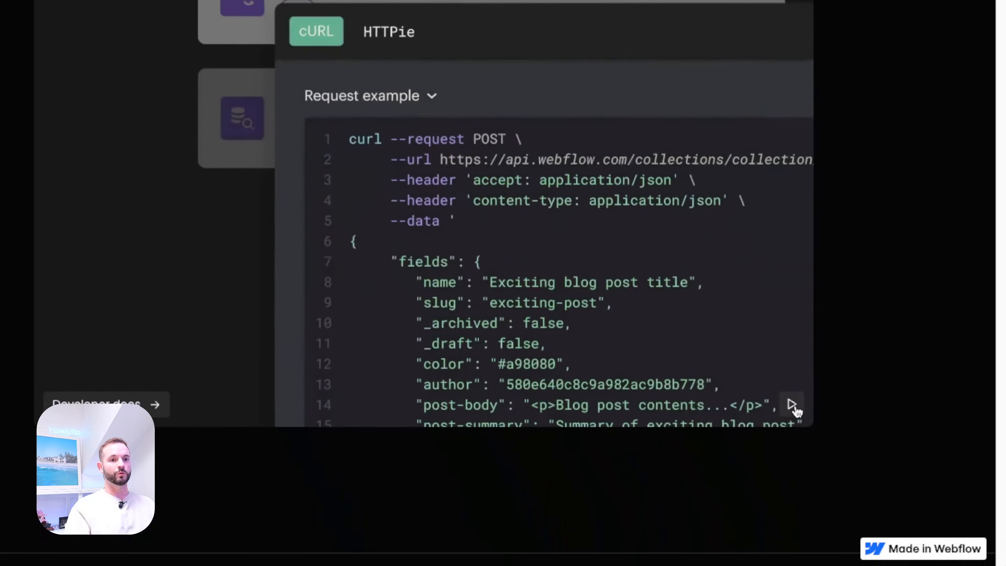
{"action": "left_click", "coordinate": [792, 406]}
{"action": "left_click", "coordinate": [792, 406]}
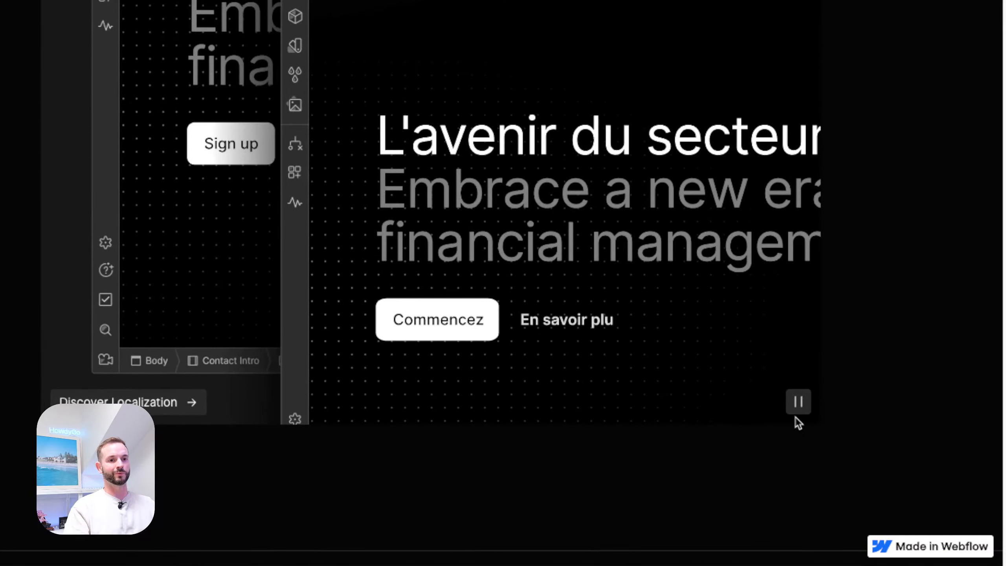
{"action": "left_click", "coordinate": [794, 402]}
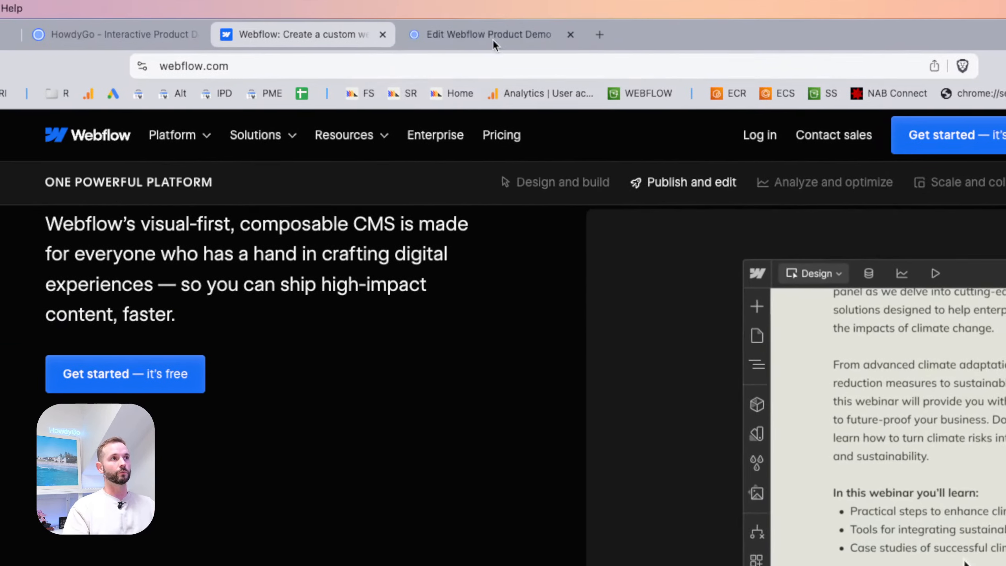
Publish the demo from the HowdyGo editor and copy its website embed code.
{"action": "left_click", "coordinate": [492, 38]}
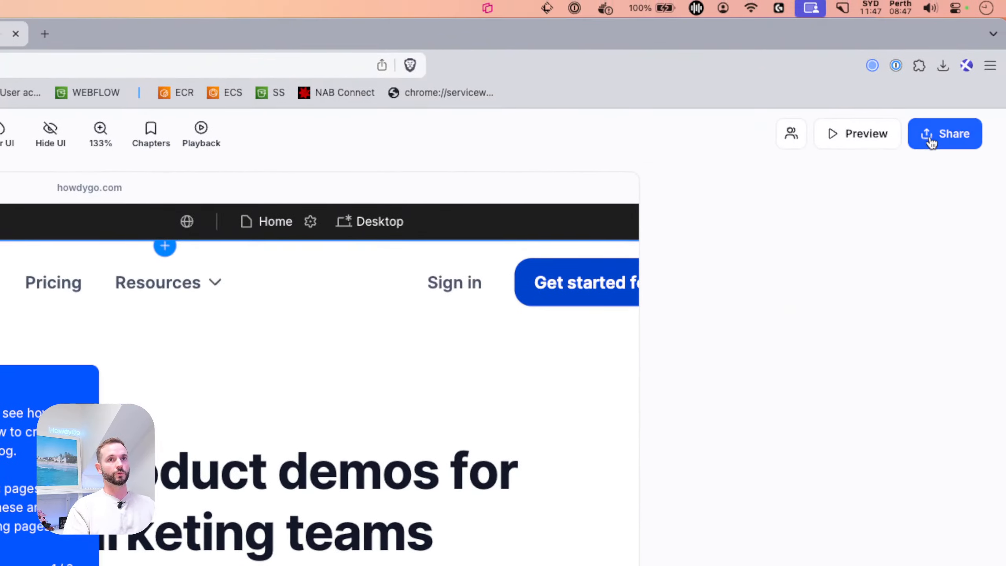
{"action": "left_click", "coordinate": [934, 136]}
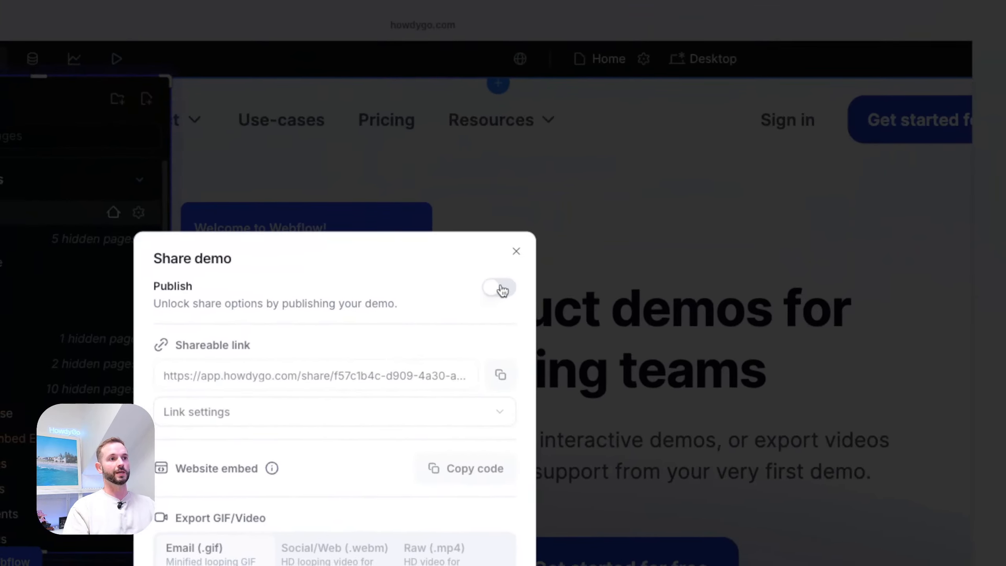
{"action": "left_click", "coordinate": [427, 248]}
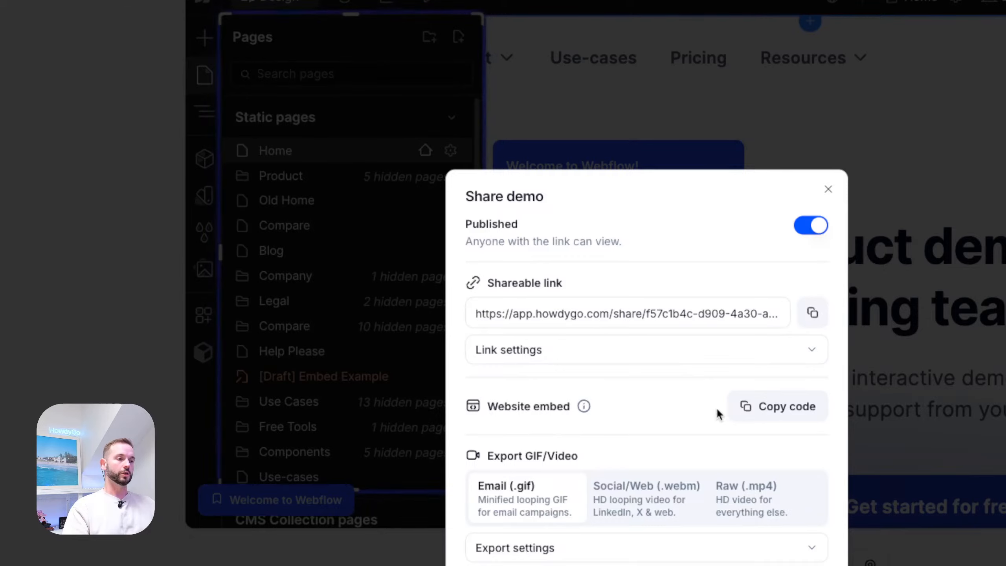
{"action": "left_click", "coordinate": [792, 414]}
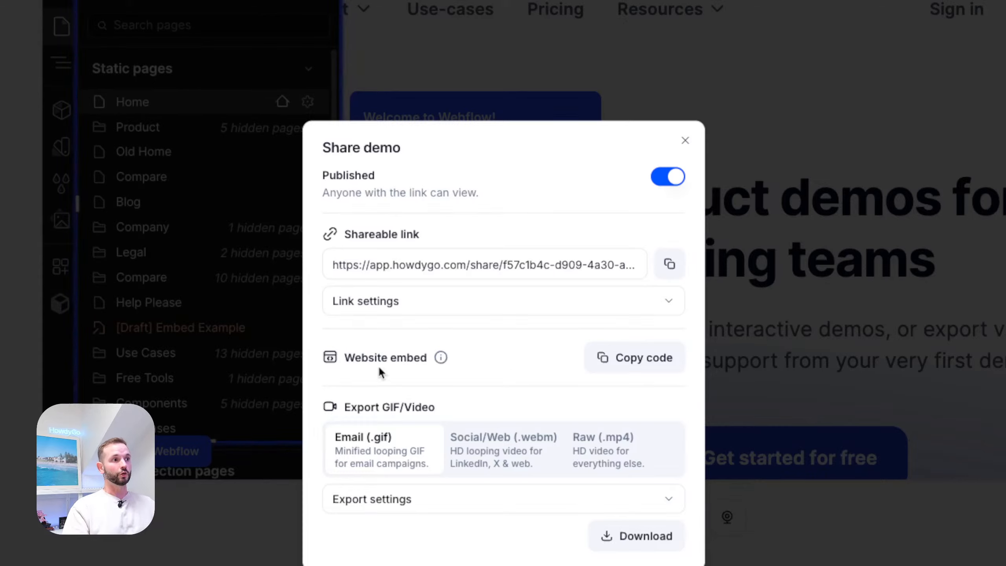
Set the demo's video export to Raw (.mp4) at Highest quality and review the cursor style options.
{"action": "left_click", "coordinate": [497, 462]}
{"action": "left_click", "coordinate": [619, 460]}
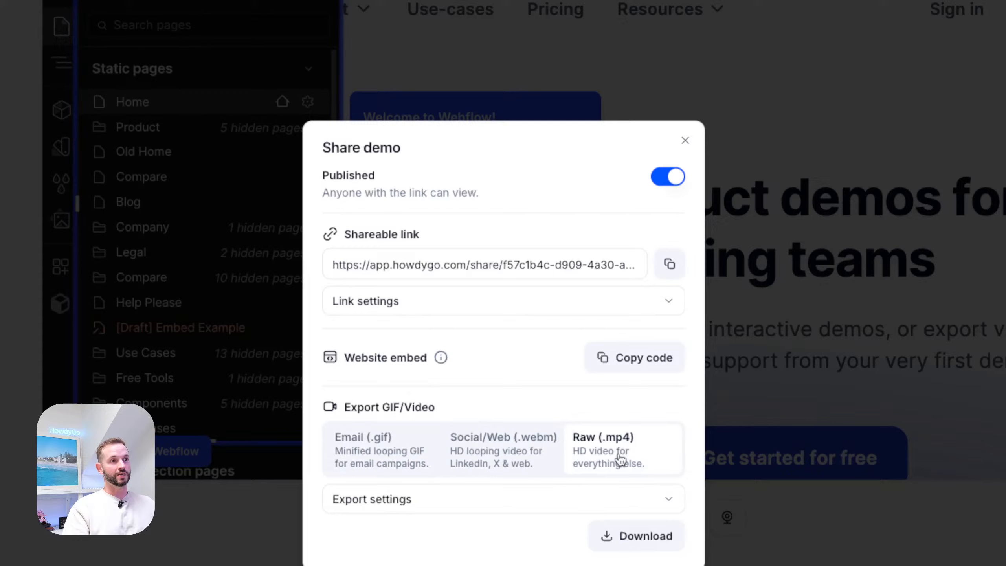
{"action": "left_click", "coordinate": [500, 502]}
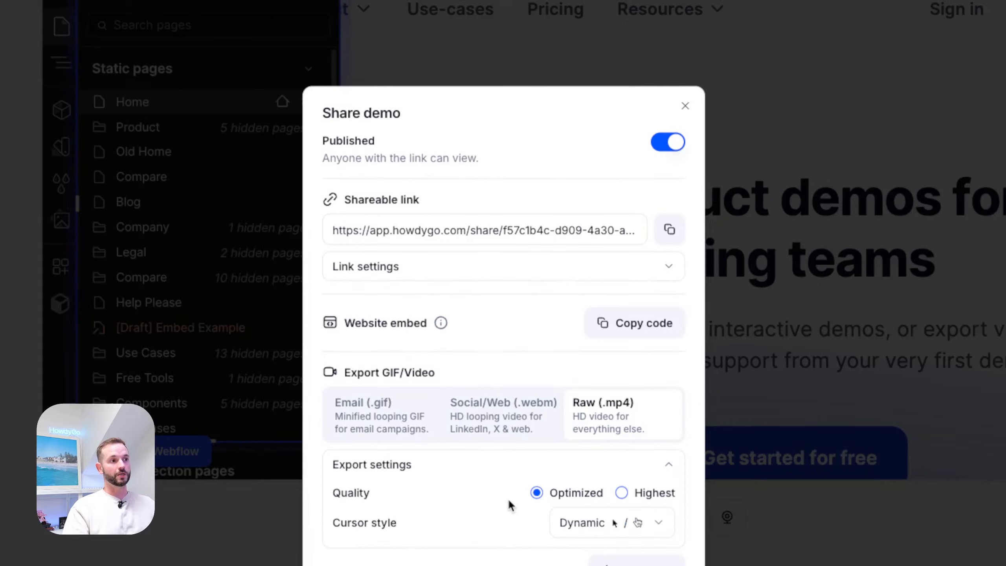
{"action": "left_click", "coordinate": [635, 520]}
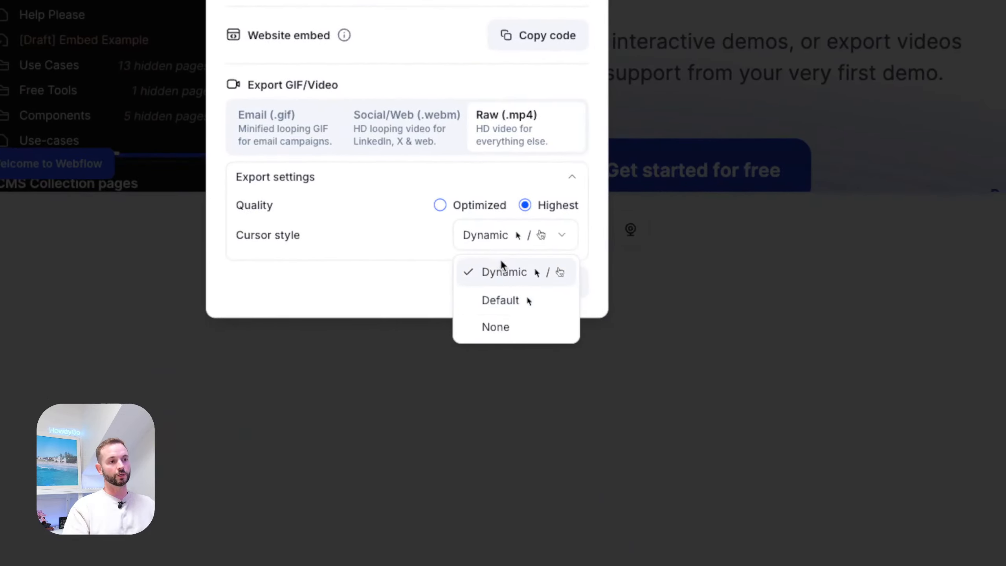
{"action": "left_click", "coordinate": [568, 467]}
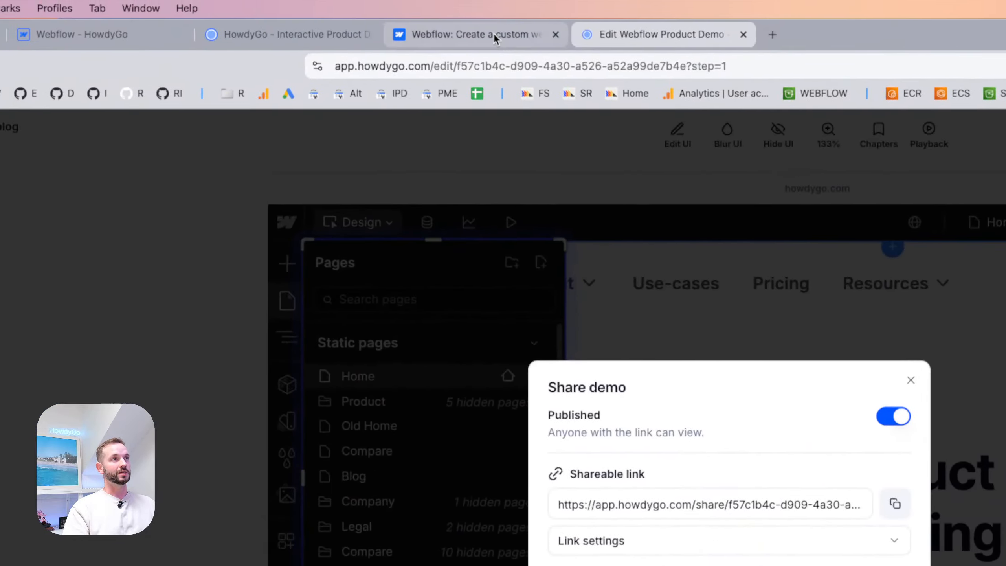
Revisit the Webflow homepage, return to the demo editor and close the sharing settings.
{"action": "left_click", "coordinate": [494, 36]}
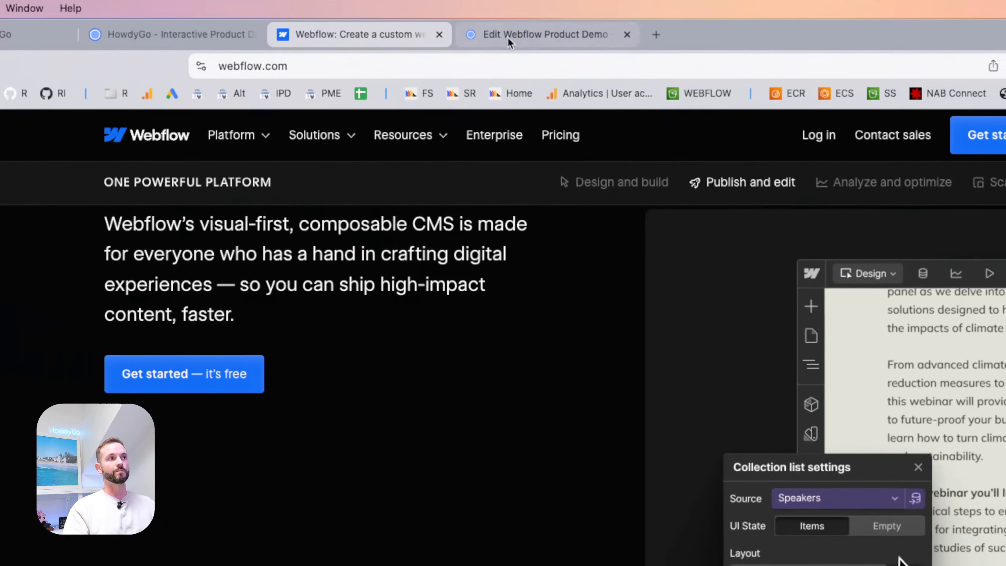
{"action": "left_click", "coordinate": [506, 36]}
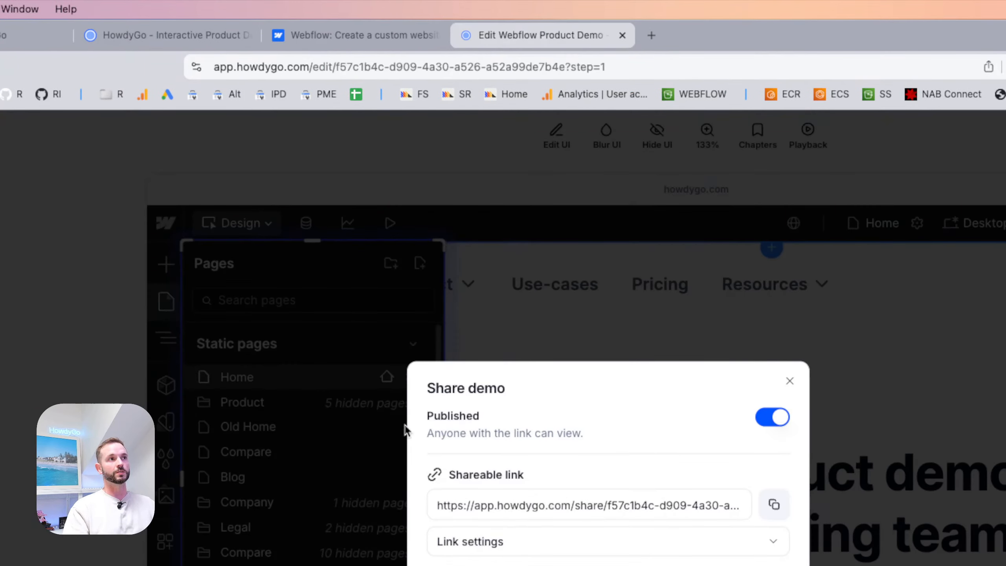
{"action": "left_click", "coordinate": [789, 381]}
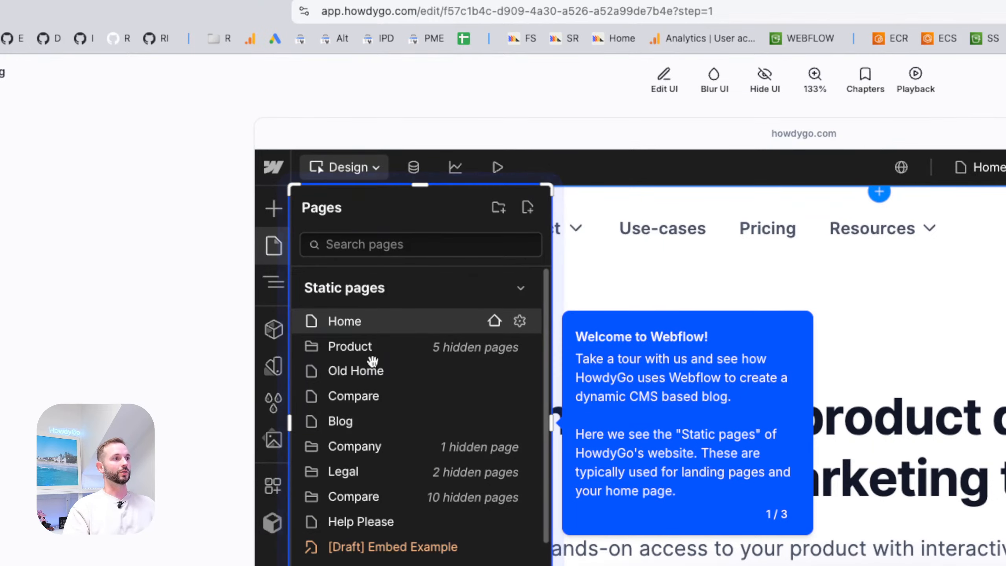
Hide the Old Home, [Draft] Embed Example, Help Please, Use Cases and Components entries and the Compare folder from the demo's Static pages list.
{"action": "left_click", "coordinate": [664, 81]}
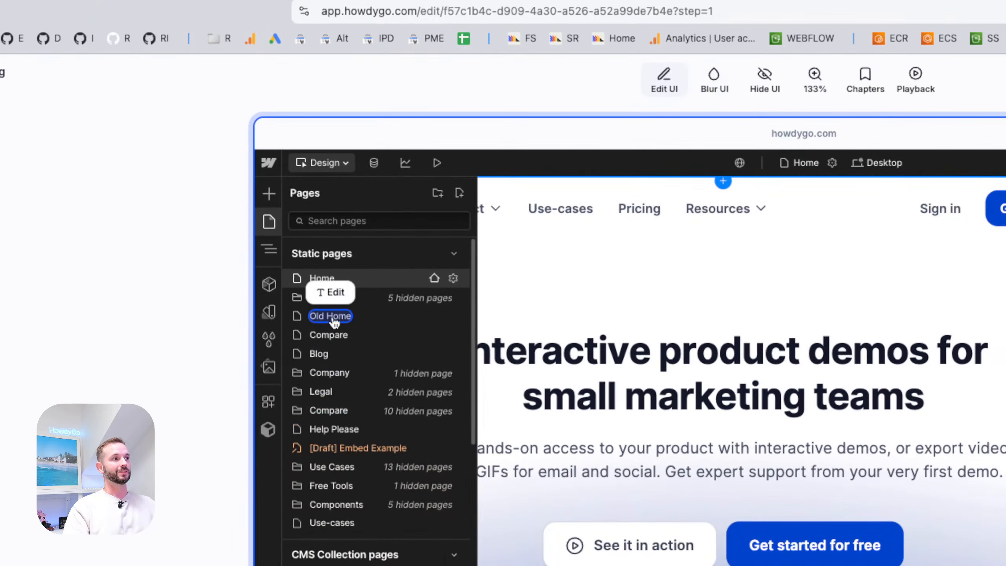
{"action": "left_click", "coordinate": [764, 79]}
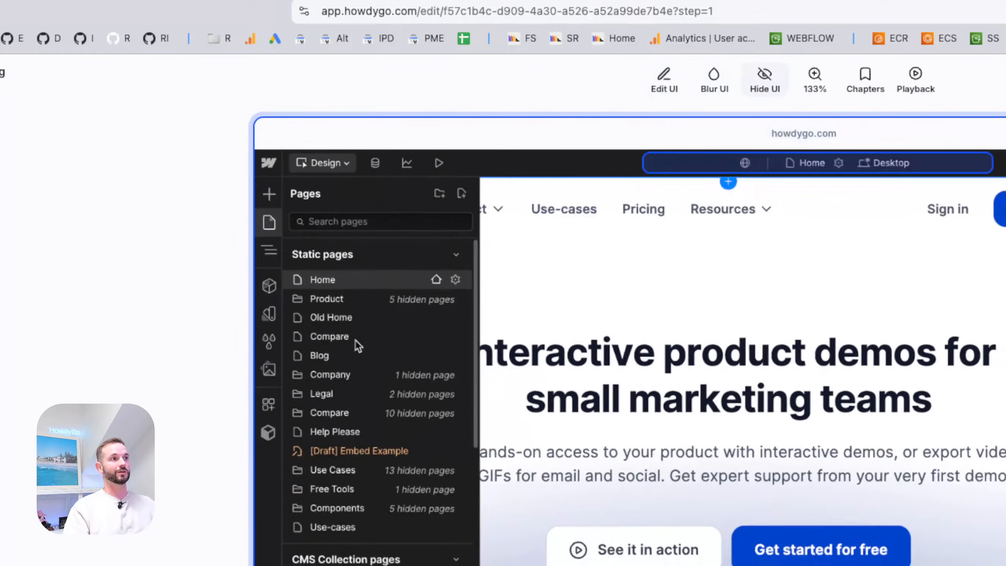
{"action": "left_click", "coordinate": [292, 319]}
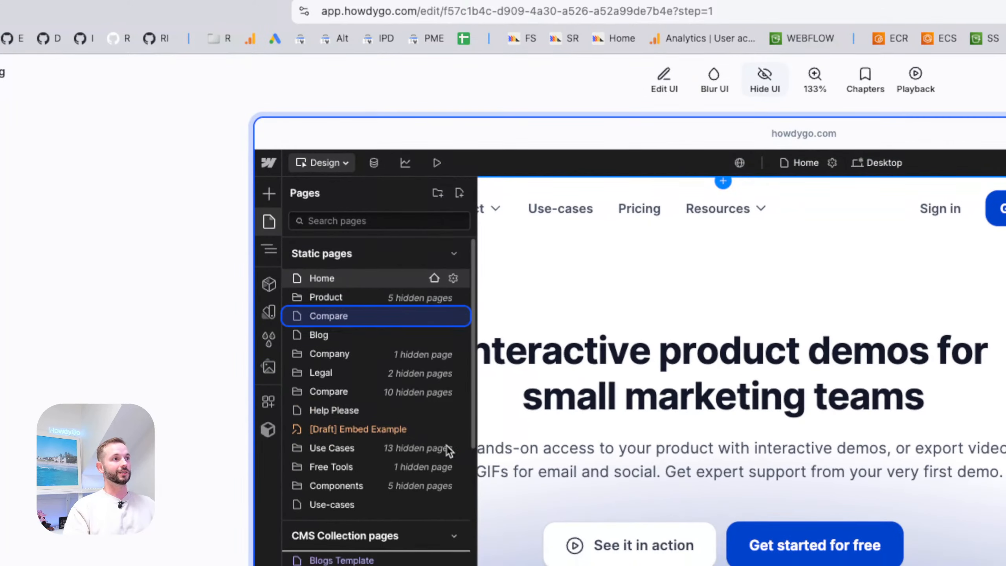
{"action": "left_click", "coordinate": [442, 450]}
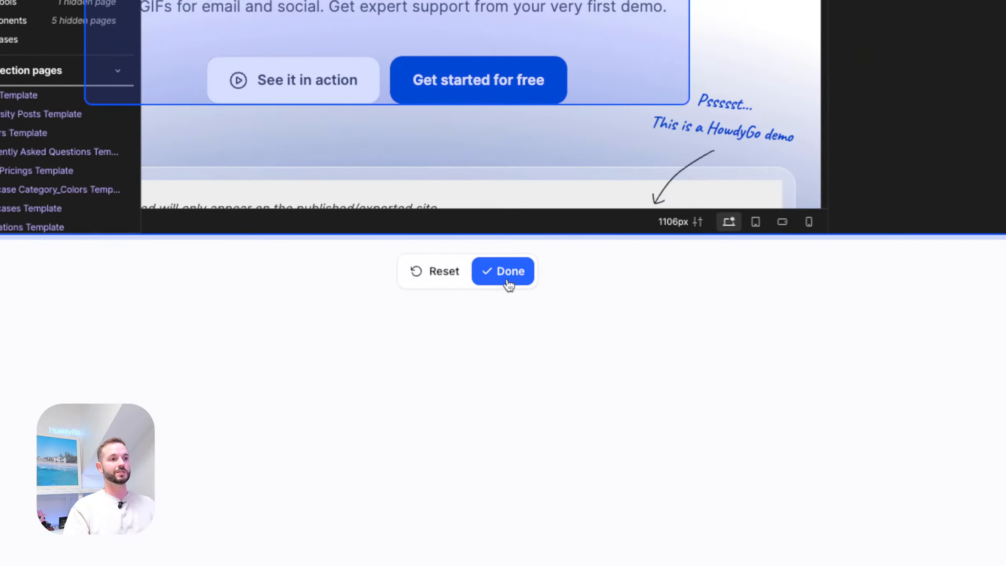
{"action": "left_click", "coordinate": [613, 364]}
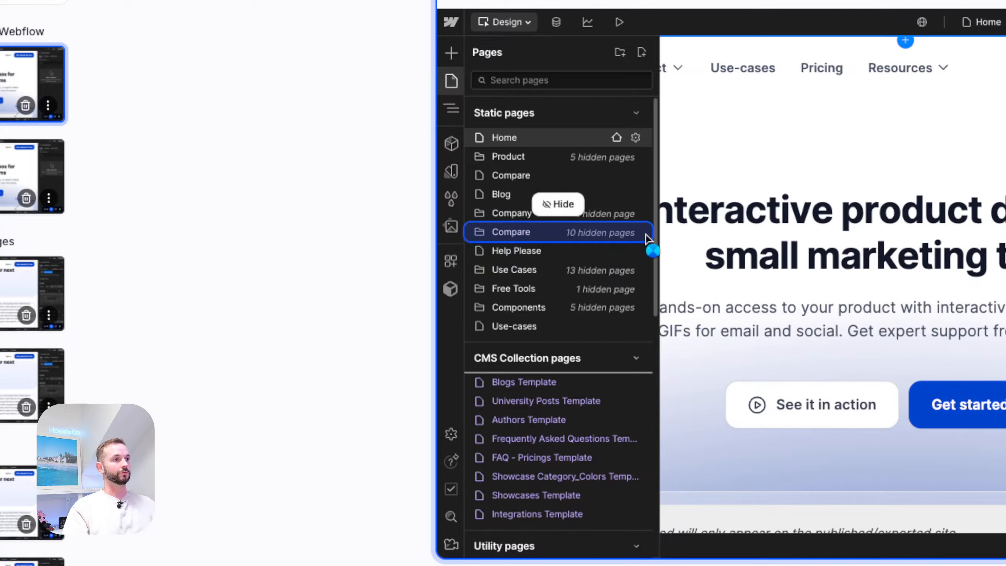
{"action": "left_click", "coordinate": [645, 236]}
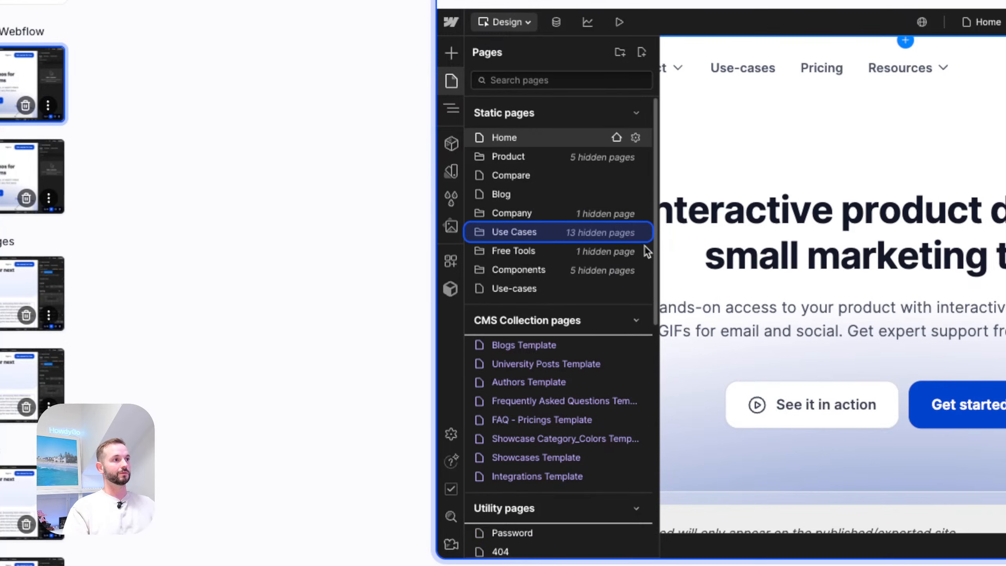
{"action": "left_click", "coordinate": [645, 240]}
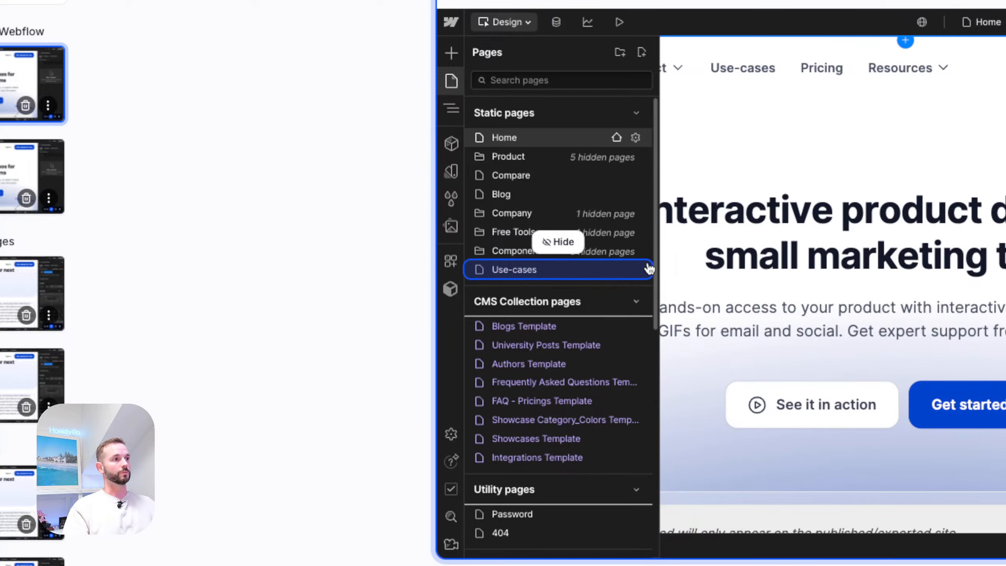
{"action": "left_click", "coordinate": [647, 255]}
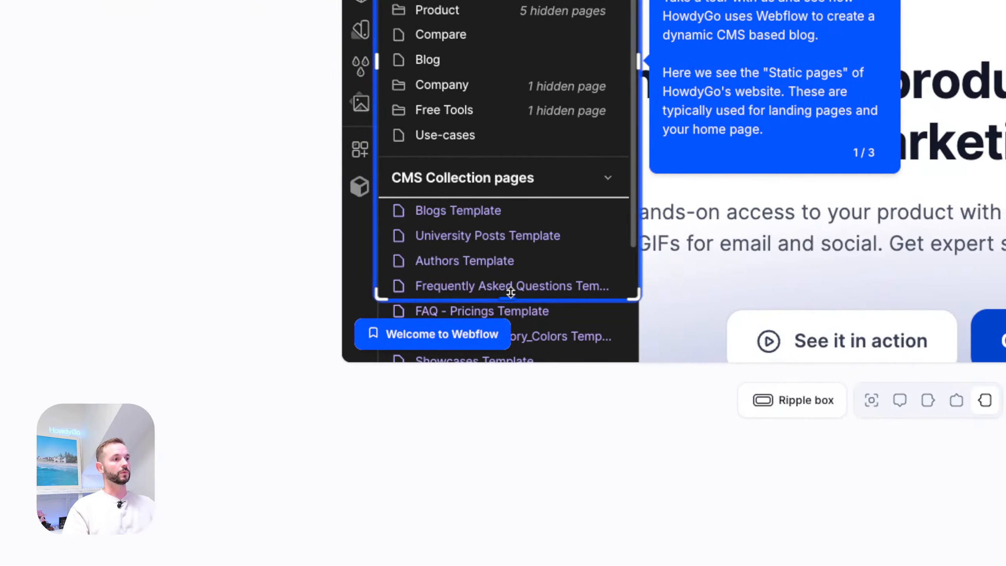
Resize the first step's ripple box so it encloses only the Static pages section.
{"action": "left_click_drag", "start_coordinate": [508, 293], "coordinate": [499, 141]}
{"action": "left_click_drag", "start_coordinate": [498, 214], "coordinate": [497, 324]}
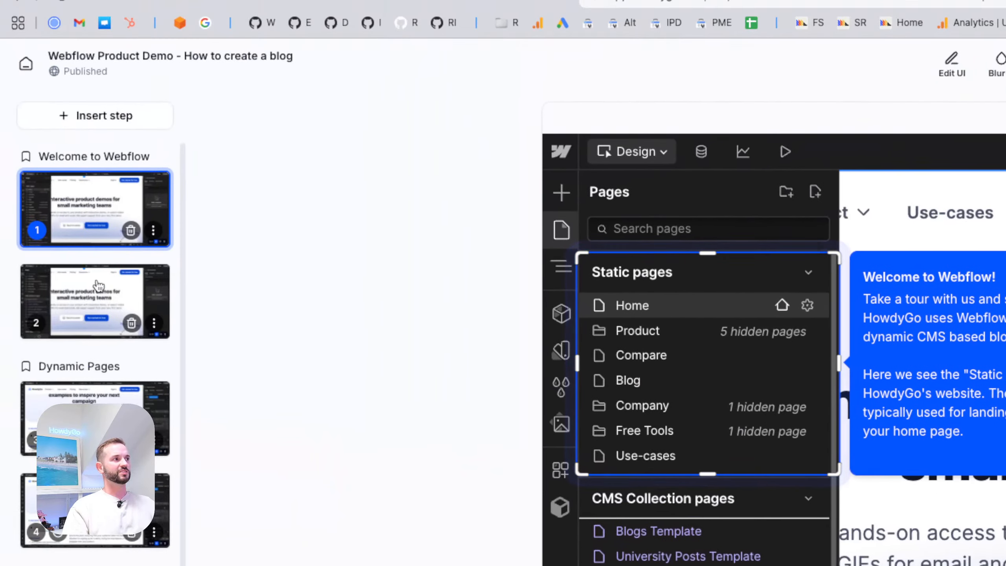
In demo step 2, reposition the scrolled Pages list and fit the ripple box around the CMS Collection pages section.
{"action": "left_click", "coordinate": [4, 196]}
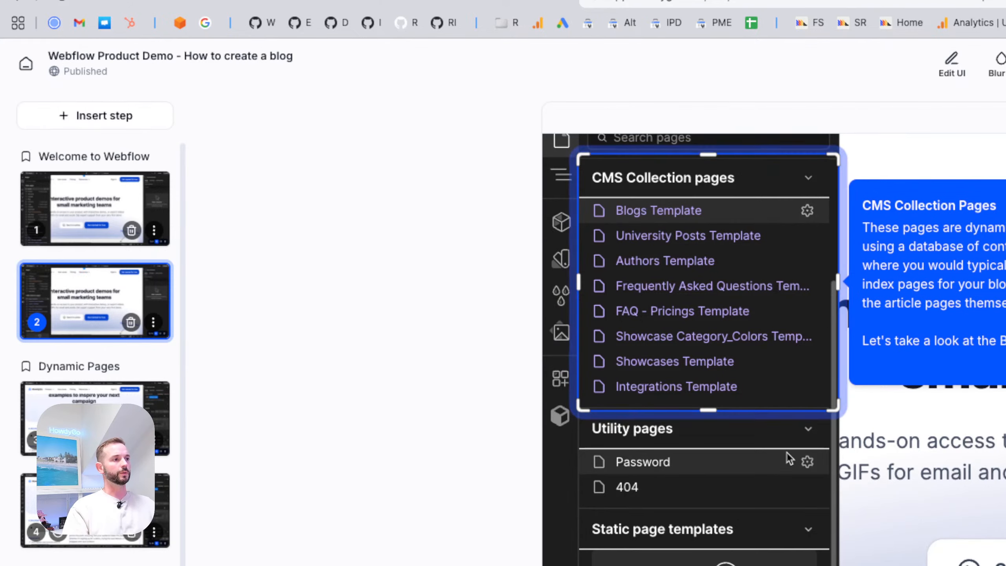
{"action": "scroll", "coordinate": [788, 456], "scroll_direction": "up", "scroll_amount": 5}
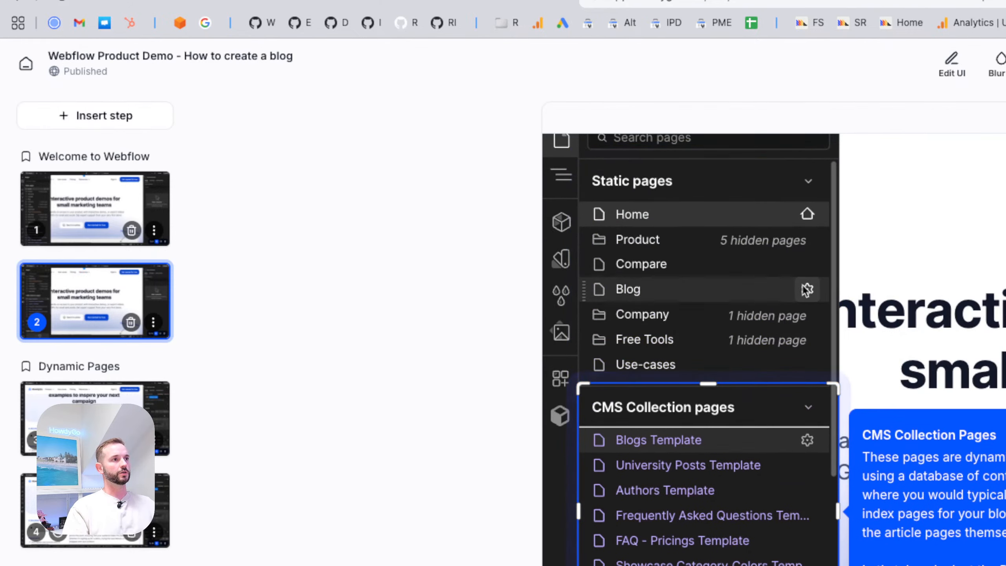
{"action": "scroll", "coordinate": [806, 288], "scroll_direction": "down", "scroll_amount": 3}
{"action": "scroll", "coordinate": [776, 231], "scroll_direction": "down", "scroll_amount": 1}
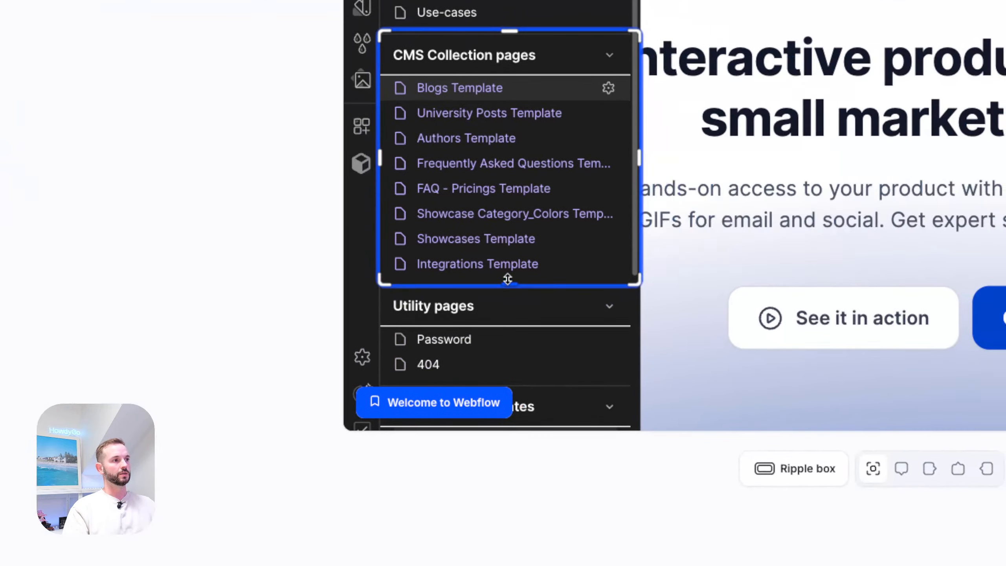
{"action": "left_click_drag", "start_coordinate": [508, 279], "coordinate": [507, 279]}
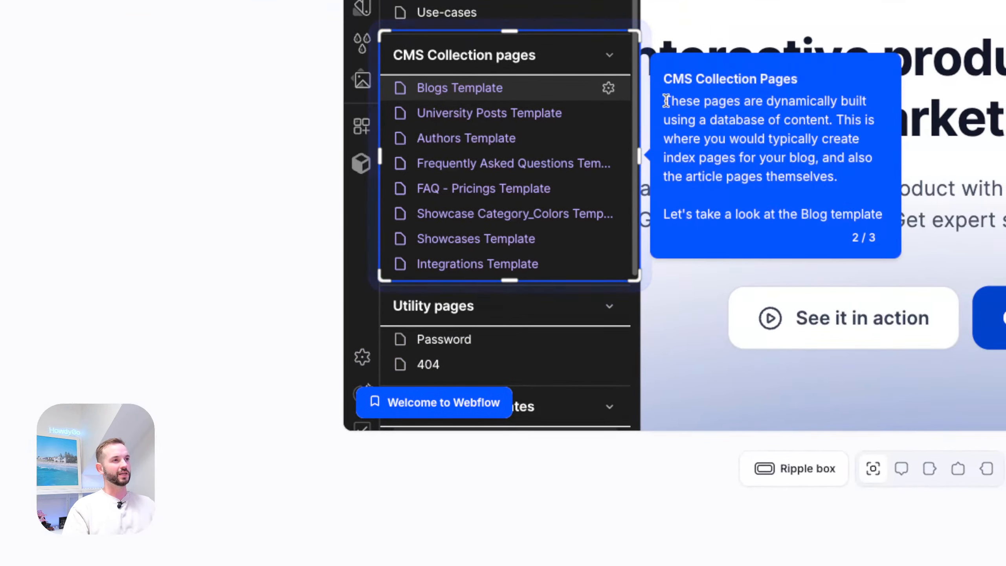
{"action": "left_click_drag", "start_coordinate": [639, 156], "coordinate": [632, 156]}
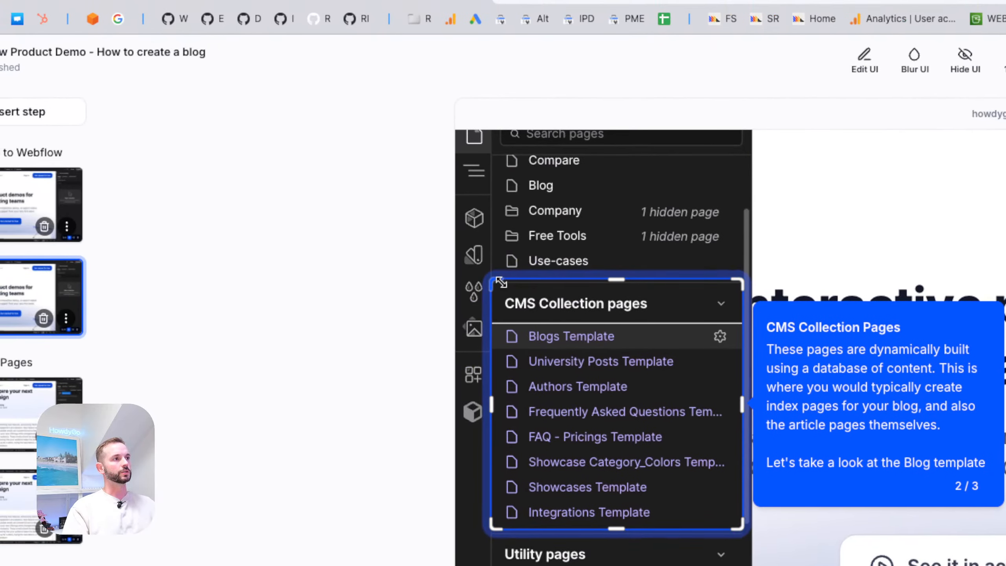
{"action": "left_click_drag", "start_coordinate": [390, 32], "coordinate": [392, 38]}
{"action": "left_click_drag", "start_coordinate": [502, 285], "coordinate": [501, 281]}
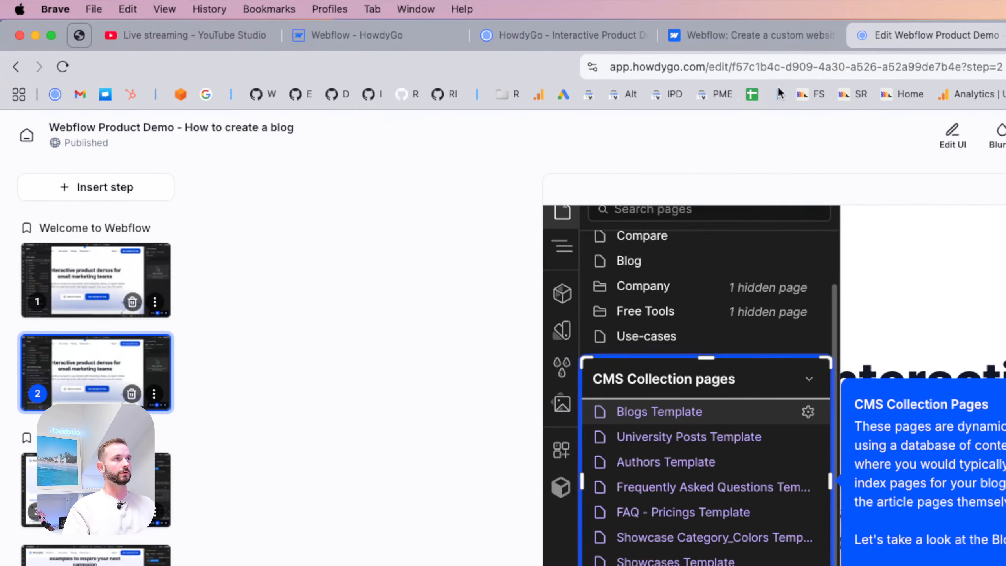
Go to the HowdyGo settings page that holds the annotation theme options.
{"action": "left_click", "coordinate": [715, 66]}
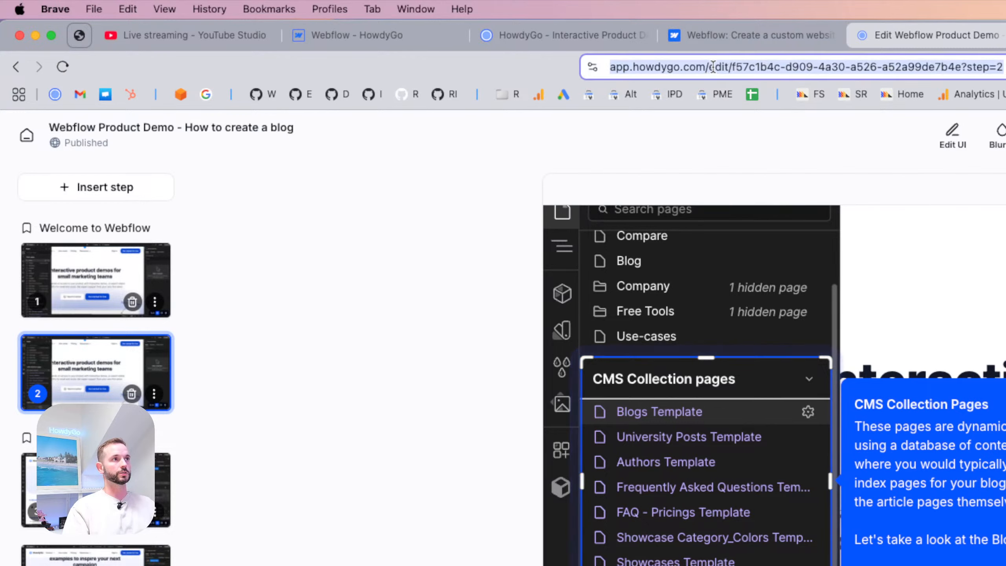
{"action": "left_click", "coordinate": [722, 69]}
{"action": "left_click_drag", "start_coordinate": [745, 67], "coordinate": [755, 100]}
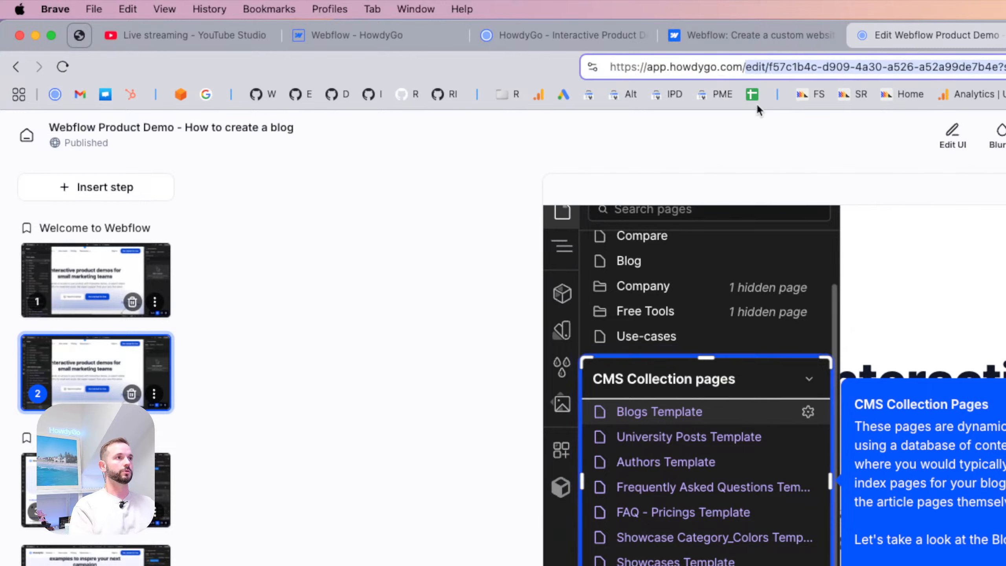
{"action": "type", "text": "se"}
{"action": "key", "text": "Down"}
{"action": "key", "text": "Down"}
{"action": "key", "text": "Down"}
{"action": "key", "text": "Return"}
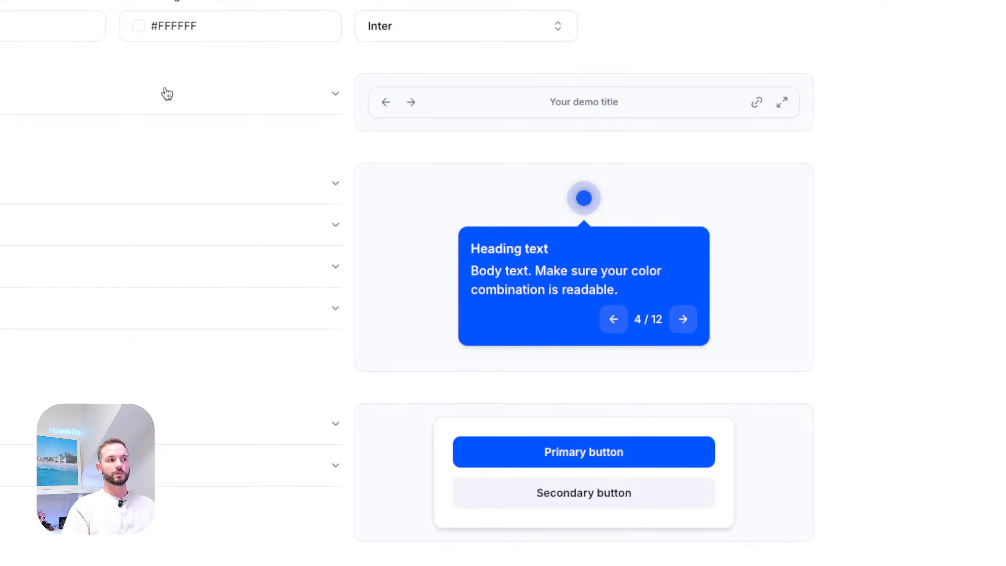
Preview the Dark theme for the demo frame and switch it back to Light.
{"action": "left_click", "coordinate": [501, 285]}
{"action": "left_click", "coordinate": [504, 350]}
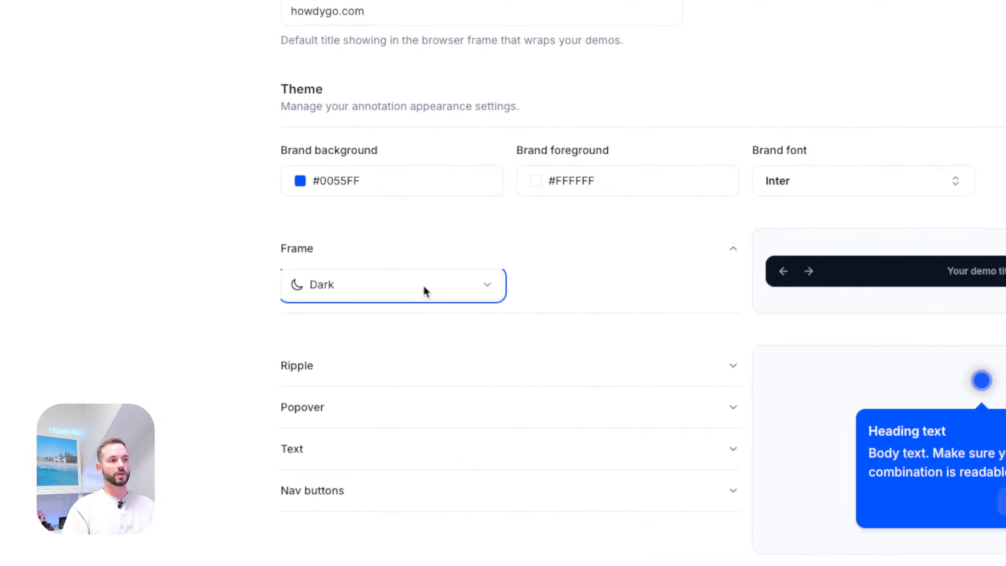
{"action": "left_click", "coordinate": [423, 284]}
{"action": "left_click", "coordinate": [345, 321]}
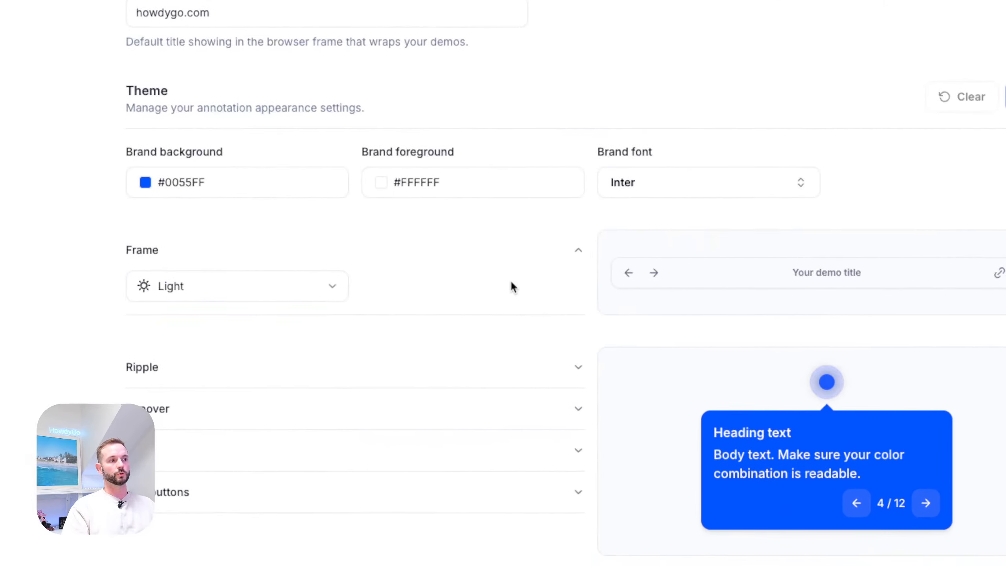
{"action": "left_click", "coordinate": [554, 257]}
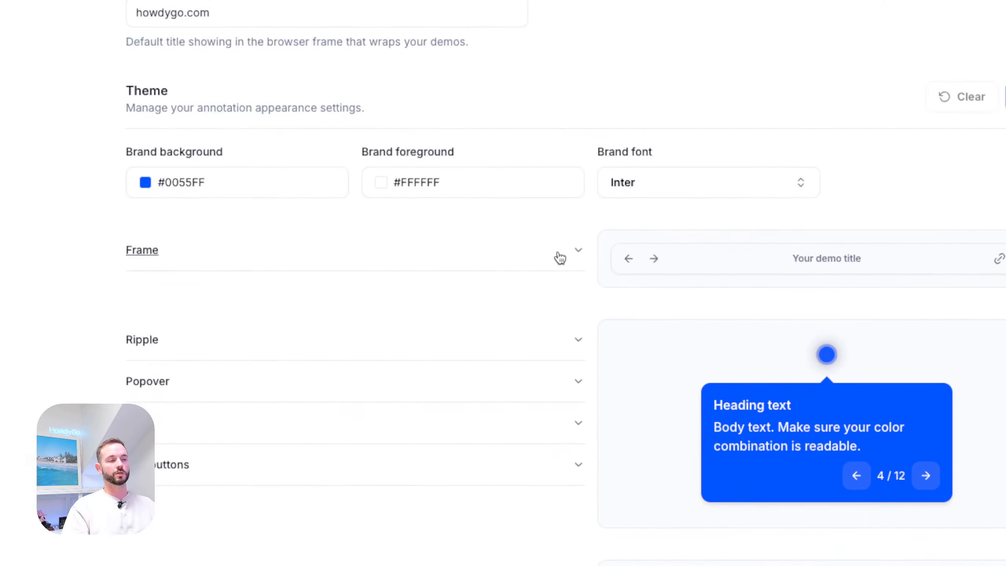
Browse the available brand fonts in the theme settings and keep Inter.
{"action": "left_click", "coordinate": [675, 191]}
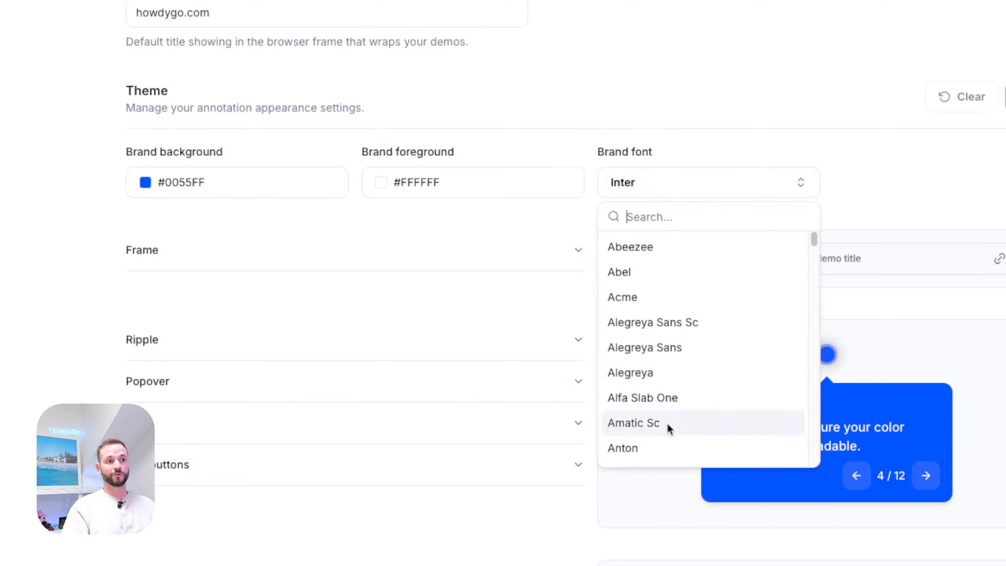
{"action": "scroll", "coordinate": [673, 376], "scroll_direction": "down", "scroll_amount": 1}
{"action": "scroll", "coordinate": [672, 377], "scroll_direction": "down", "scroll_amount": 5}
{"action": "scroll", "coordinate": [696, 330], "scroll_direction": "up", "scroll_amount": 6}
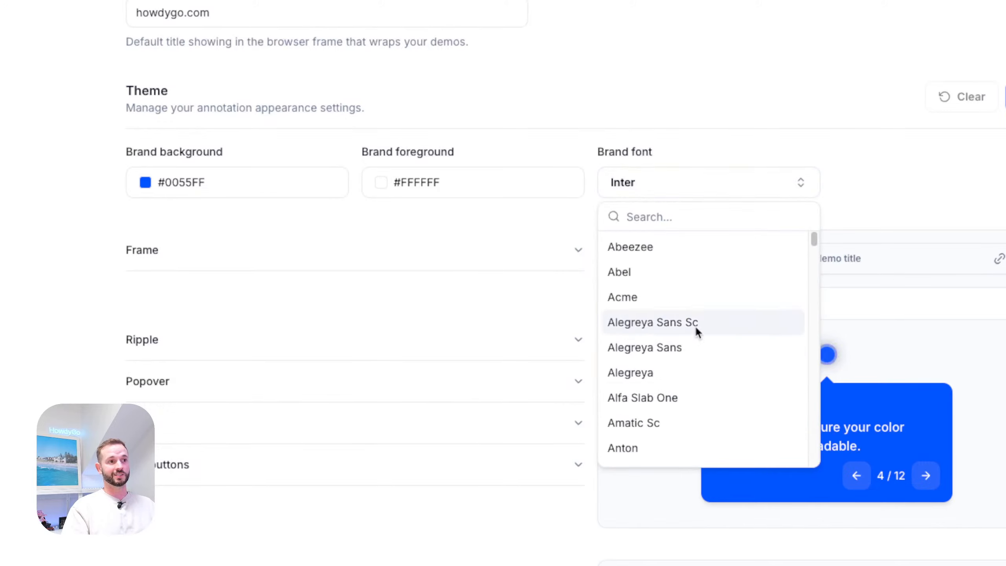
{"action": "left_click", "coordinate": [703, 181]}
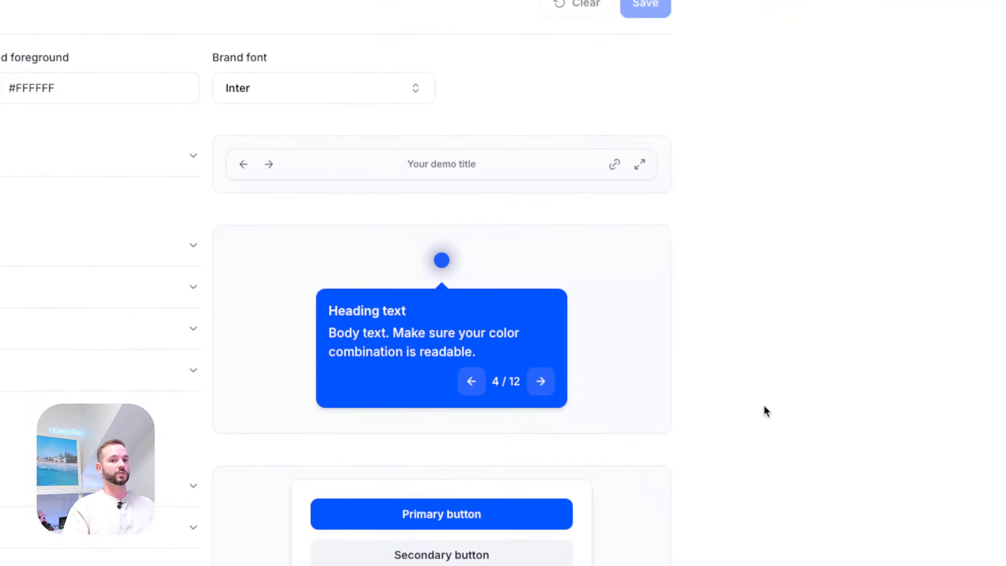
Open the HowdyGo support chat and close it again.
{"action": "left_click", "coordinate": [964, 525]}
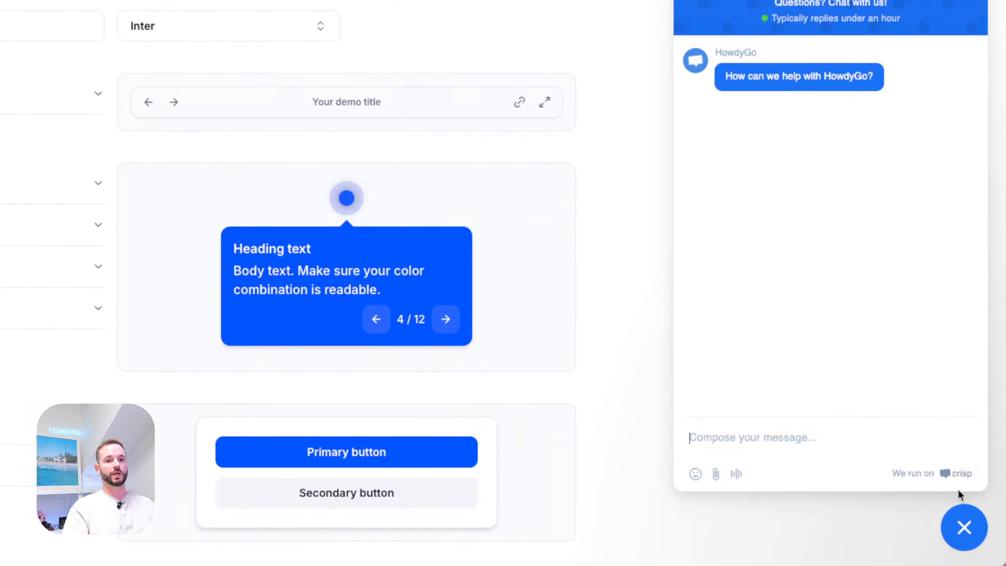
{"action": "left_click", "coordinate": [964, 527]}
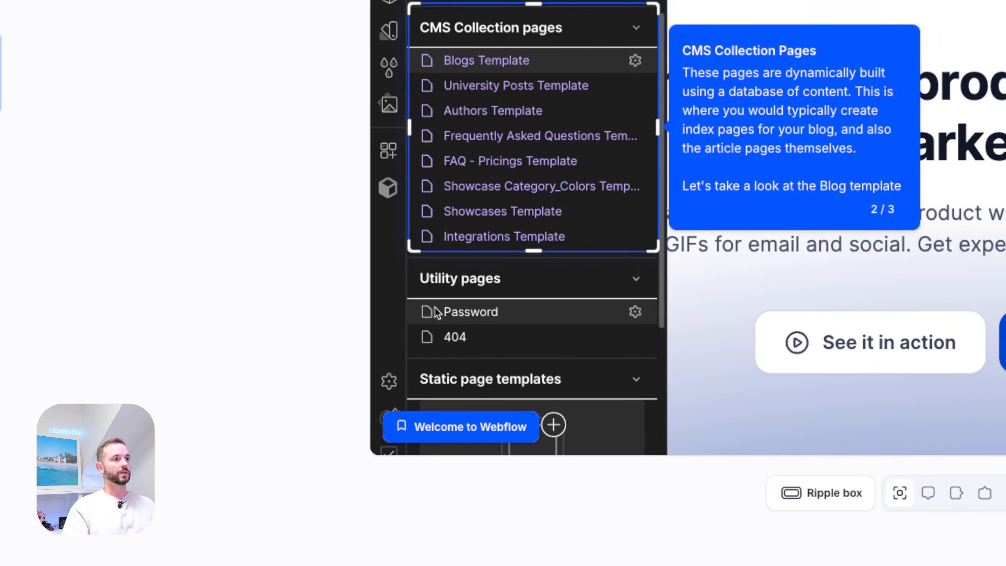
{"action": "scroll", "coordinate": [434, 307], "scroll_direction": "up", "scroll_amount": 1}
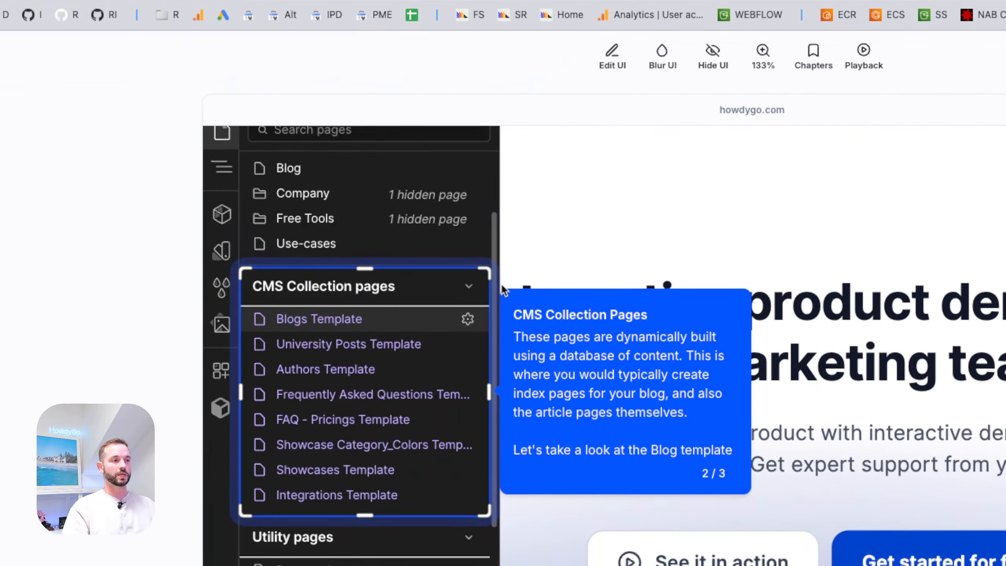
{"action": "key", "text": "super+Tab"}
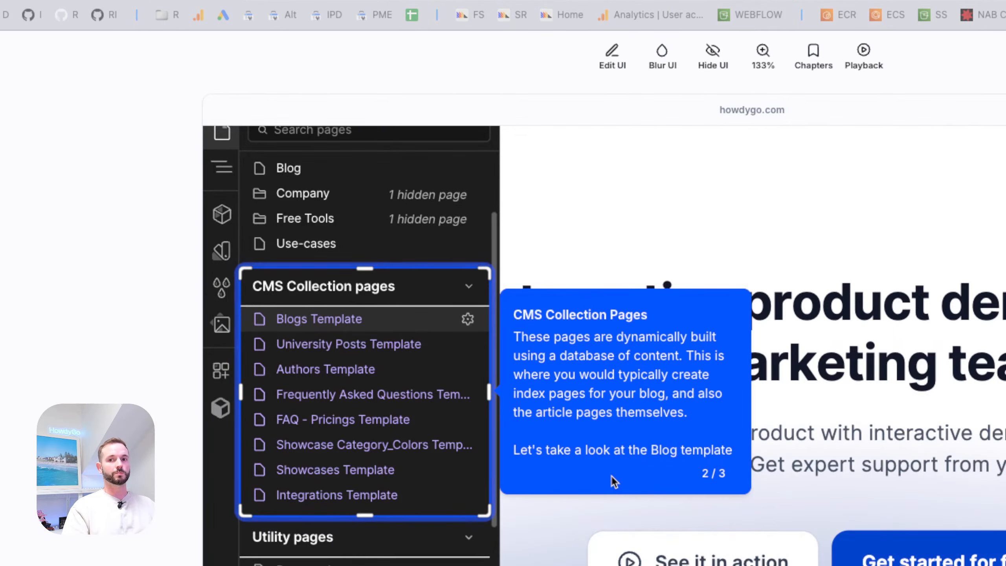
{"action": "key", "text": "super+Tab"}
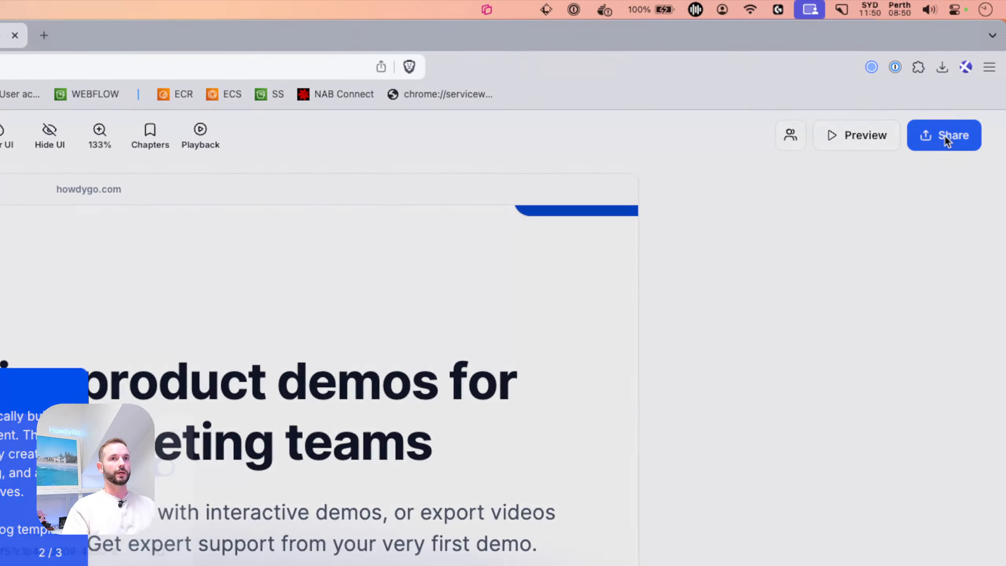
Open the demo's share options, and go to the HowdyGo Collections page.
{"action": "left_click", "coordinate": [946, 135]}
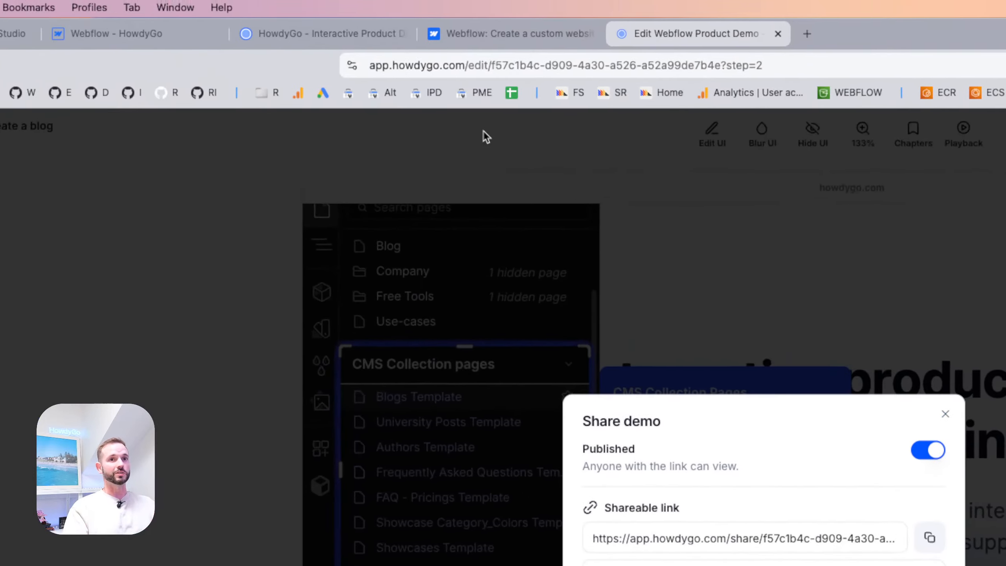
{"action": "left_click", "coordinate": [480, 67]}
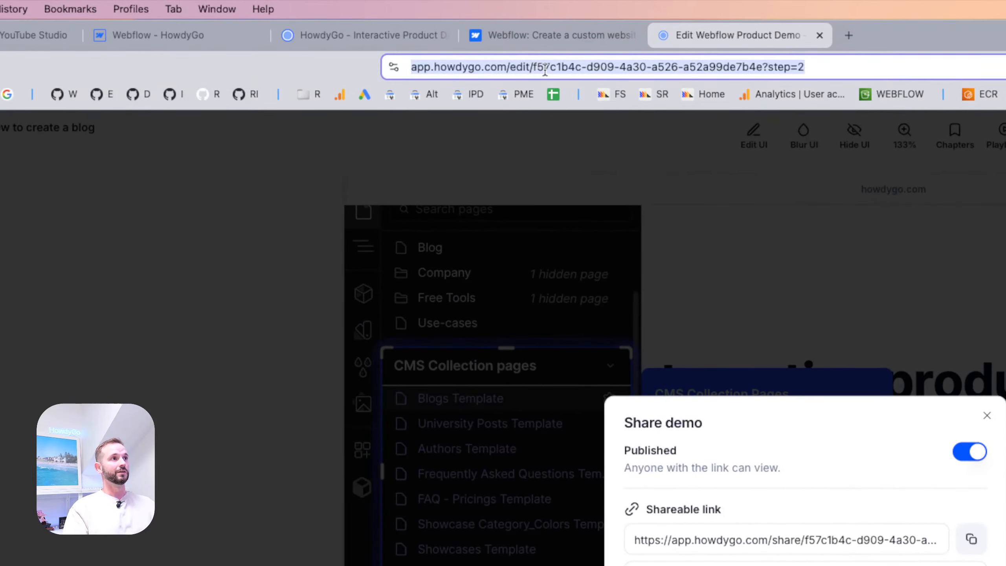
{"action": "left_click", "coordinate": [540, 66]}
{"action": "left_click_drag", "start_coordinate": [555, 72], "coordinate": [575, 96]}
{"action": "key", "text": "BackSpace"}
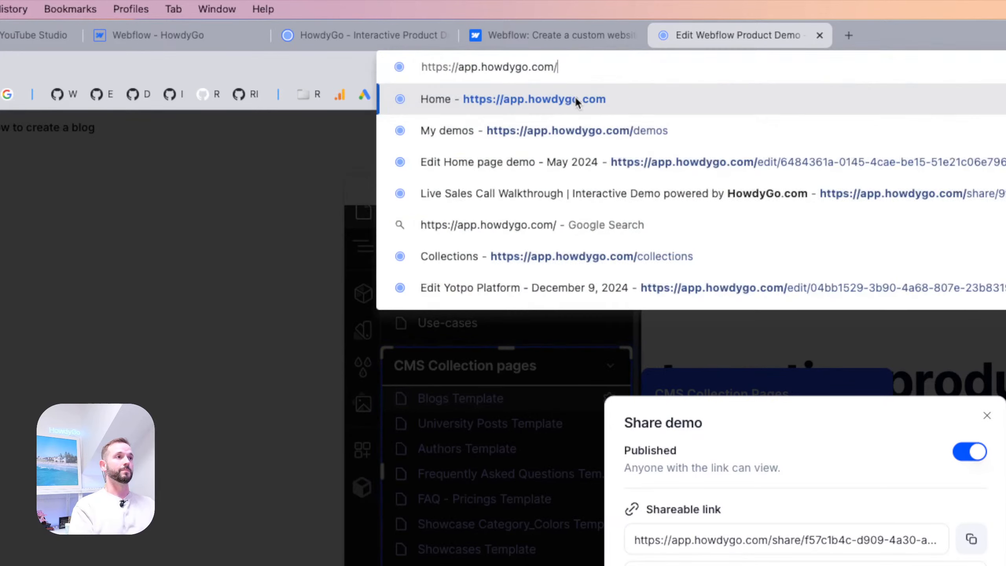
{"action": "type", "text": "collect"}
{"action": "key", "text": "Return"}
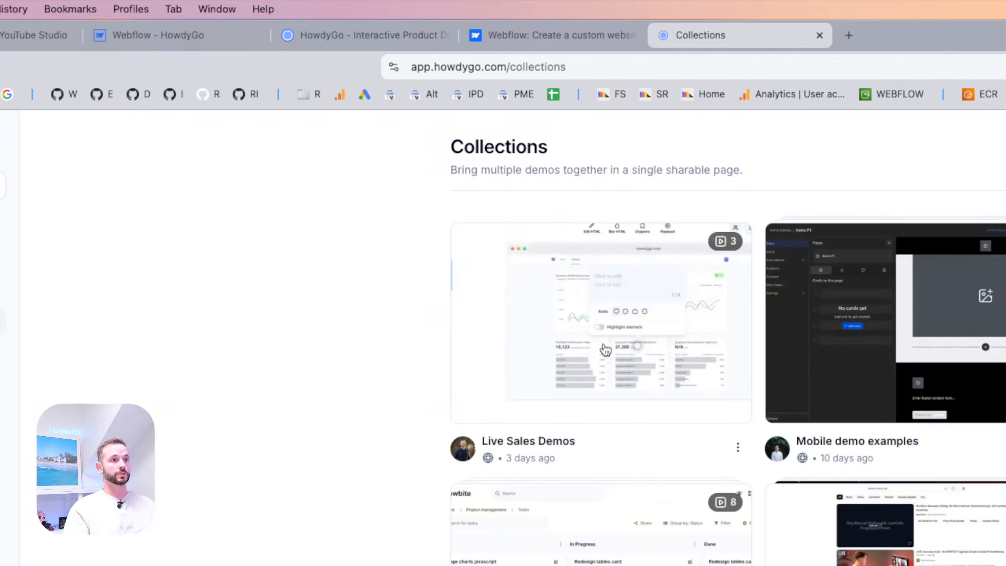
Open the shared page of the Live Sales Demos collection and load its Analytics Live Demo.
{"action": "left_click", "coordinate": [690, 366]}
{"action": "left_click", "coordinate": [943, 141]}
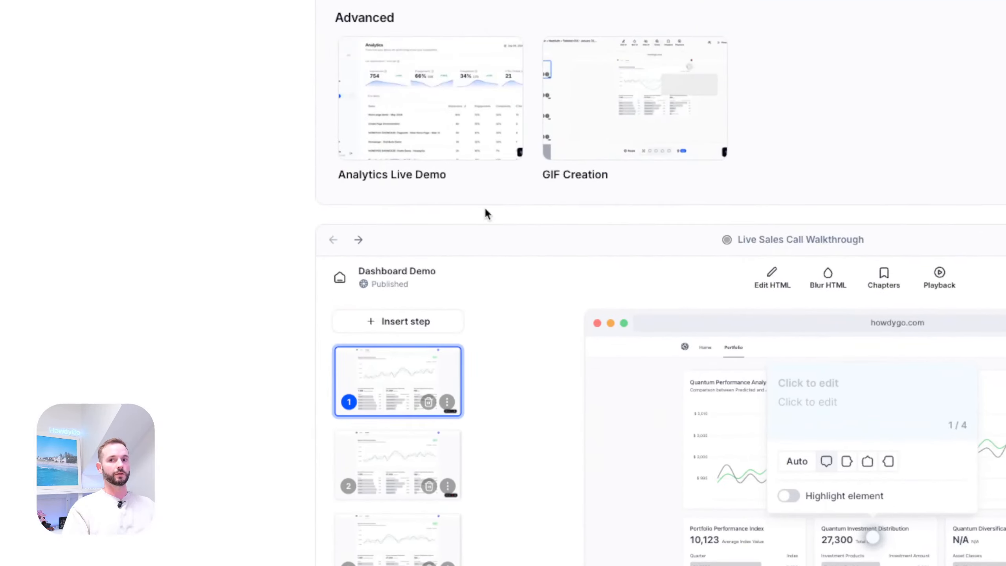
{"action": "left_click", "coordinate": [437, 155]}
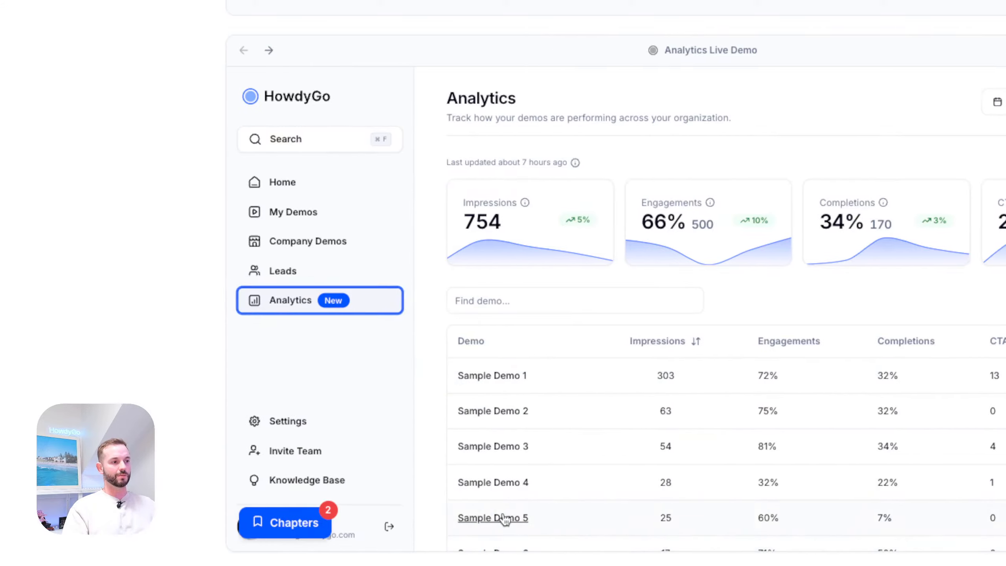
Look through the Analytics page inside the demo and open the detailed analytics of Sample Demo 1.
{"action": "scroll", "coordinate": [514, 536], "scroll_direction": "down", "scroll_amount": 5}
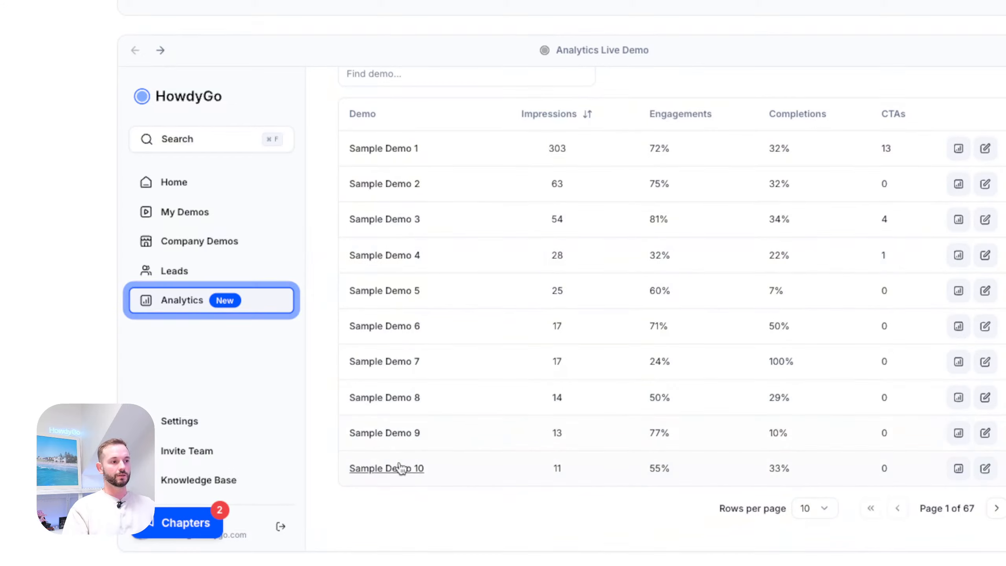
{"action": "scroll", "coordinate": [402, 448], "scroll_direction": "up", "scroll_amount": 5}
{"action": "left_click", "coordinate": [268, 300]}
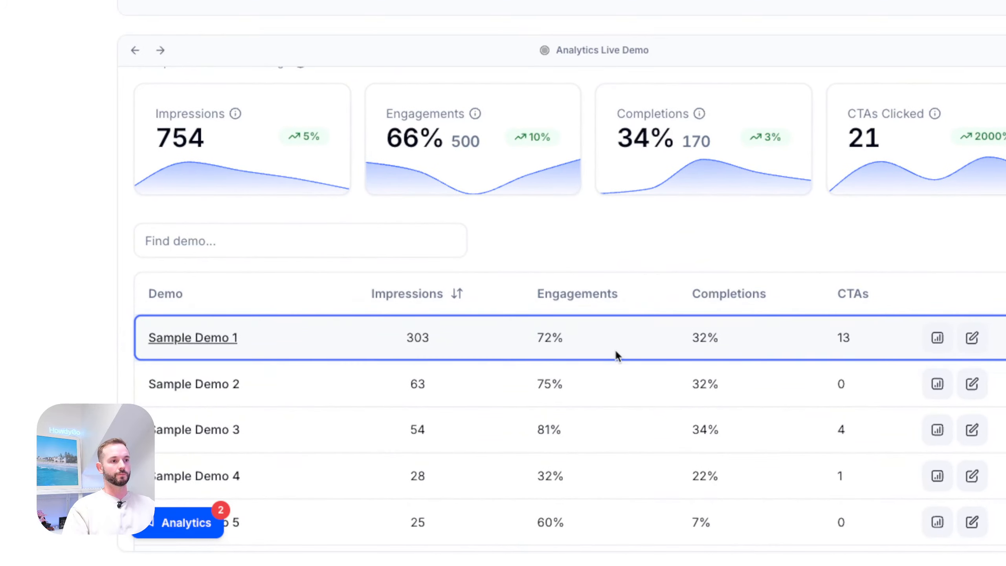
{"action": "left_click", "coordinate": [614, 349]}
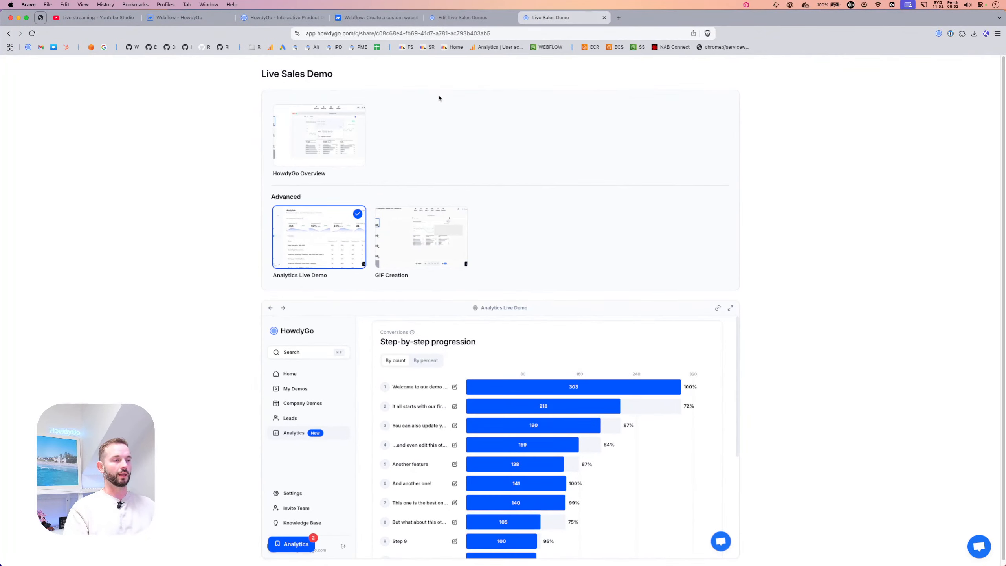
Highlight the web address of the shared collection page and return to the Live Sales Demos collection editor.
{"action": "left_click", "coordinate": [439, 34]}
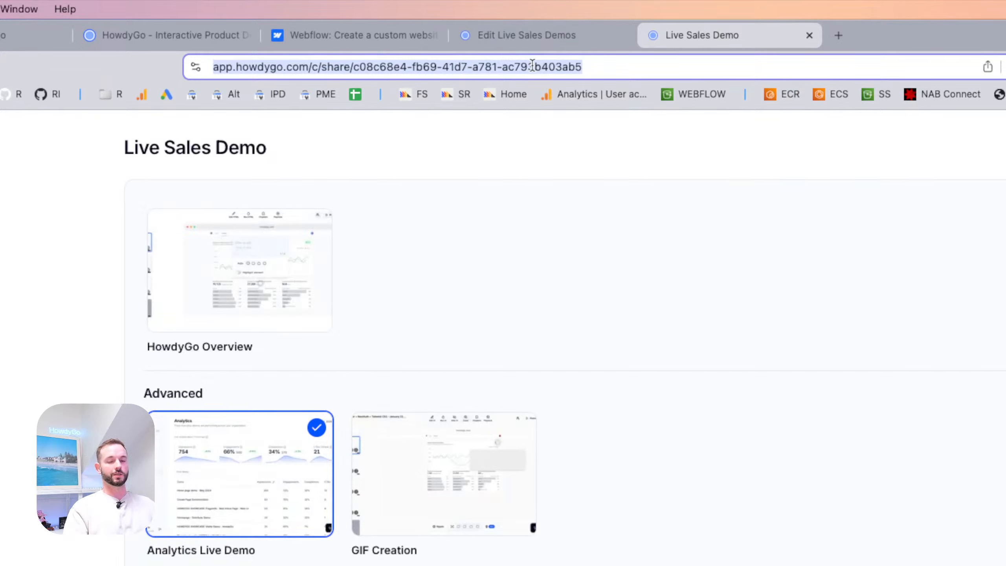
{"action": "left_click", "coordinate": [570, 343]}
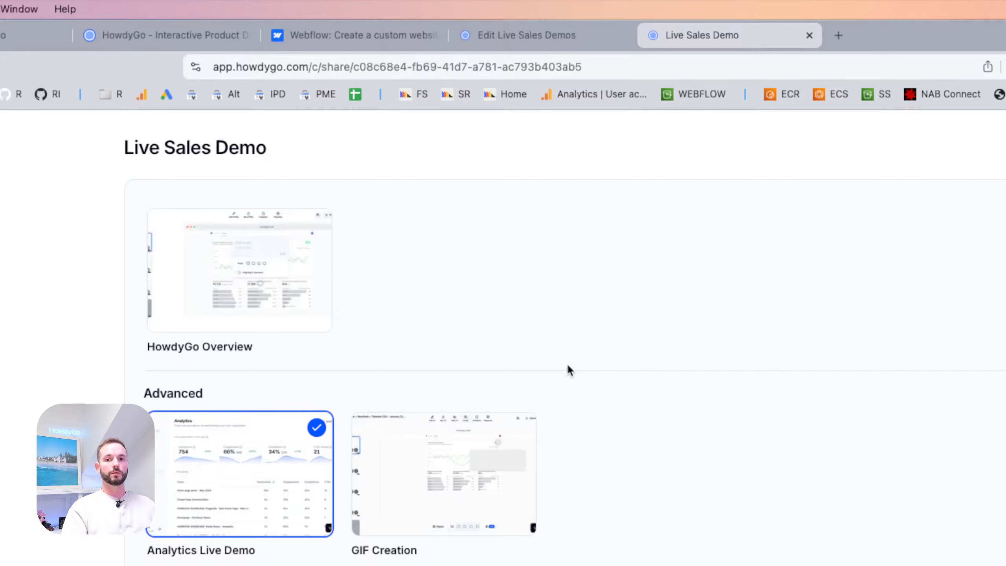
{"action": "left_click", "coordinate": [549, 35]}
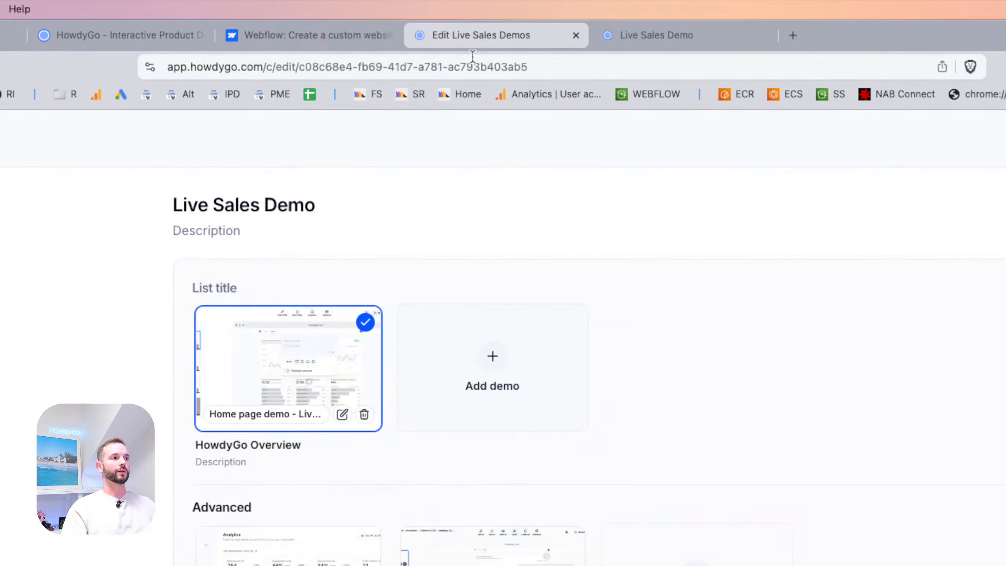
Switch to the HowdyGo website, launch its embedded interactive demo and play the presenter video in it.
{"action": "left_click", "coordinate": [221, 35]}
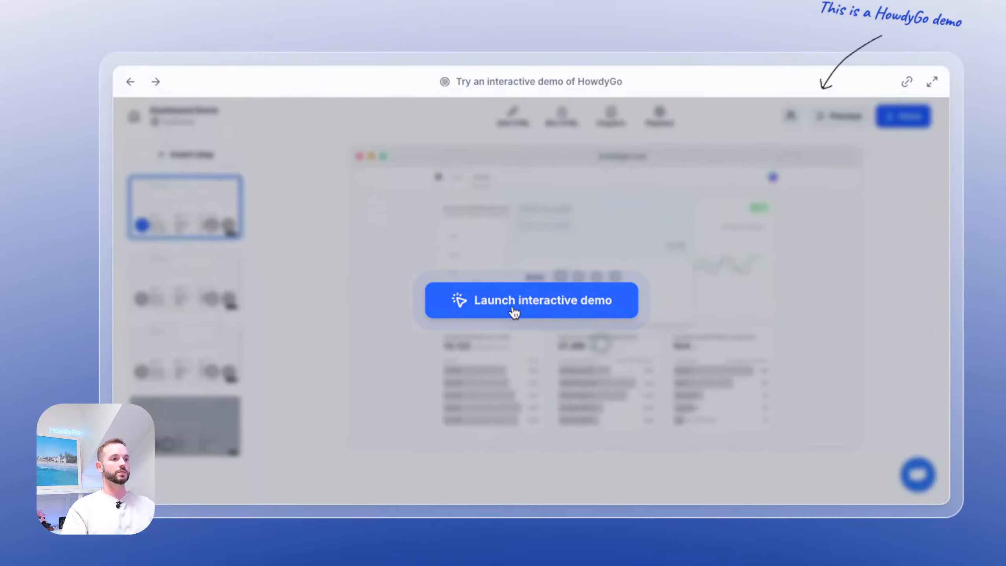
{"action": "left_click", "coordinate": [492, 285]}
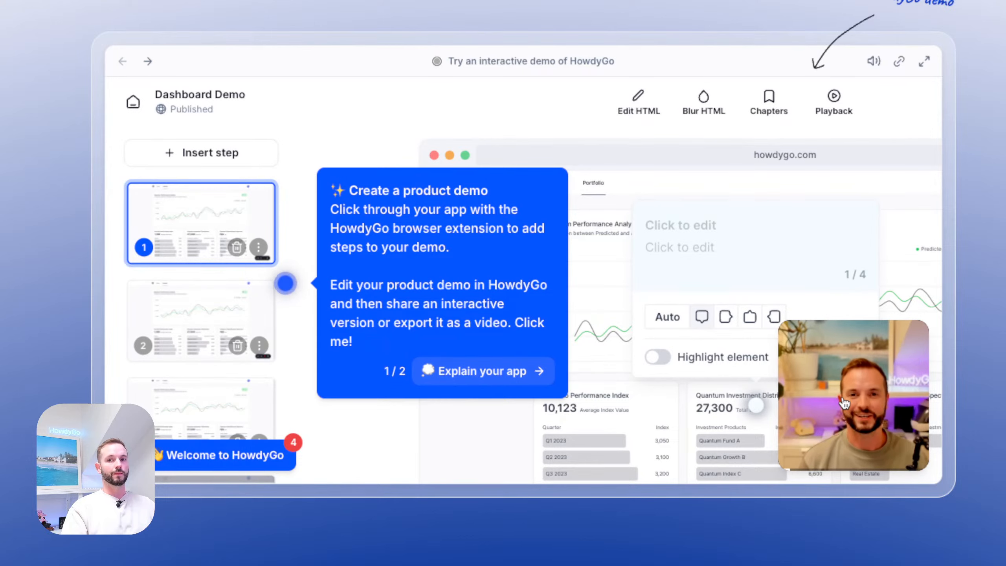
{"action": "left_click", "coordinate": [850, 398]}
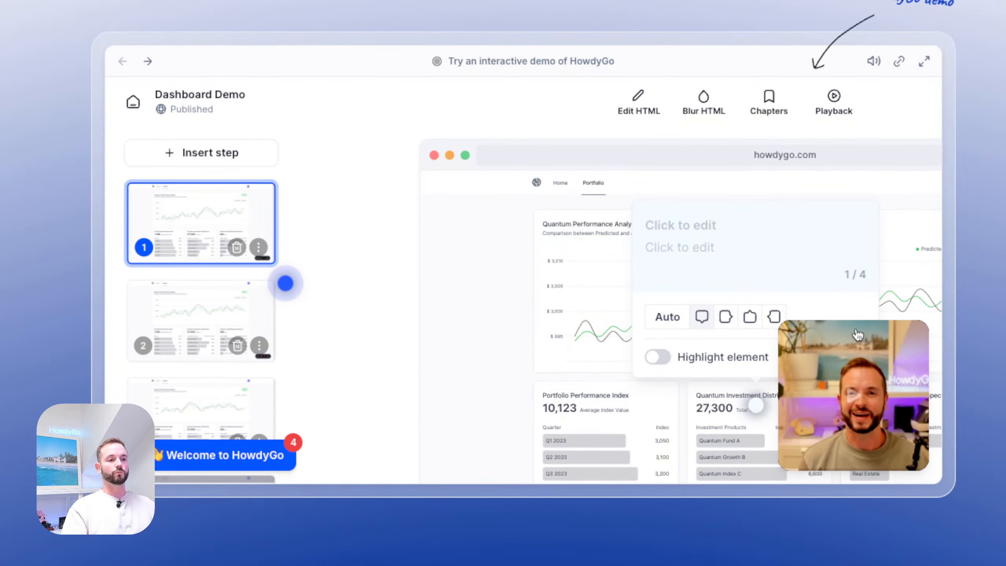